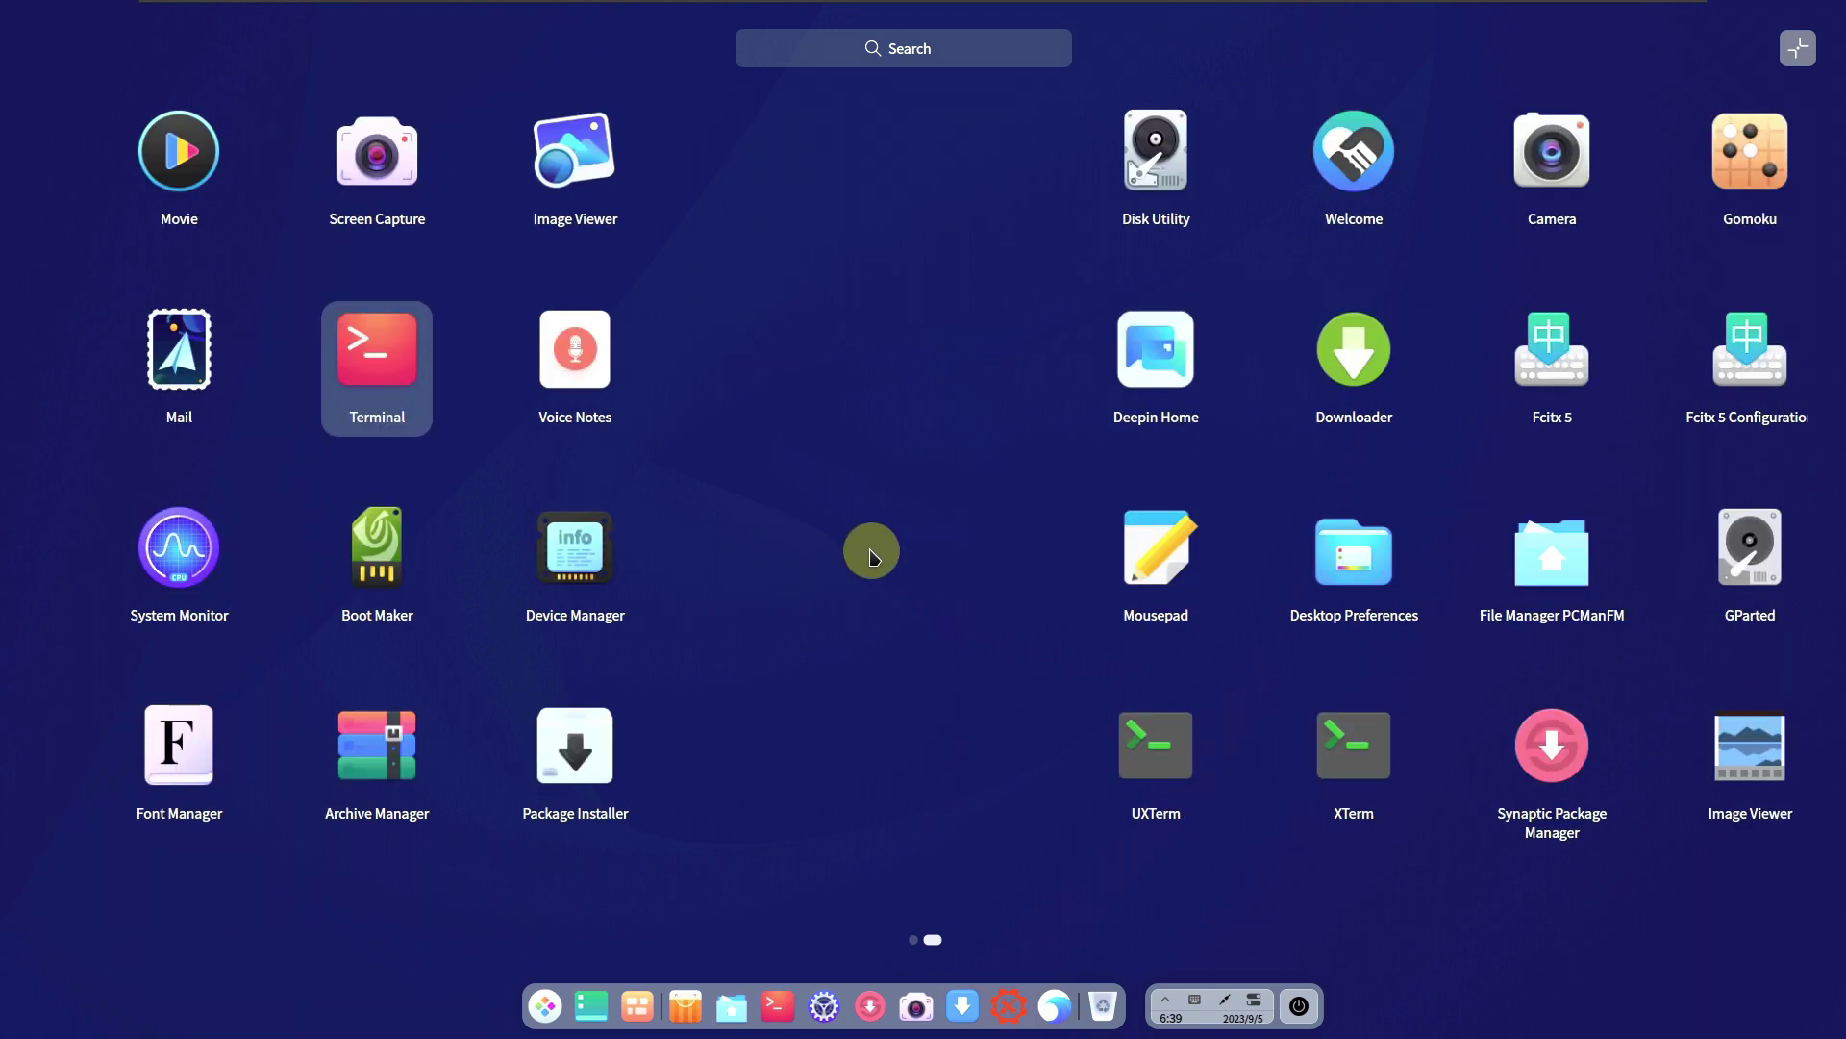
# Launch System Monitor and Terminal and move their windows apart so both can be seen on the desktop
pyautogui.scroll(1, 873, 556)
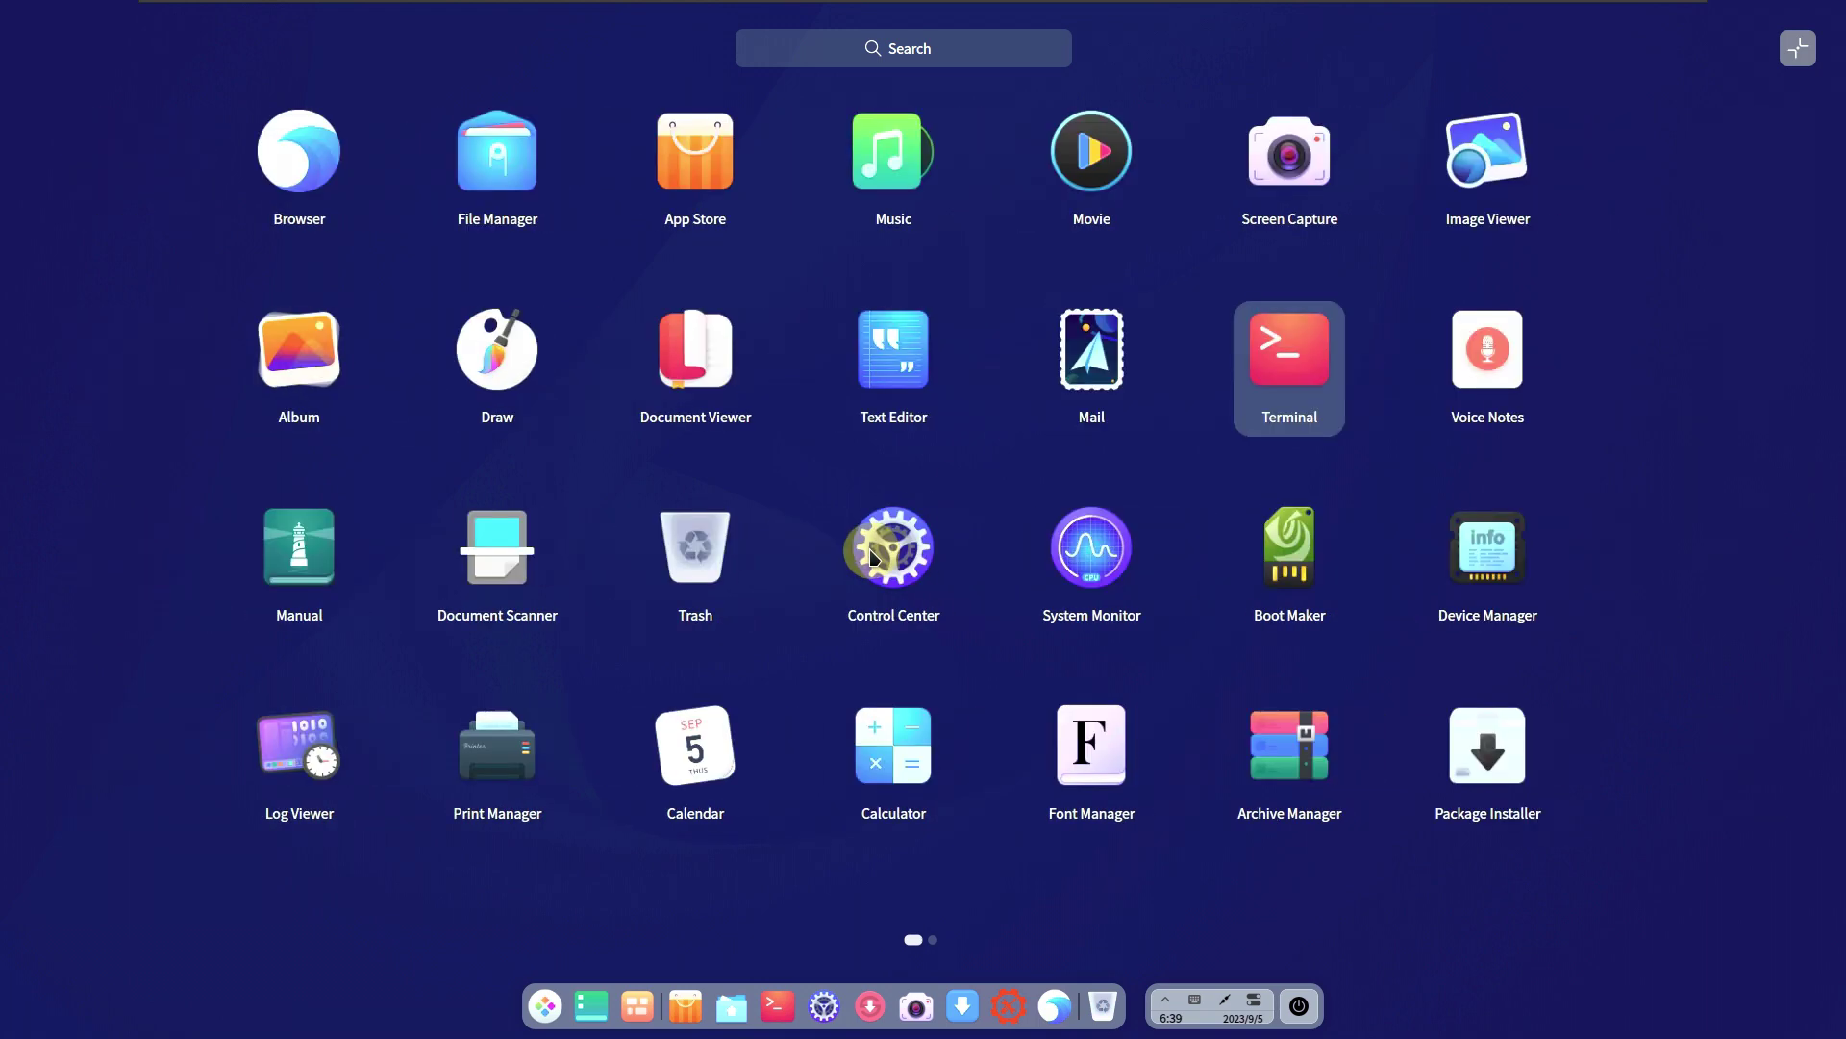
pyautogui.click(1106, 548)
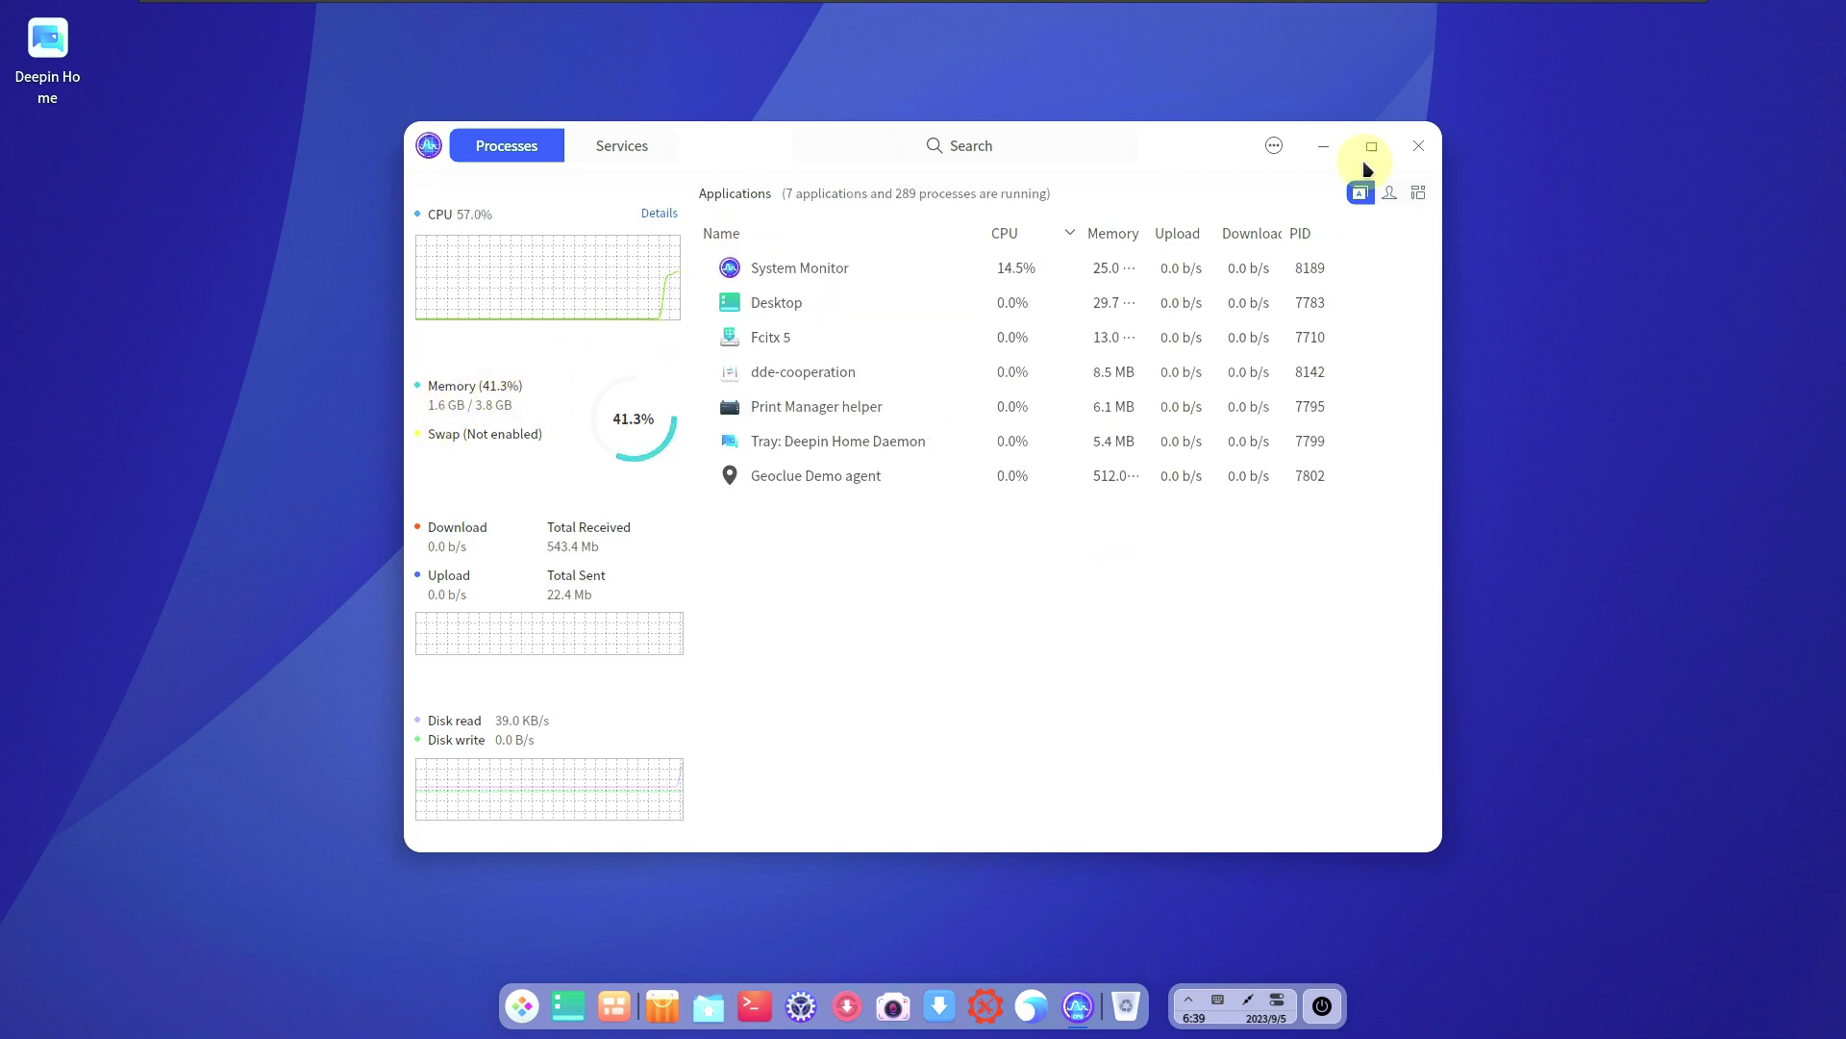
pyautogui.moveTo(1197, 149); pyautogui.dragTo(1601, 25)
pyautogui.click(755, 1006)
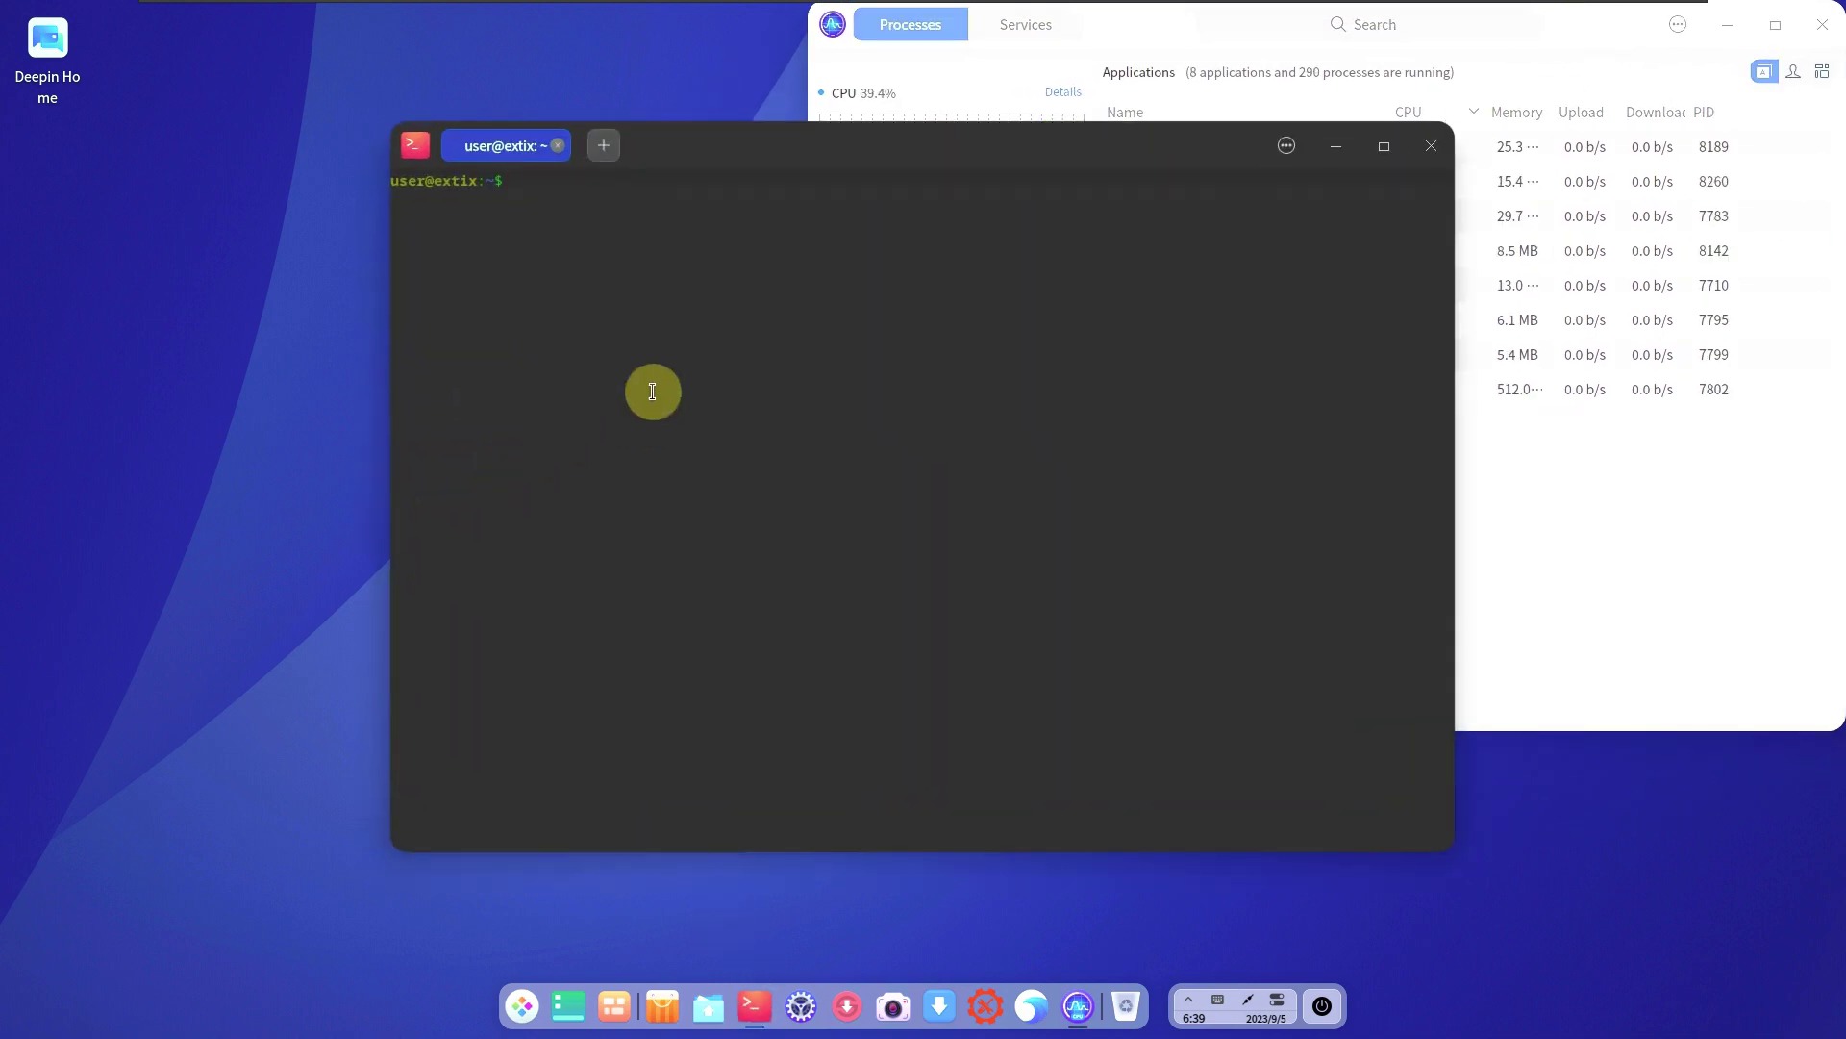
pyautogui.moveTo(825, 173); pyautogui.dragTo(475, 115)
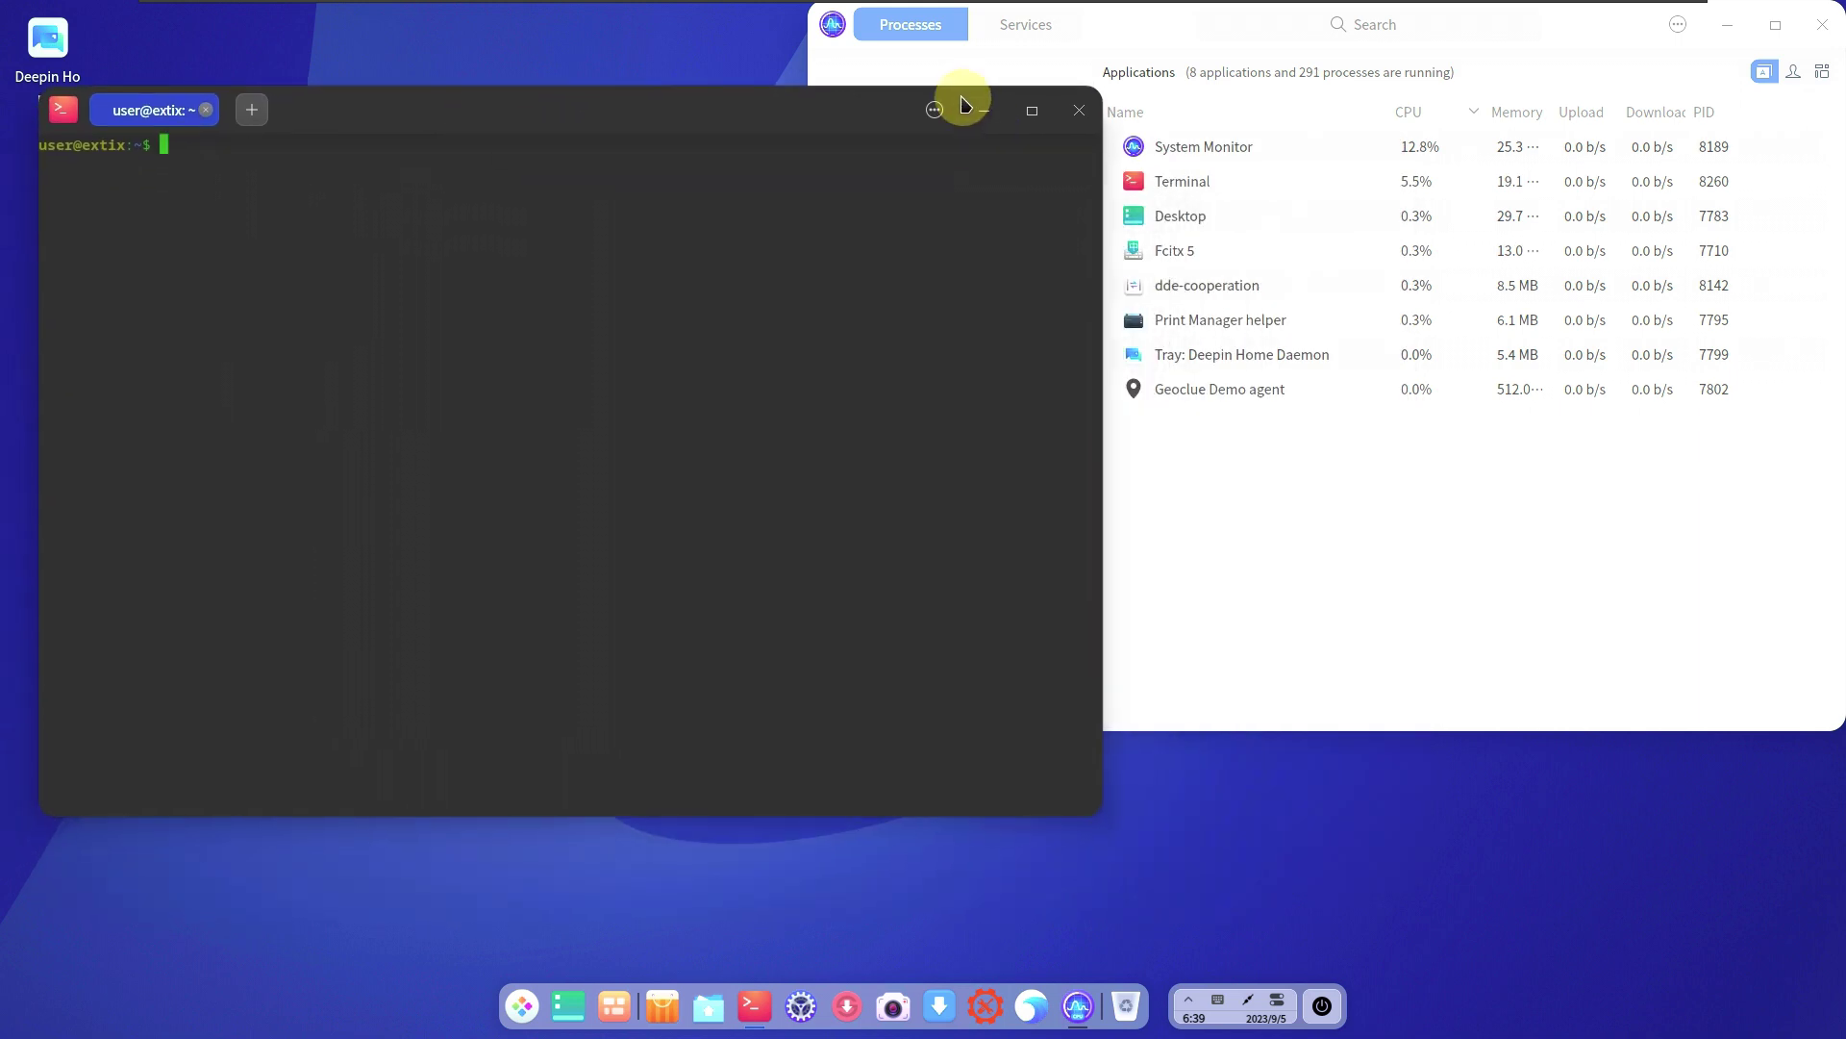
# View the Terminal's About information and close it
pyautogui.click(935, 112)
pyautogui.click(393, 415)
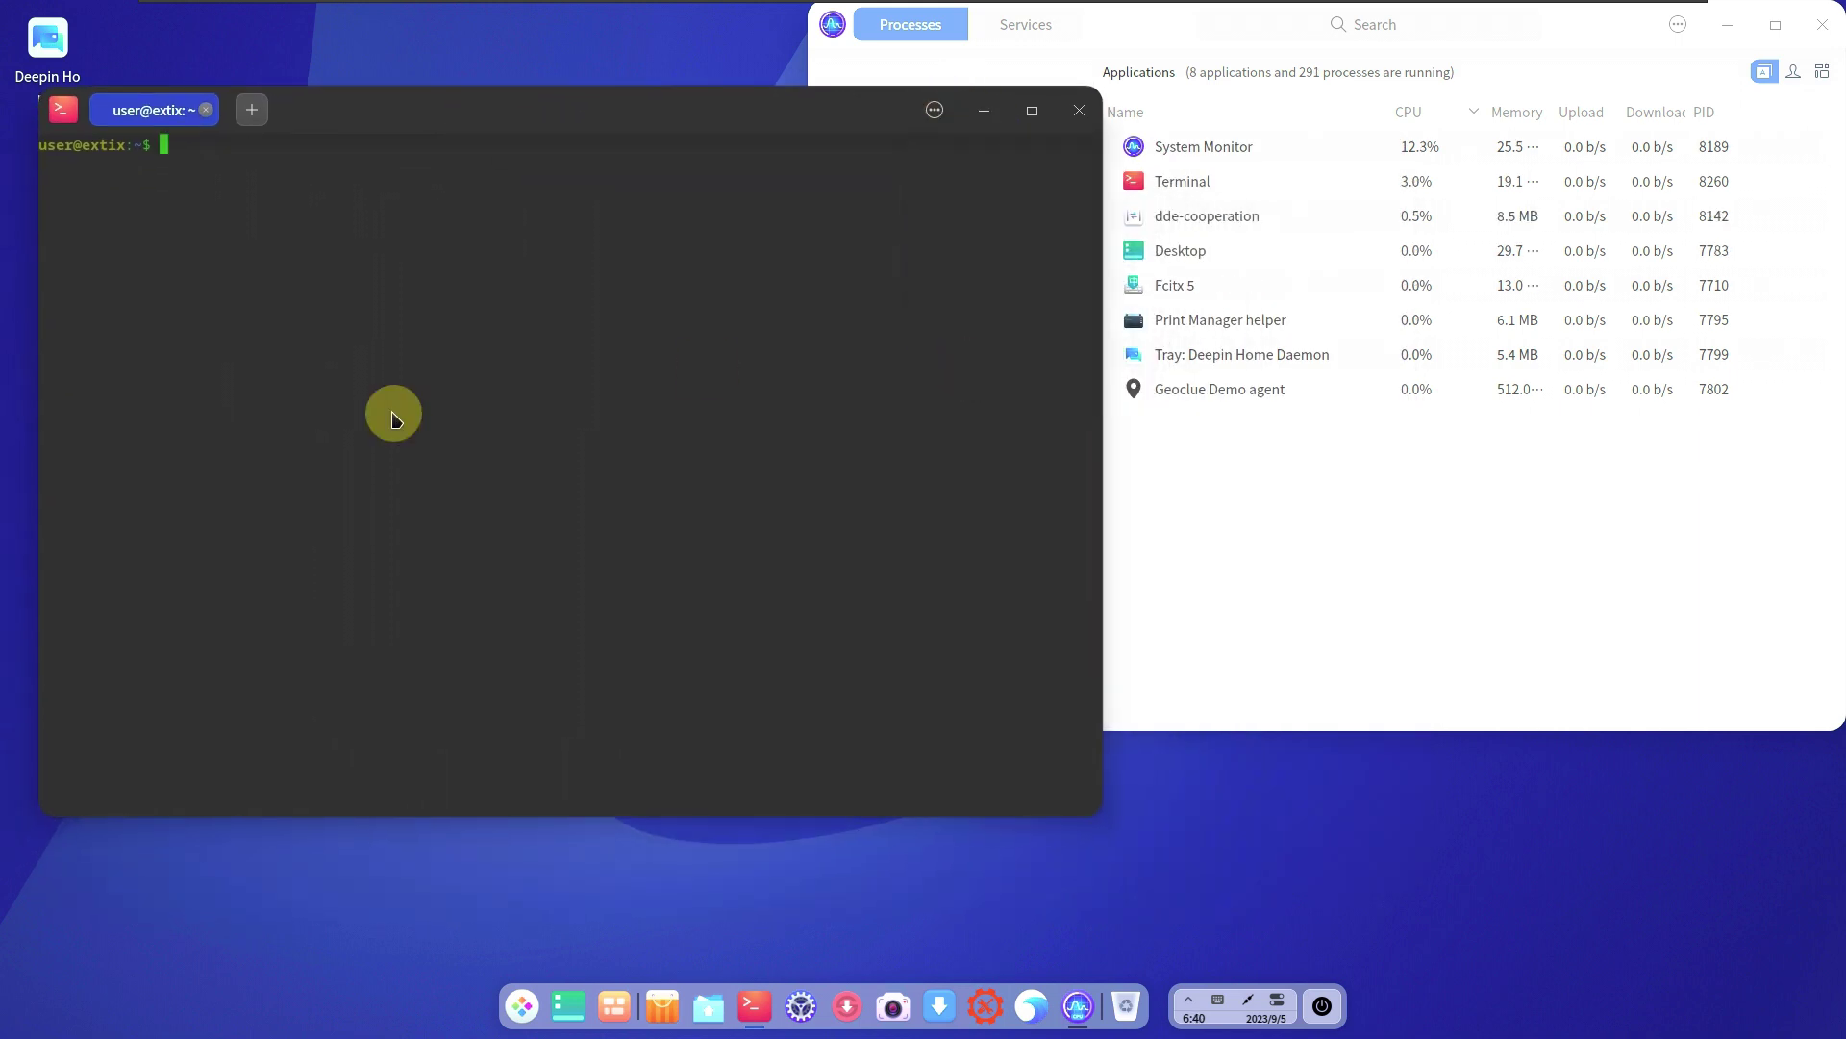
pyautogui.click(795, 339)
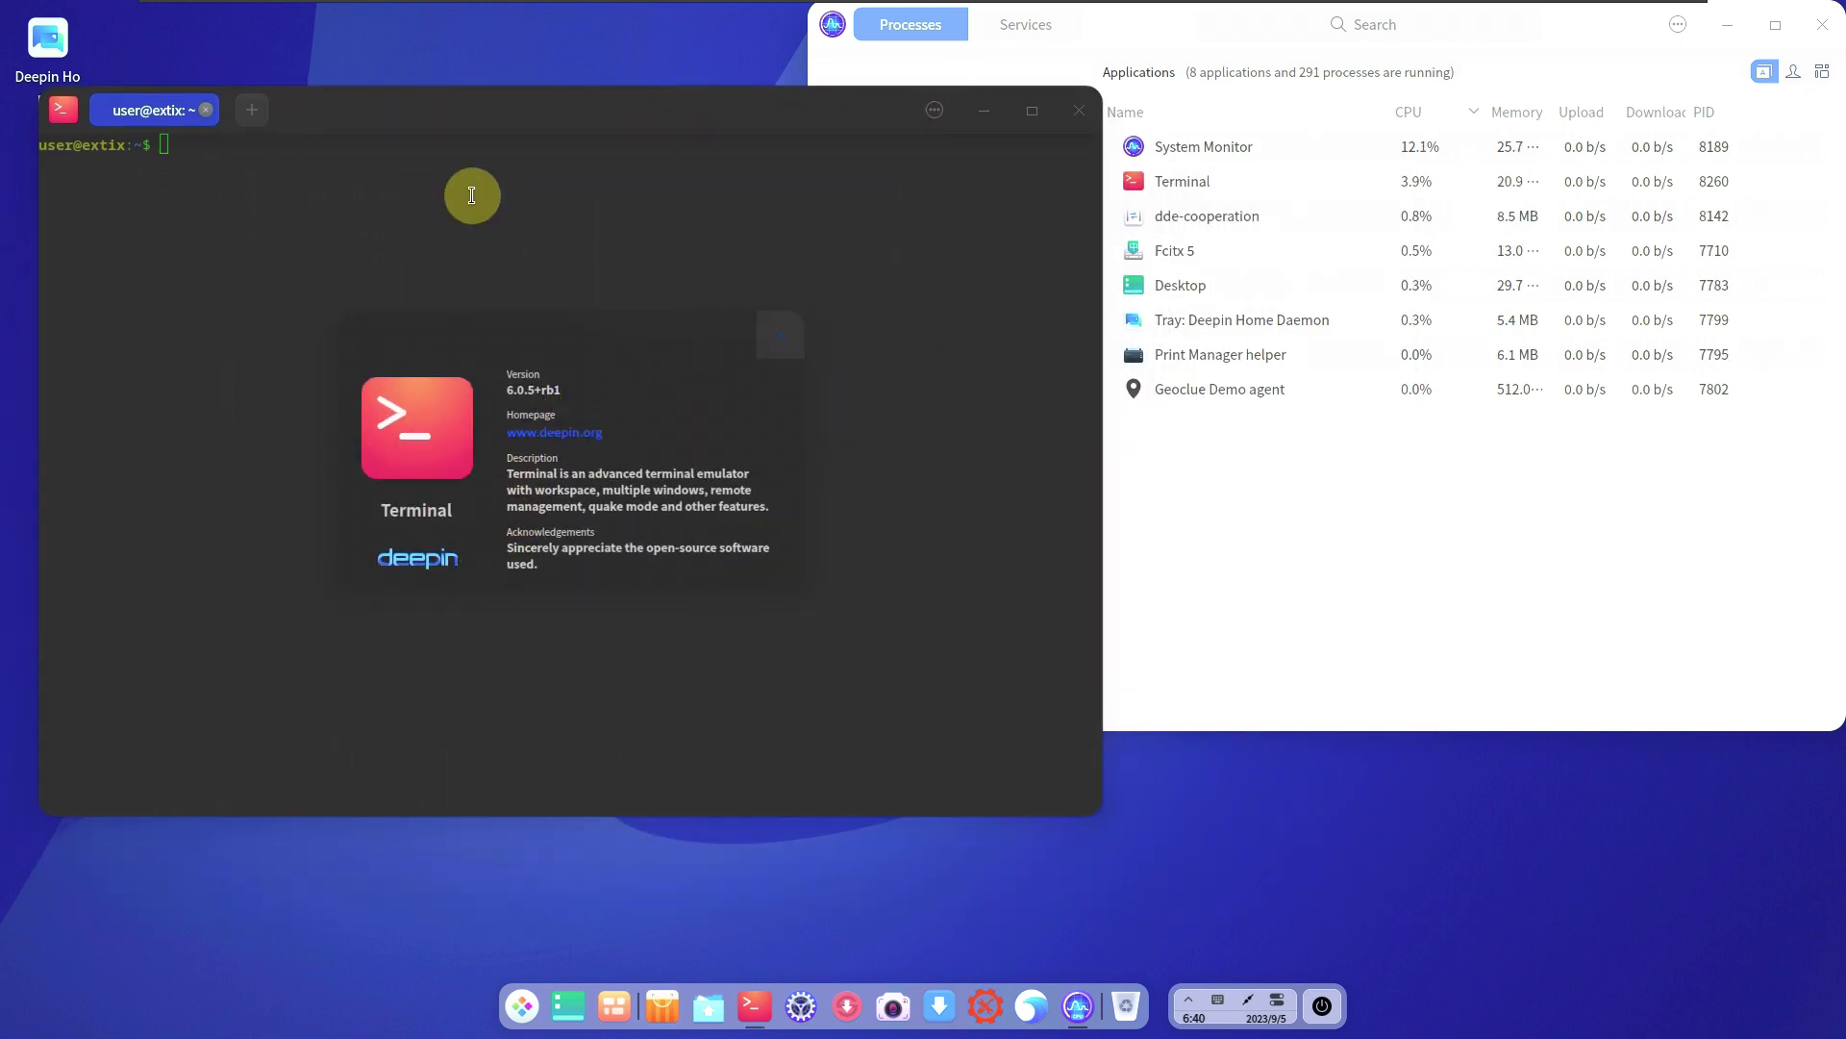
# Run inxi in the terminal and print the distribution name with cat /etc/issue
pyautogui.press('Return')
pyautogui.write('cat /etc')
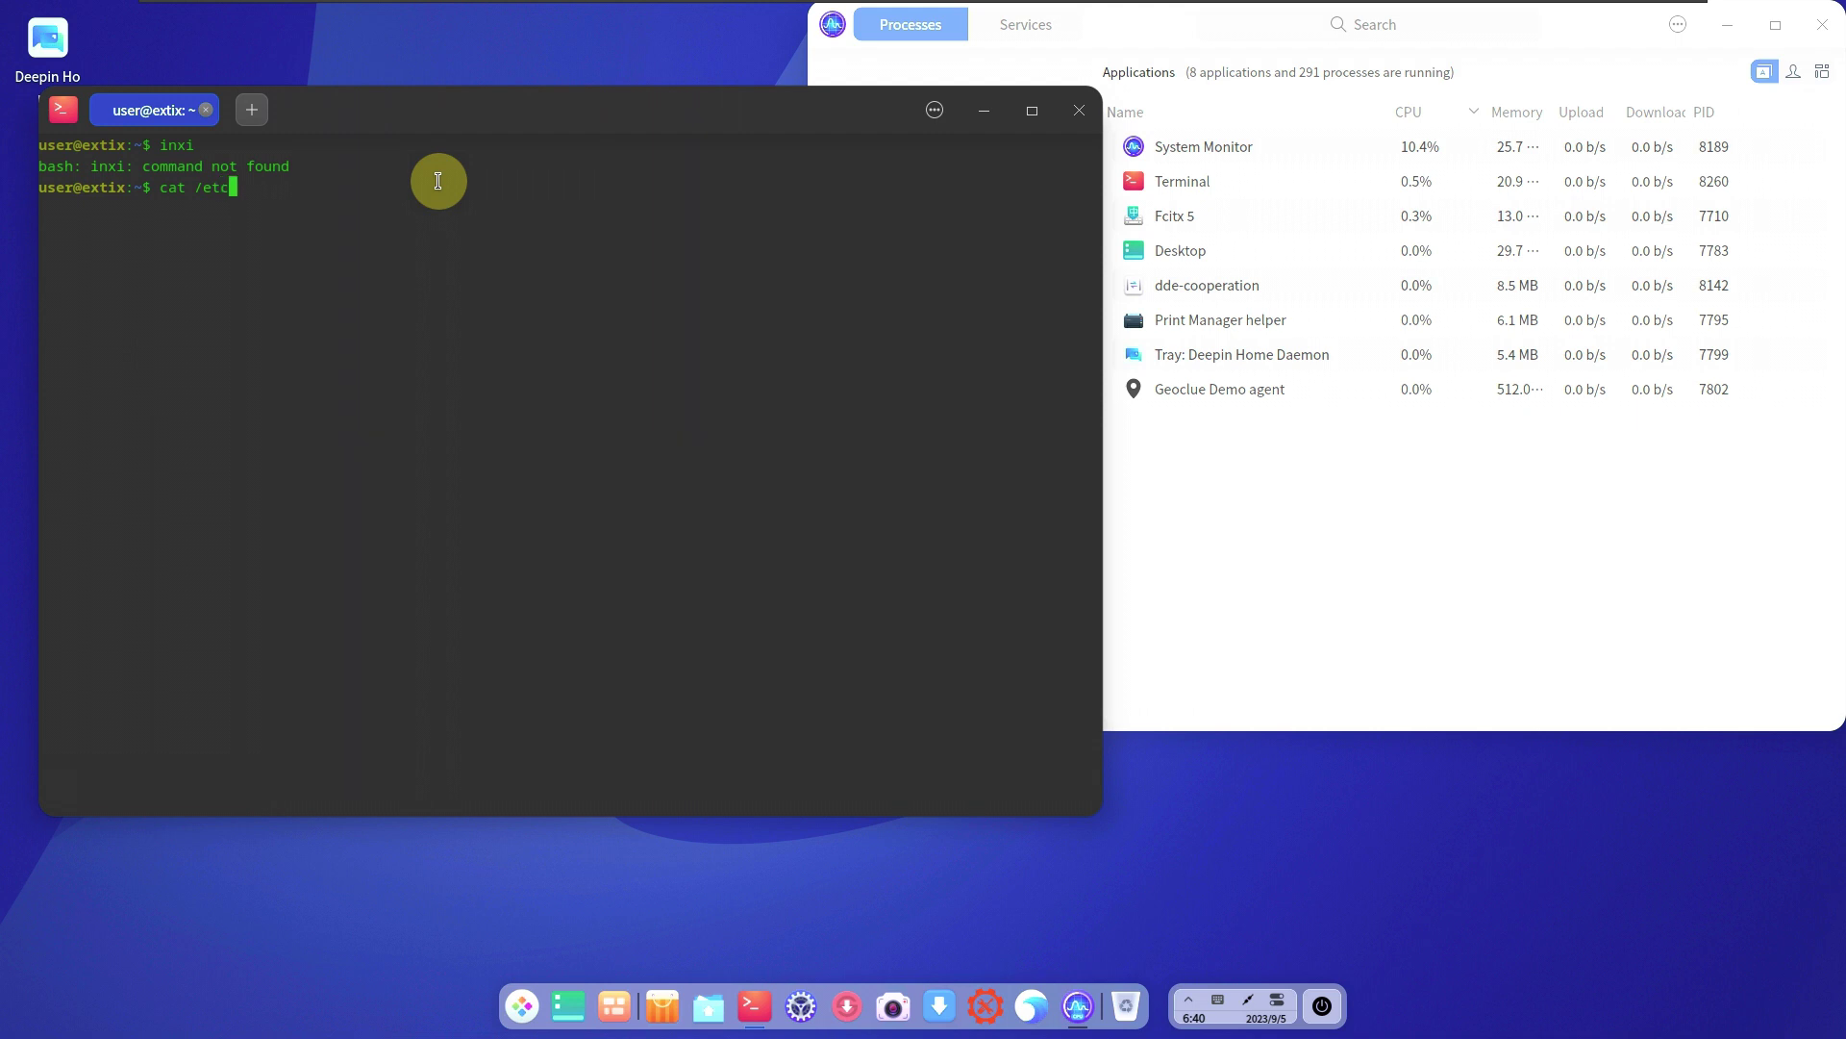
pyautogui.write('/issue')
pyautogui.press('Return')
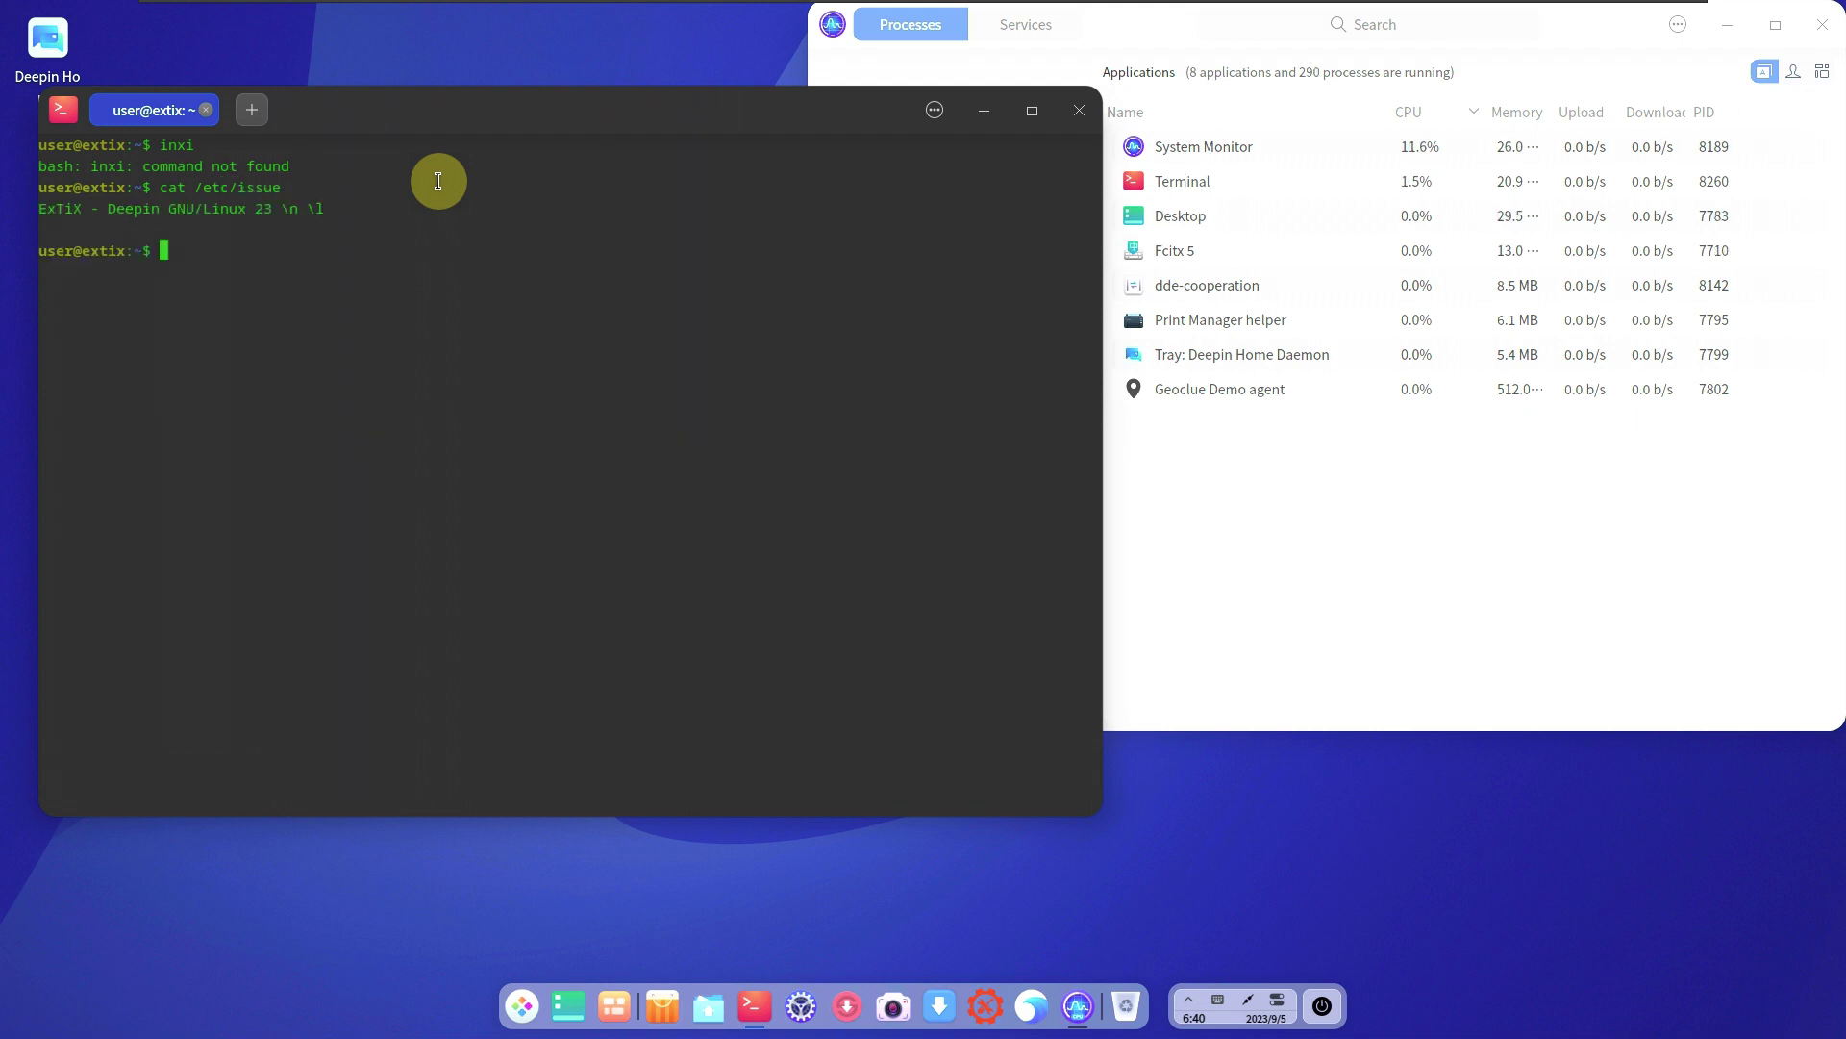
# Query the kernel details with uname -a and uname -r, and try to start htop
pyautogui.write('uname -a')
pyautogui.press('Return')
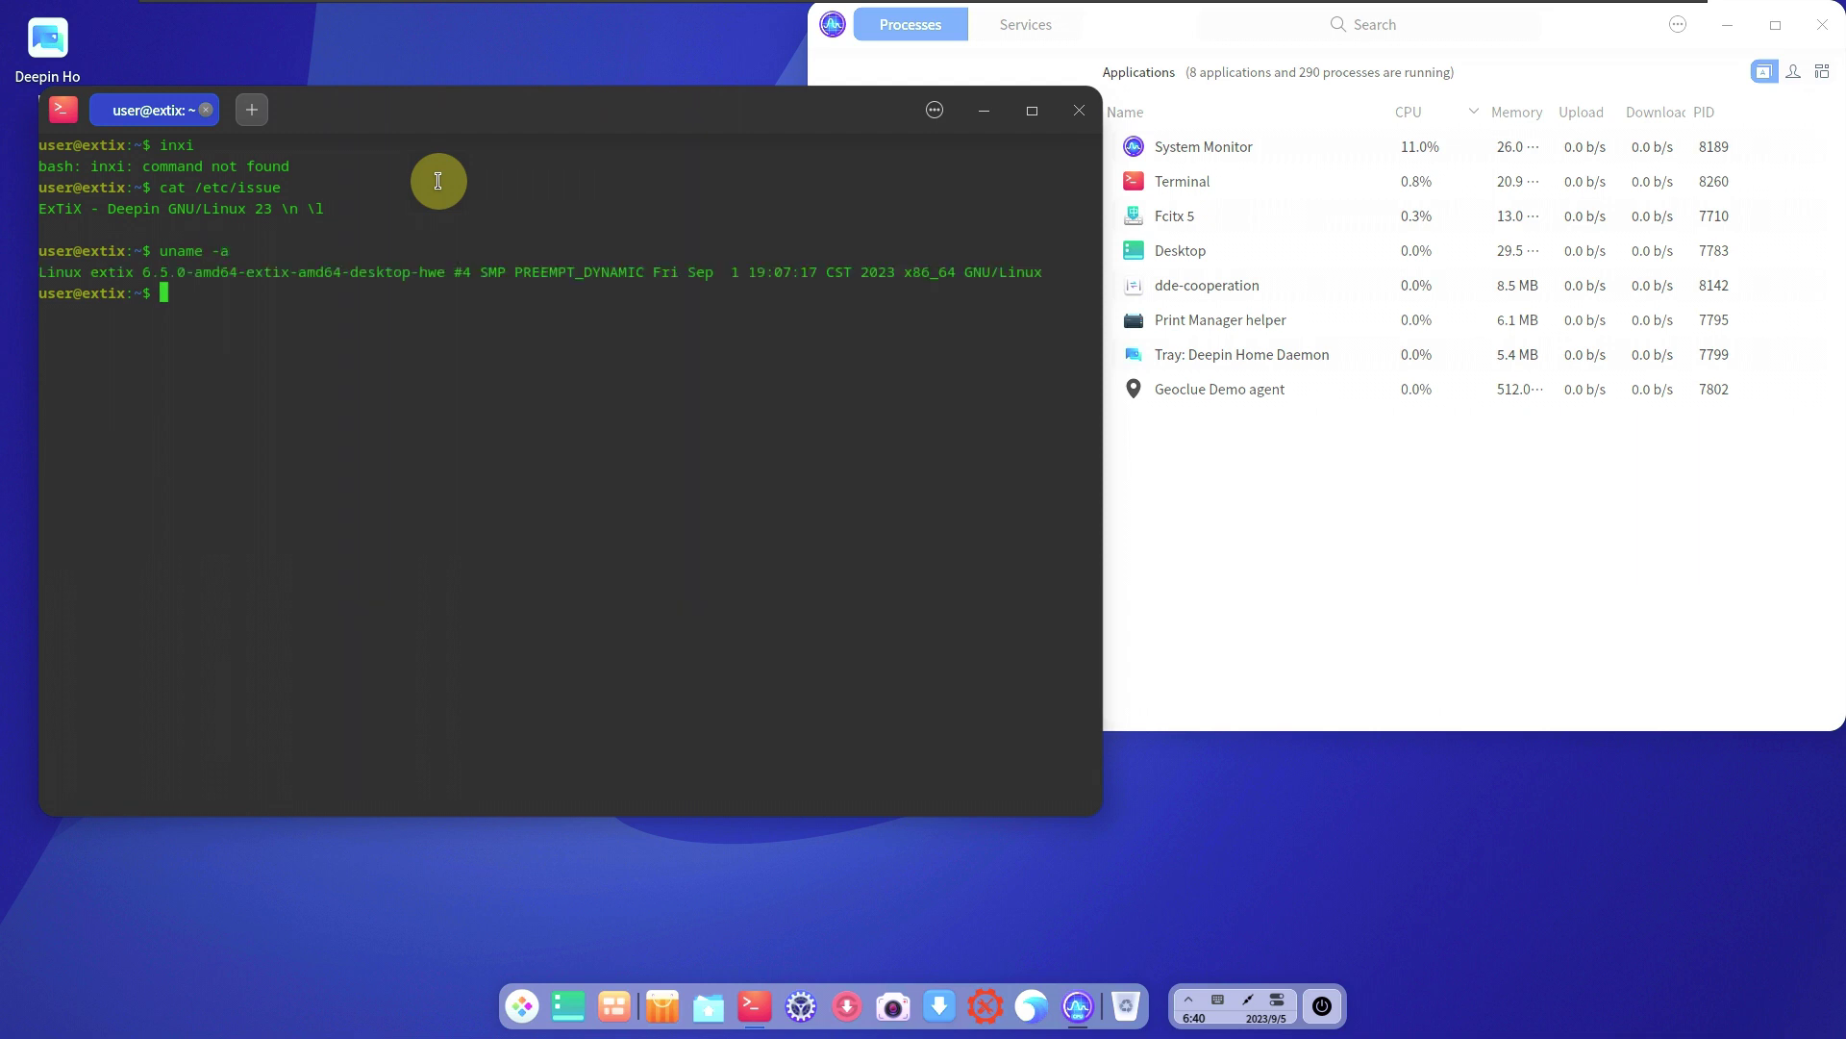
pyautogui.write('uname -r')
pyautogui.press('Return')
pyautogui.write('htop')
pyautogui.press('Return')
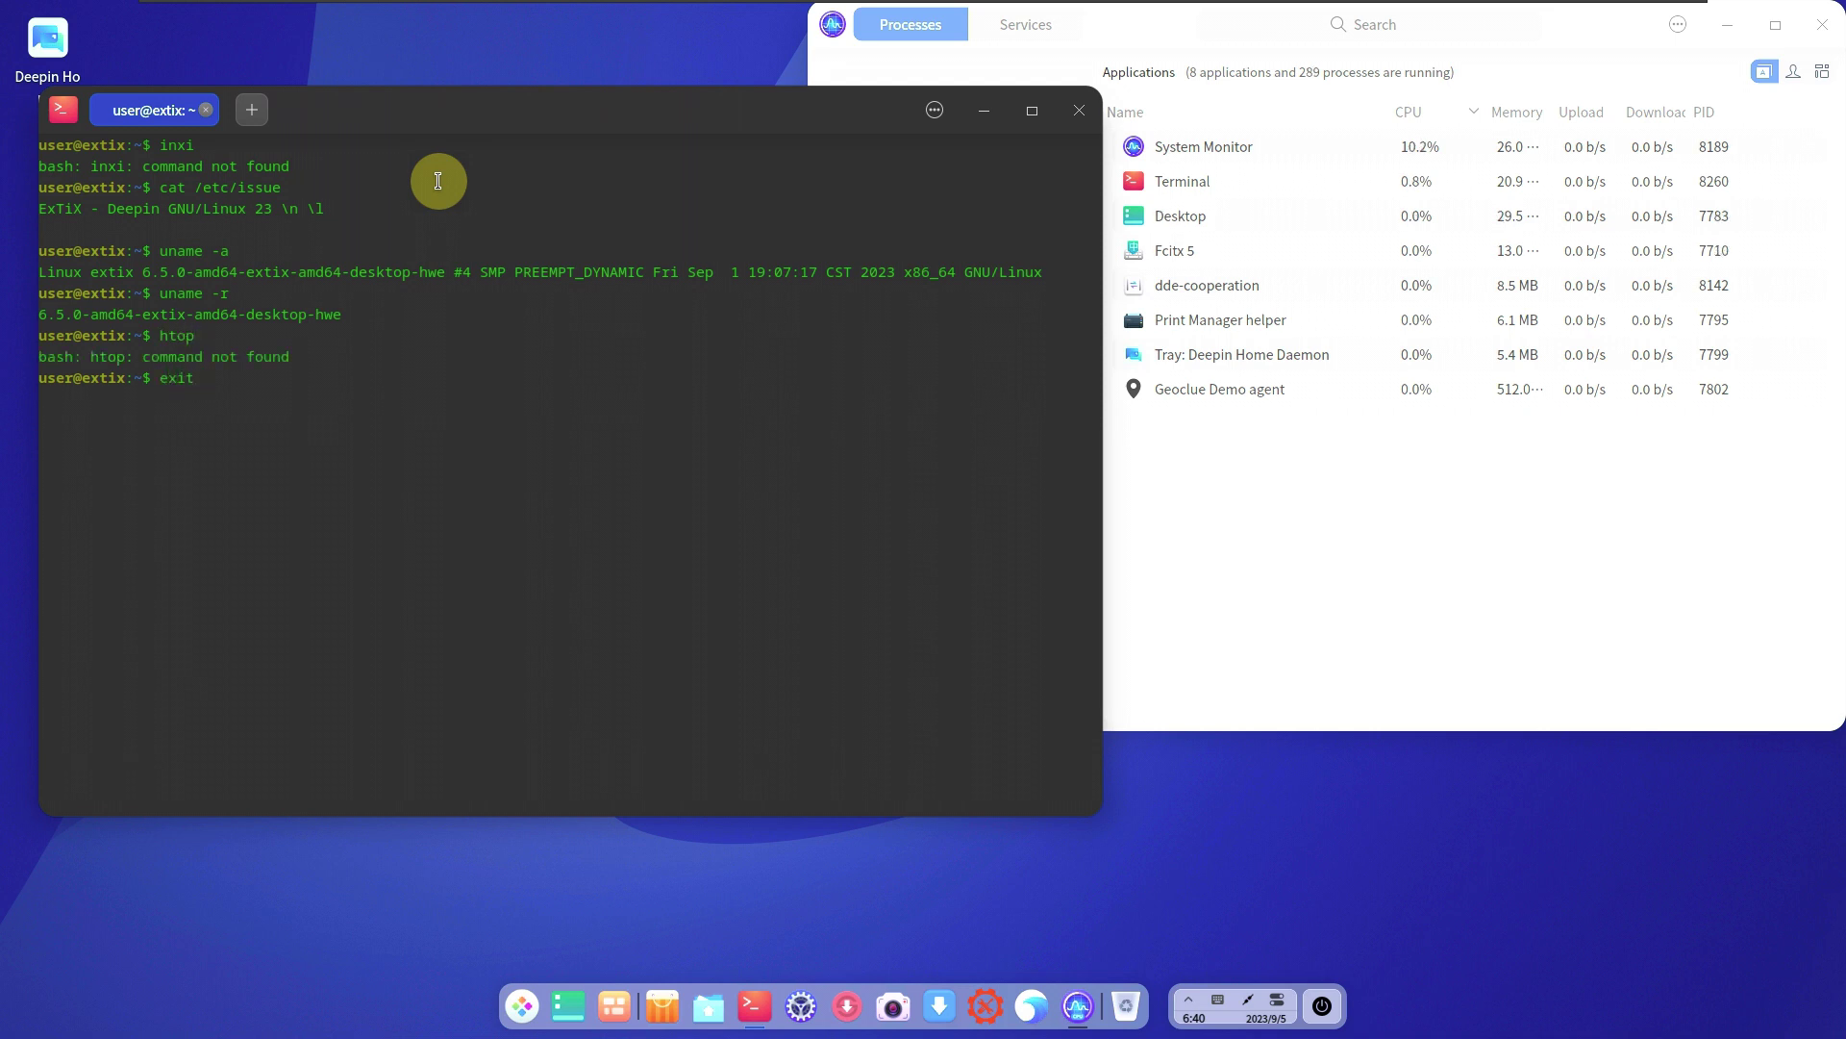
# End the terminal session with the exit command
pyautogui.click(934, 109)
pyautogui.click(746, 424)
pyautogui.write('exit')
pyautogui.press('Return')
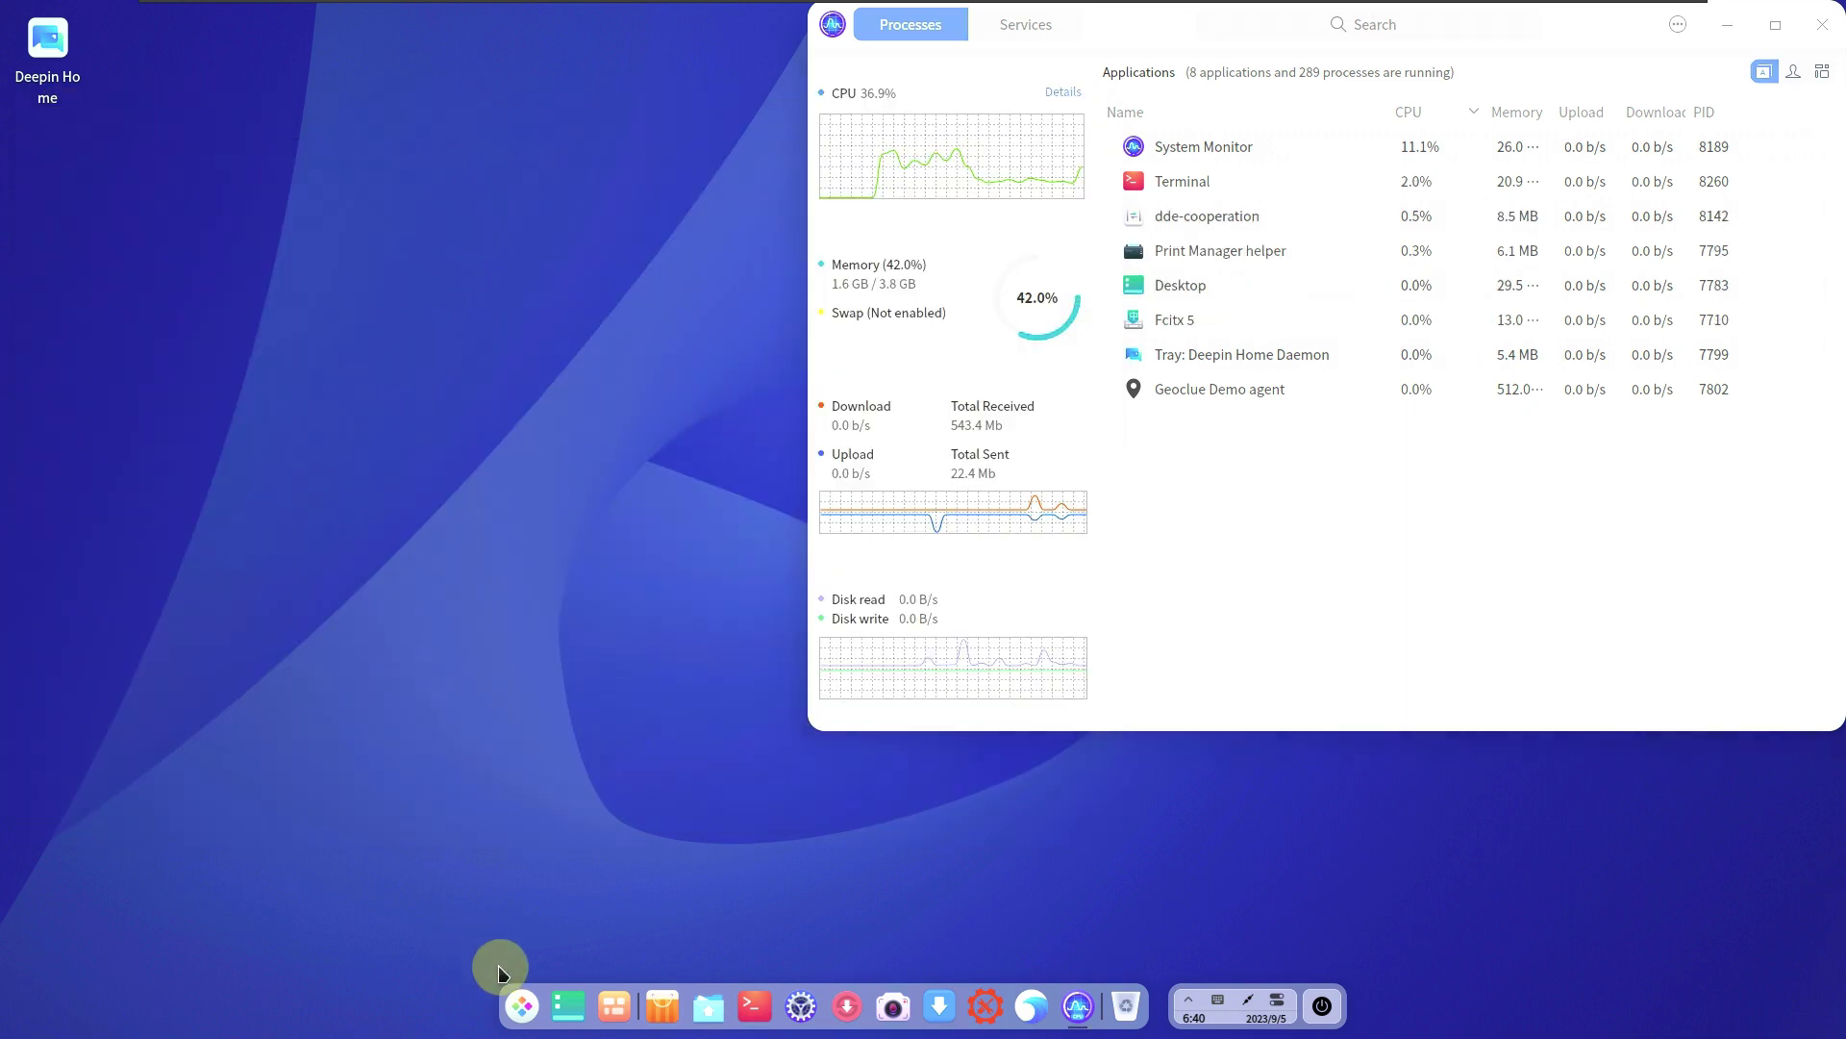
# Launch File Manager from the application launcher
pyautogui.click(520, 1000)
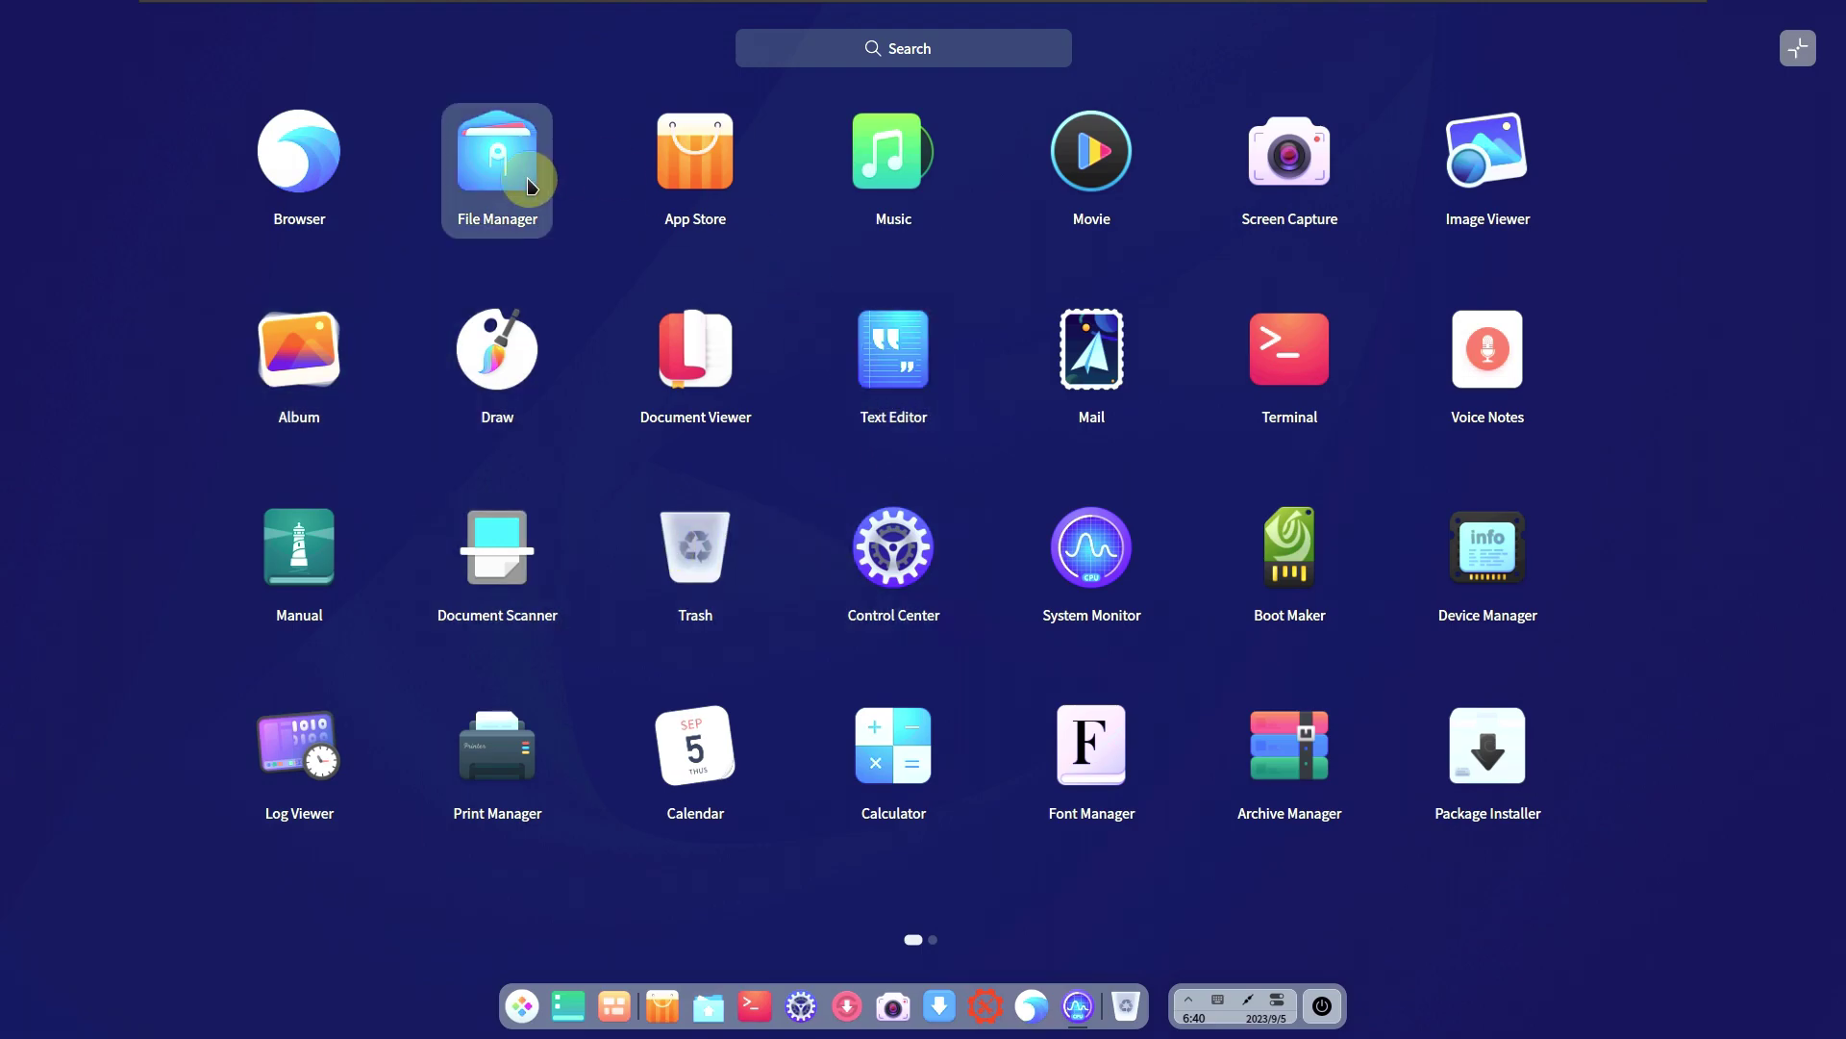
pyautogui.click(520, 1000)
pyautogui.click(520, 1000)
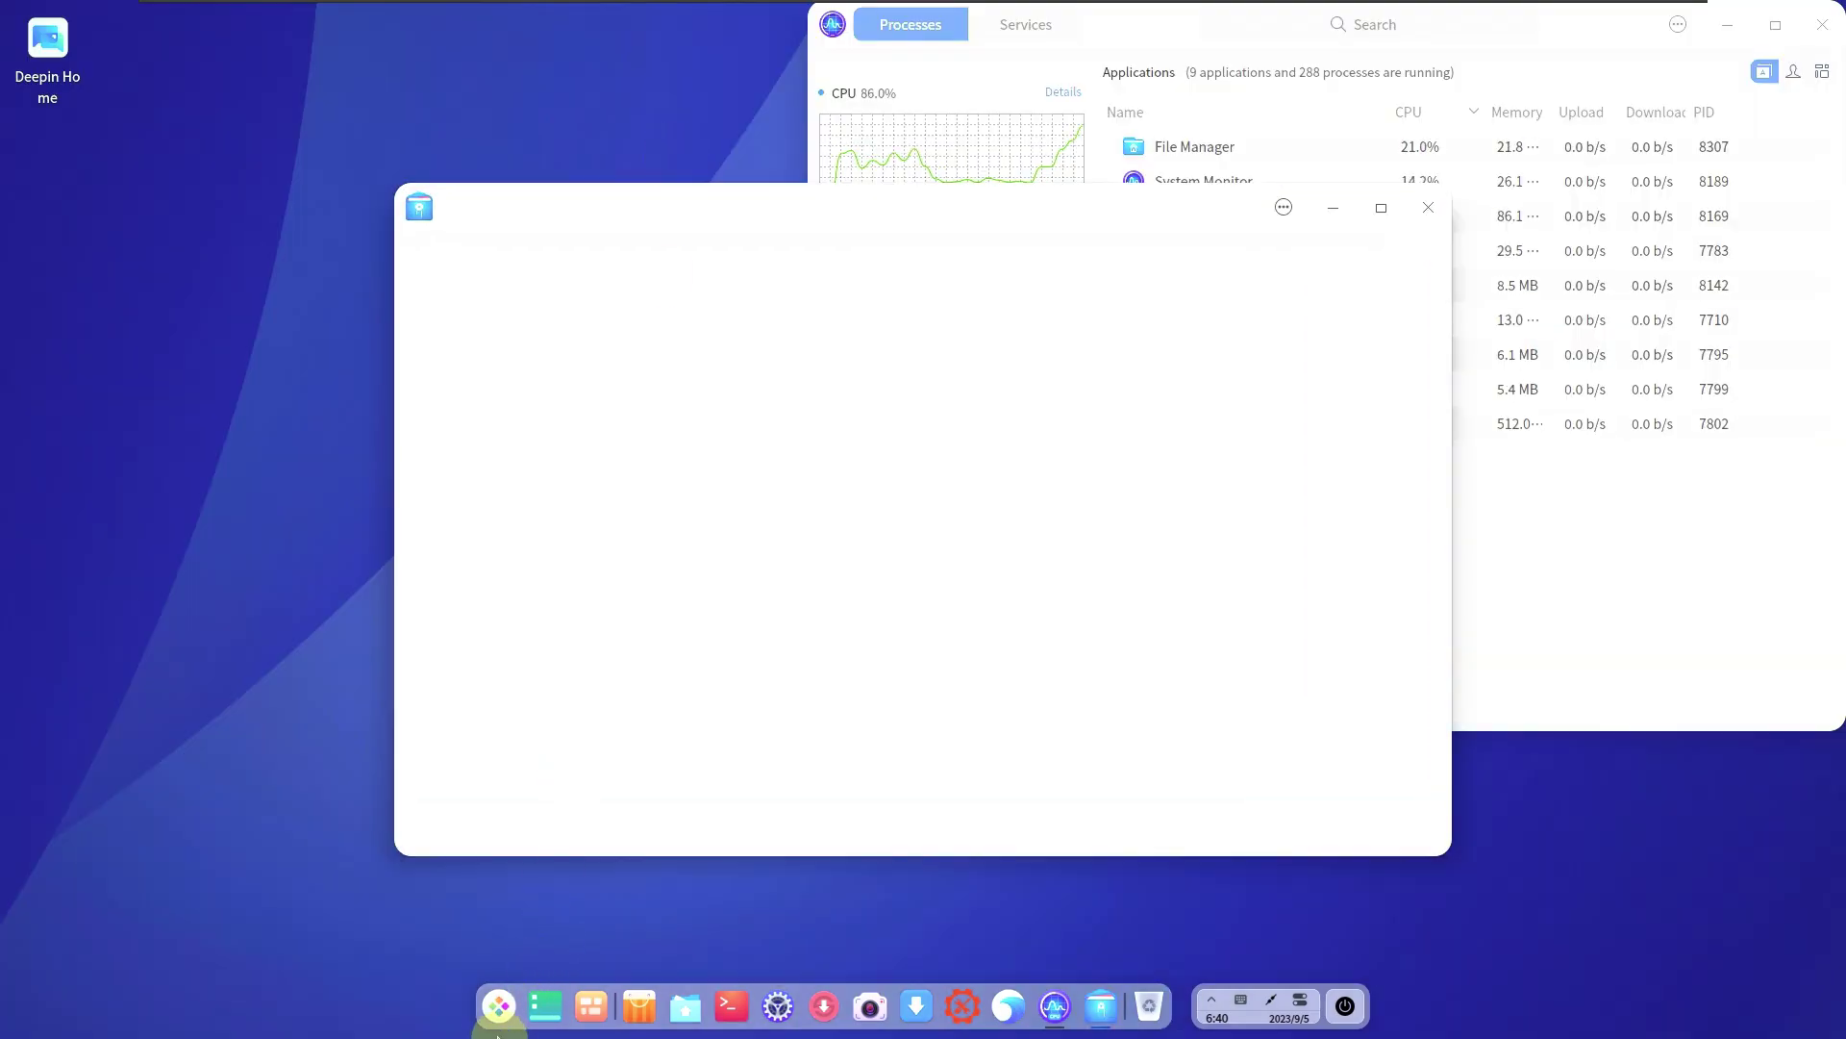
# Launch App Store and Image Viewer from the application launcher
pyautogui.click(499, 1006)
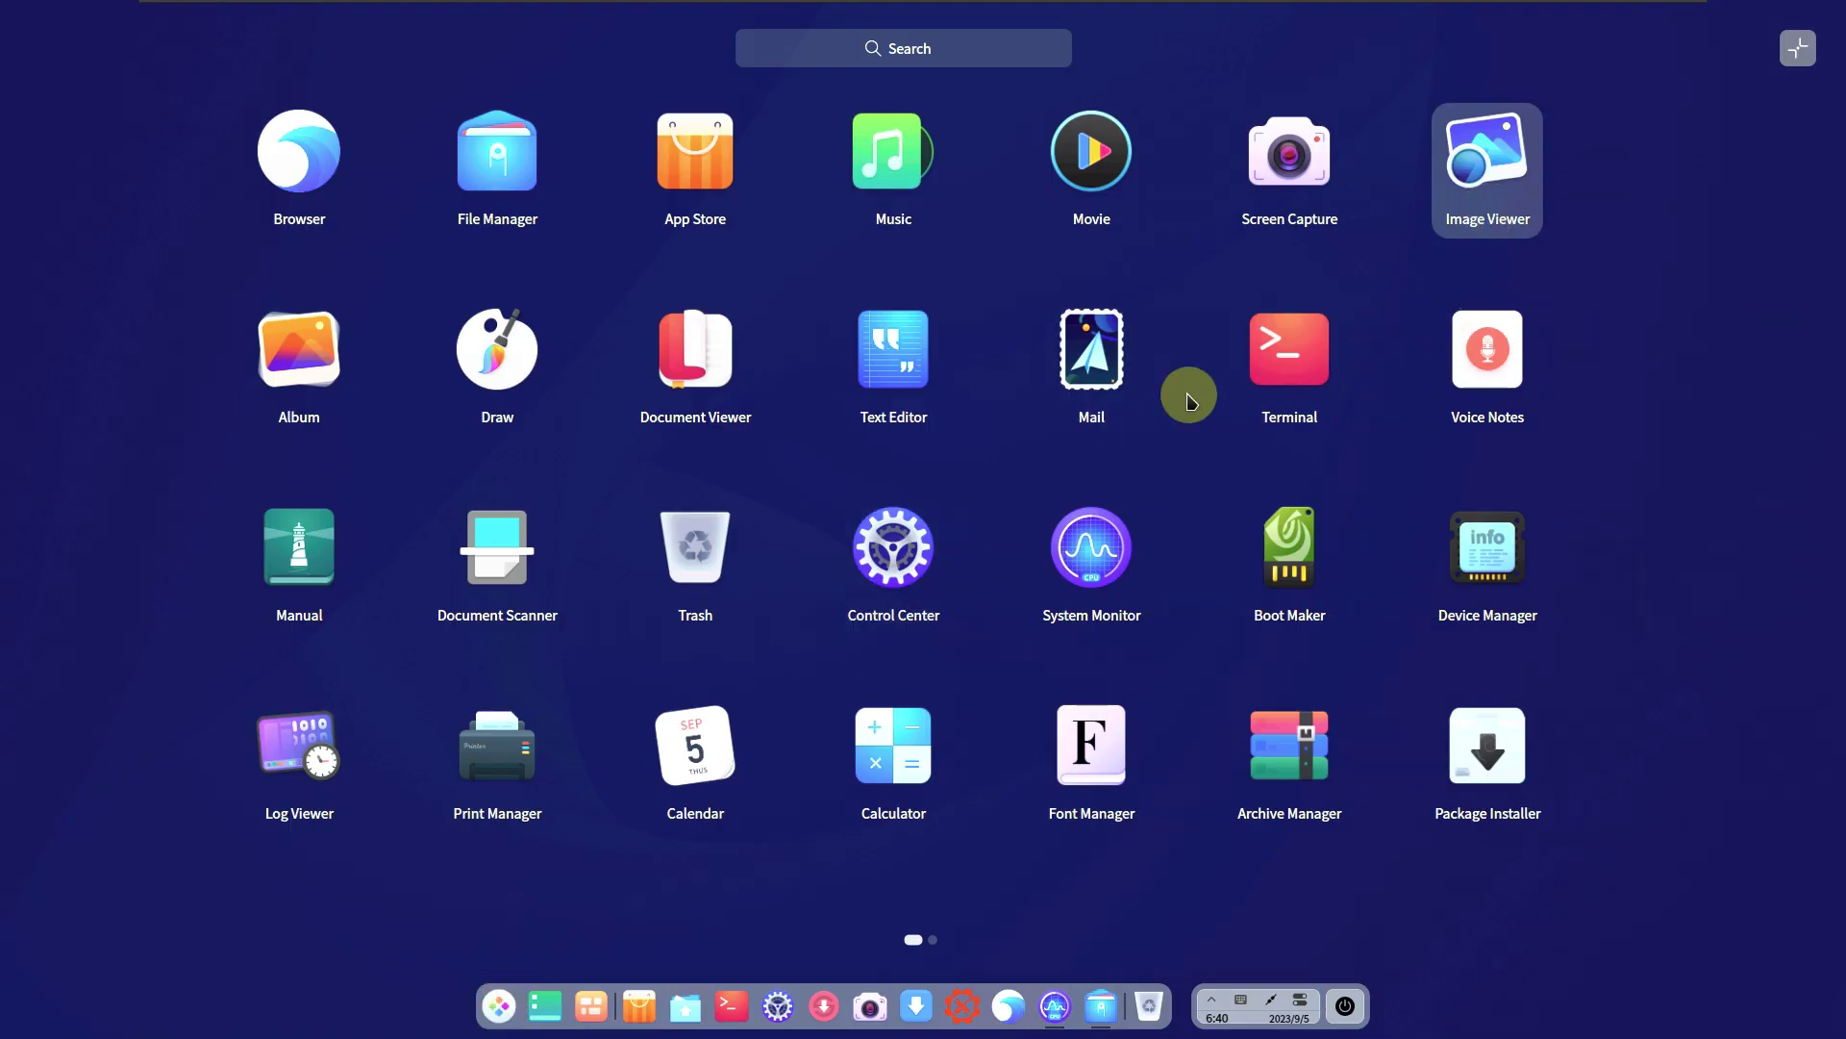
pyautogui.click(520, 1006)
pyautogui.click(501, 1006)
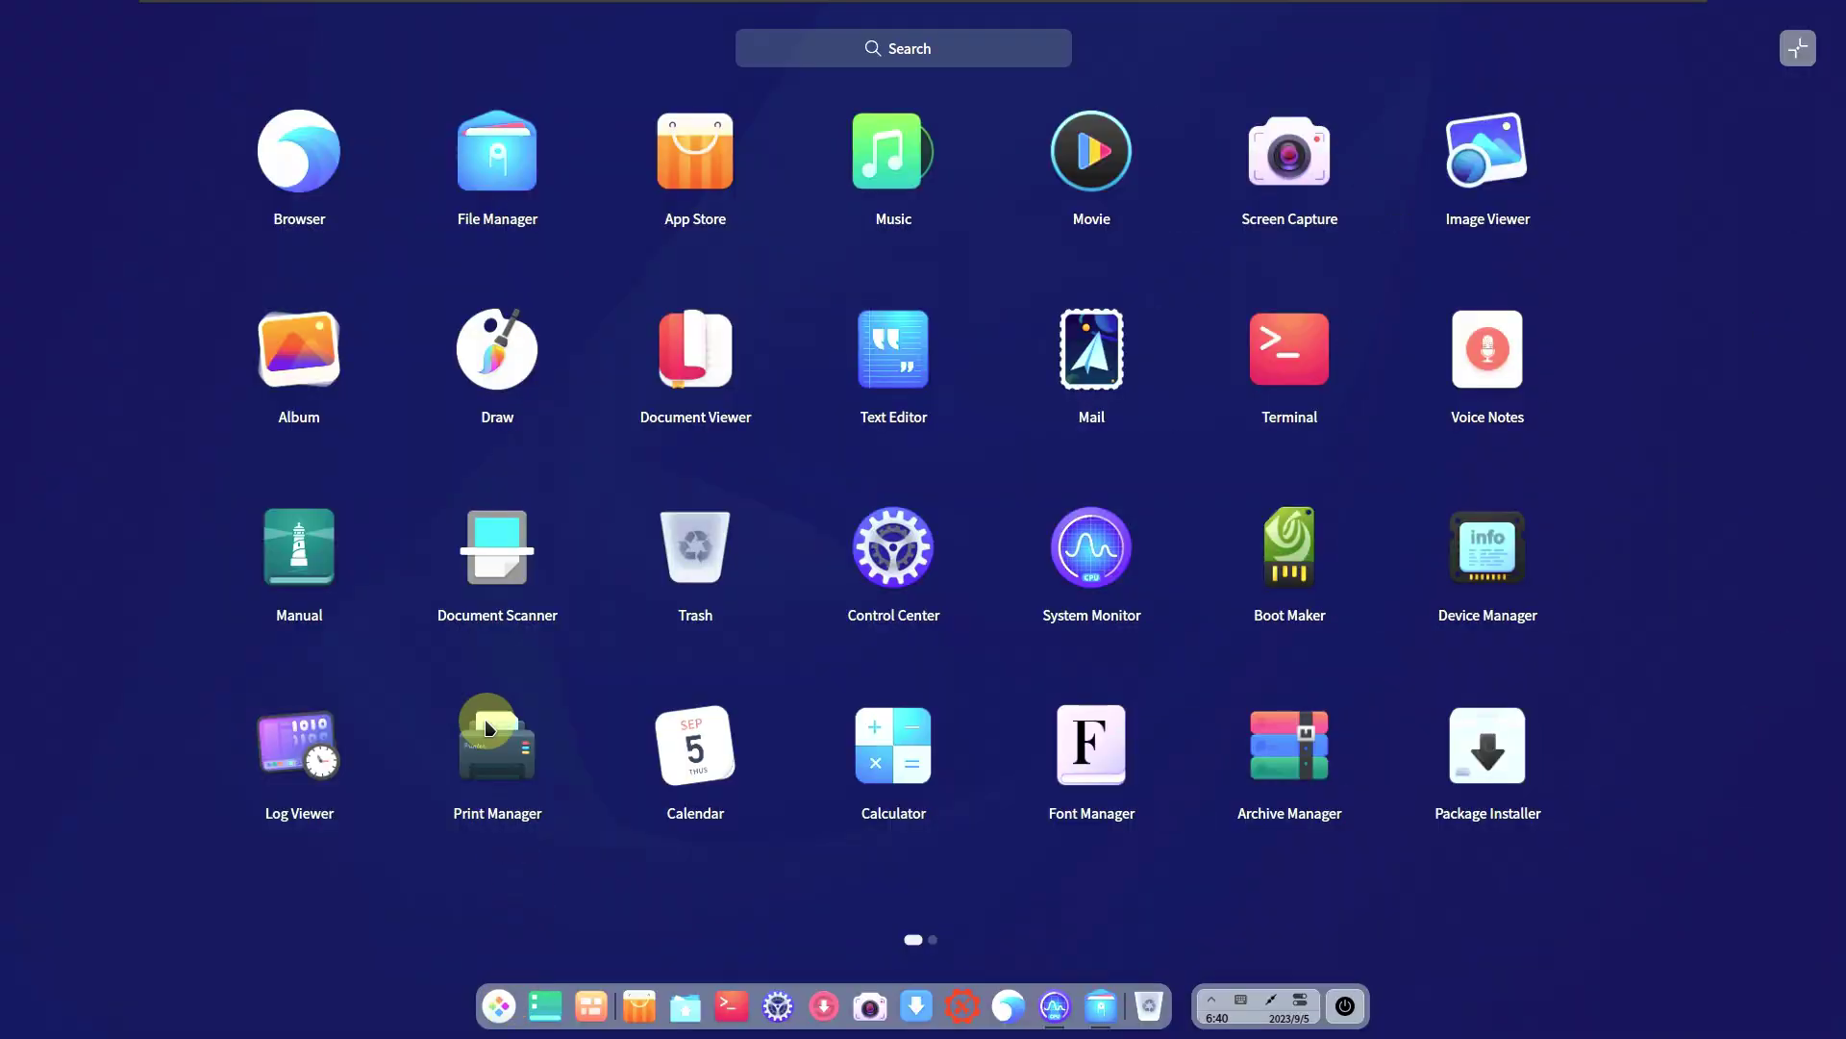
pyautogui.click(445, 796)
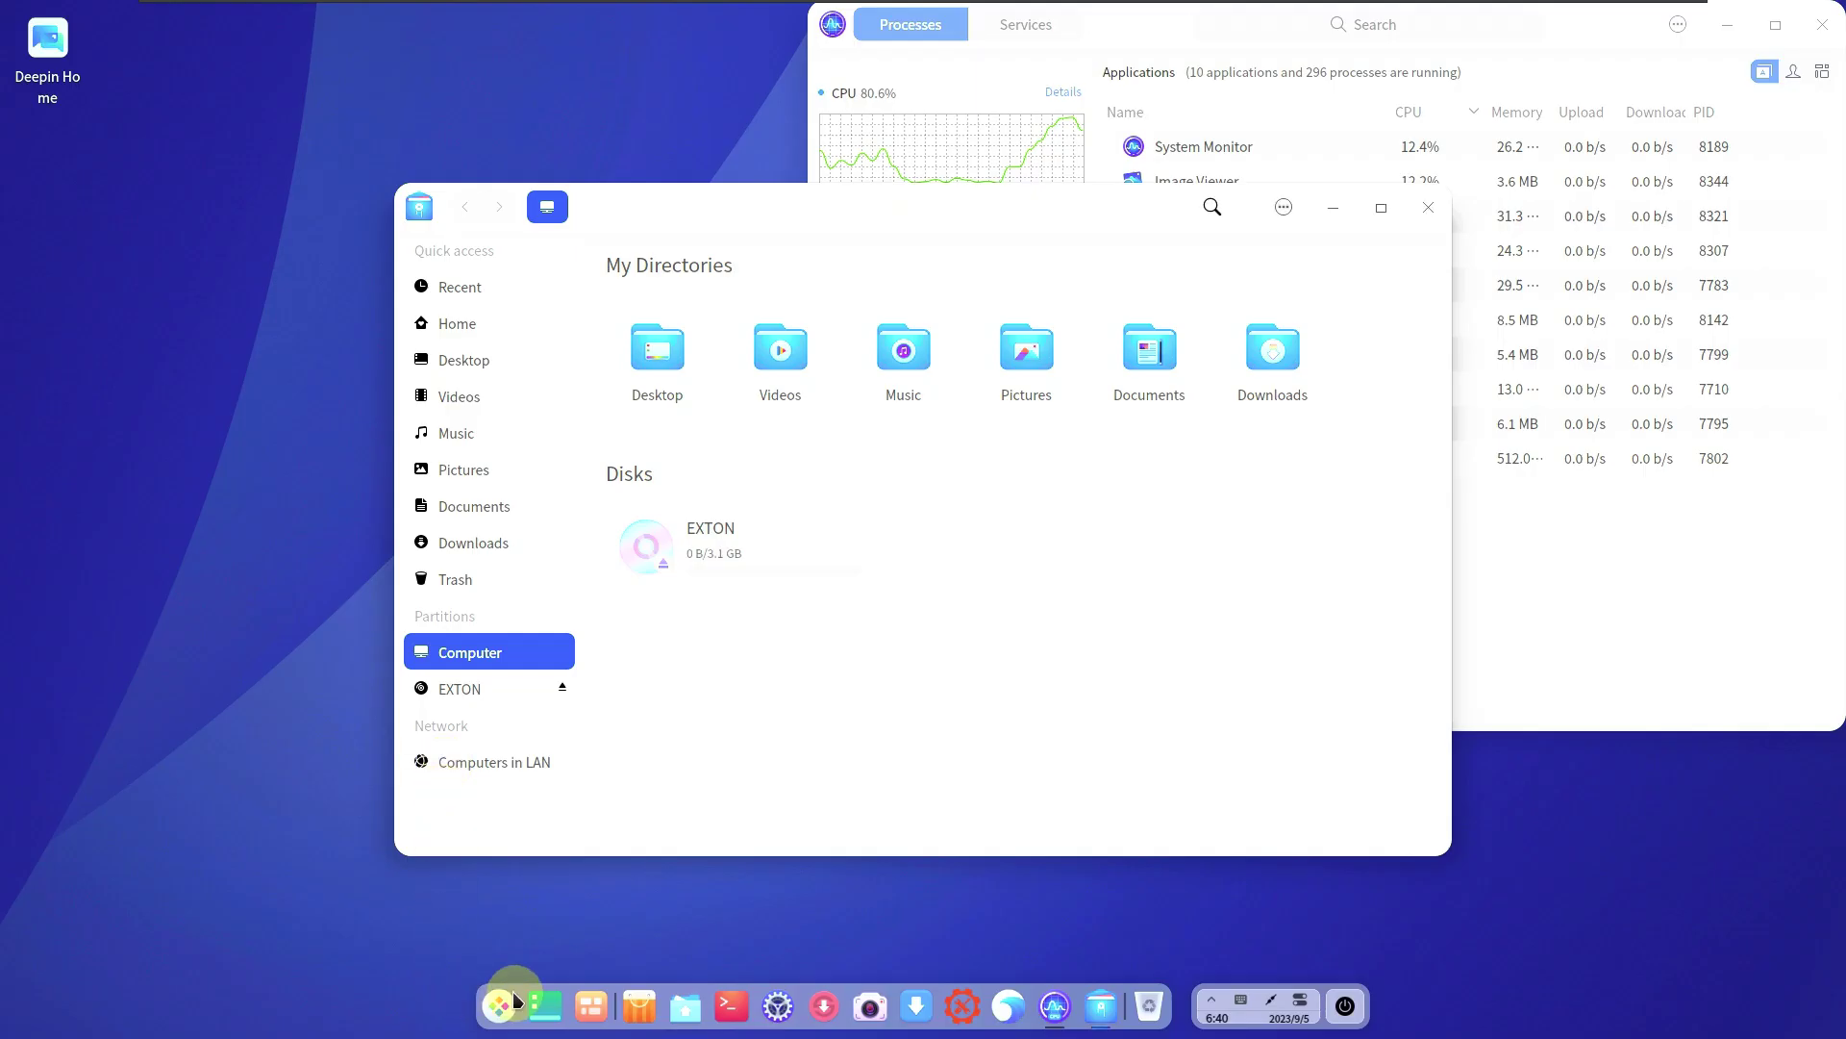
# Launch Document Scanner and Draw from the application launcher
pyautogui.click(517, 1000)
pyautogui.click(471, 783)
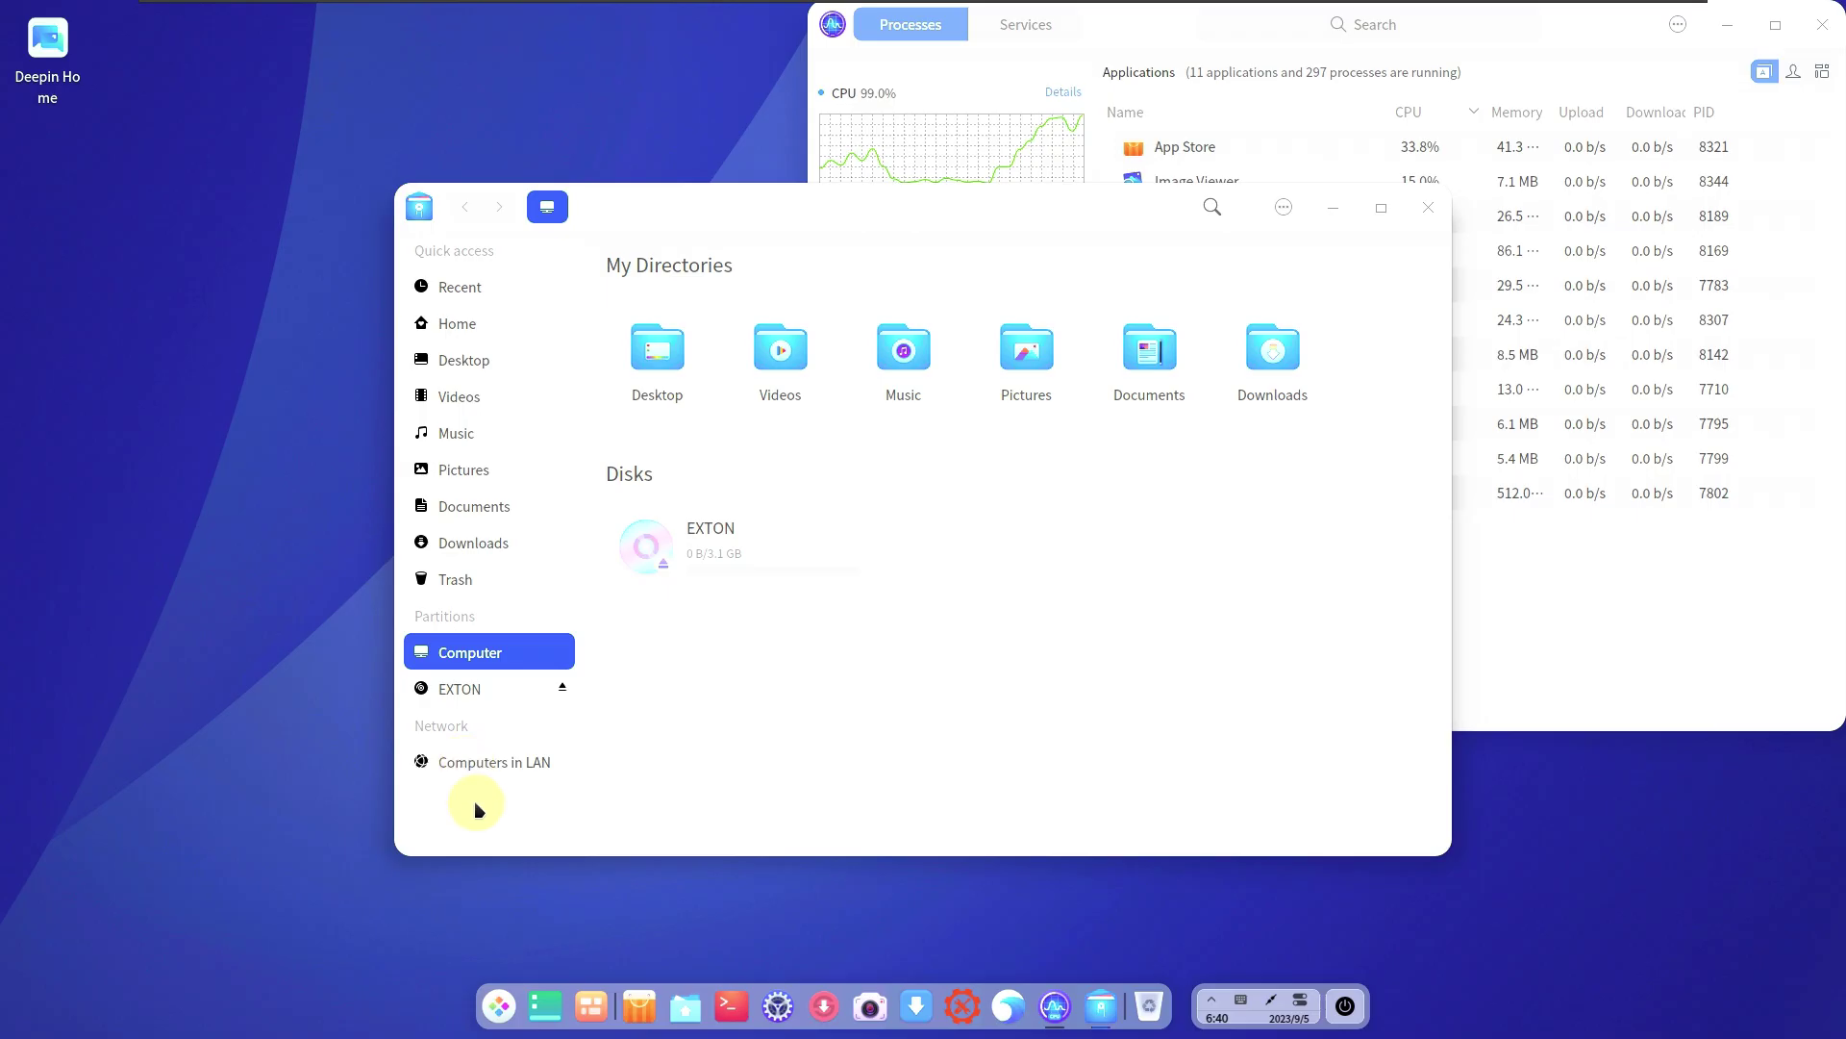
pyautogui.click(502, 1000)
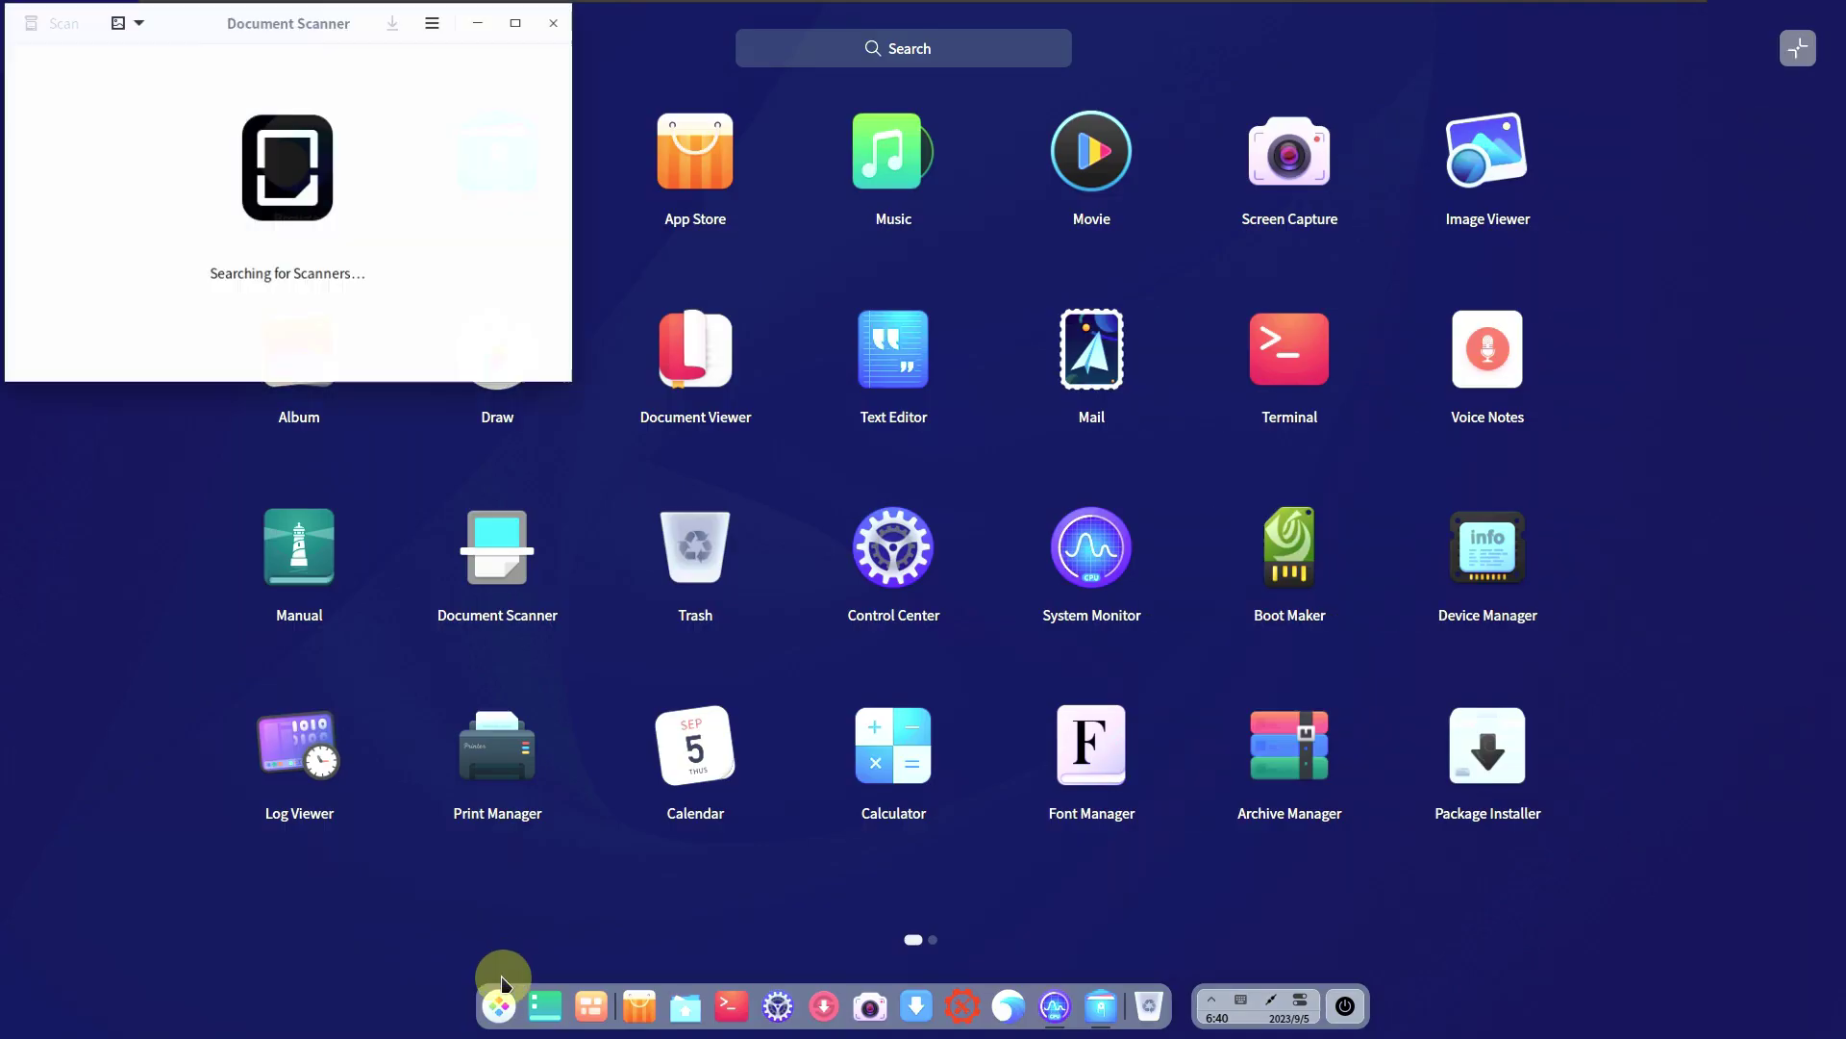
pyautogui.click(476, 1005)
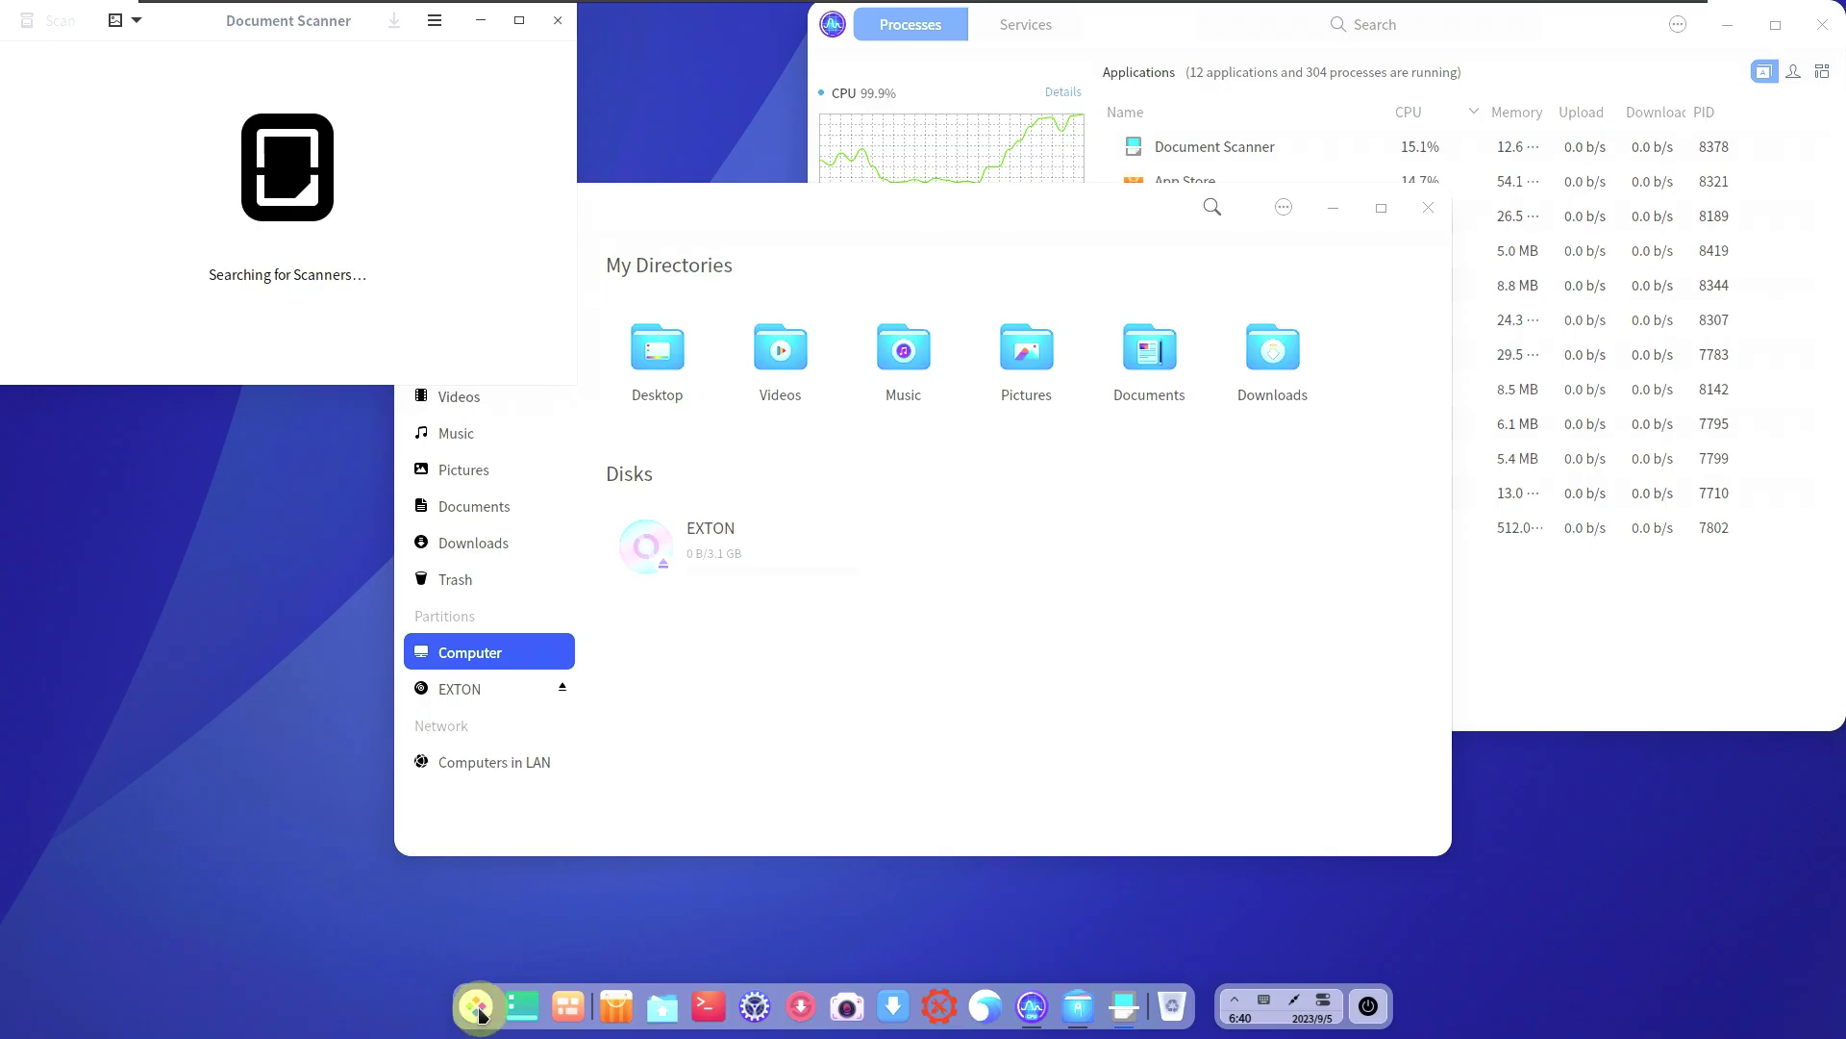
pyautogui.click(477, 1006)
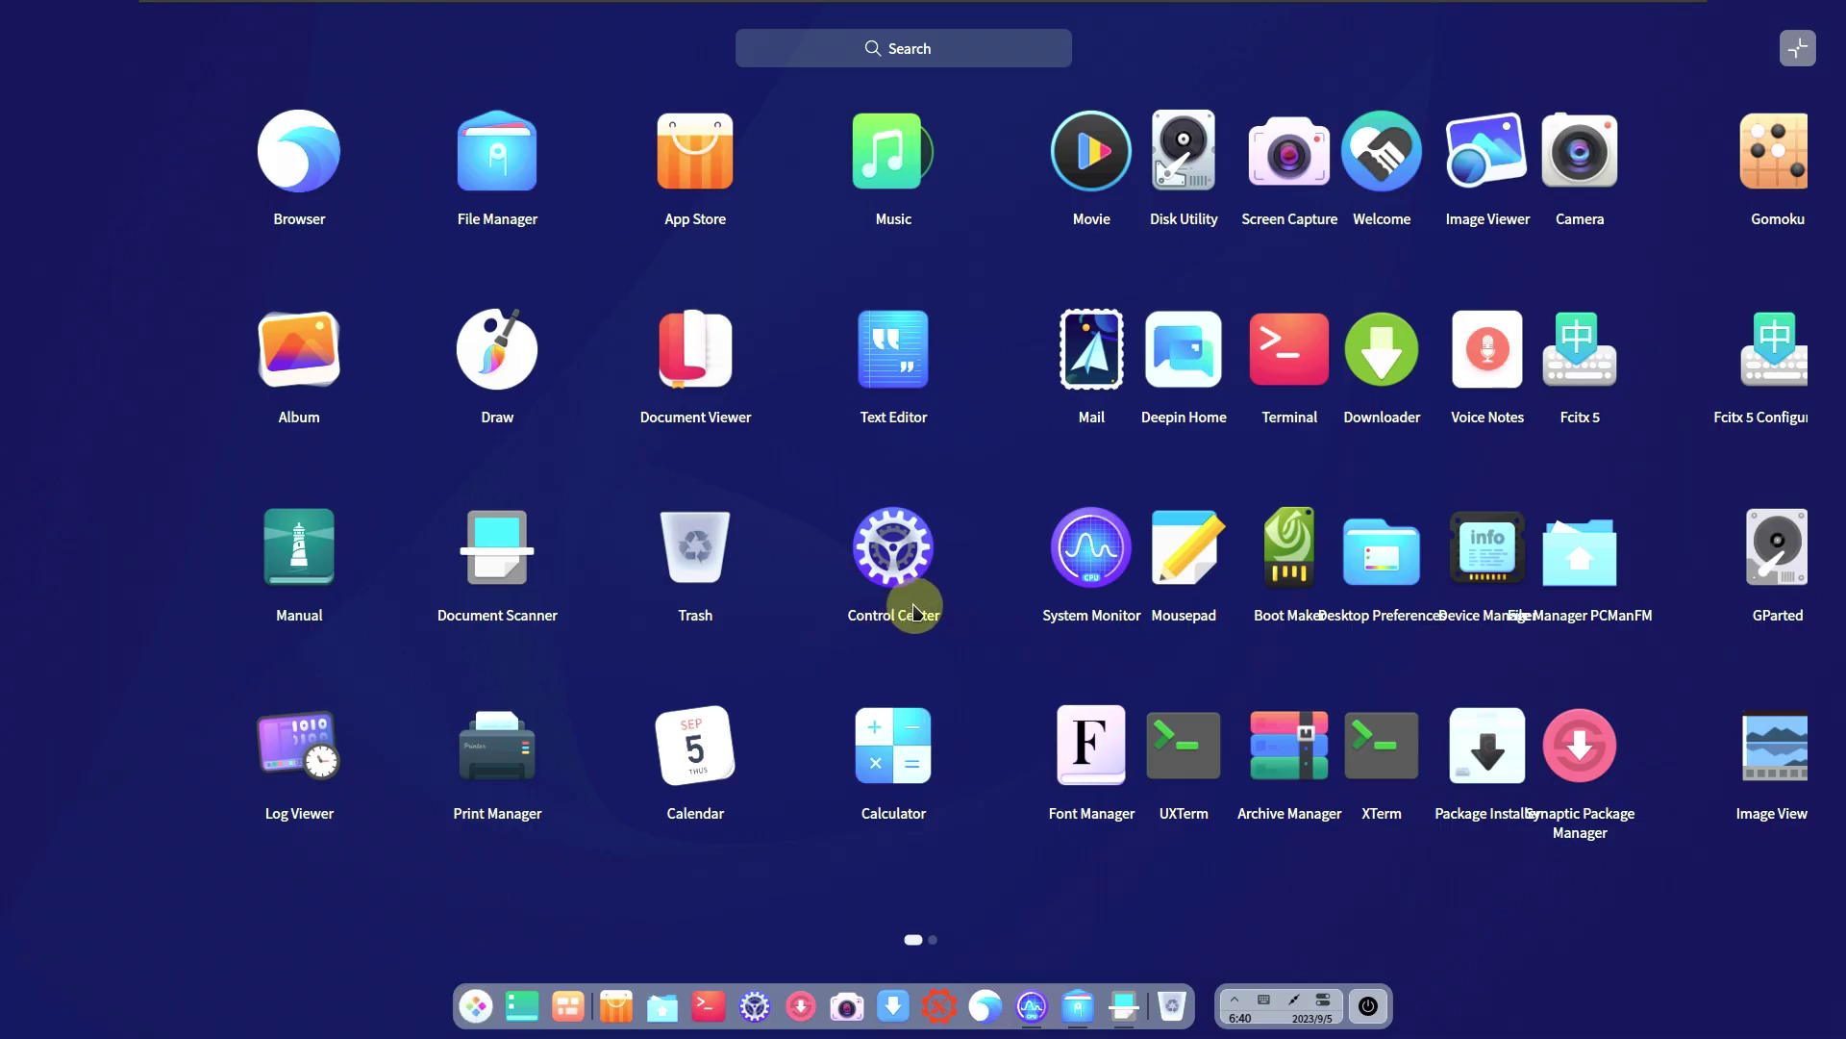
pyautogui.click(842, 698)
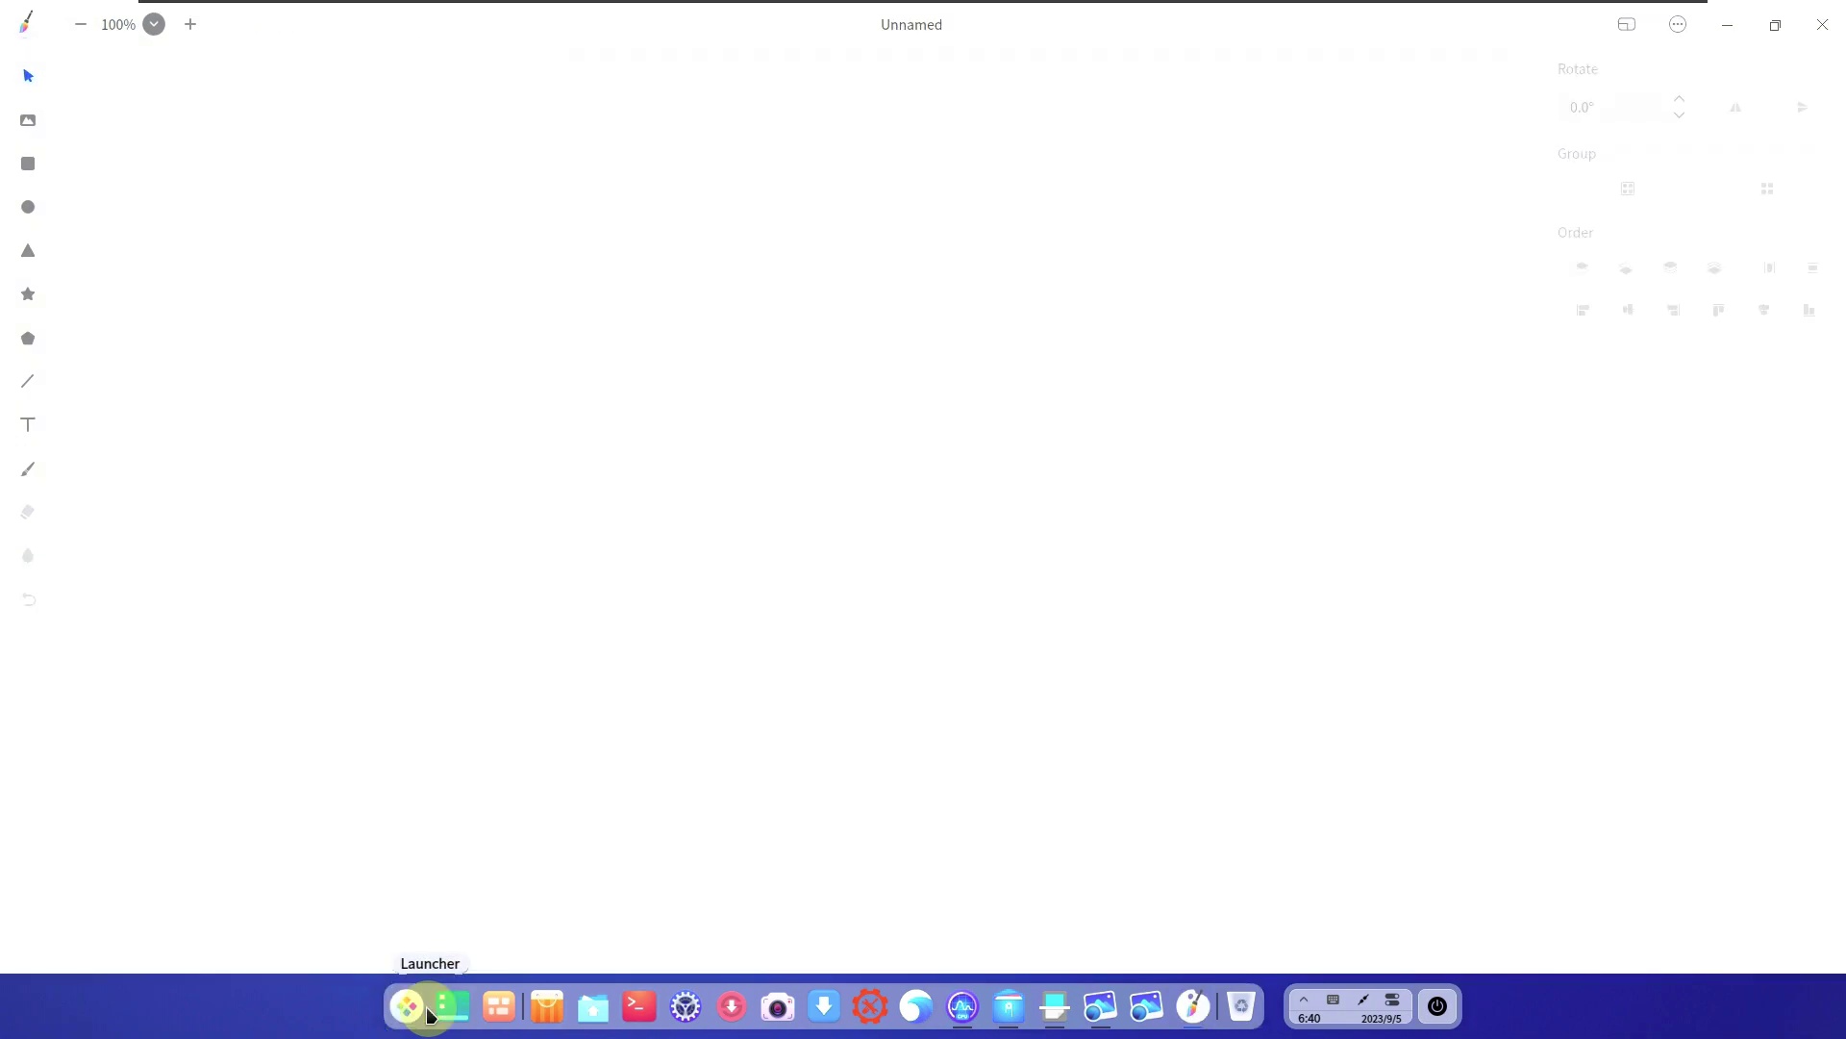
# Launch Synaptic Package Manager and Album from the application launcher
pyautogui.click(430, 1014)
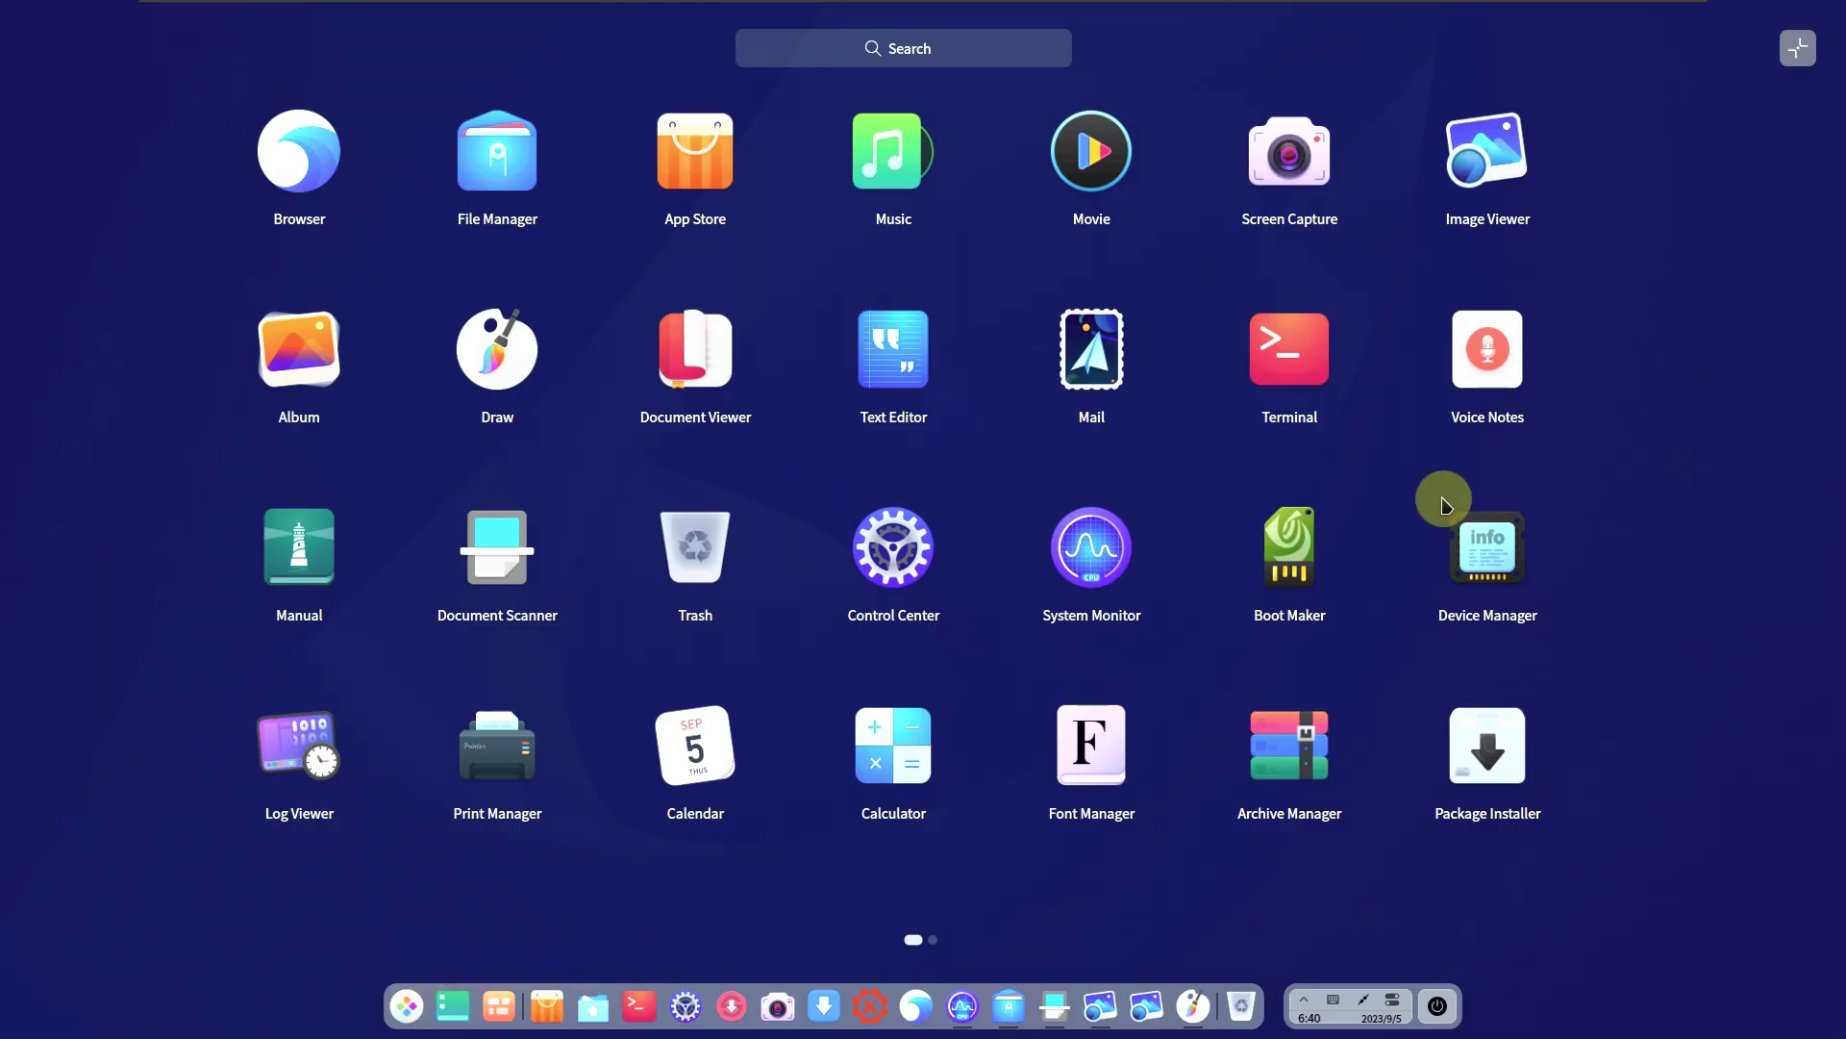
pyautogui.scroll(-1, 1442, 502)
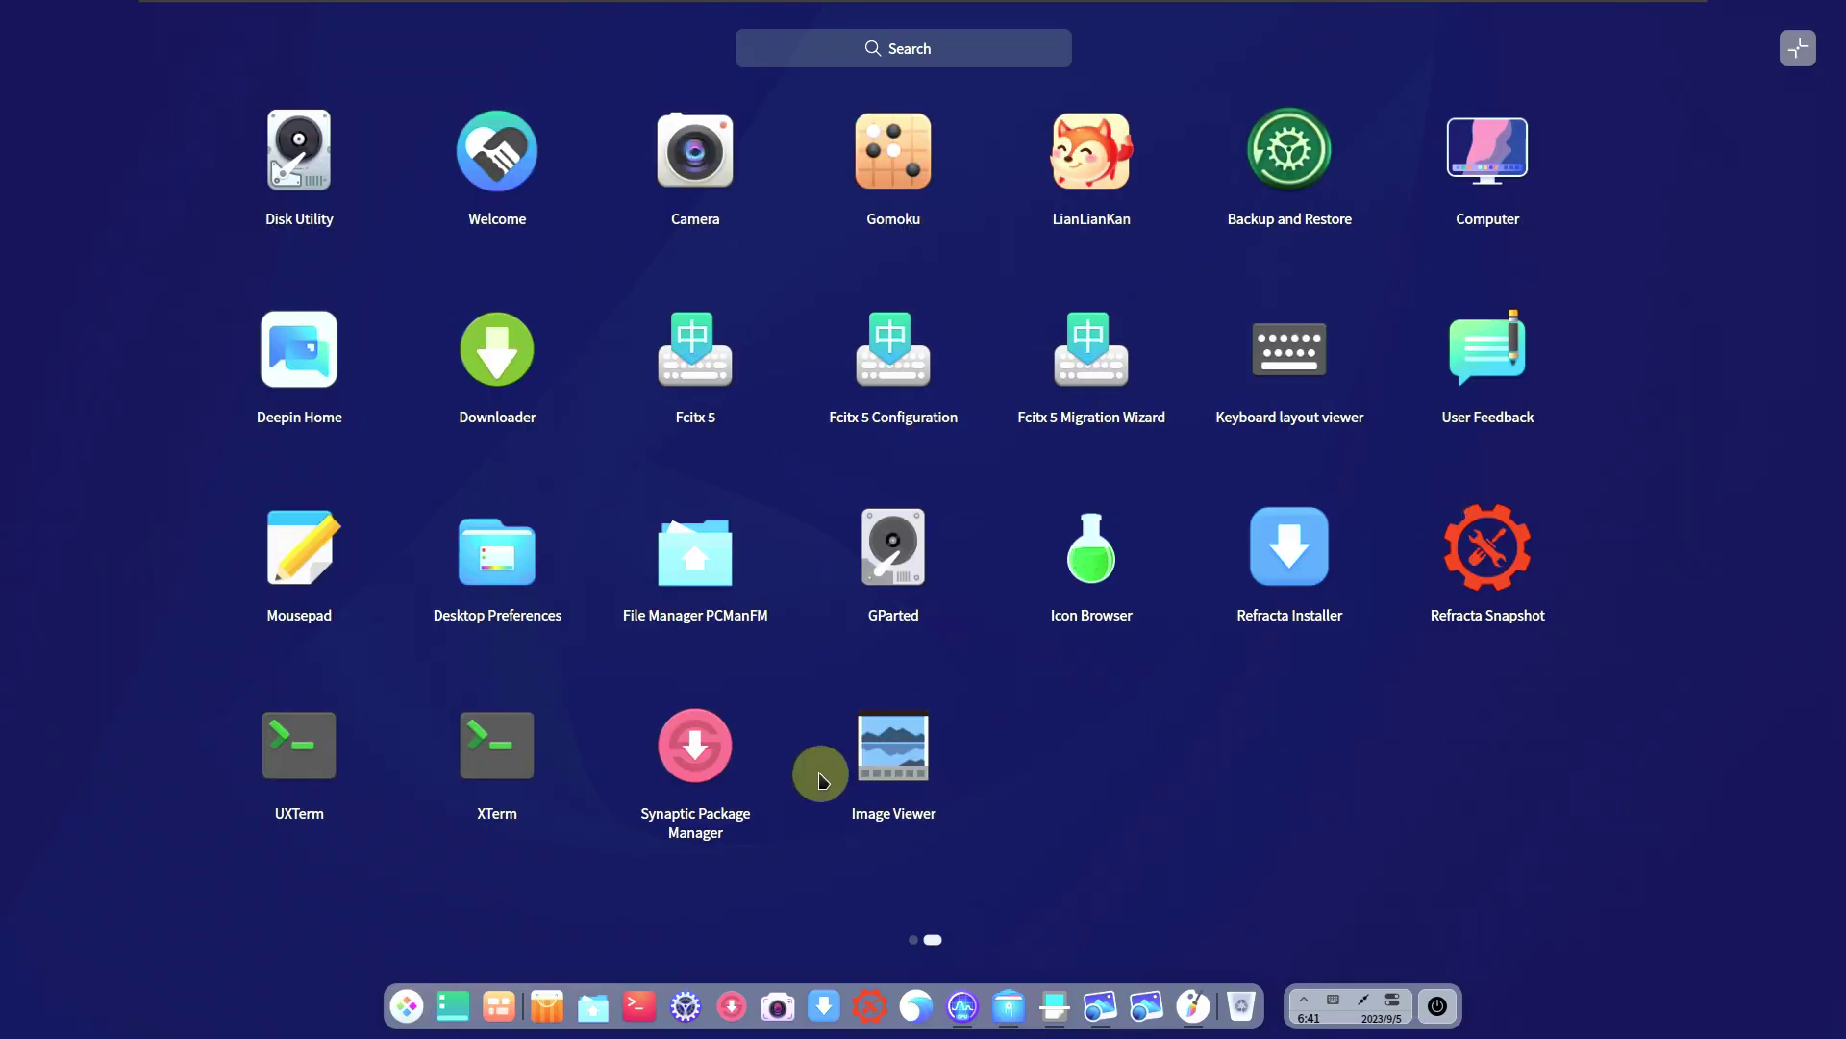
pyautogui.click(647, 847)
pyautogui.click(410, 1006)
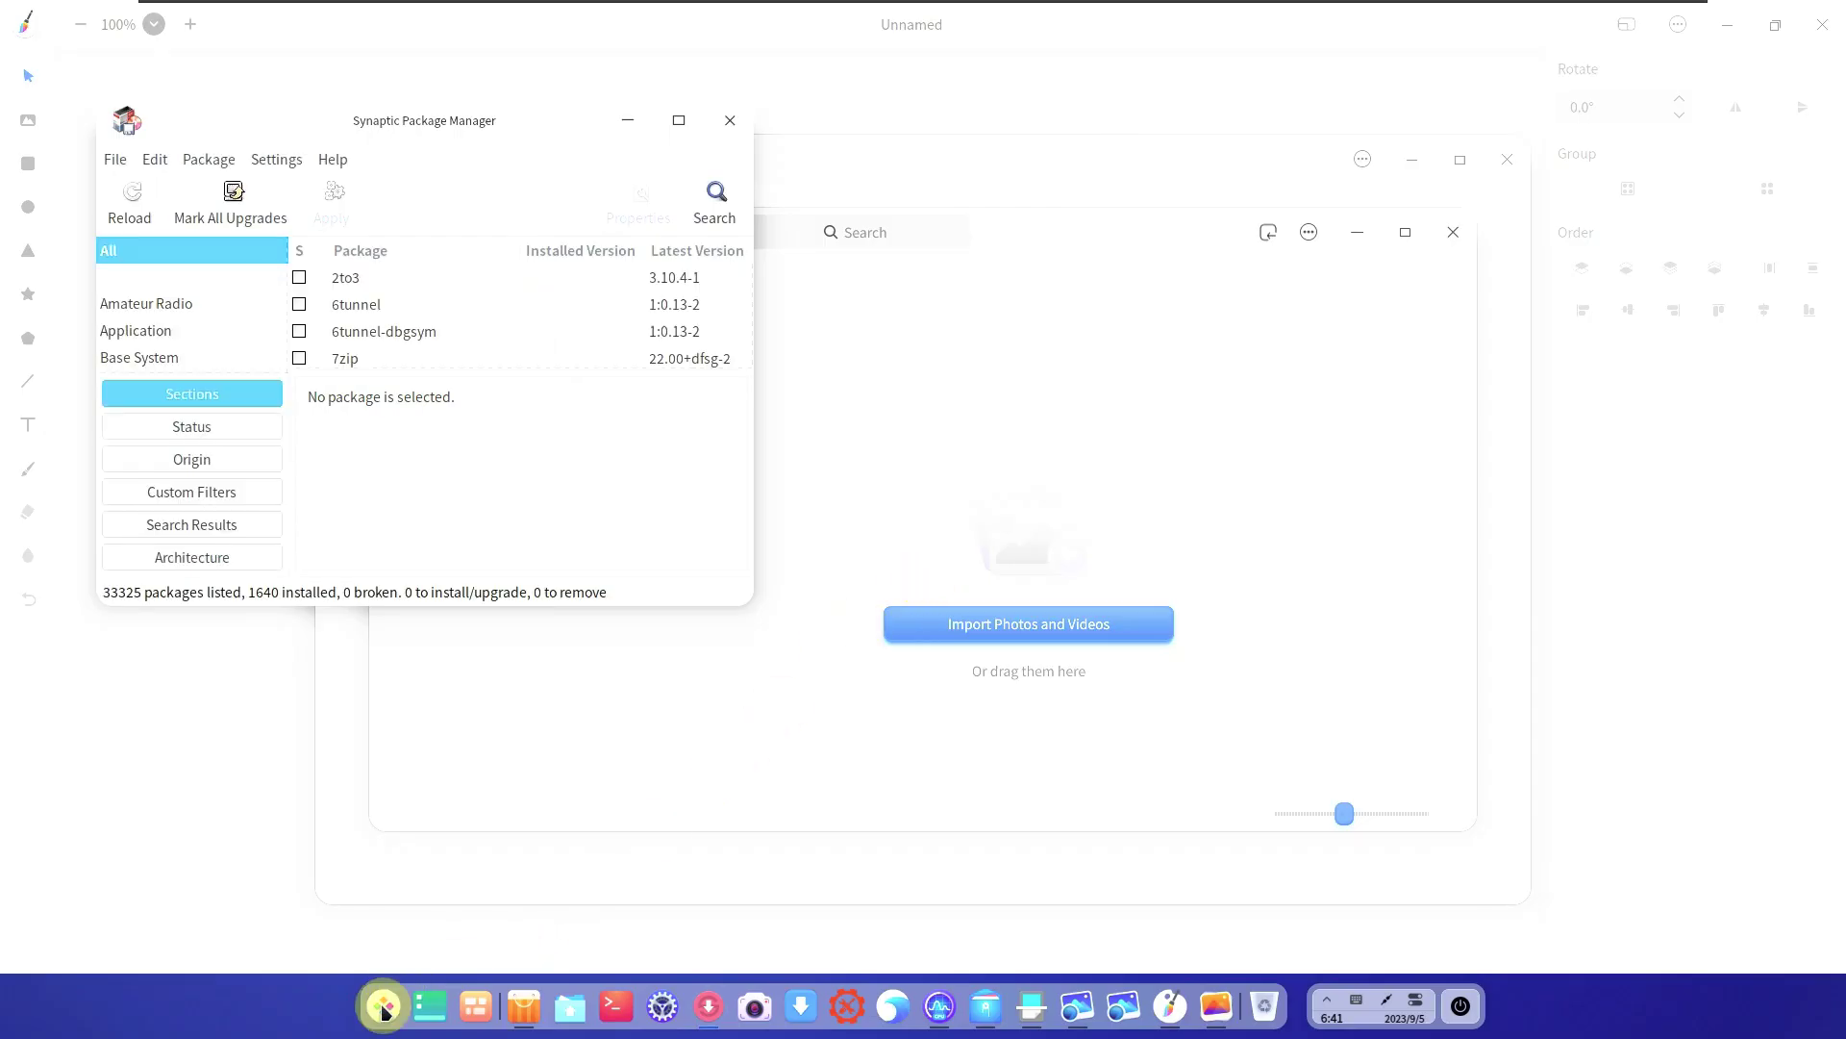
# Launch the Mousepad text editor and GParted from the launcher's second page of applications
pyautogui.click(383, 1006)
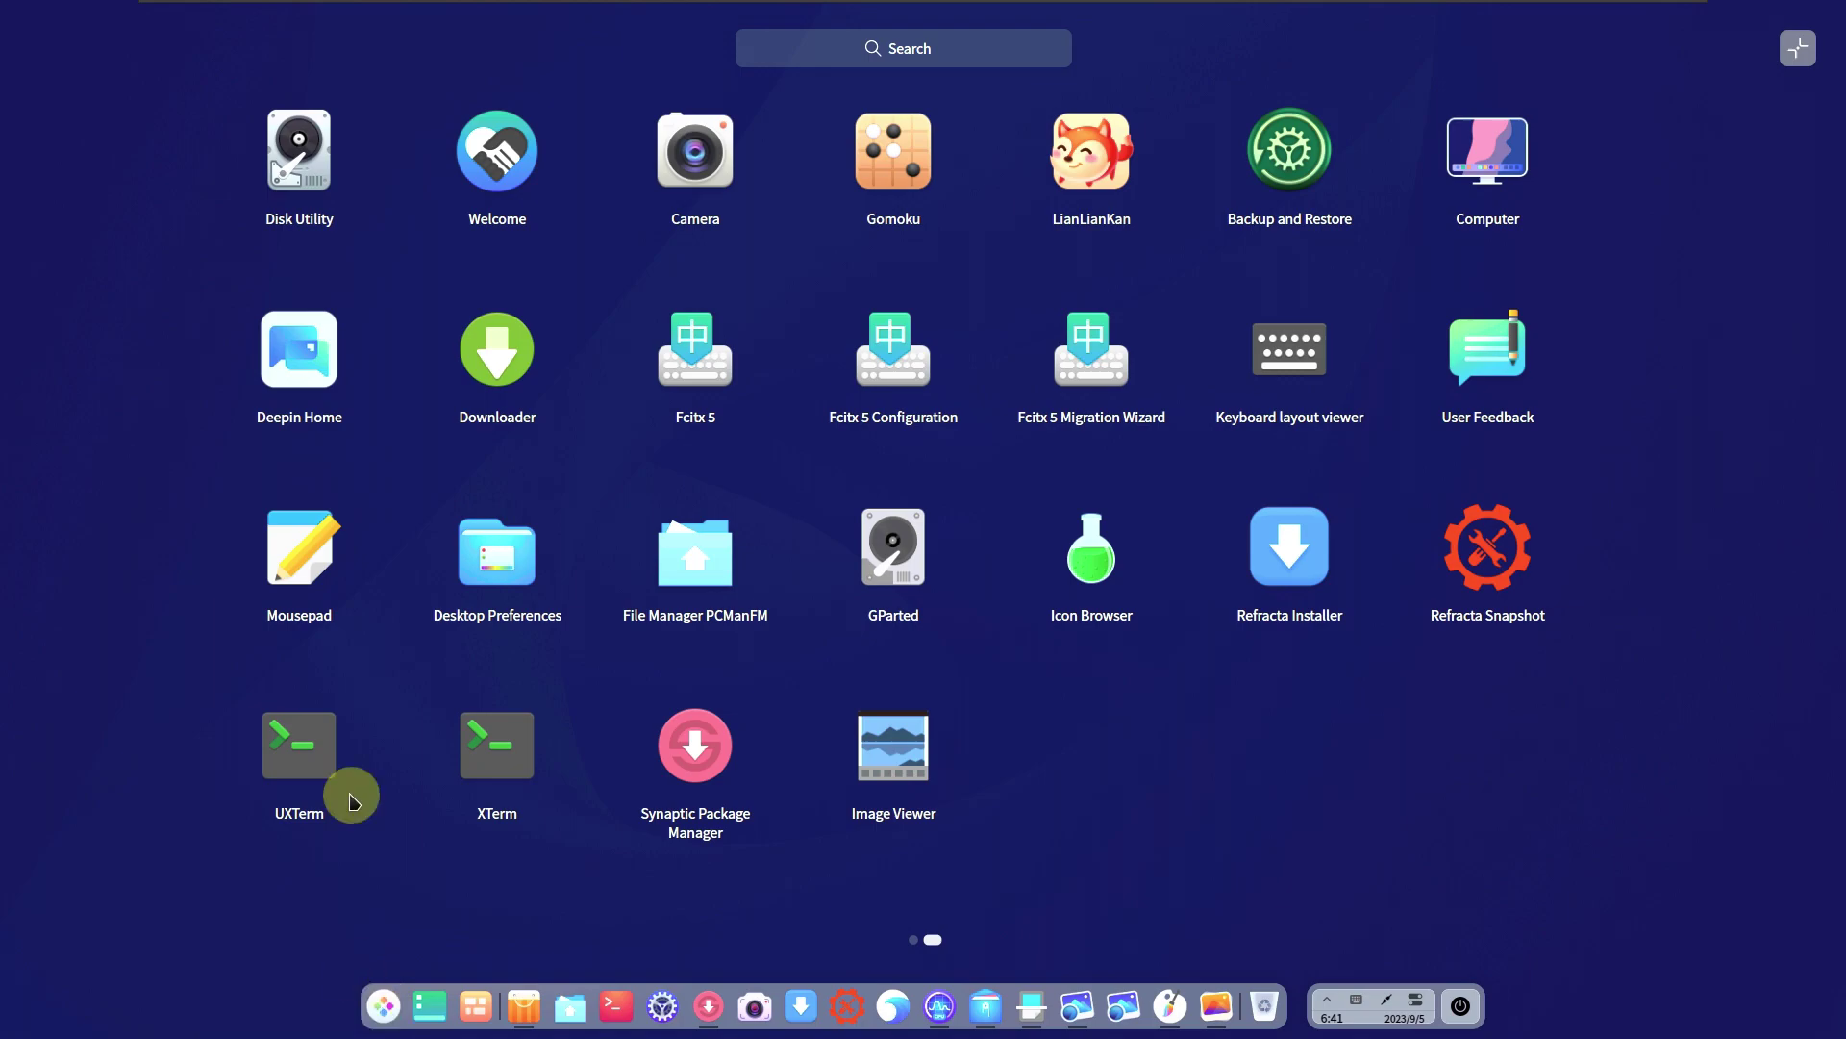
pyautogui.click(314, 575)
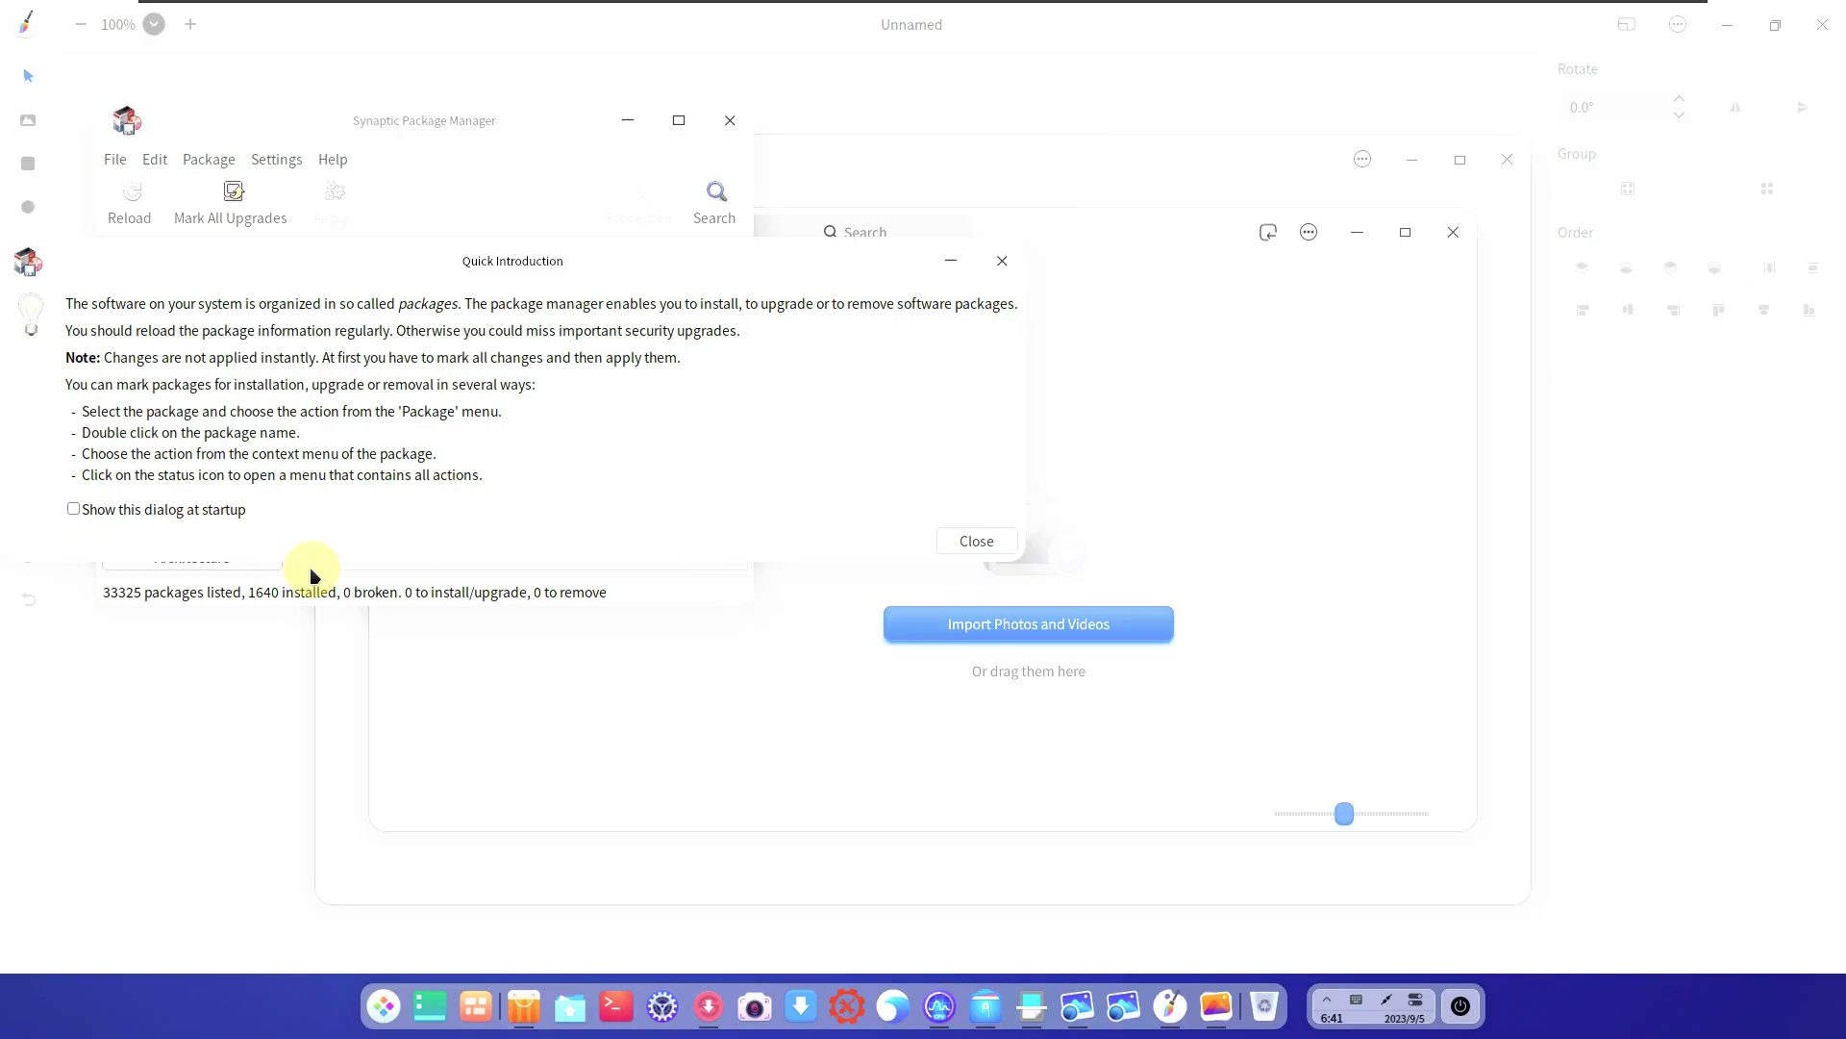
pyautogui.click(384, 1006)
pyautogui.scroll(-1, 412, 923)
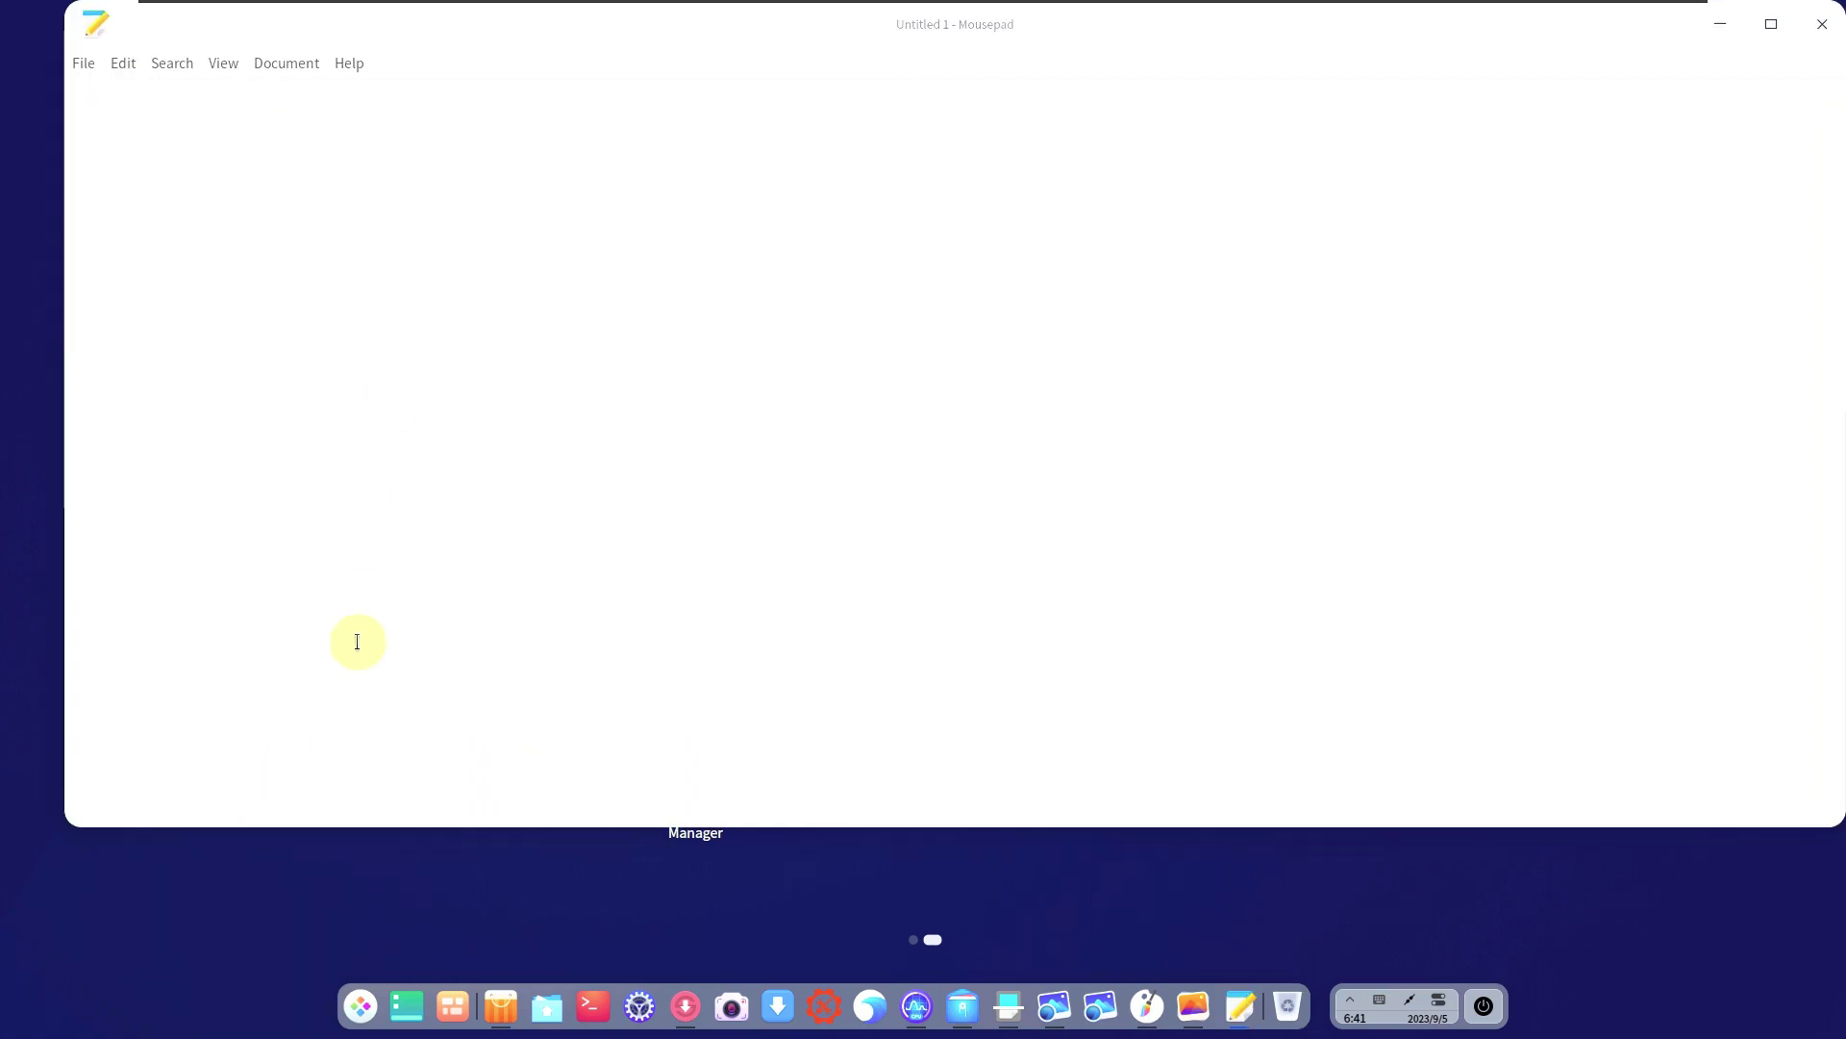
pyautogui.click(363, 1007)
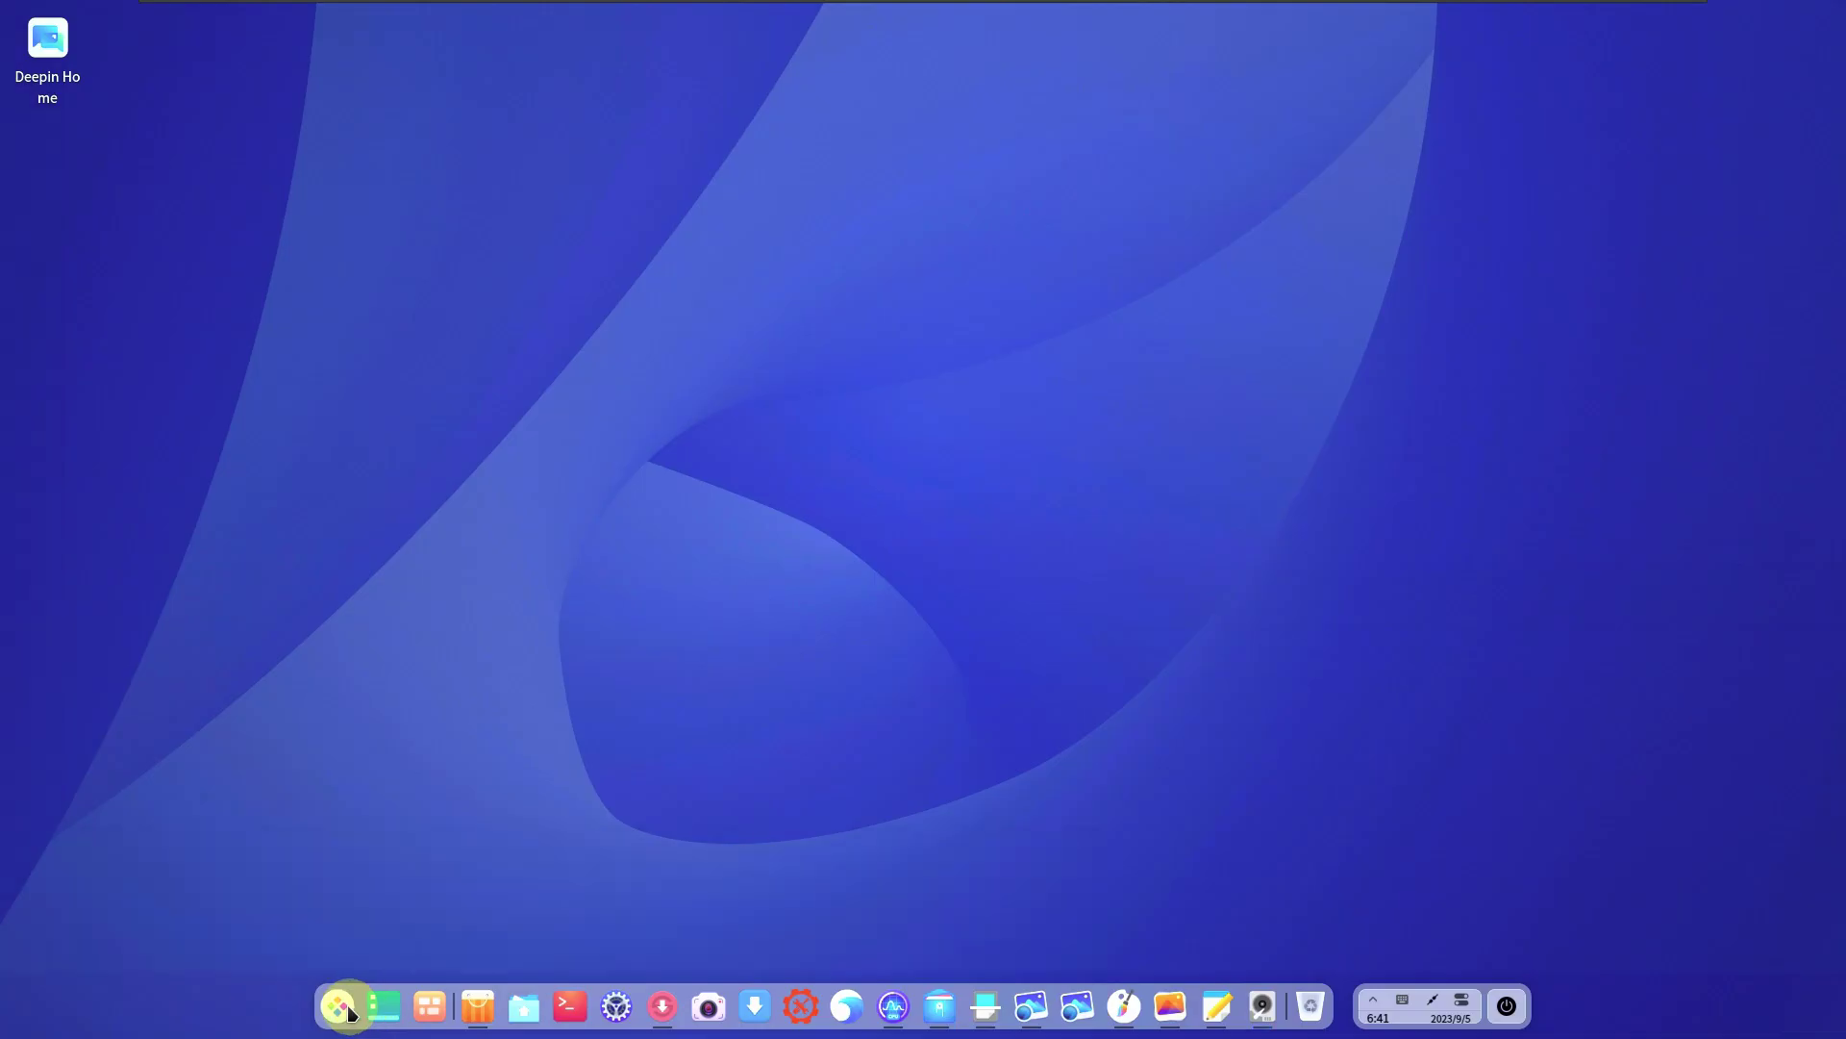
# Launch Mail and Control Center from the launcher's first page of applications
pyautogui.click(349, 1013)
pyautogui.scroll(1, 1092, 240)
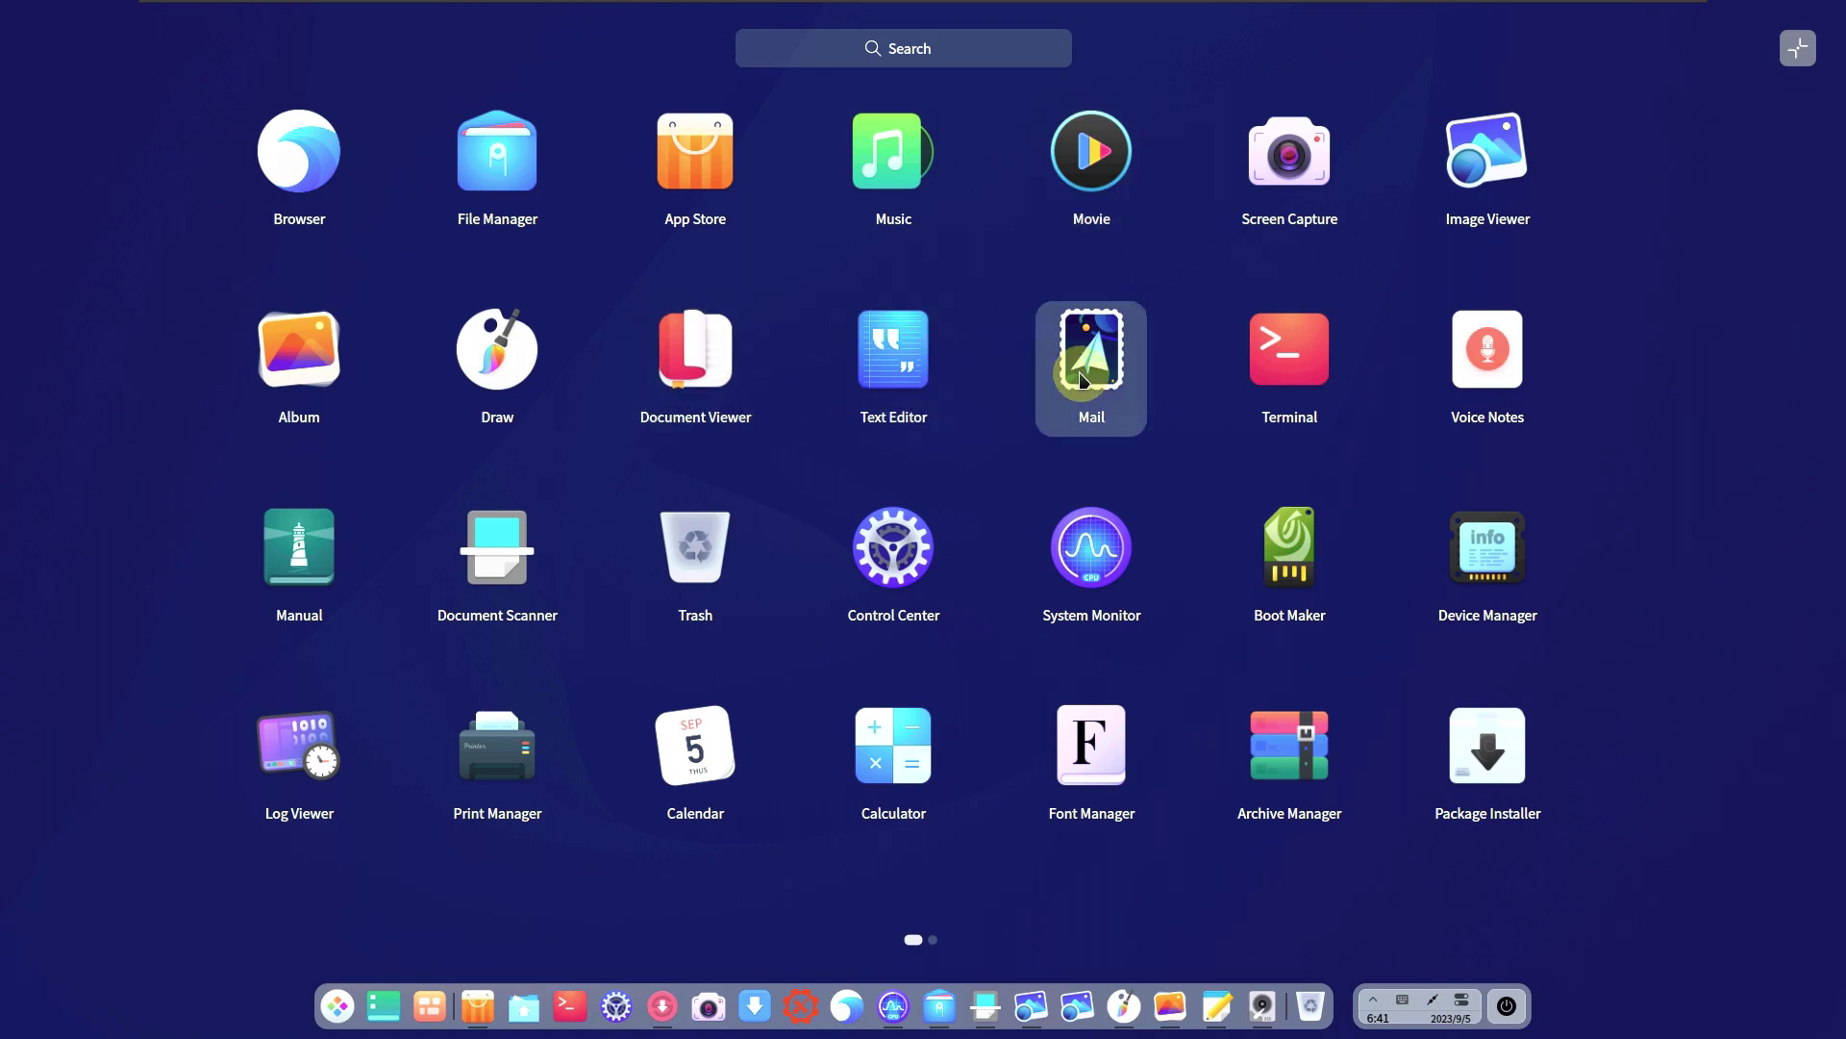
pyautogui.click(1082, 380)
pyautogui.click(337, 1009)
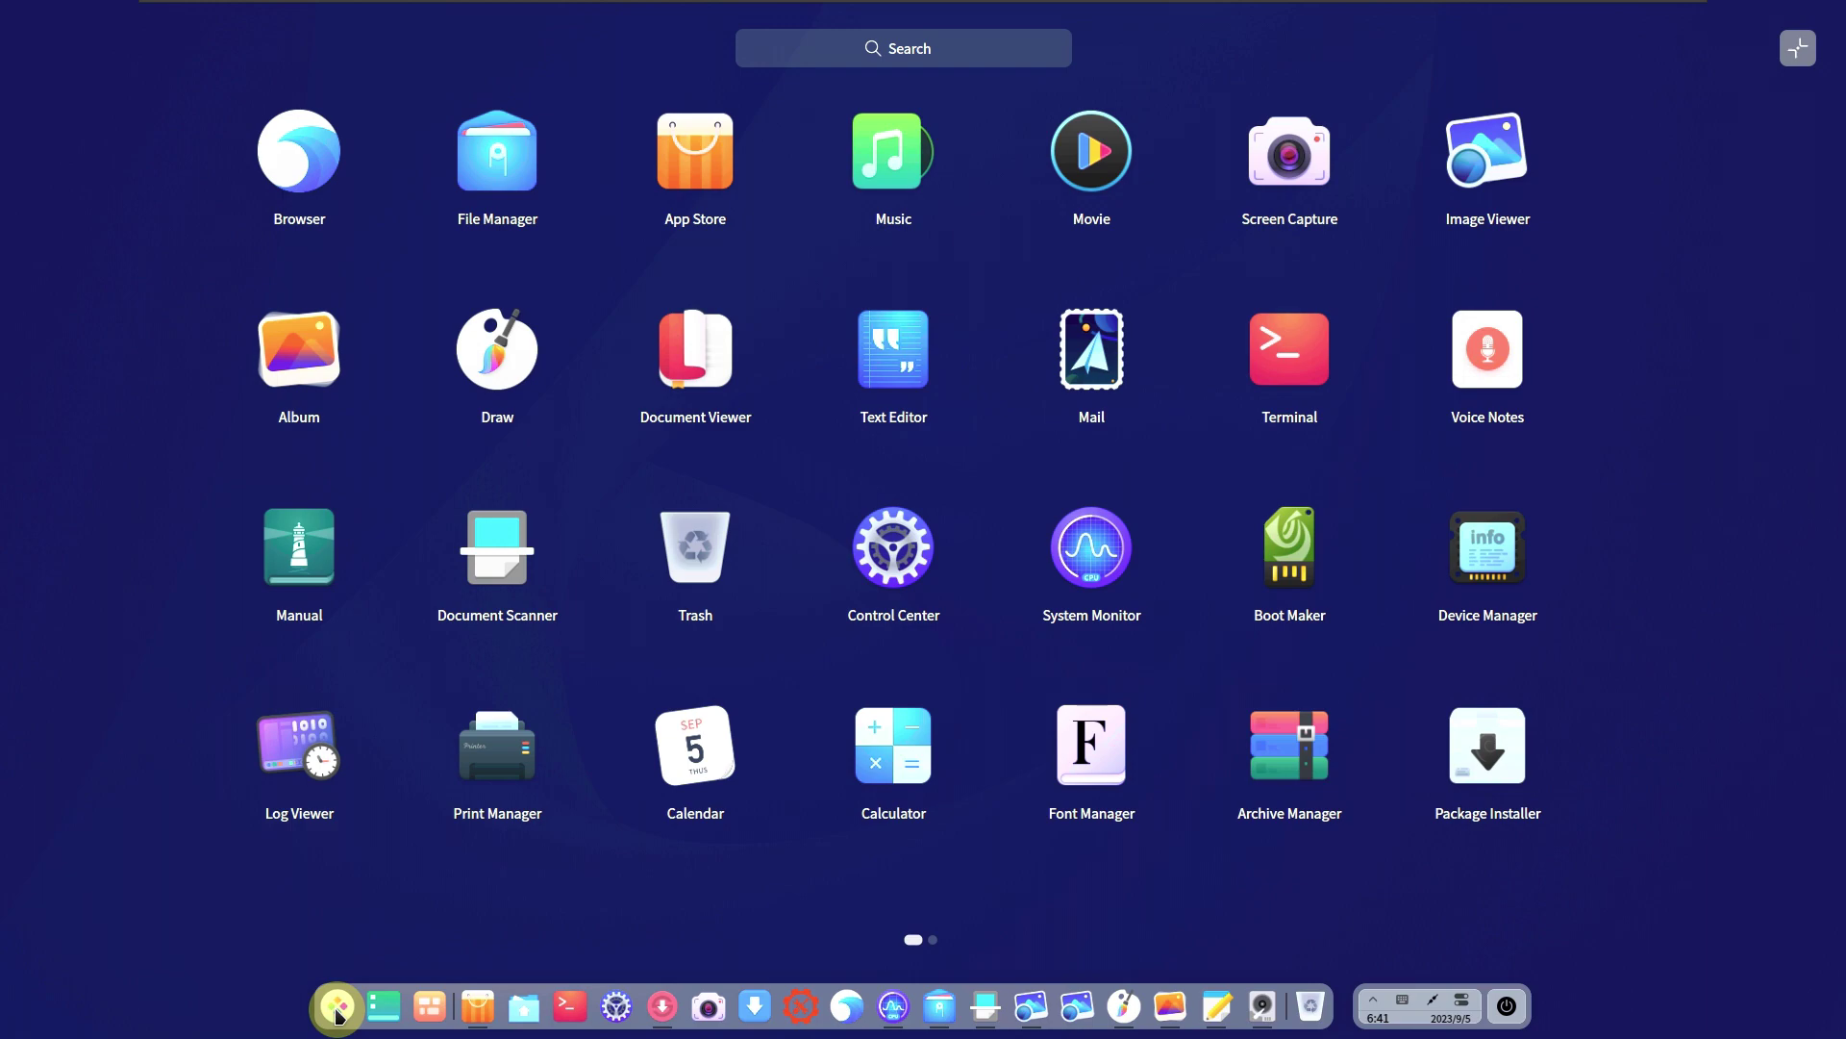
pyautogui.click(921, 560)
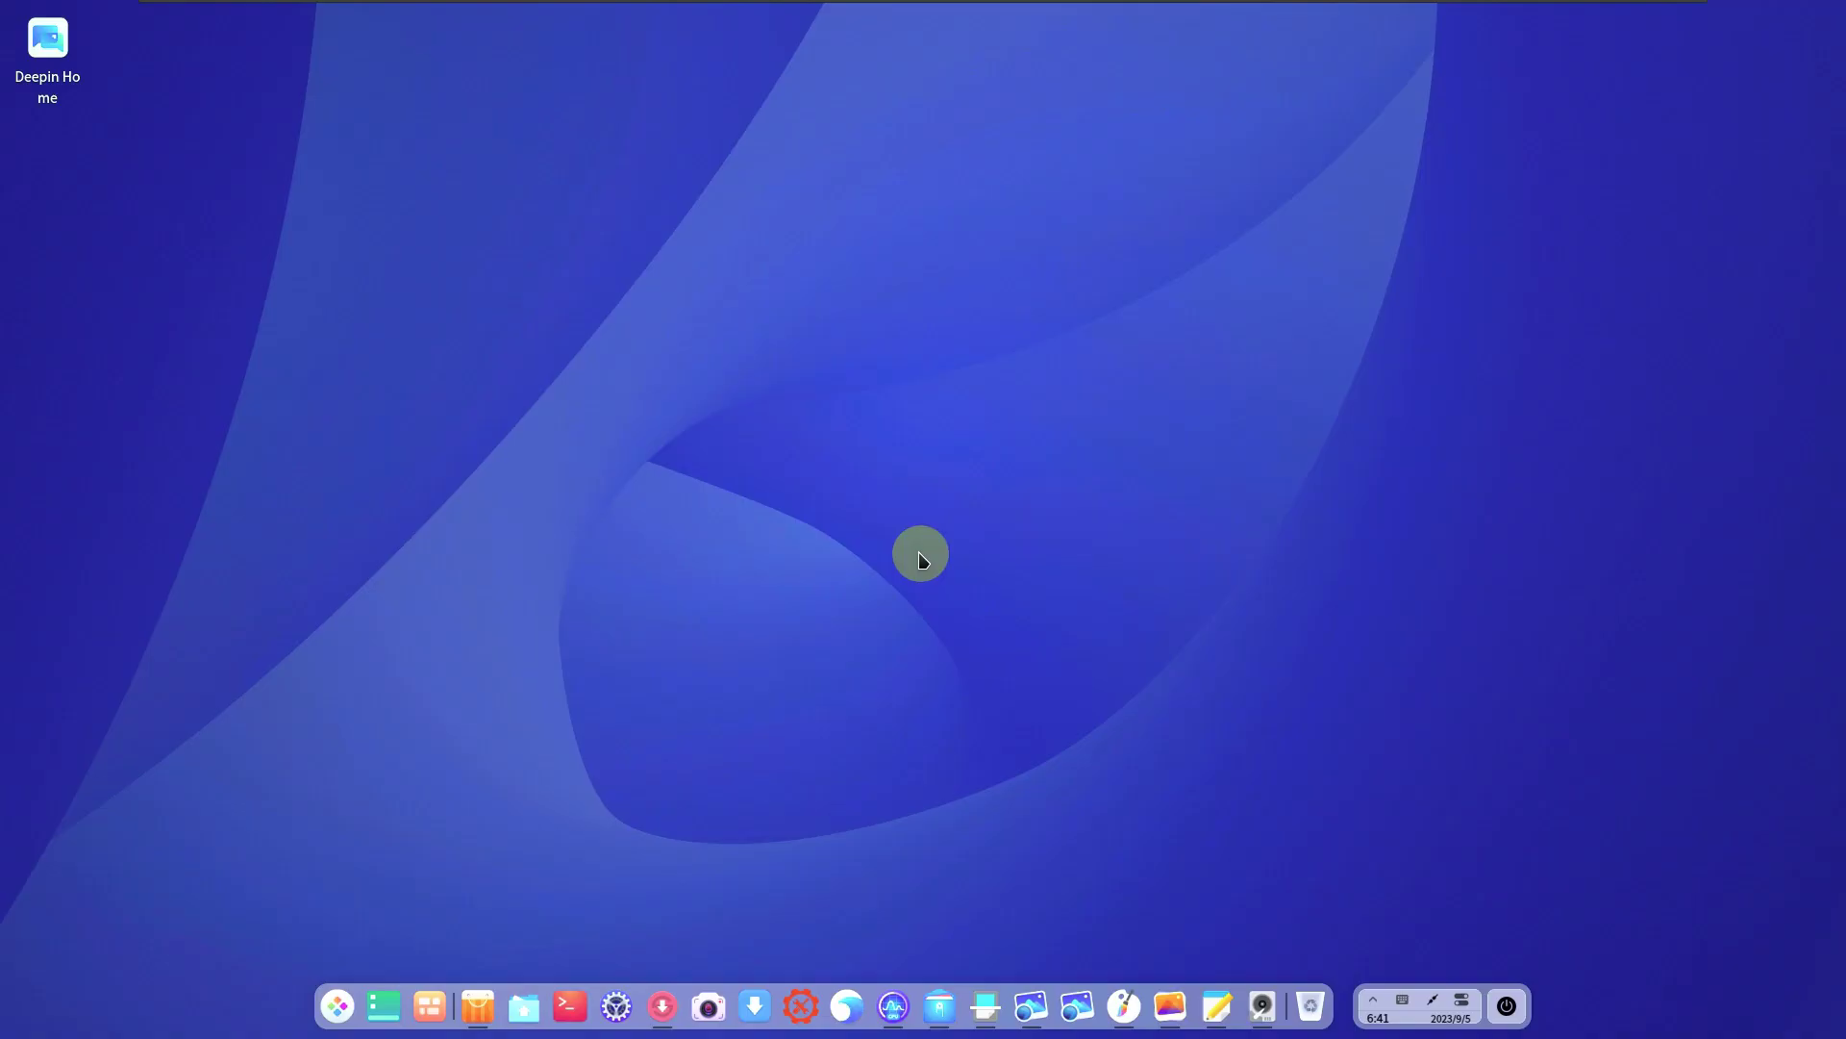
# Switch the application launcher from full-screen to compact window mode and dismiss it
pyautogui.click(347, 1001)
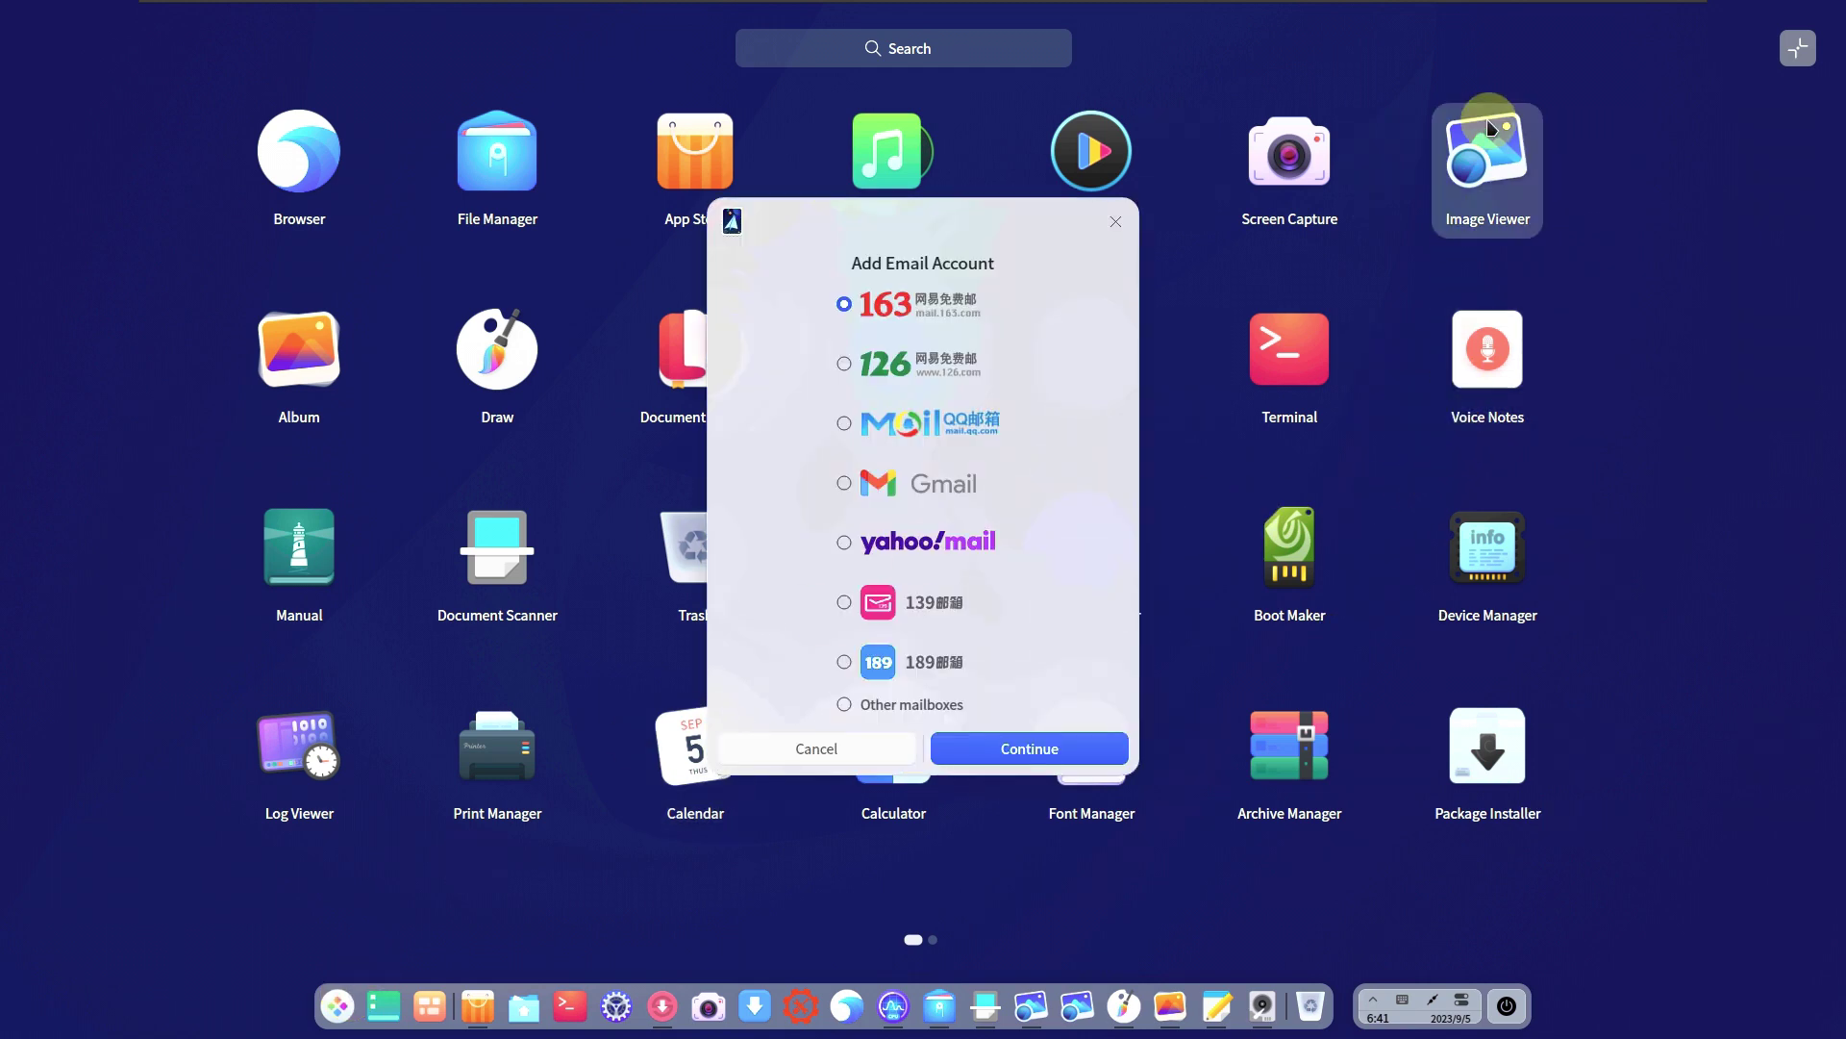
pyautogui.click(1806, 53)
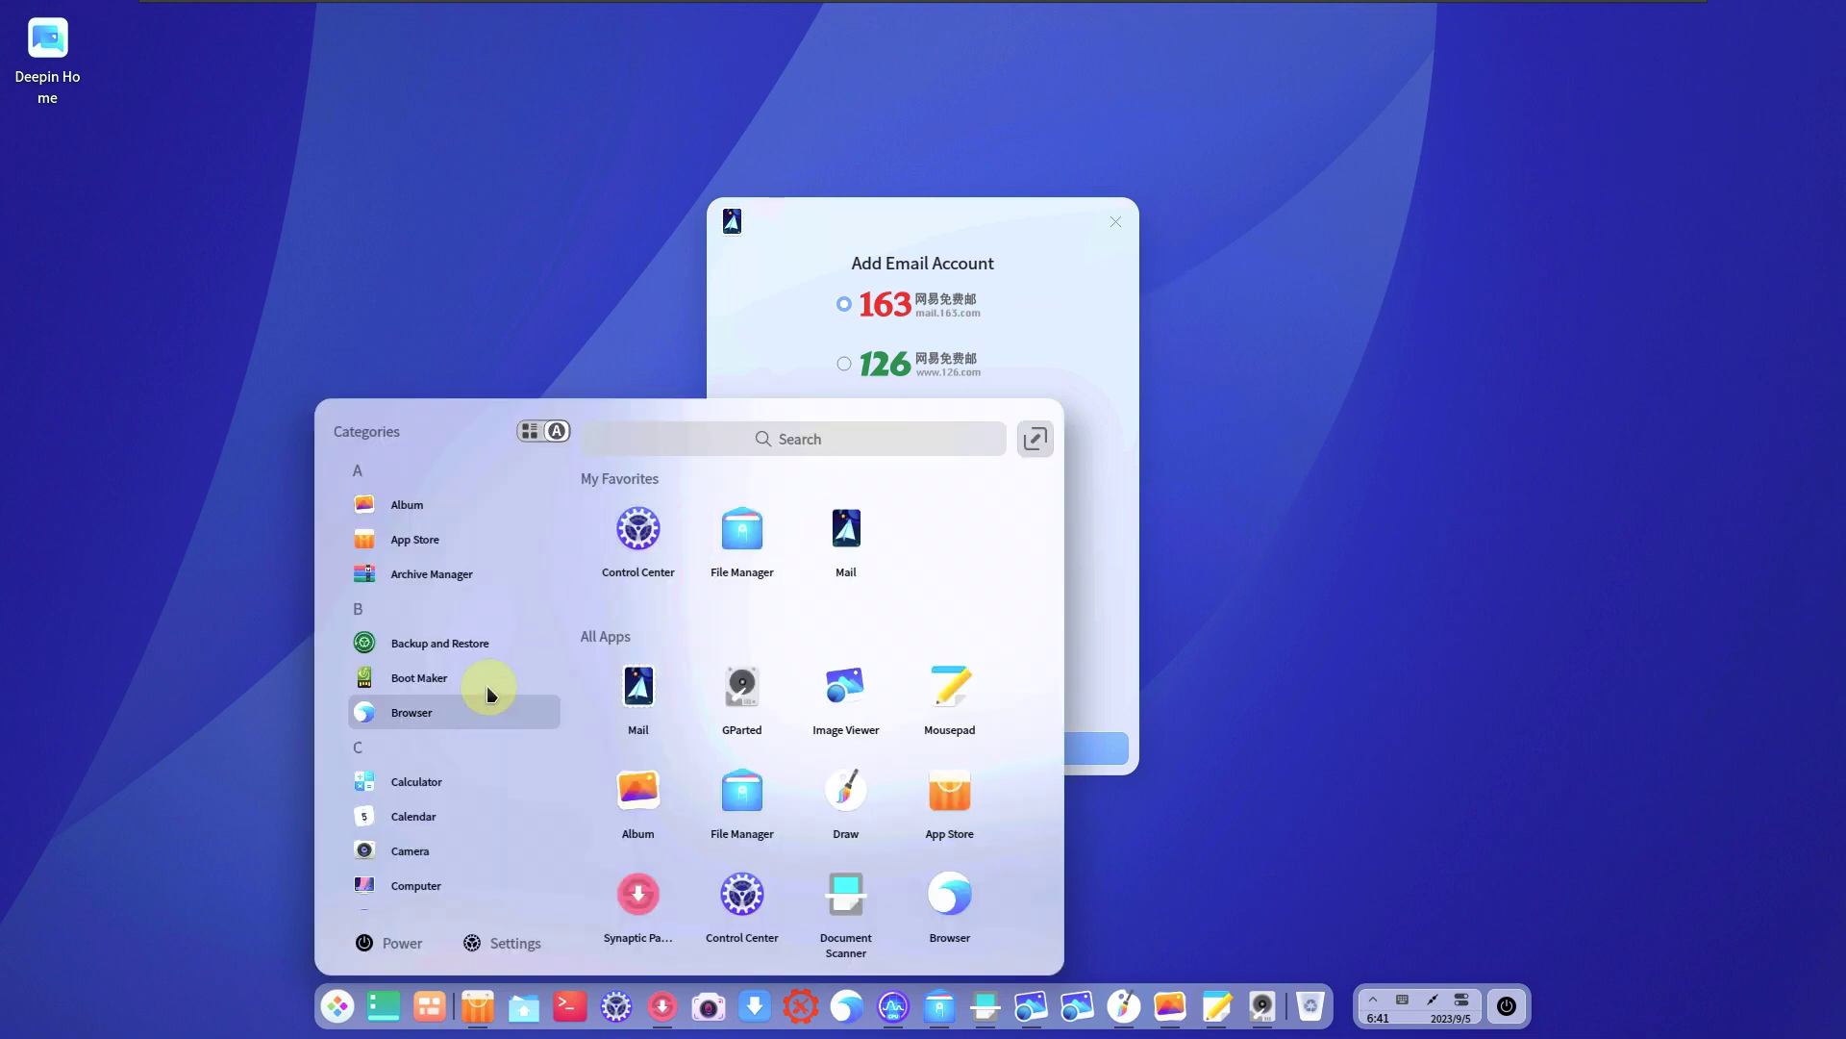
pyautogui.click(1433, 631)
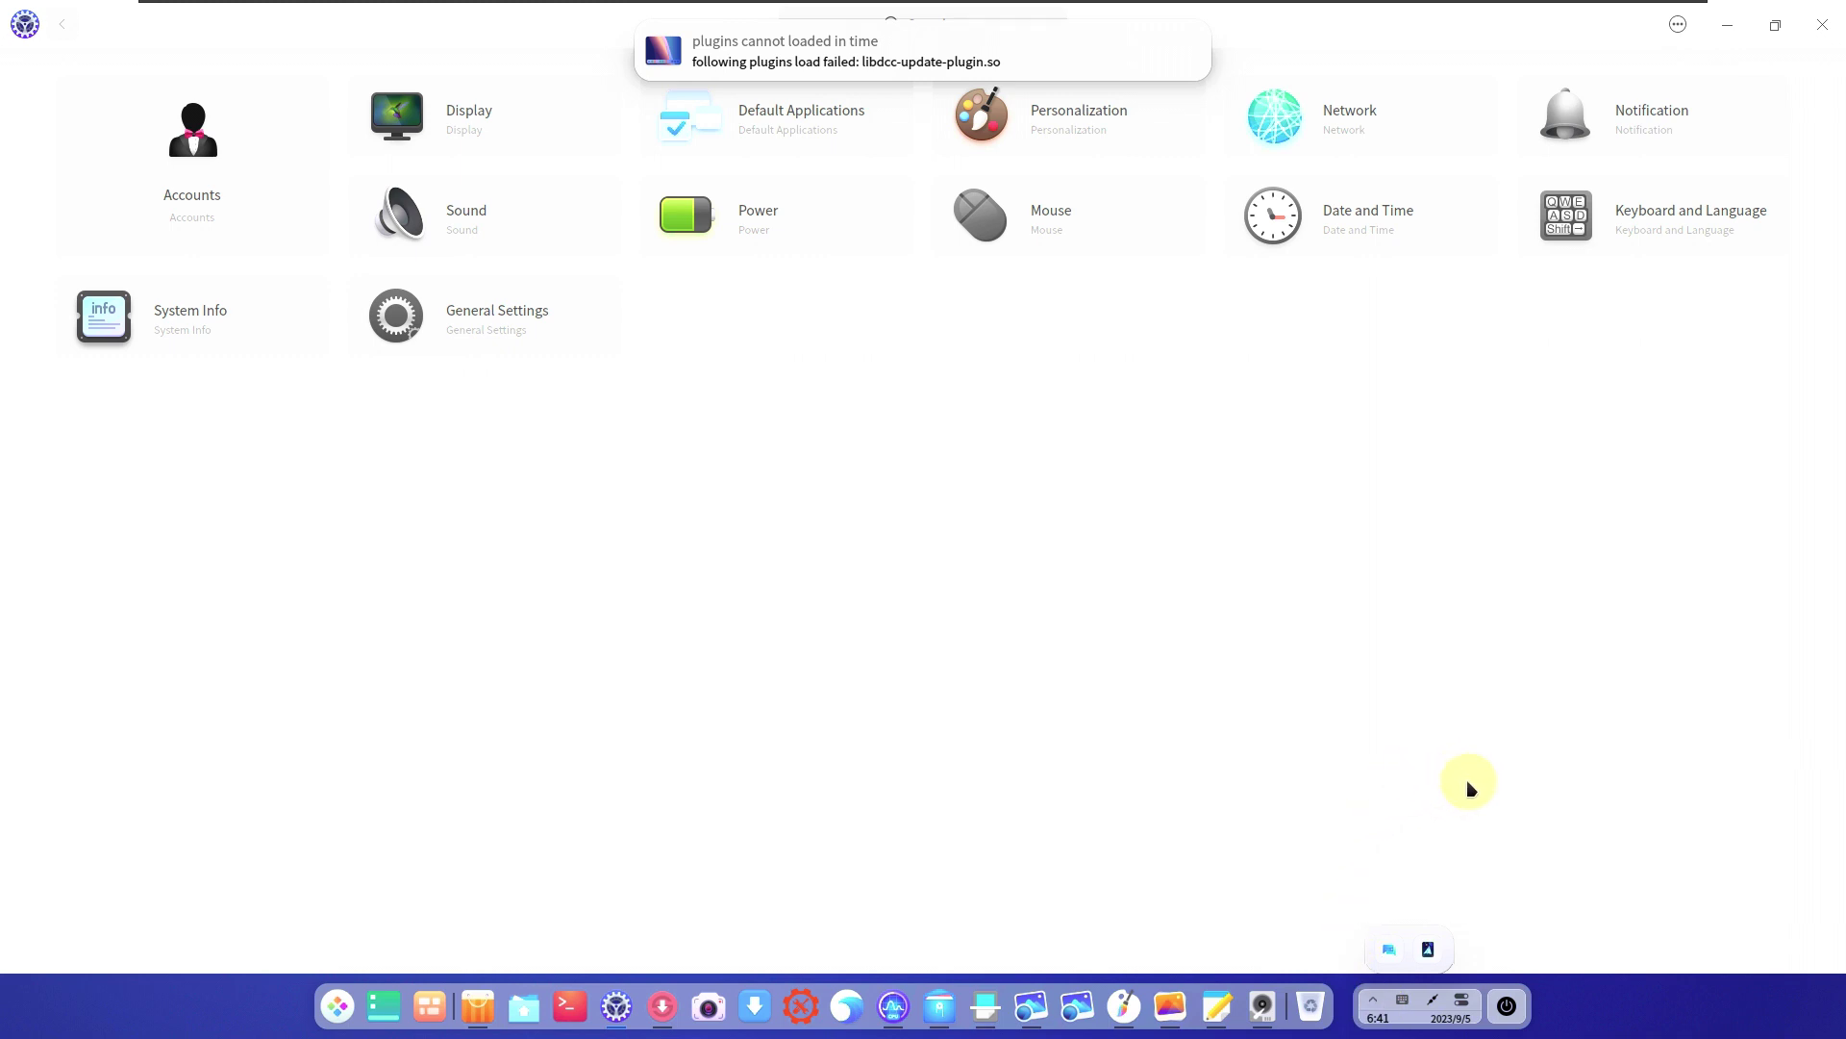
# Open the quick settings with the network, volume and brightness controls
pyautogui.click(1464, 998)
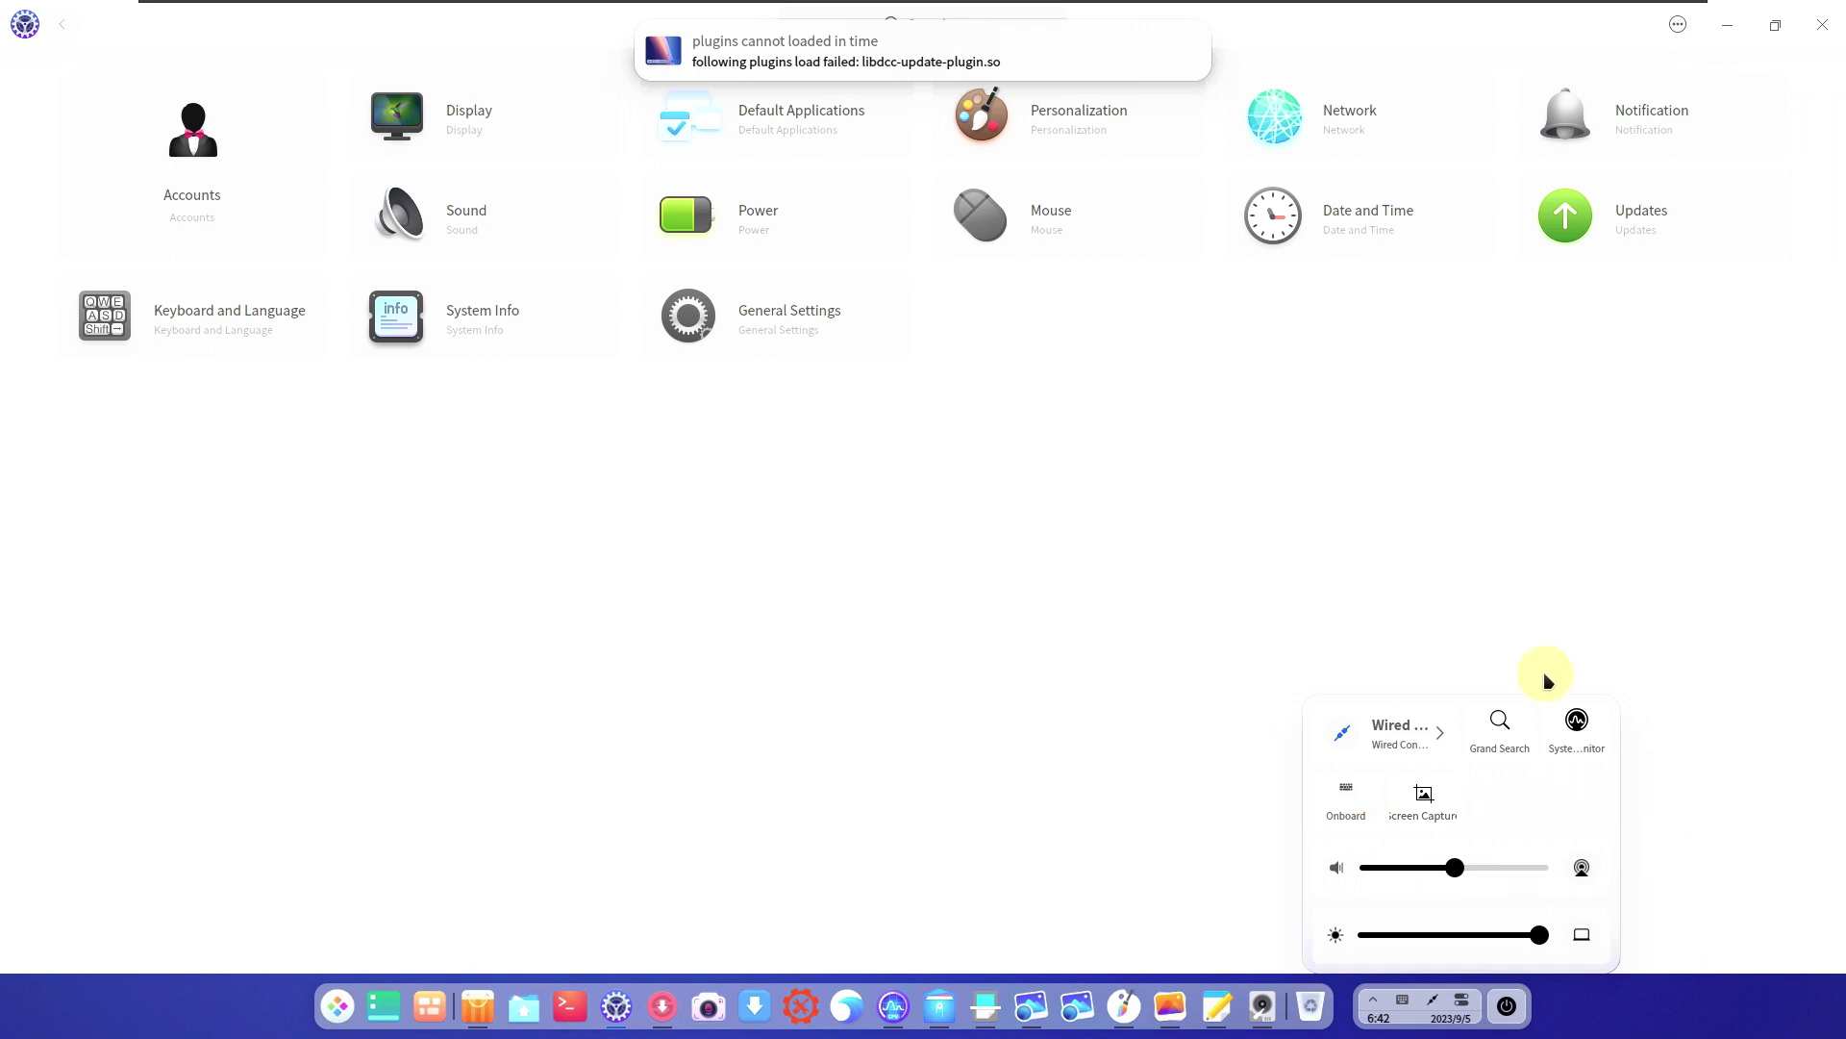
# Close the quick settings, view the messages in the Notification Center and dismiss it
pyautogui.click(1667, 694)
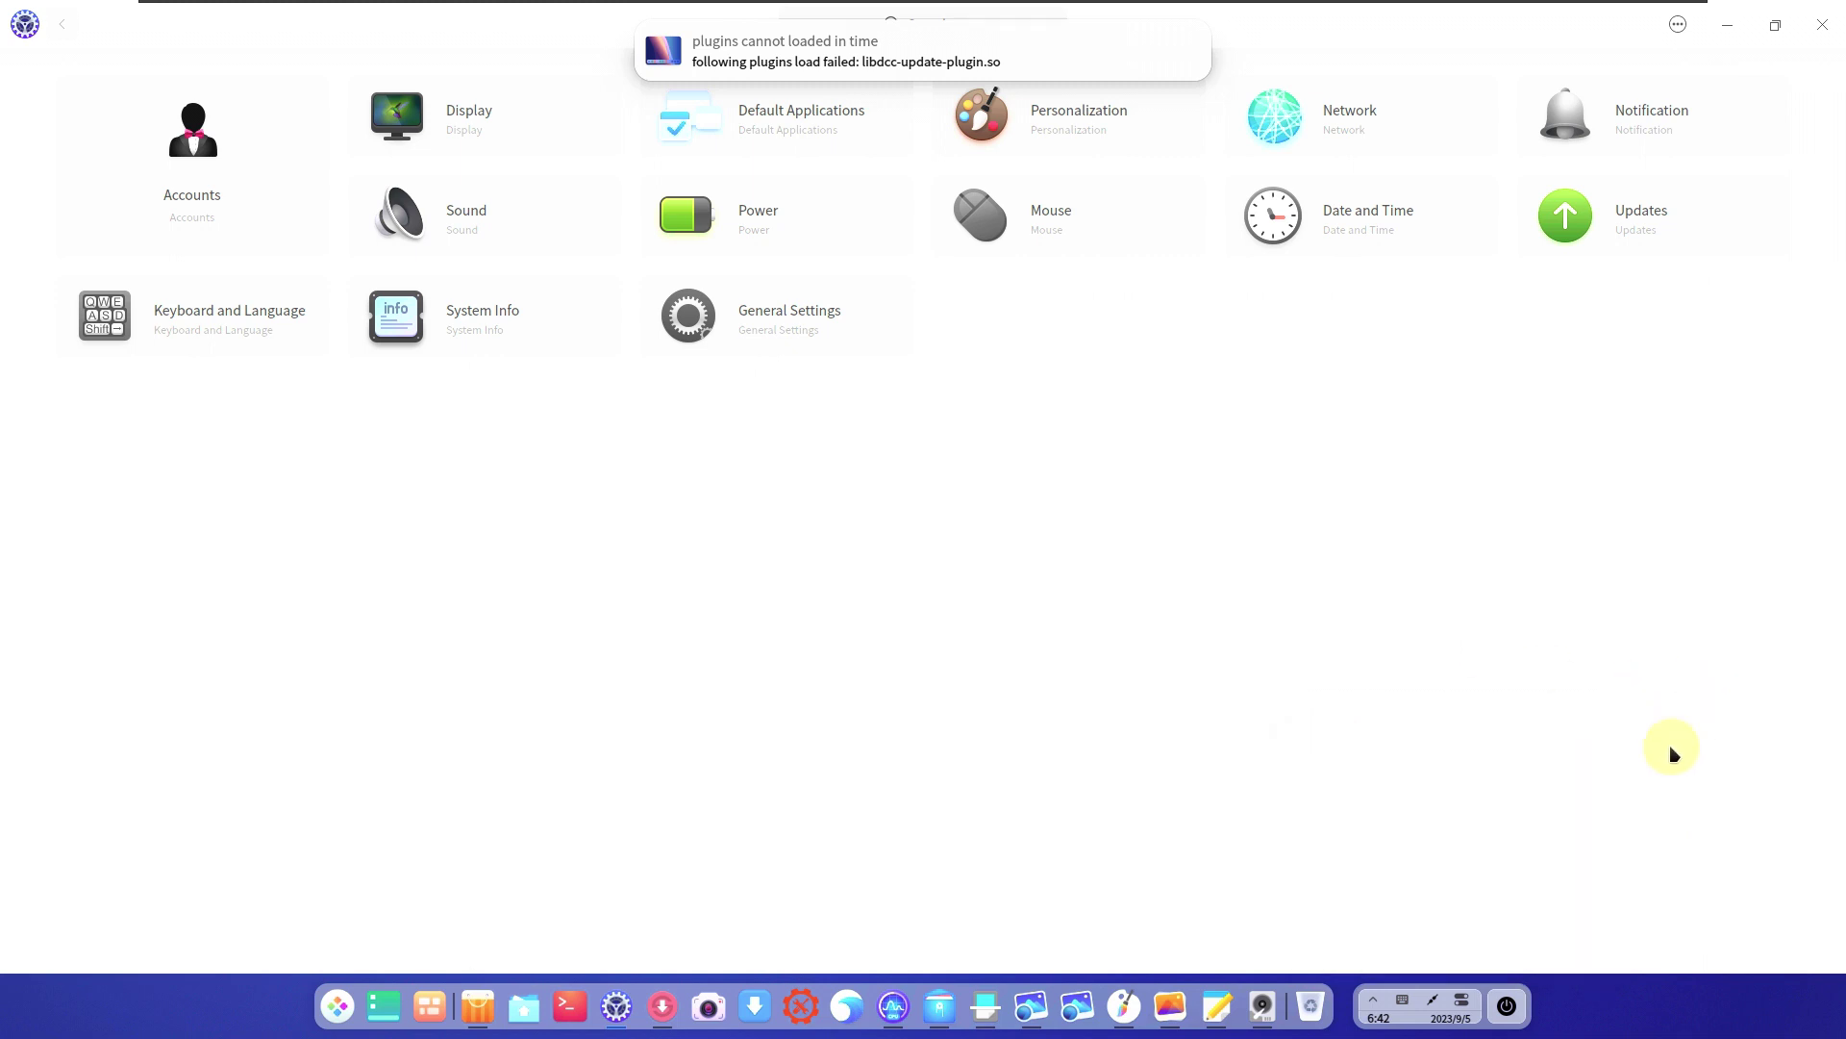
pyautogui.click(1430, 1007)
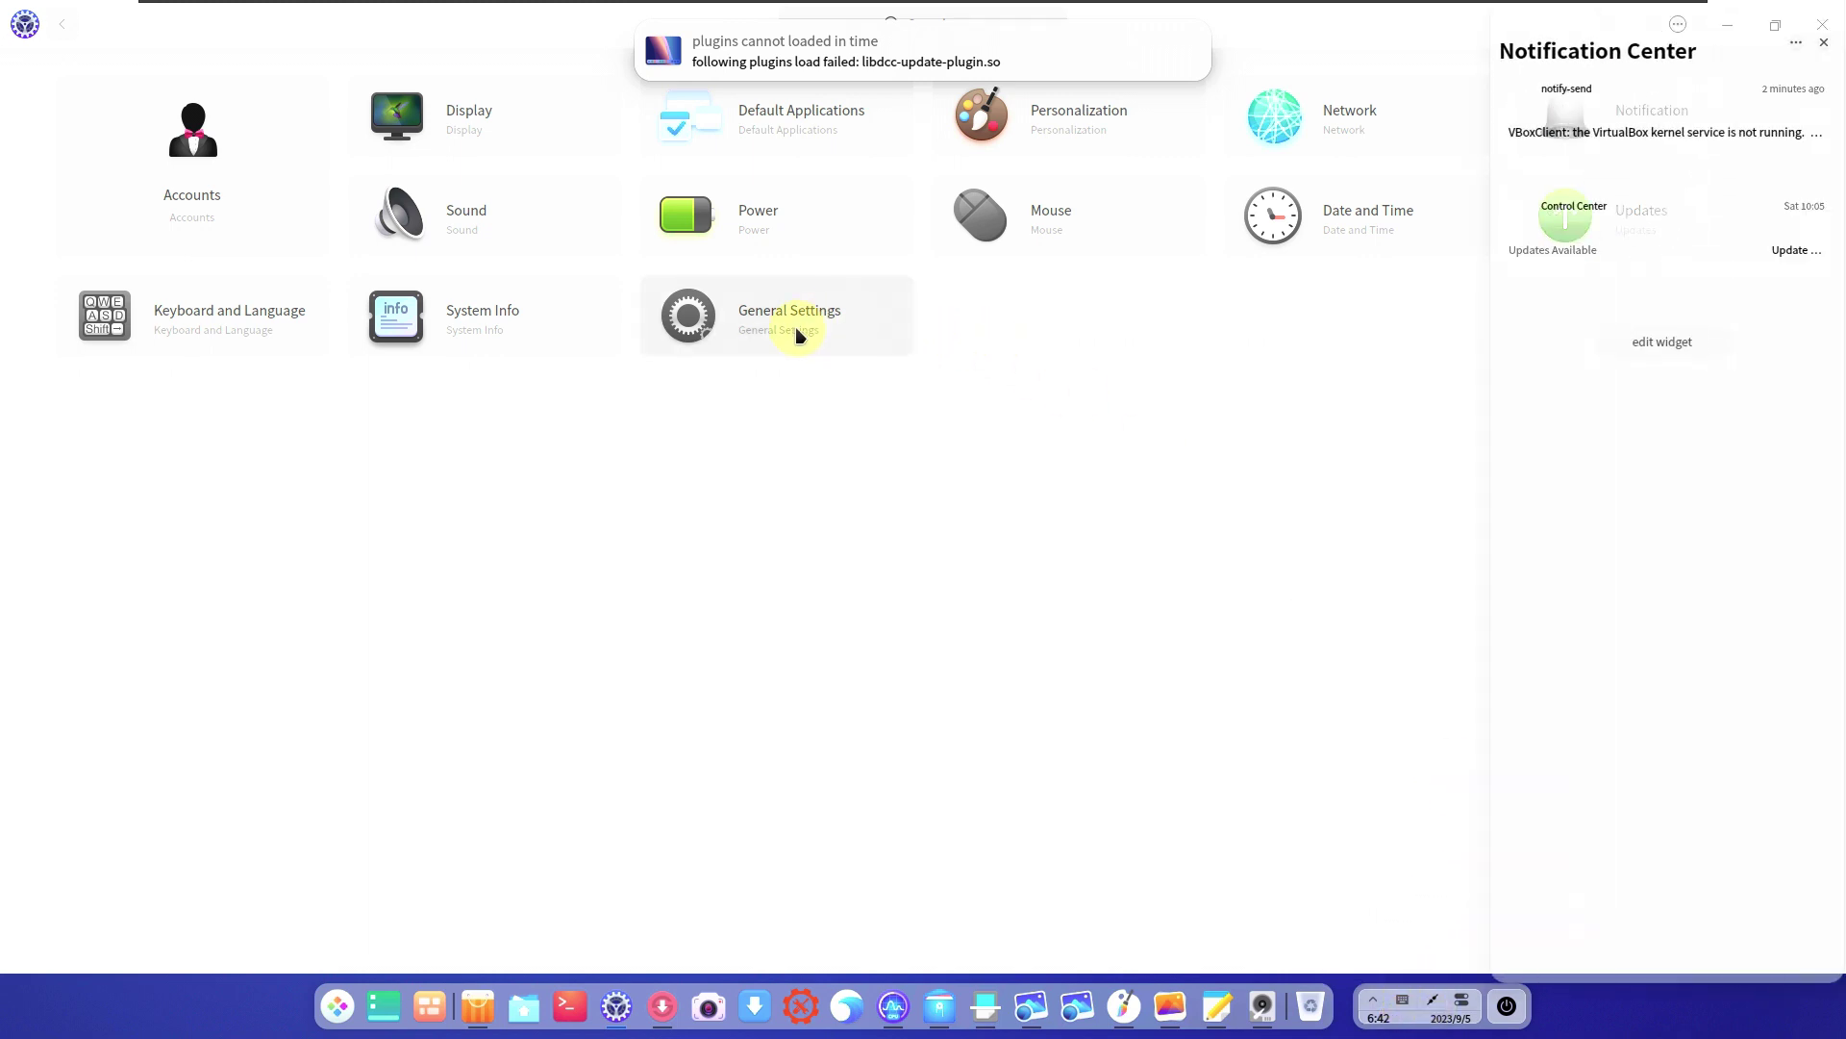
pyautogui.click(1169, 591)
# View the About information of Control Center and close it
pyautogui.moveTo(800, 46)
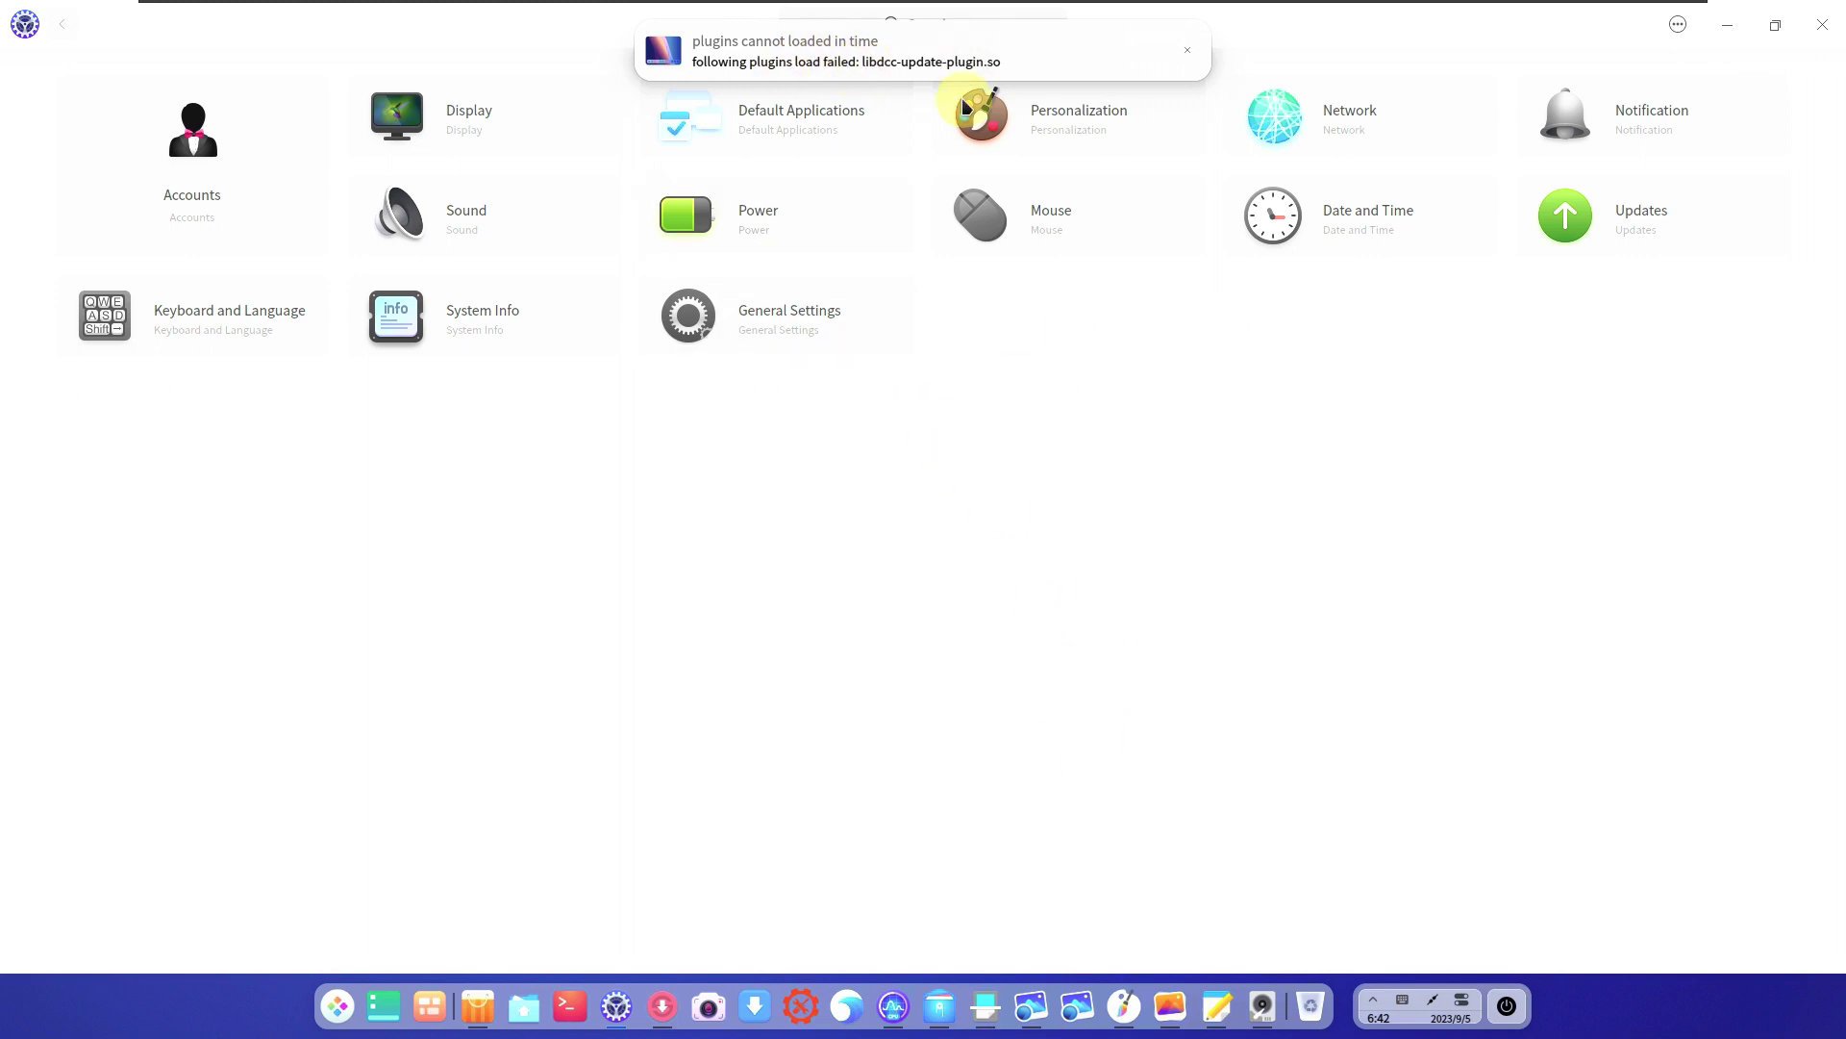
pyautogui.click(1678, 25)
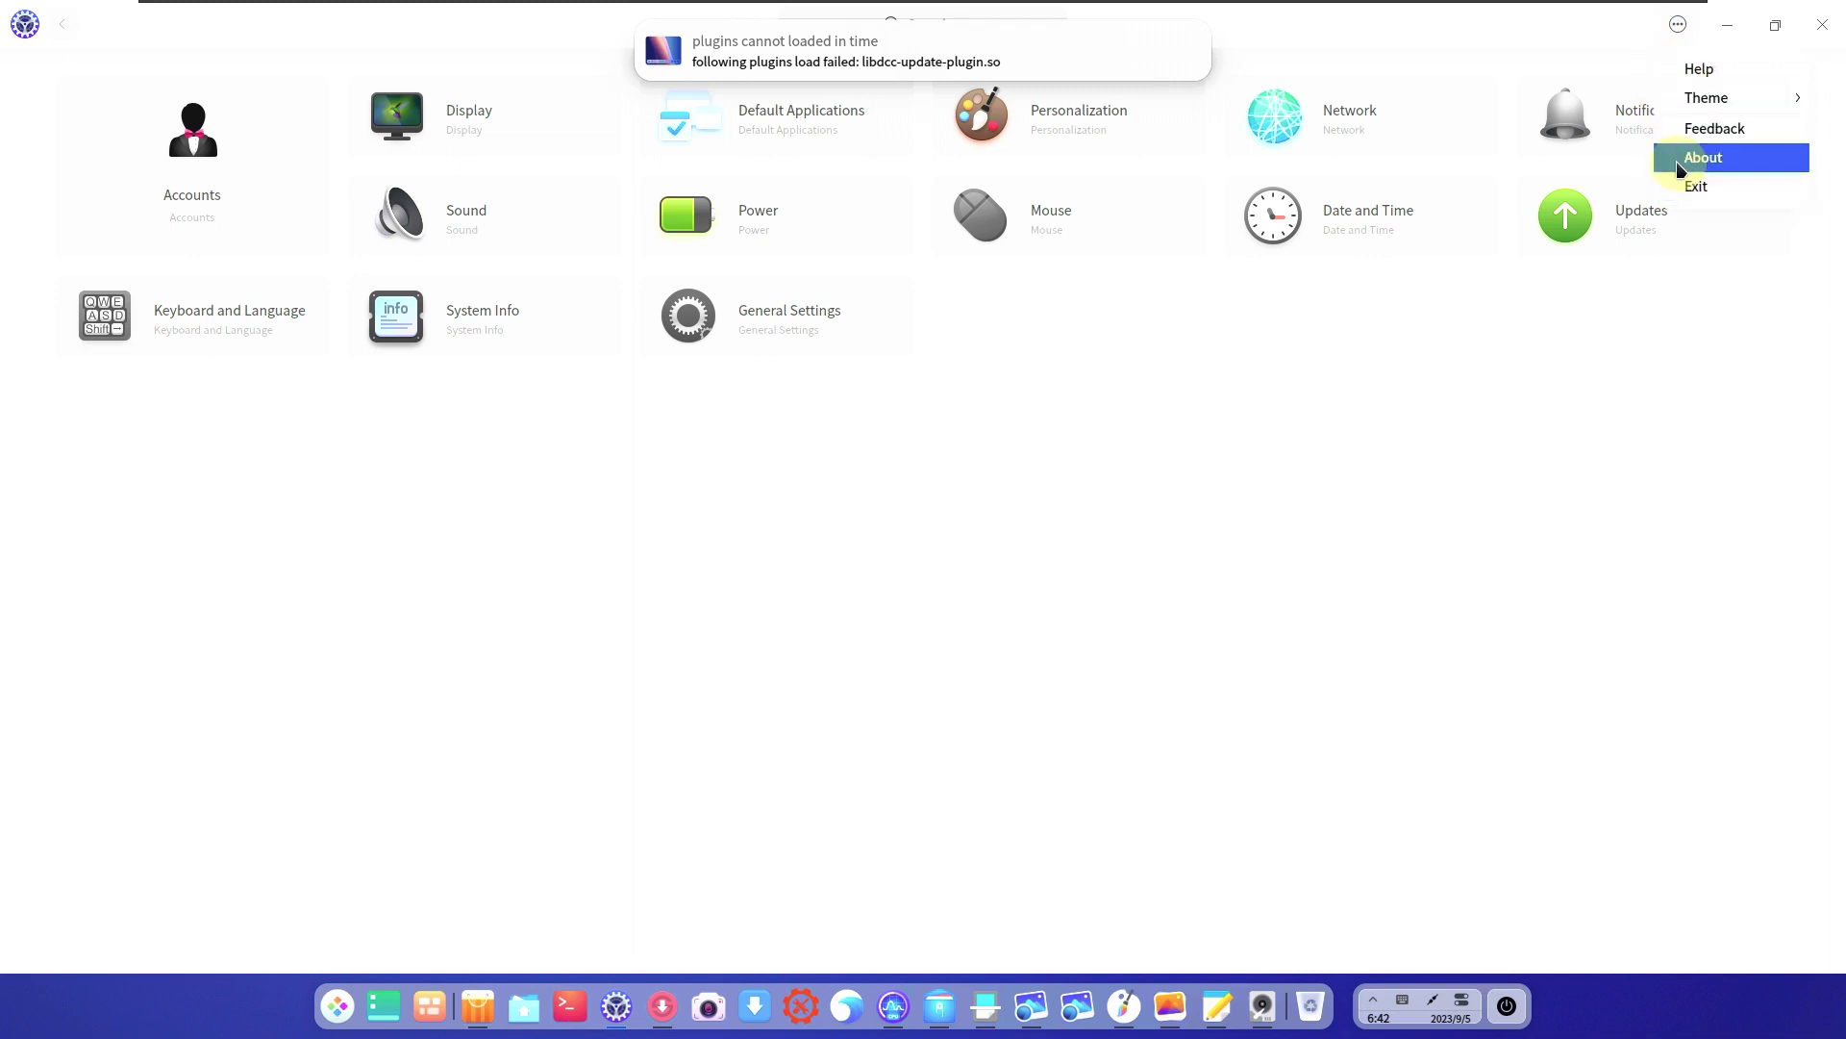
pyautogui.click(1675, 162)
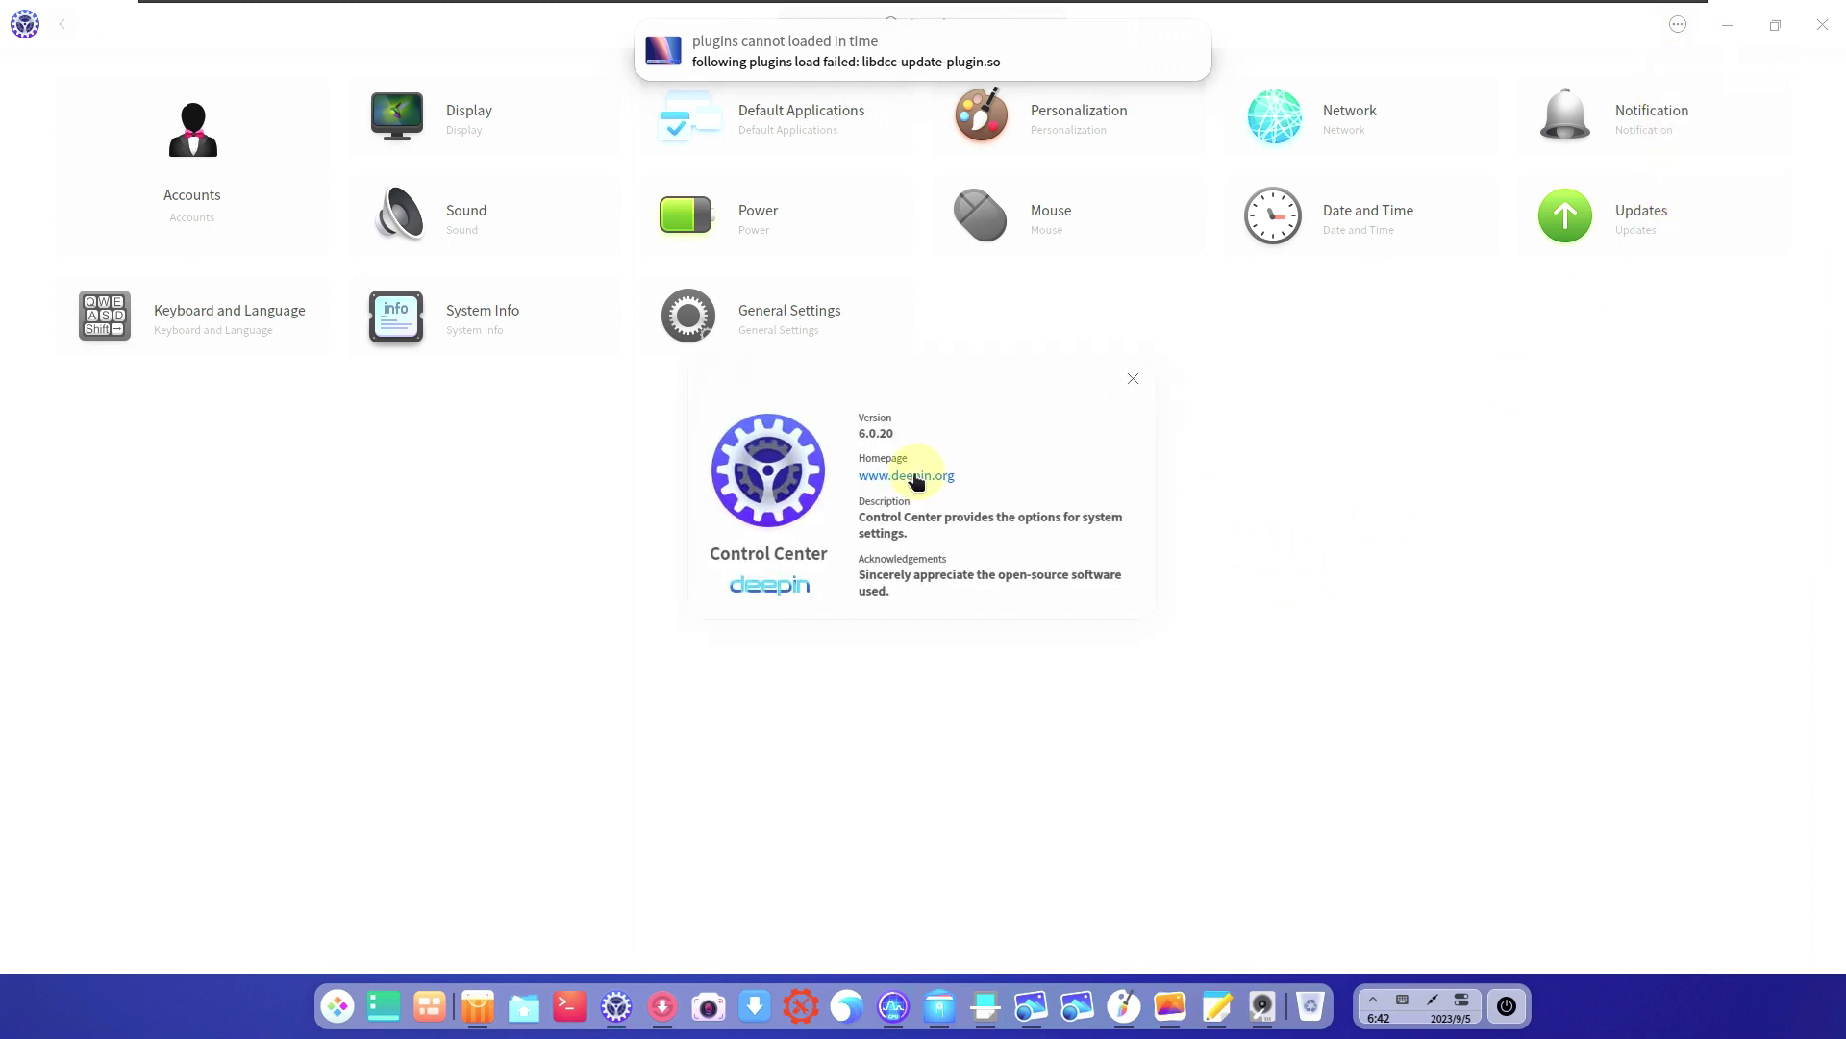
pyautogui.press('Escape')
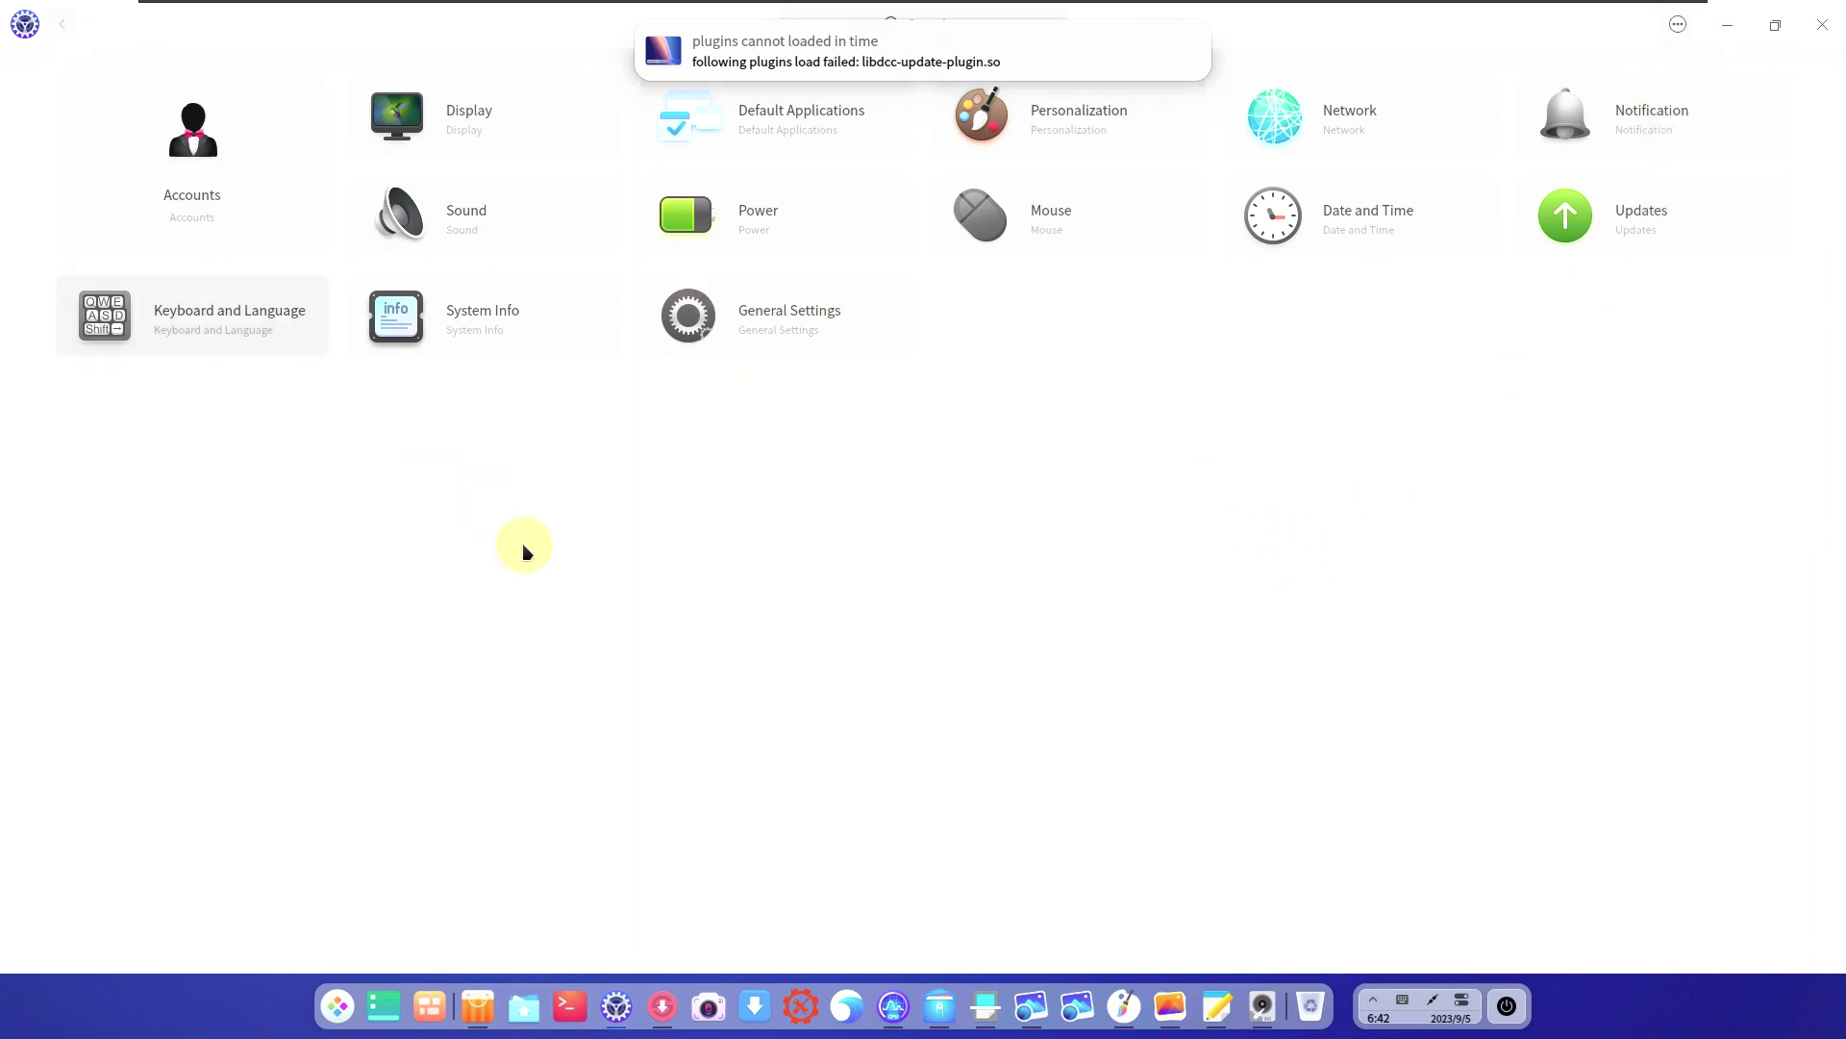
# Bring up System Monitor maximized and examine its detailed CPU, memory, disk and network views
pyautogui.click(895, 1005)
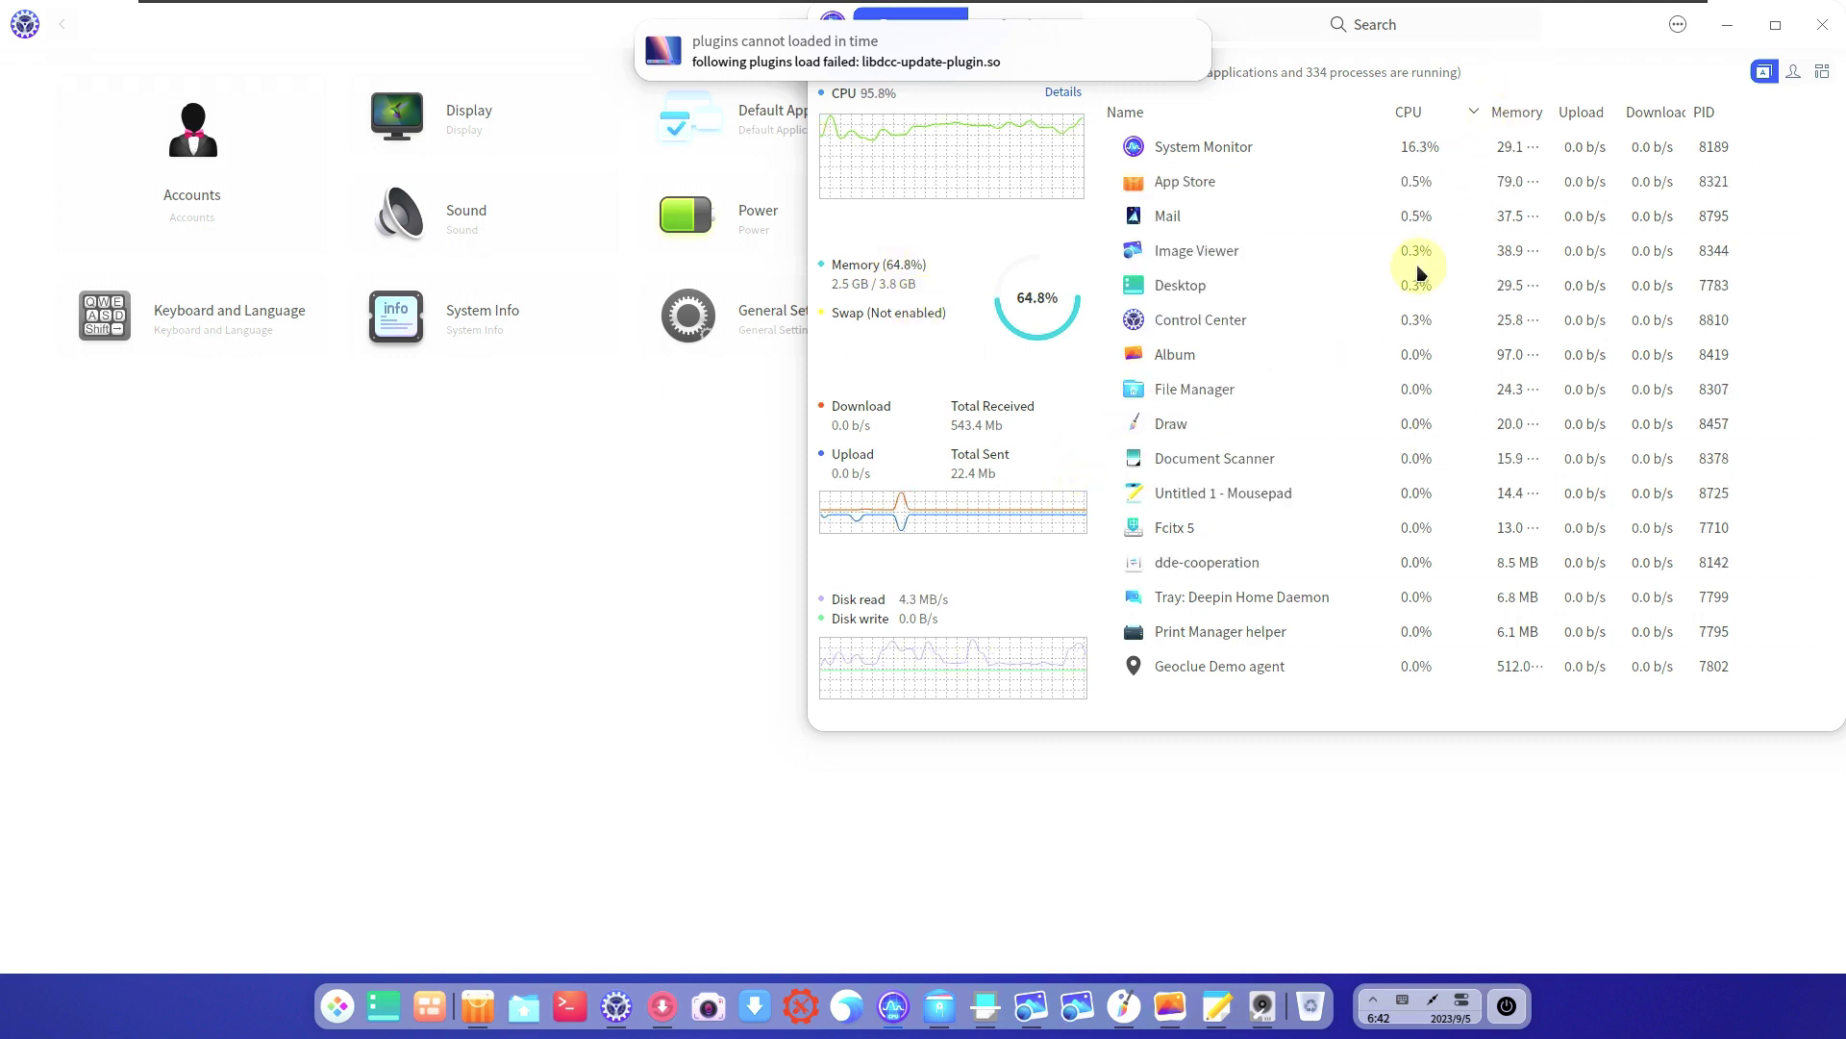
pyautogui.click(1775, 24)
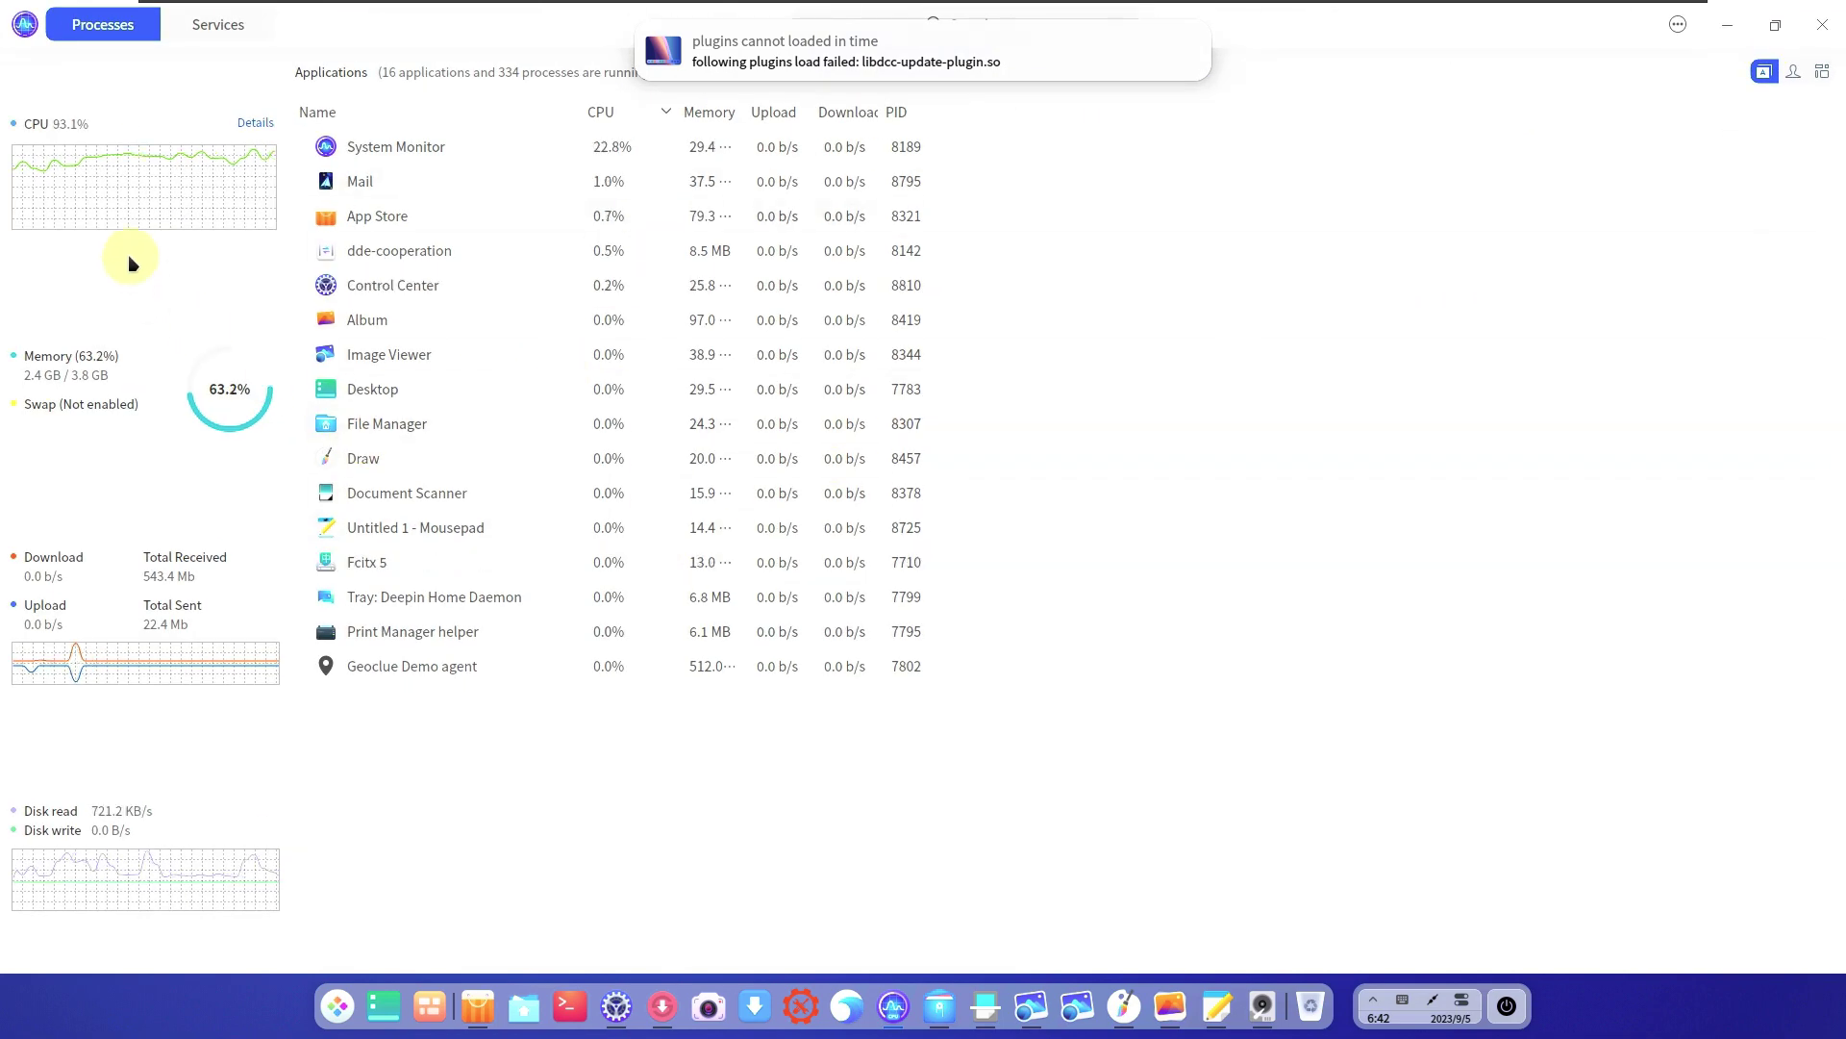
pyautogui.click(128, 186)
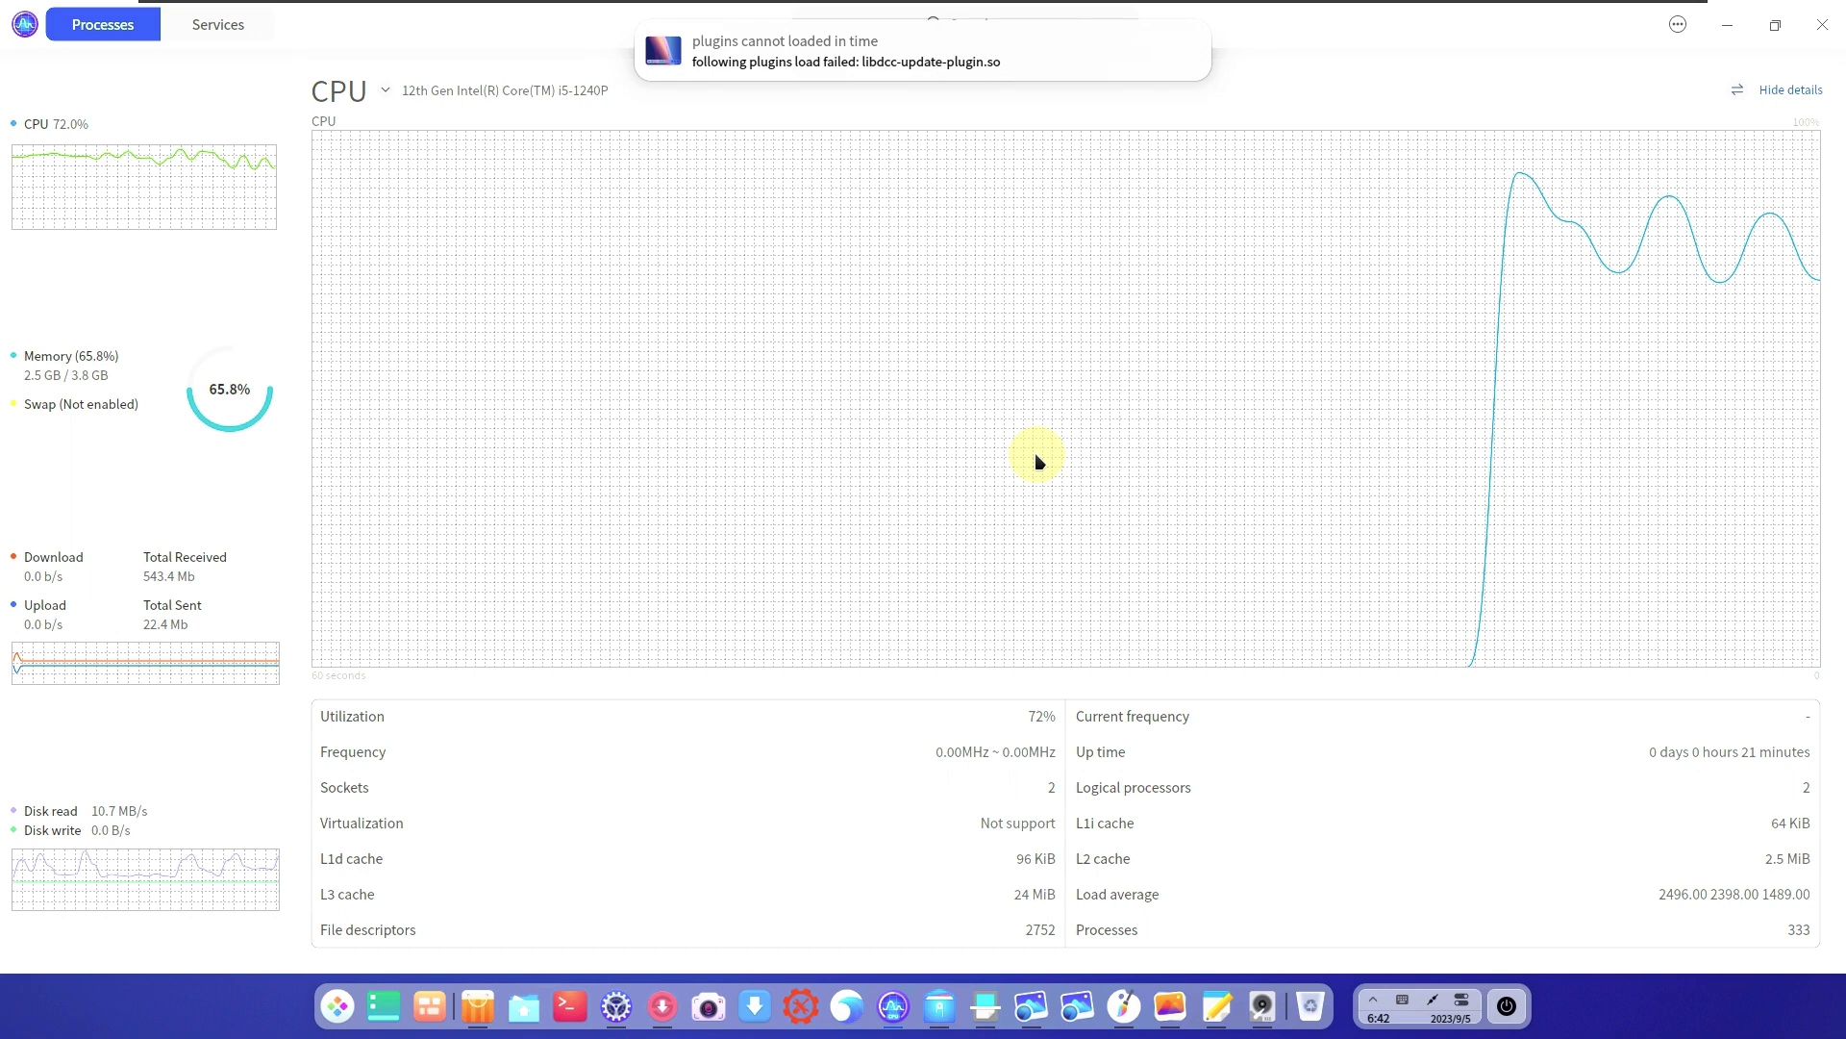
pyautogui.click(177, 412)
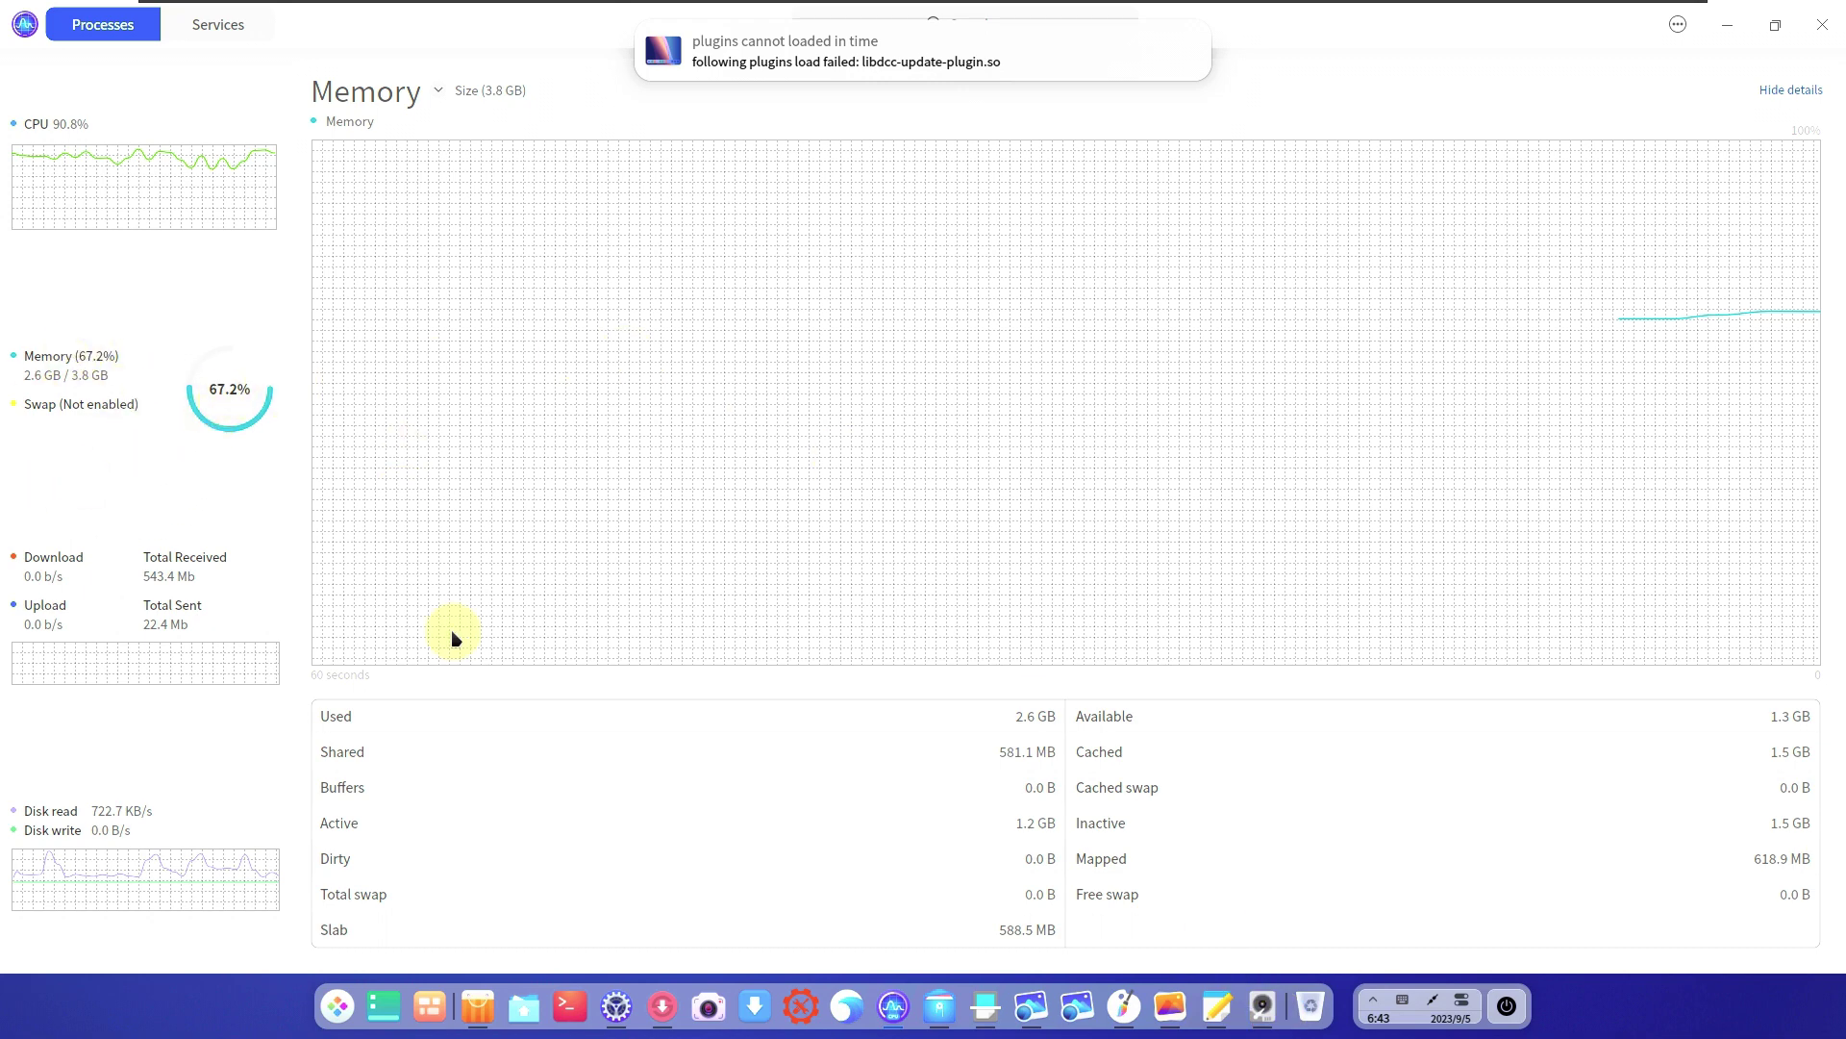
pyautogui.click(200, 868)
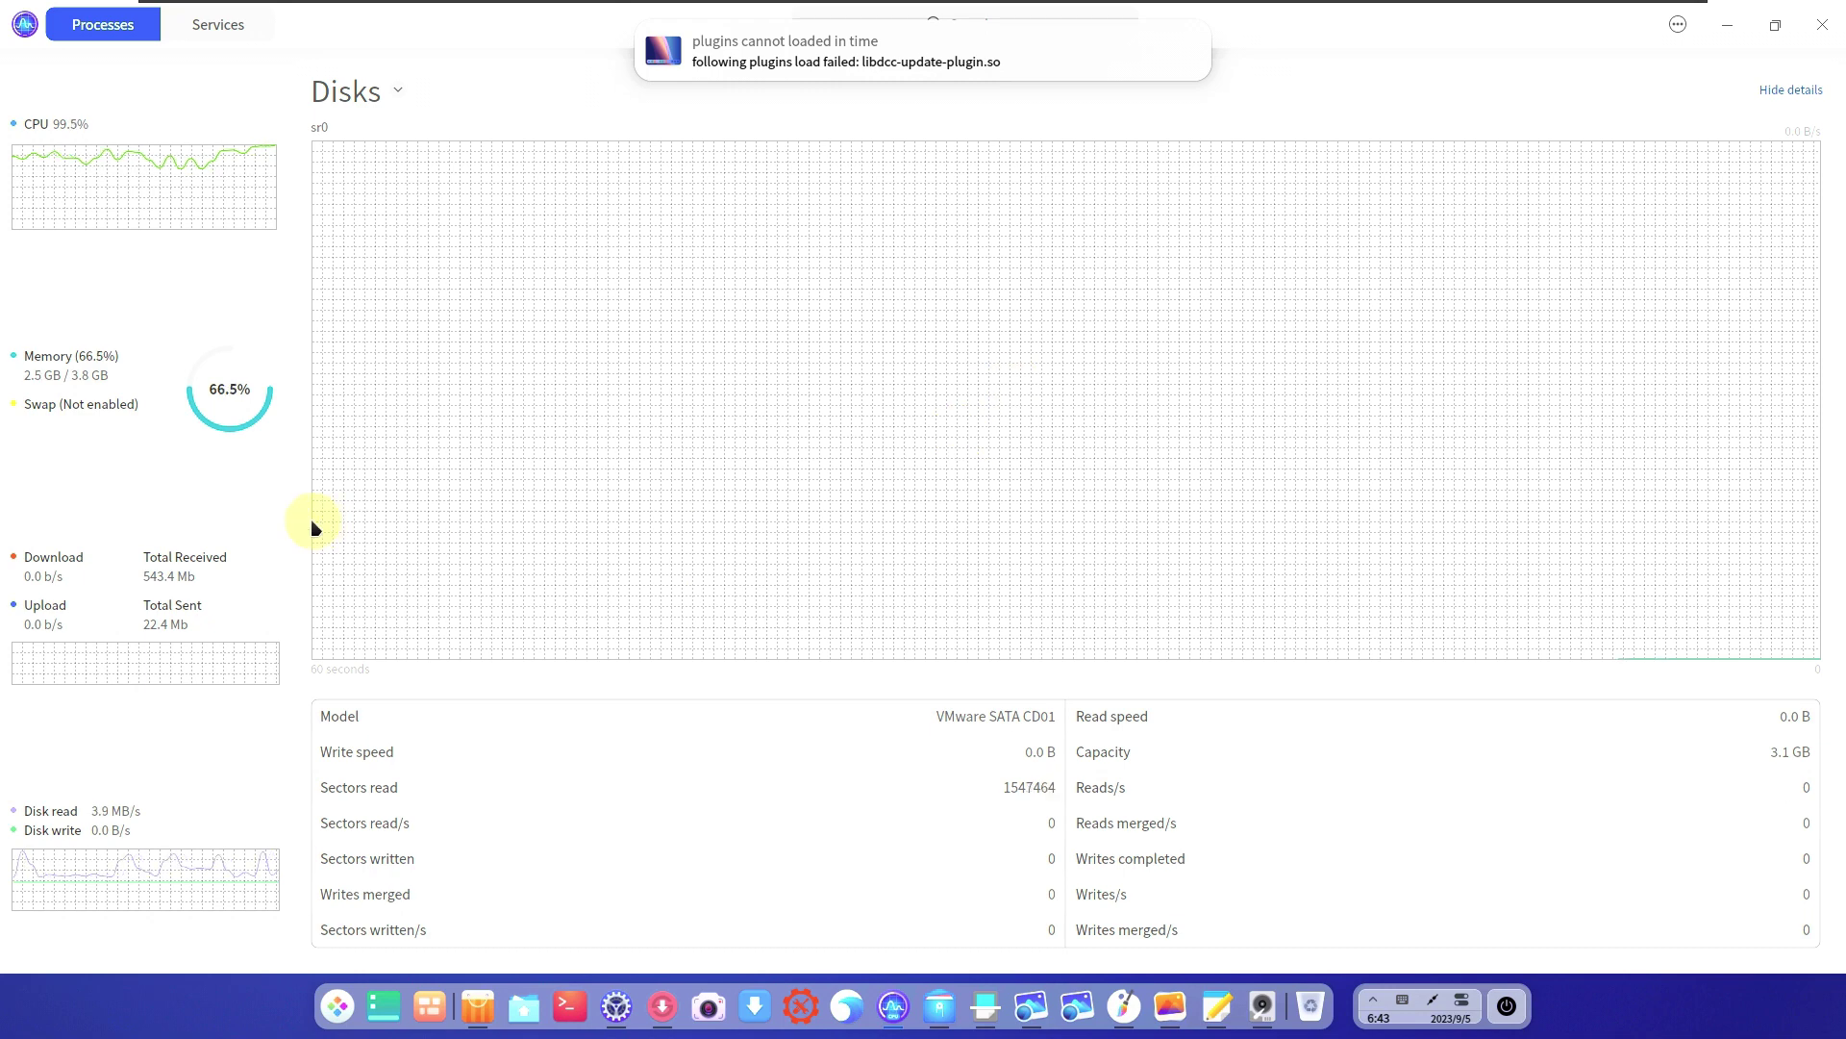
pyautogui.click(211, 561)
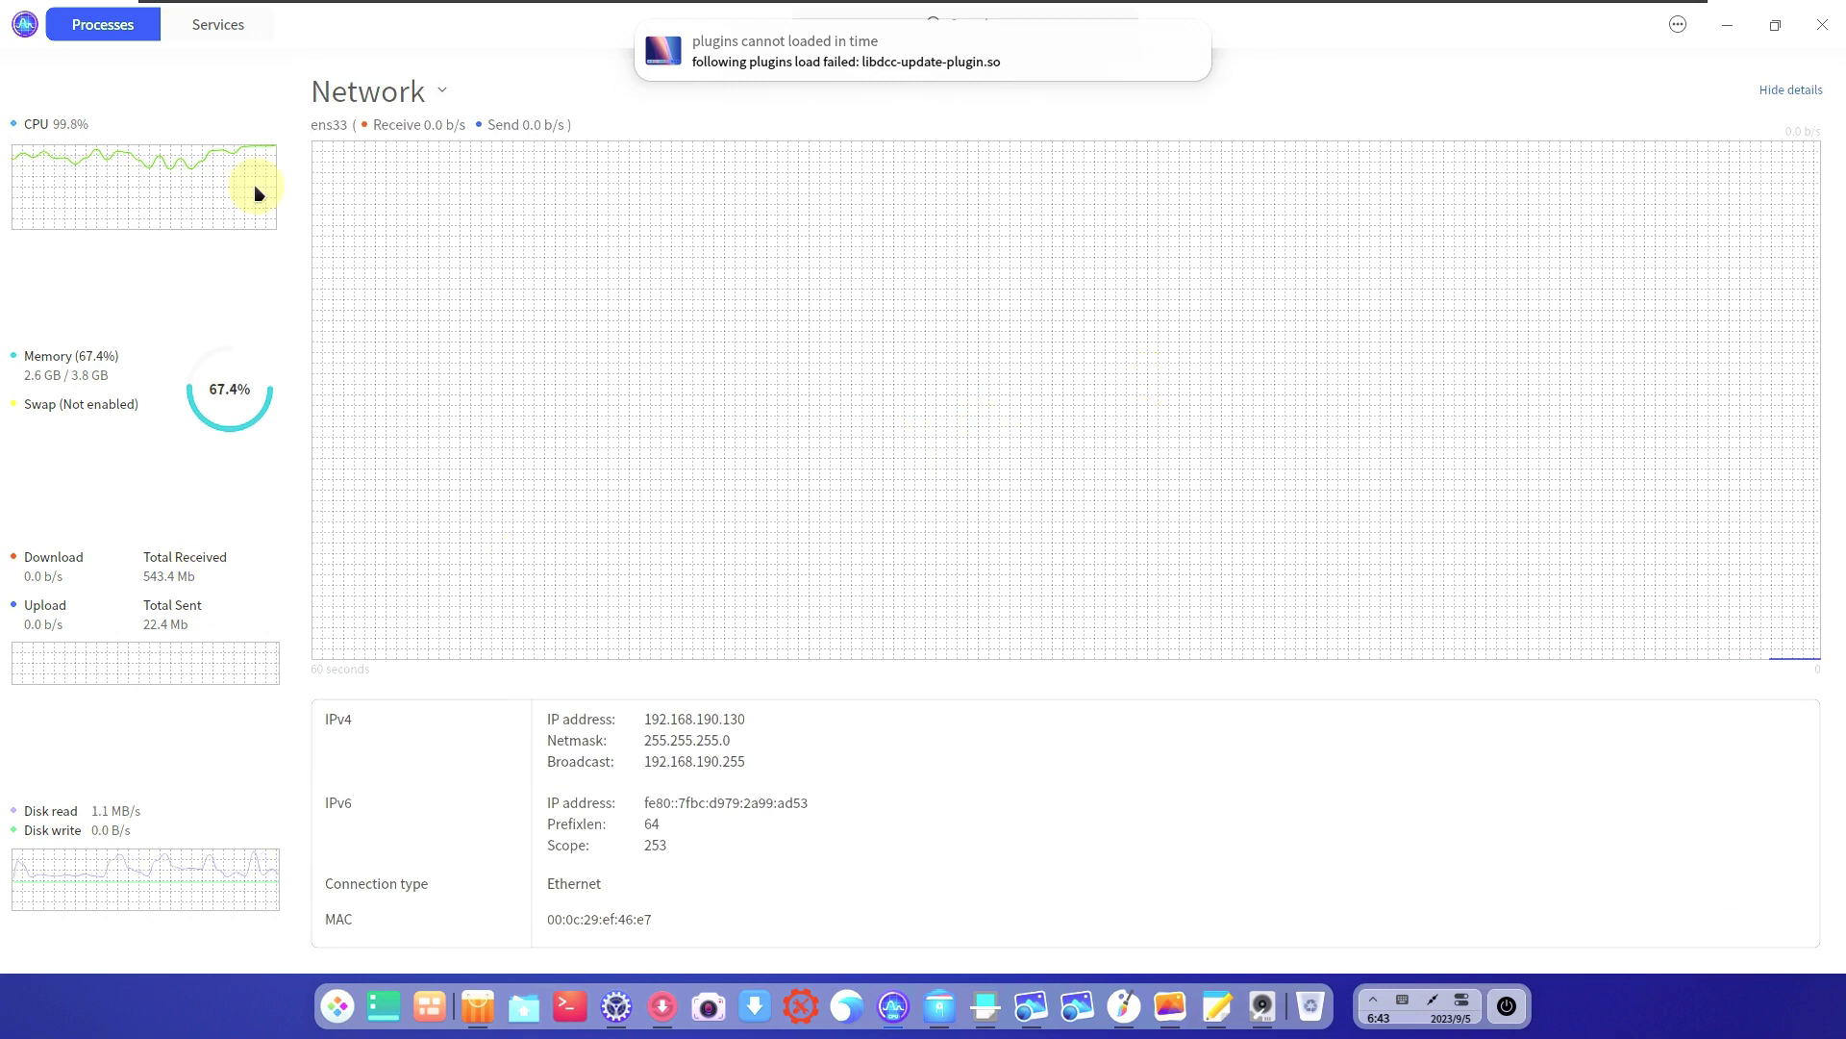
# Browse the list of system services in System Monitor, return to its beginning and close the program
pyautogui.click(200, 39)
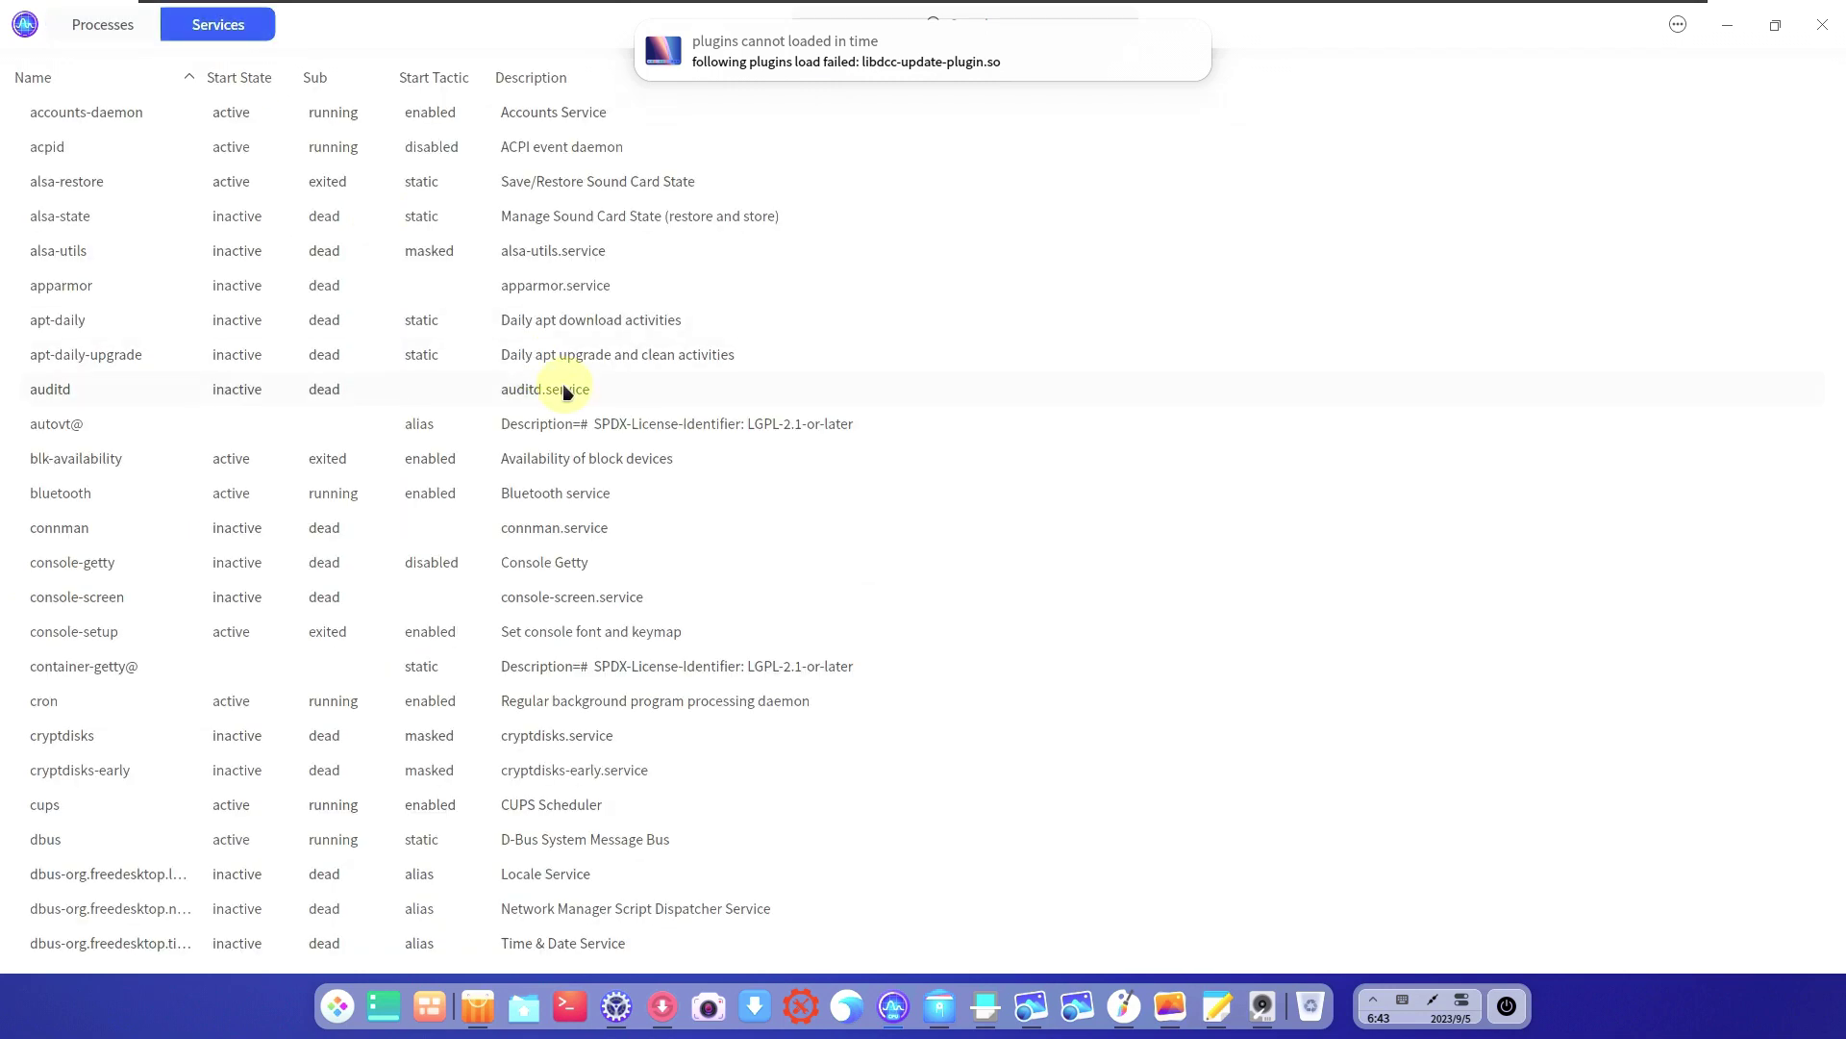
pyautogui.scroll(-15, 566, 391)
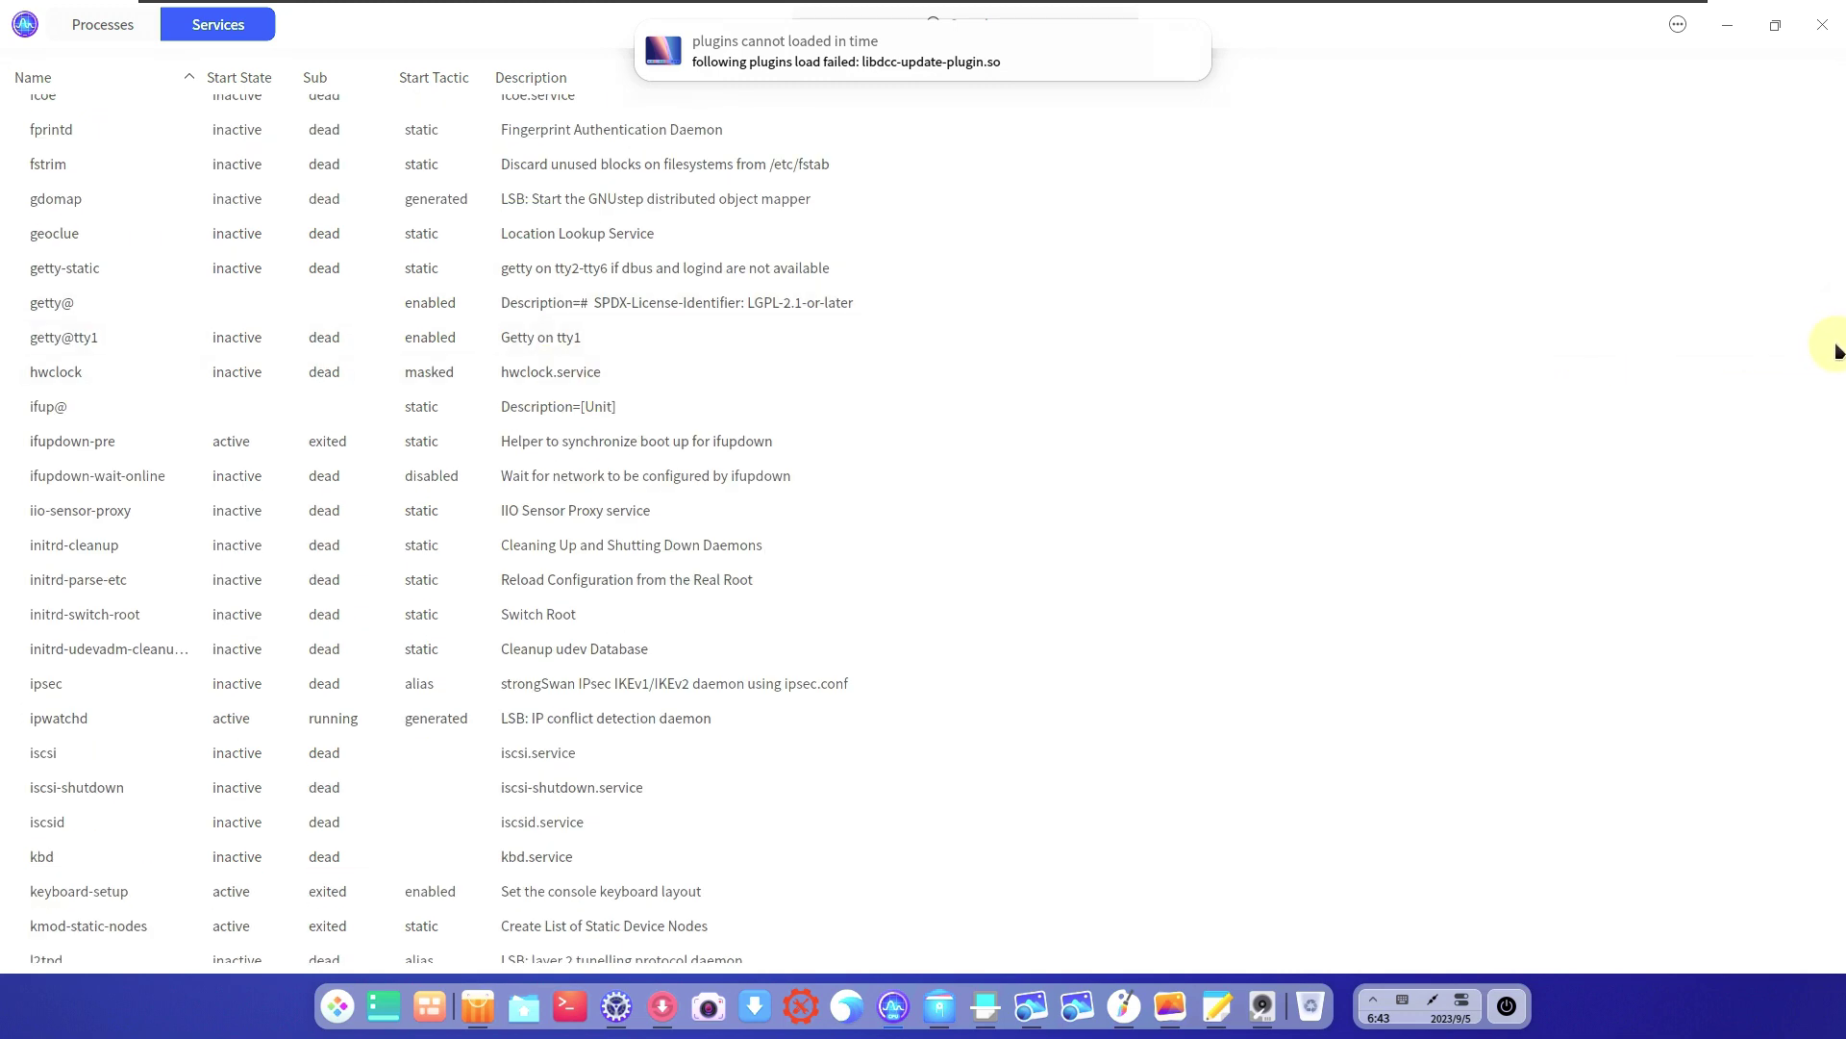
pyautogui.scroll(-4, 1833, 347)
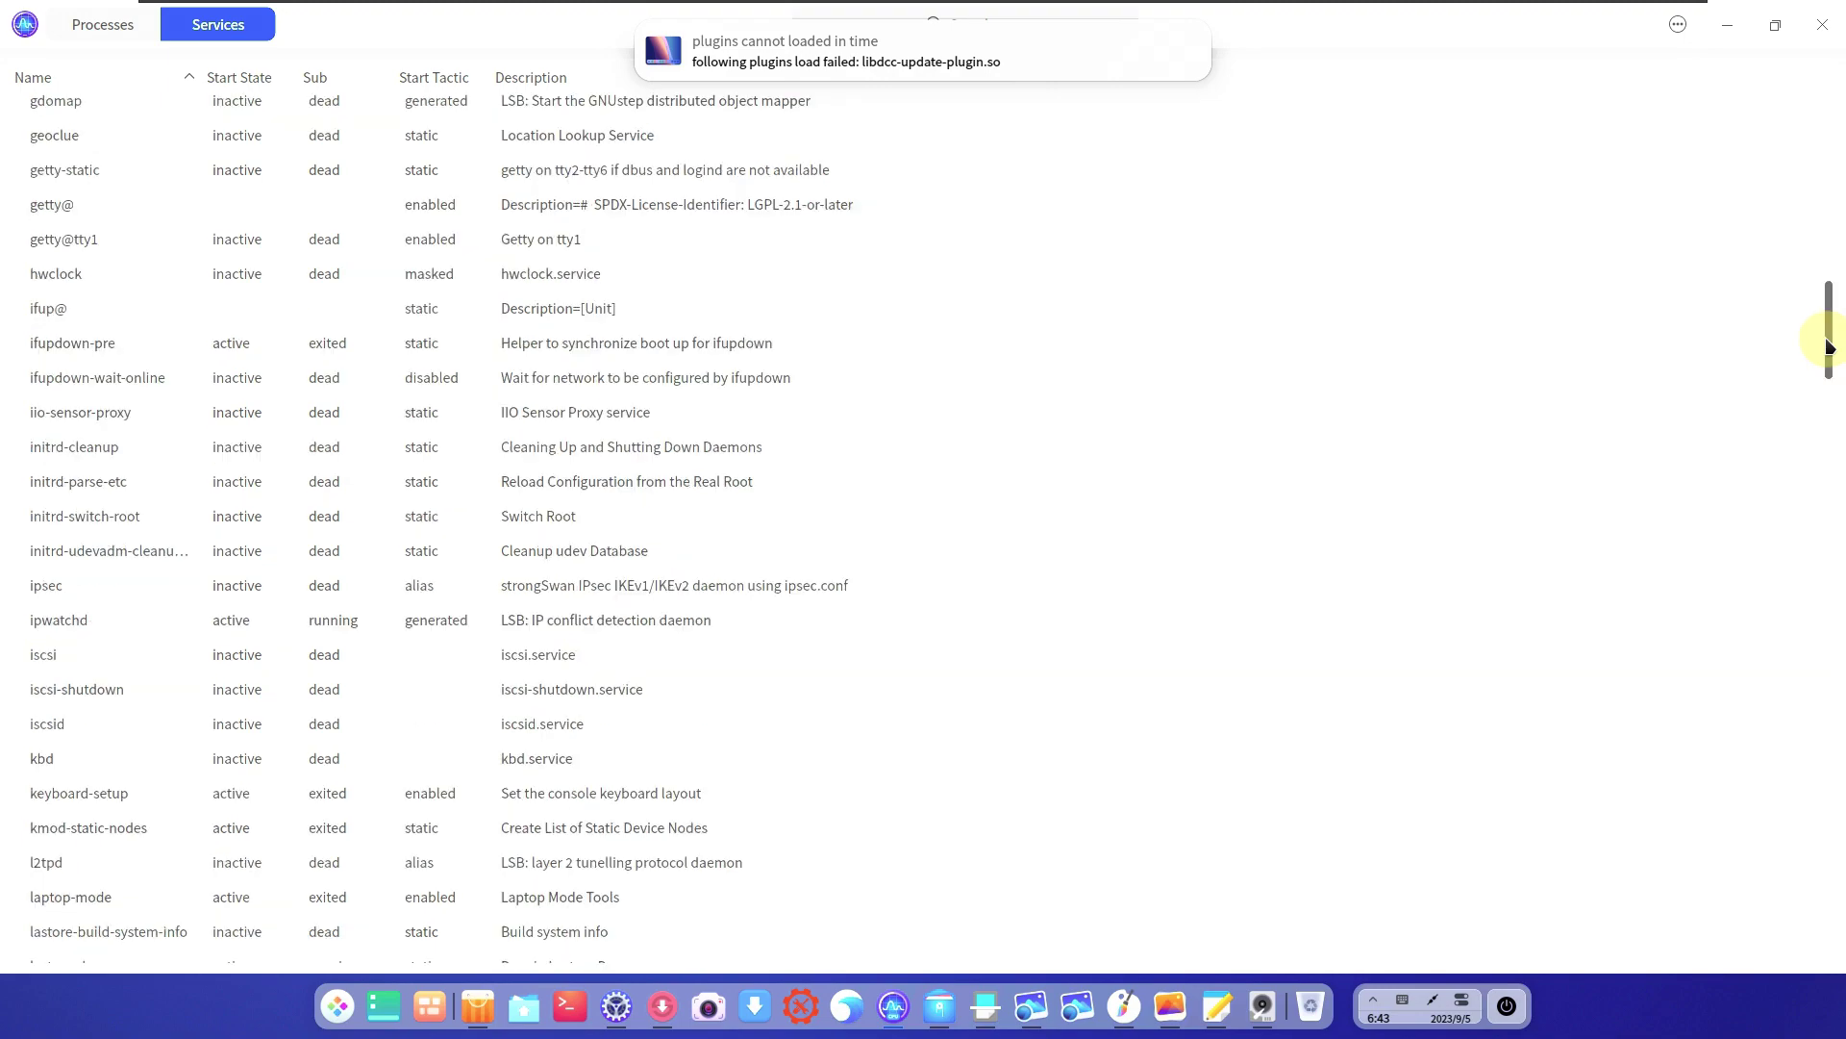
pyautogui.moveTo(1833, 356); pyautogui.dragTo(1826, 73)
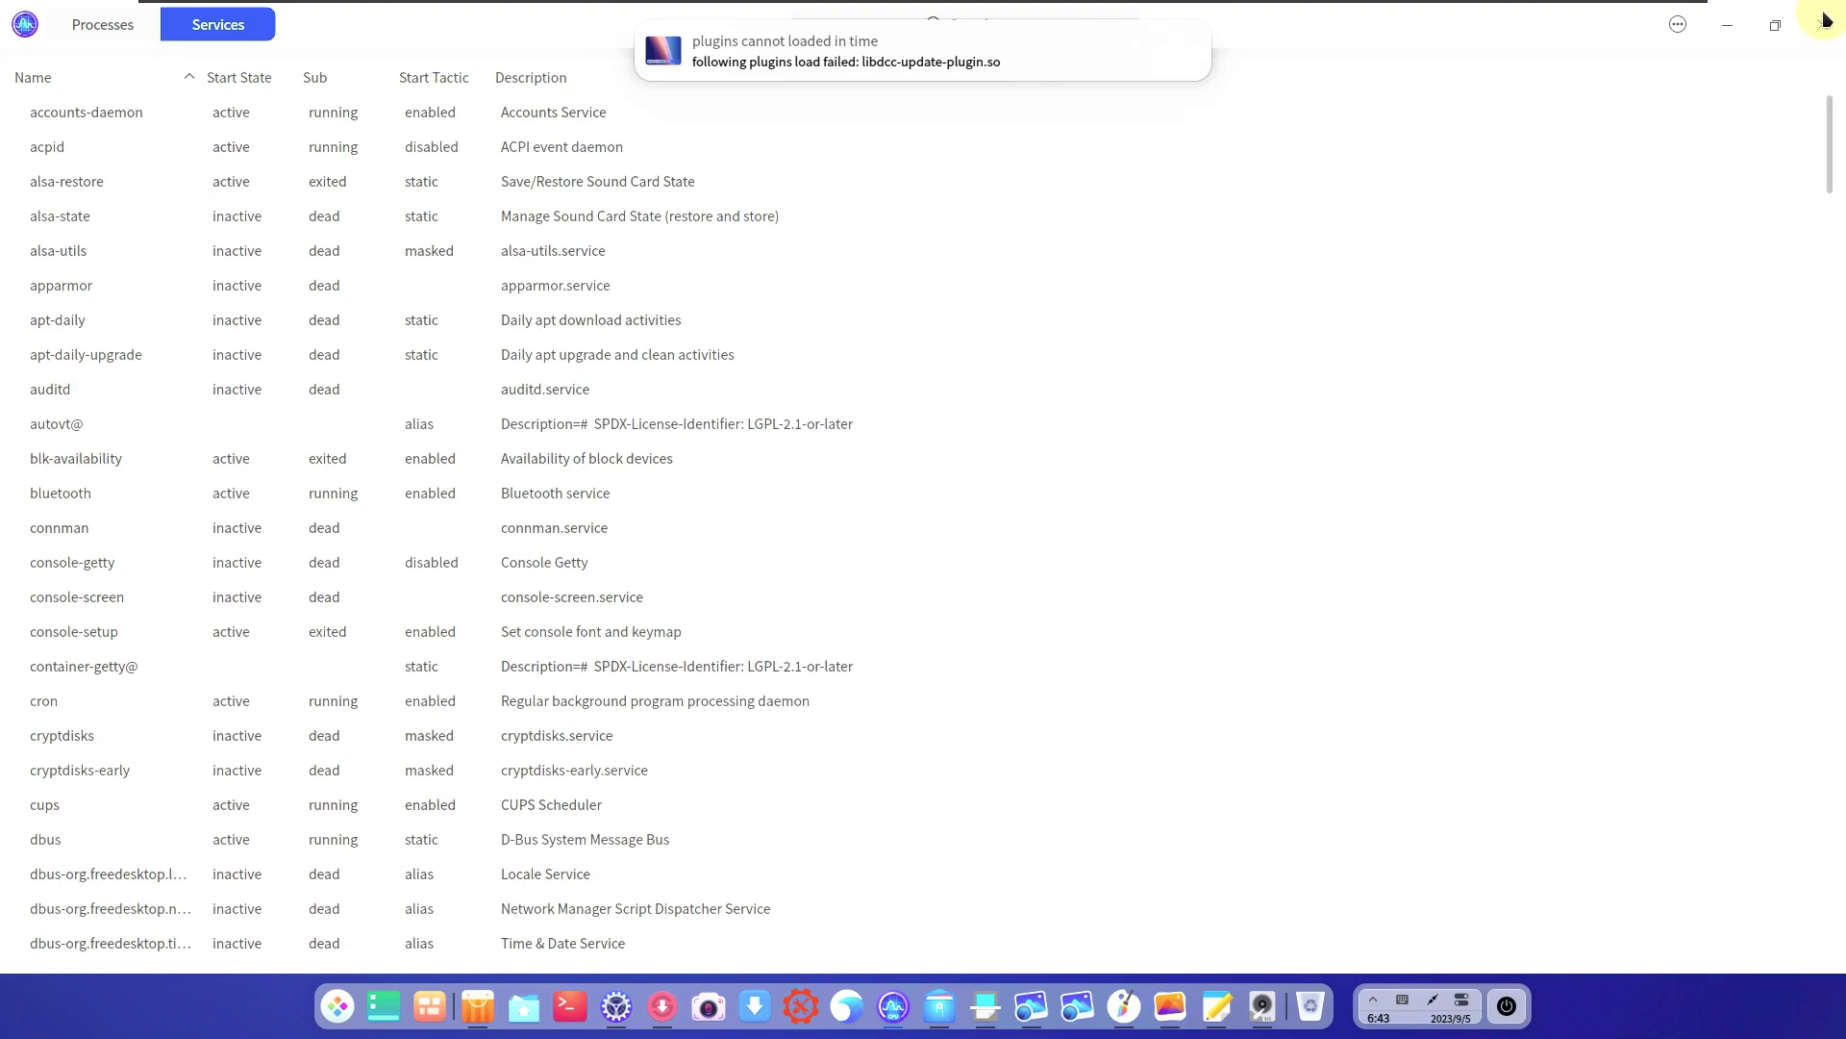
pyautogui.click(1823, 24)
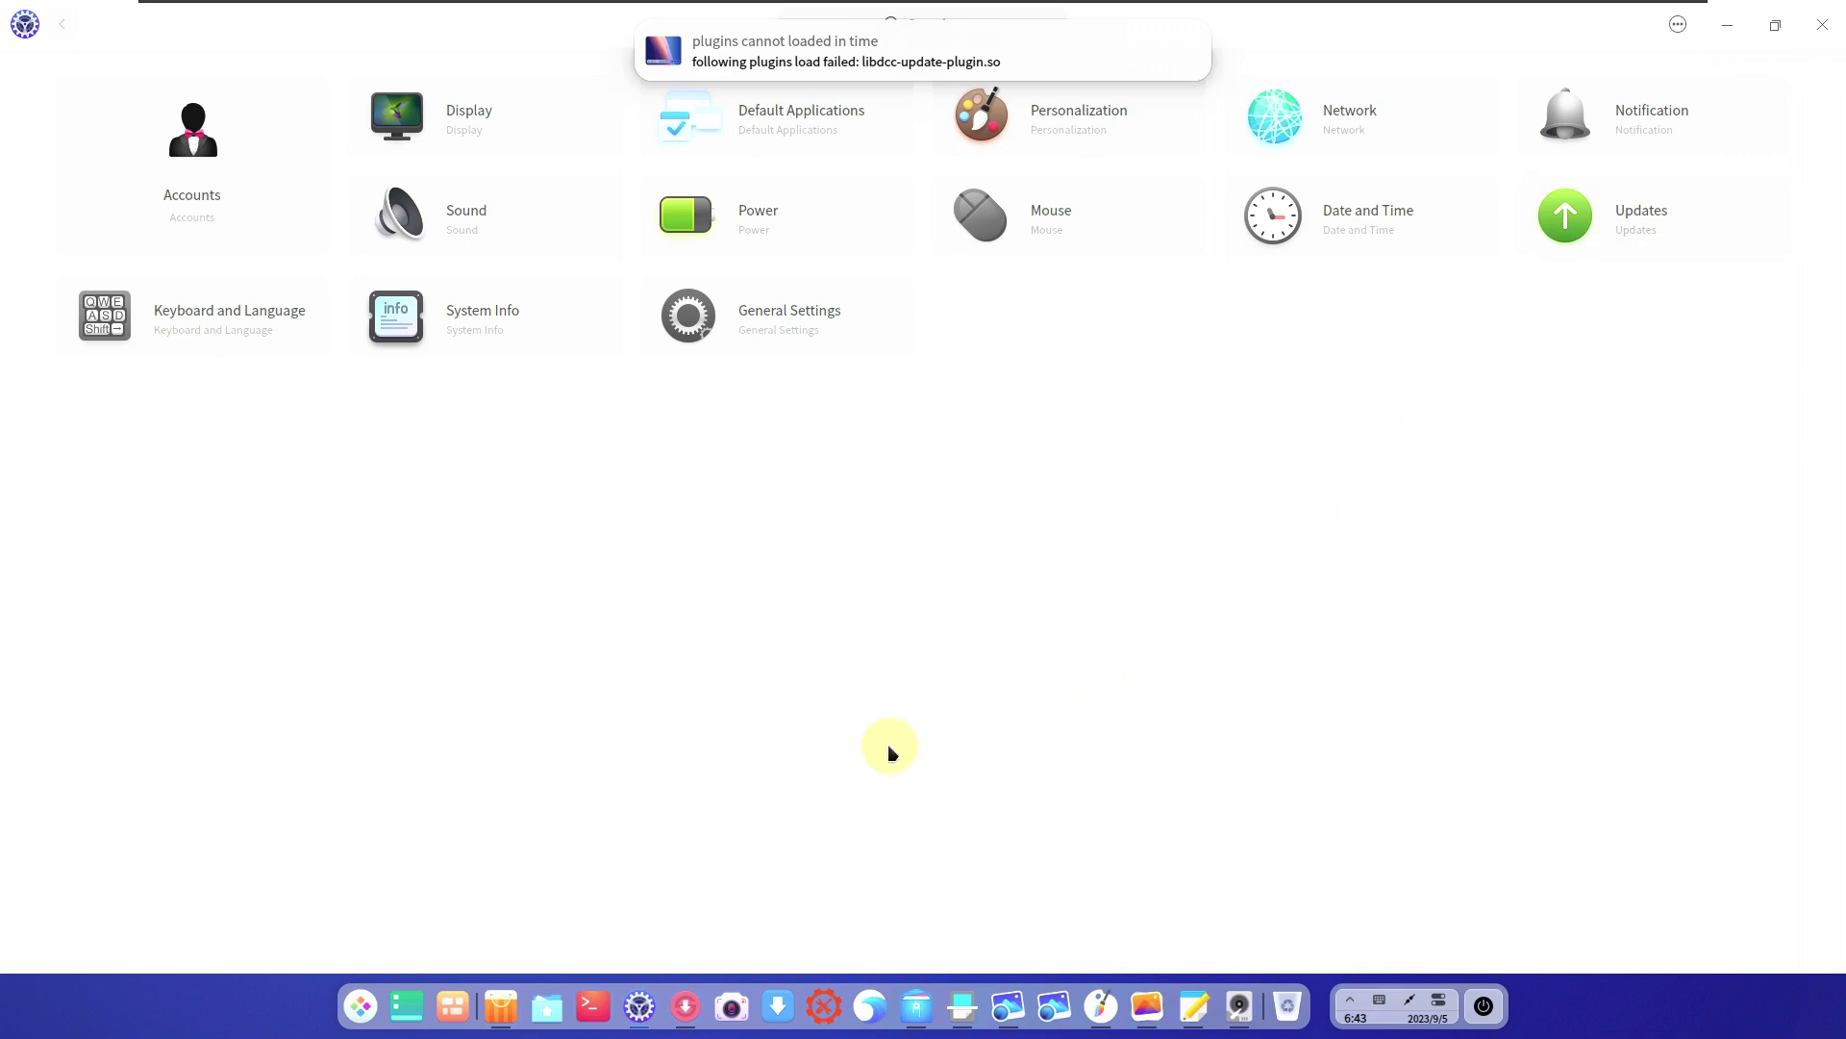
# Switch the application launcher back to full-screen mode, relaunch System Monitor and restore its window from maximized size
pyautogui.click(358, 1012)
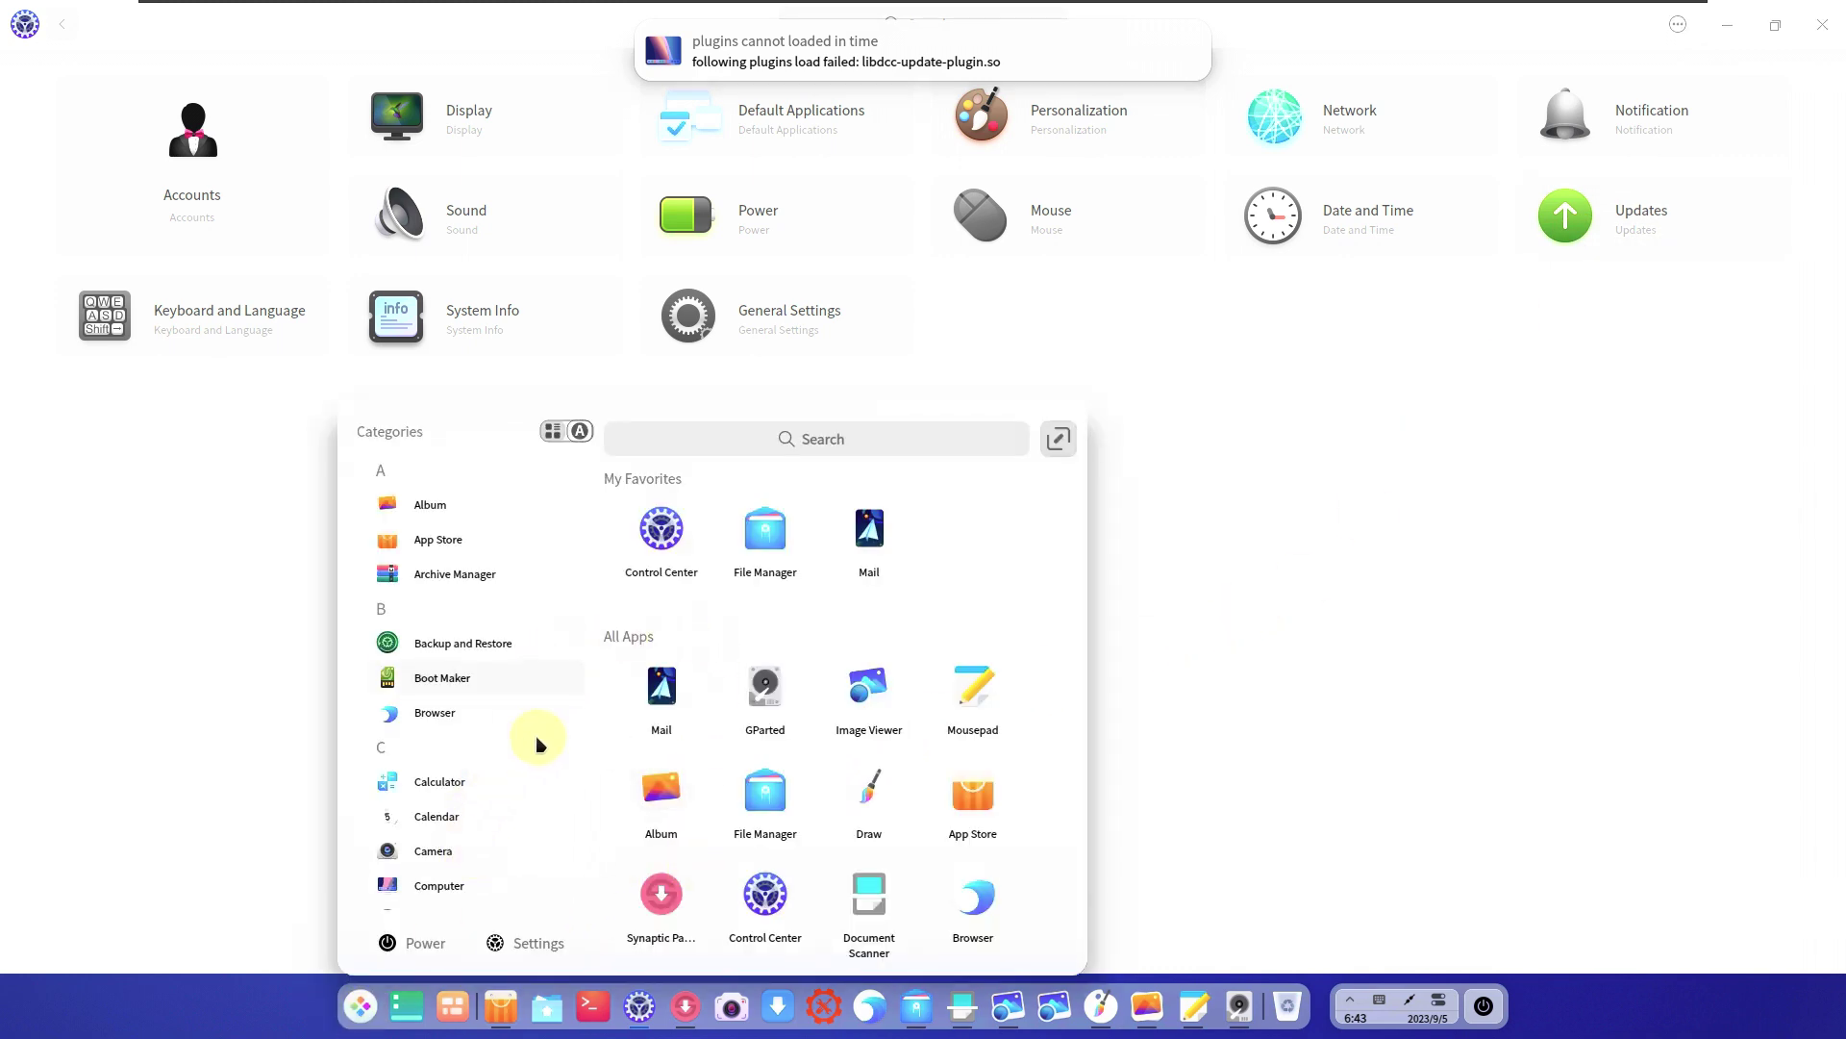
pyautogui.click(1057, 440)
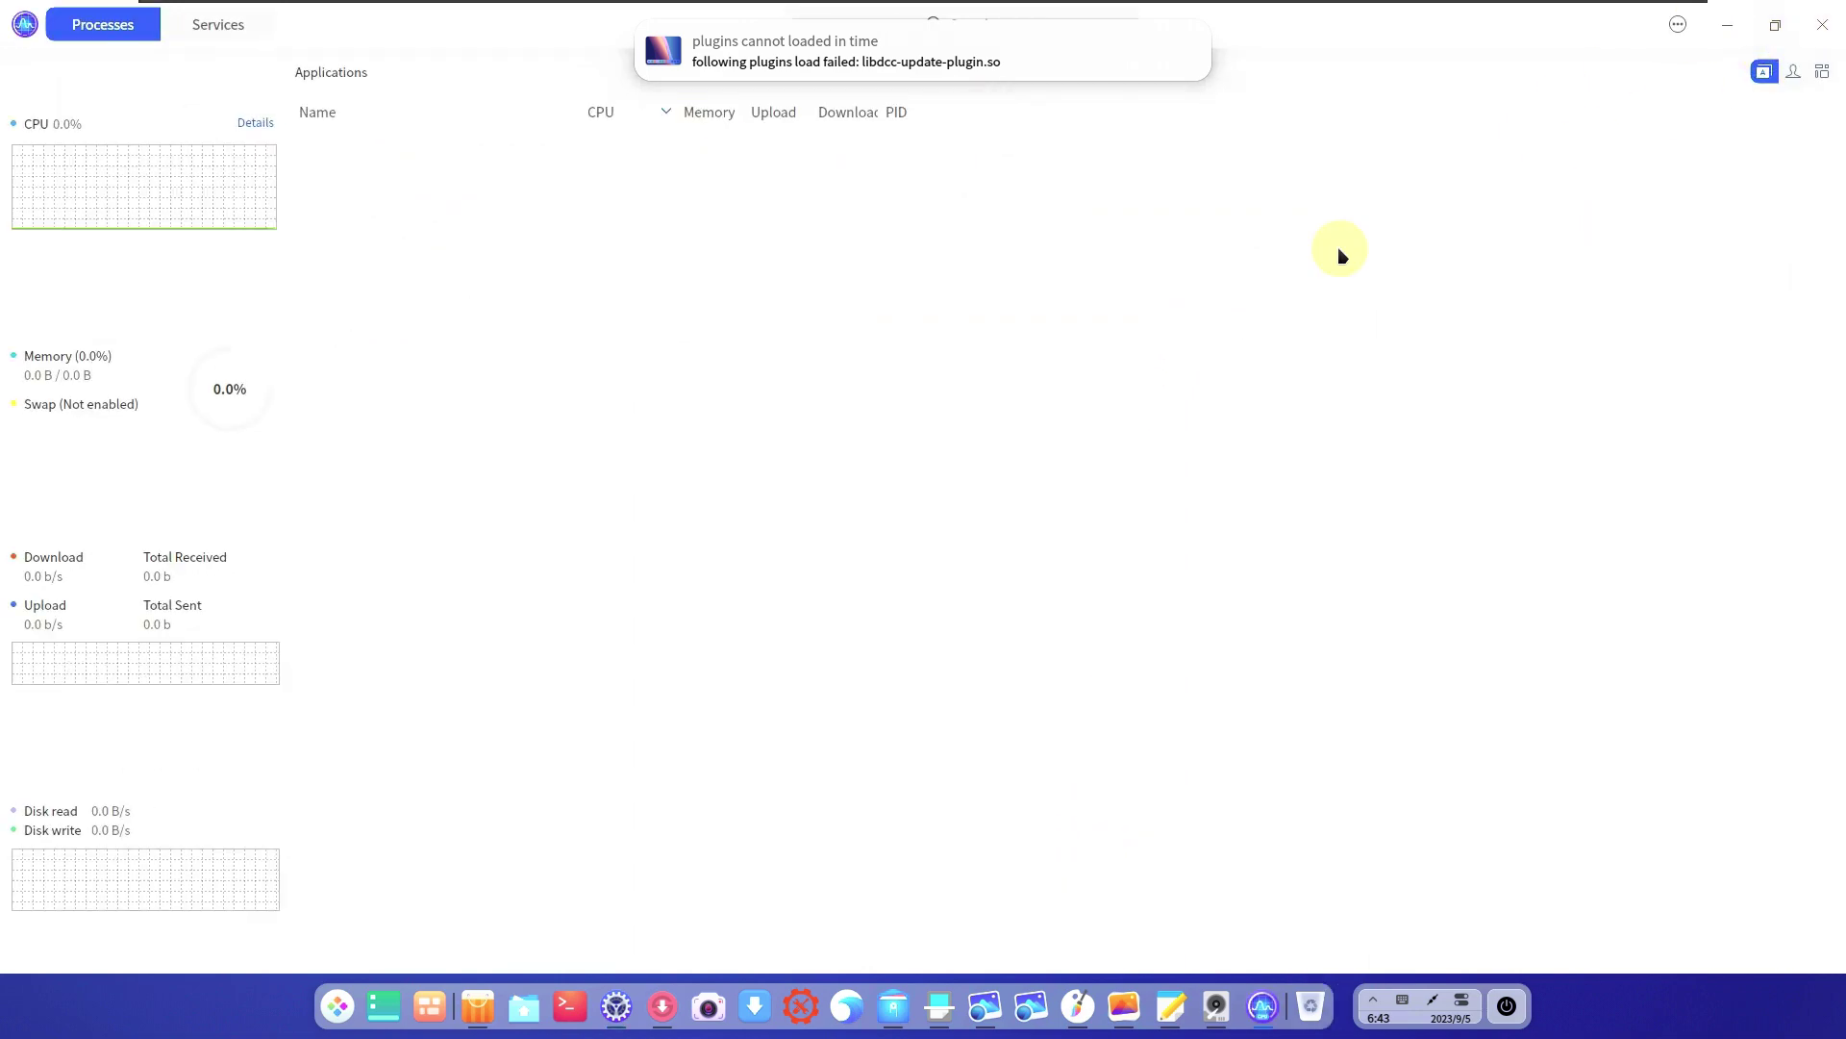
pyautogui.moveTo(413, 29); pyautogui.dragTo(1070, 34)
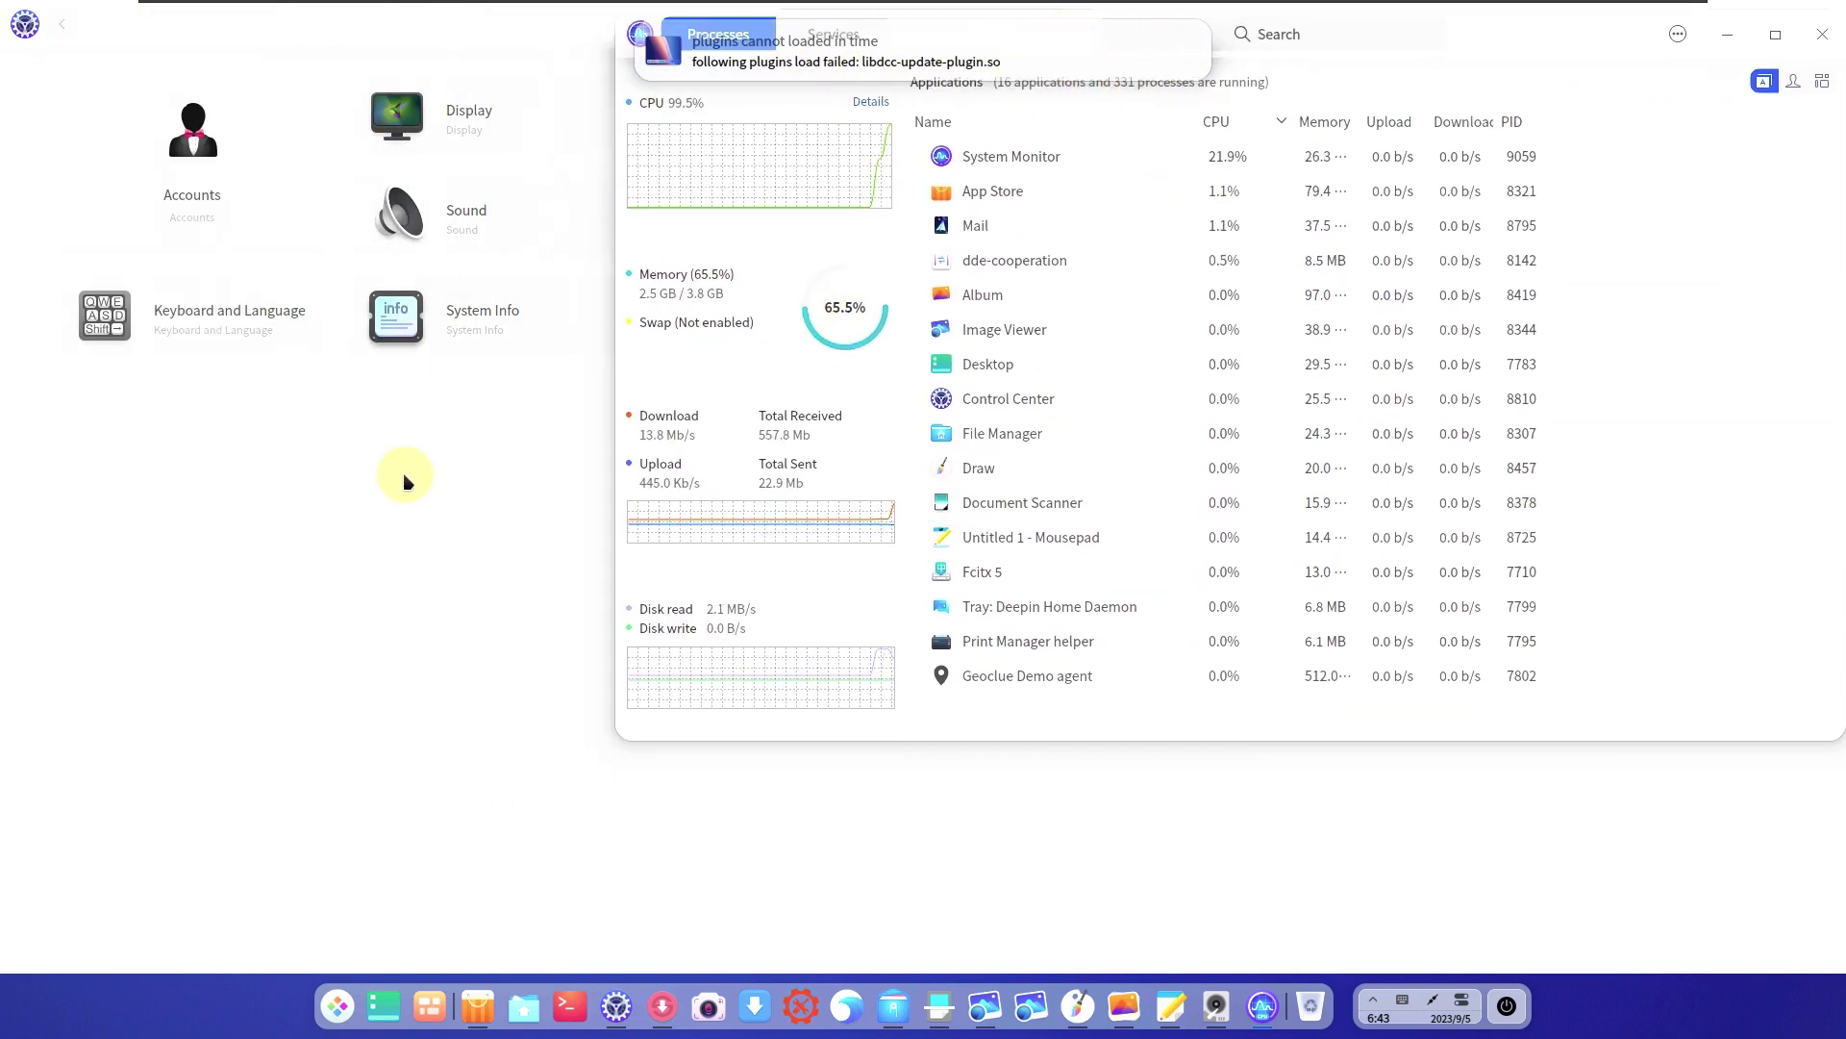
# Bring Control Center to the front and close it together with the System Monitor window
pyautogui.click(401, 415)
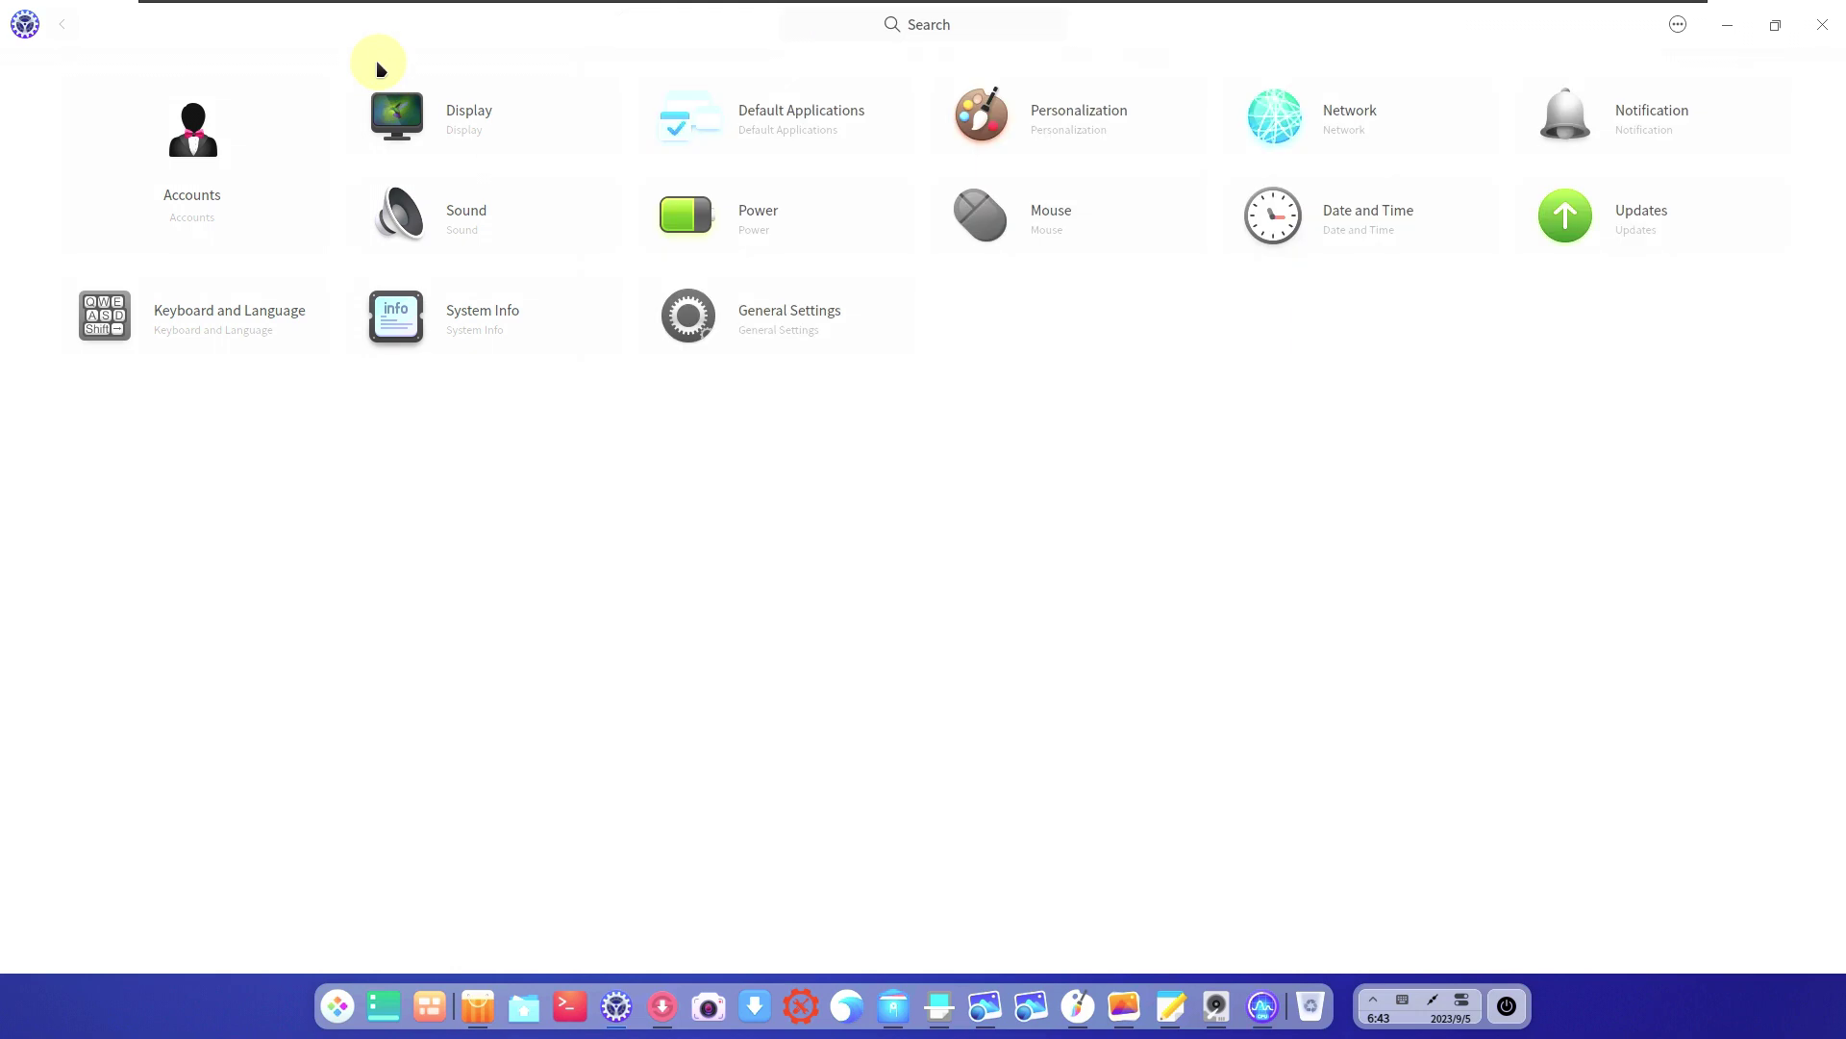
pyautogui.click(1815, 26)
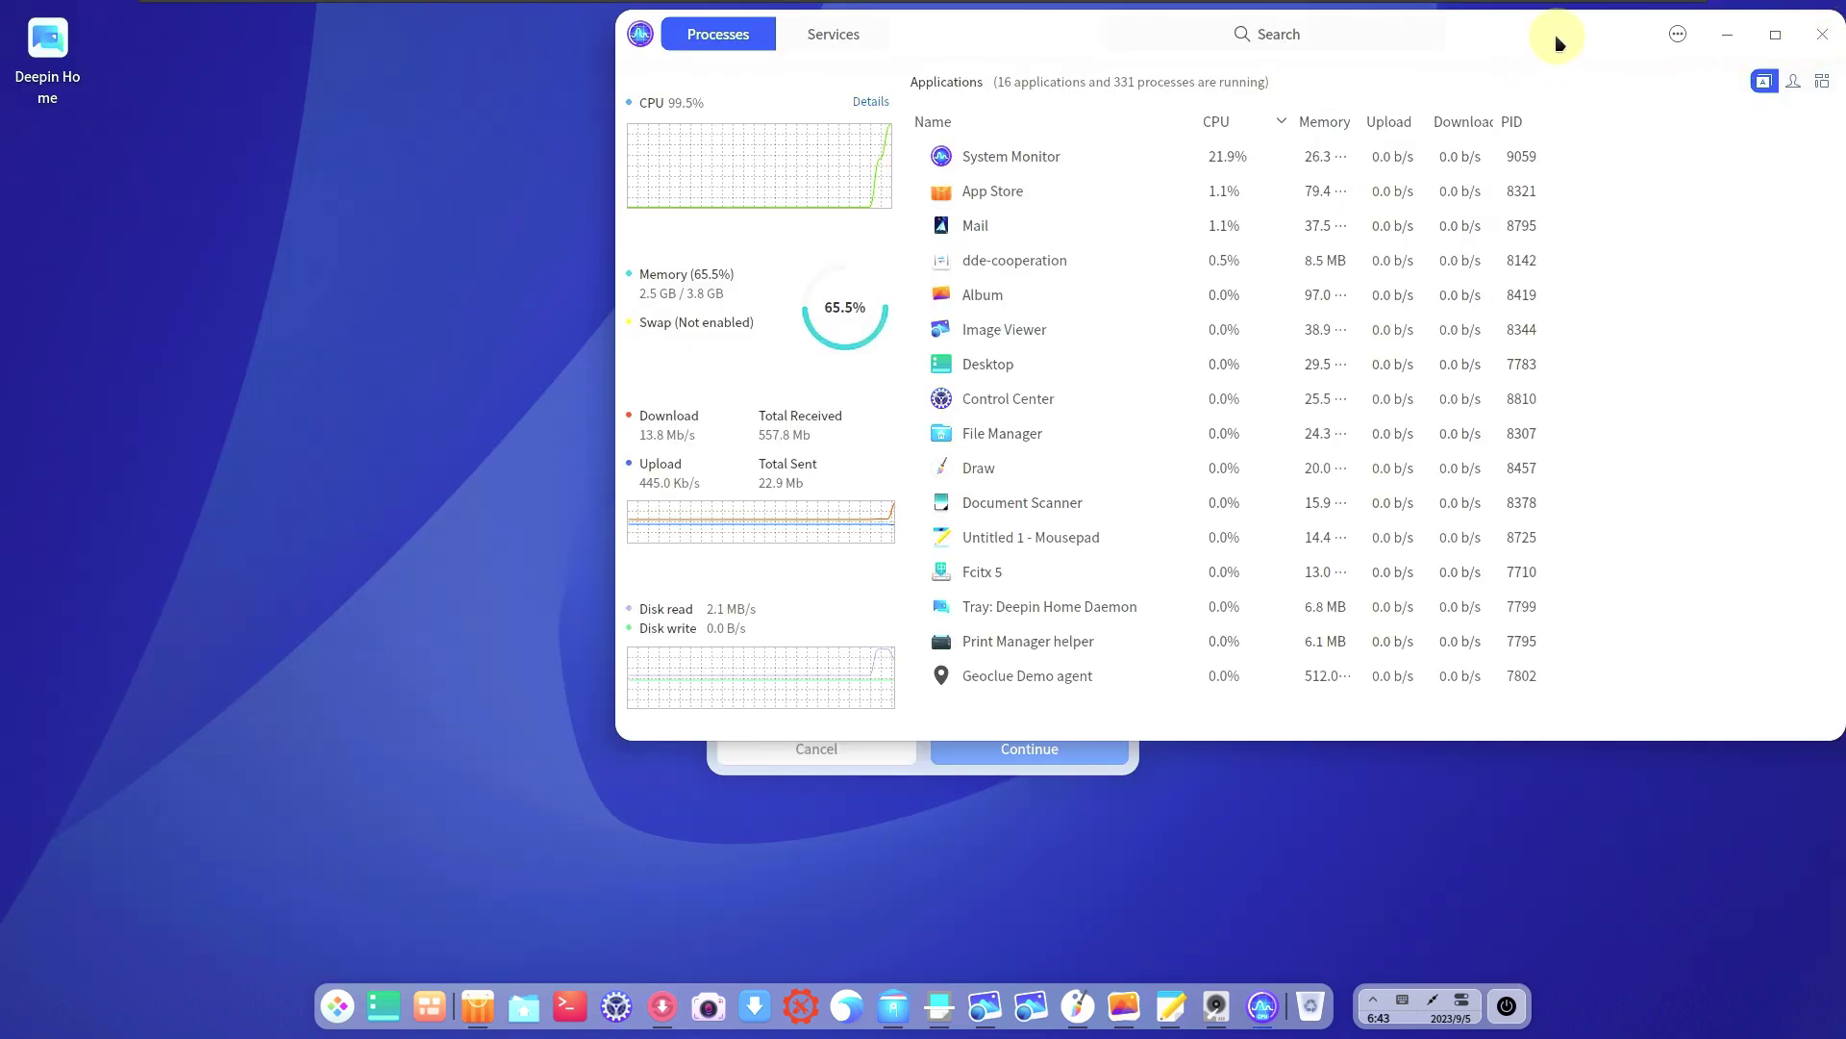
pyautogui.hotkey('alt', 'F4')
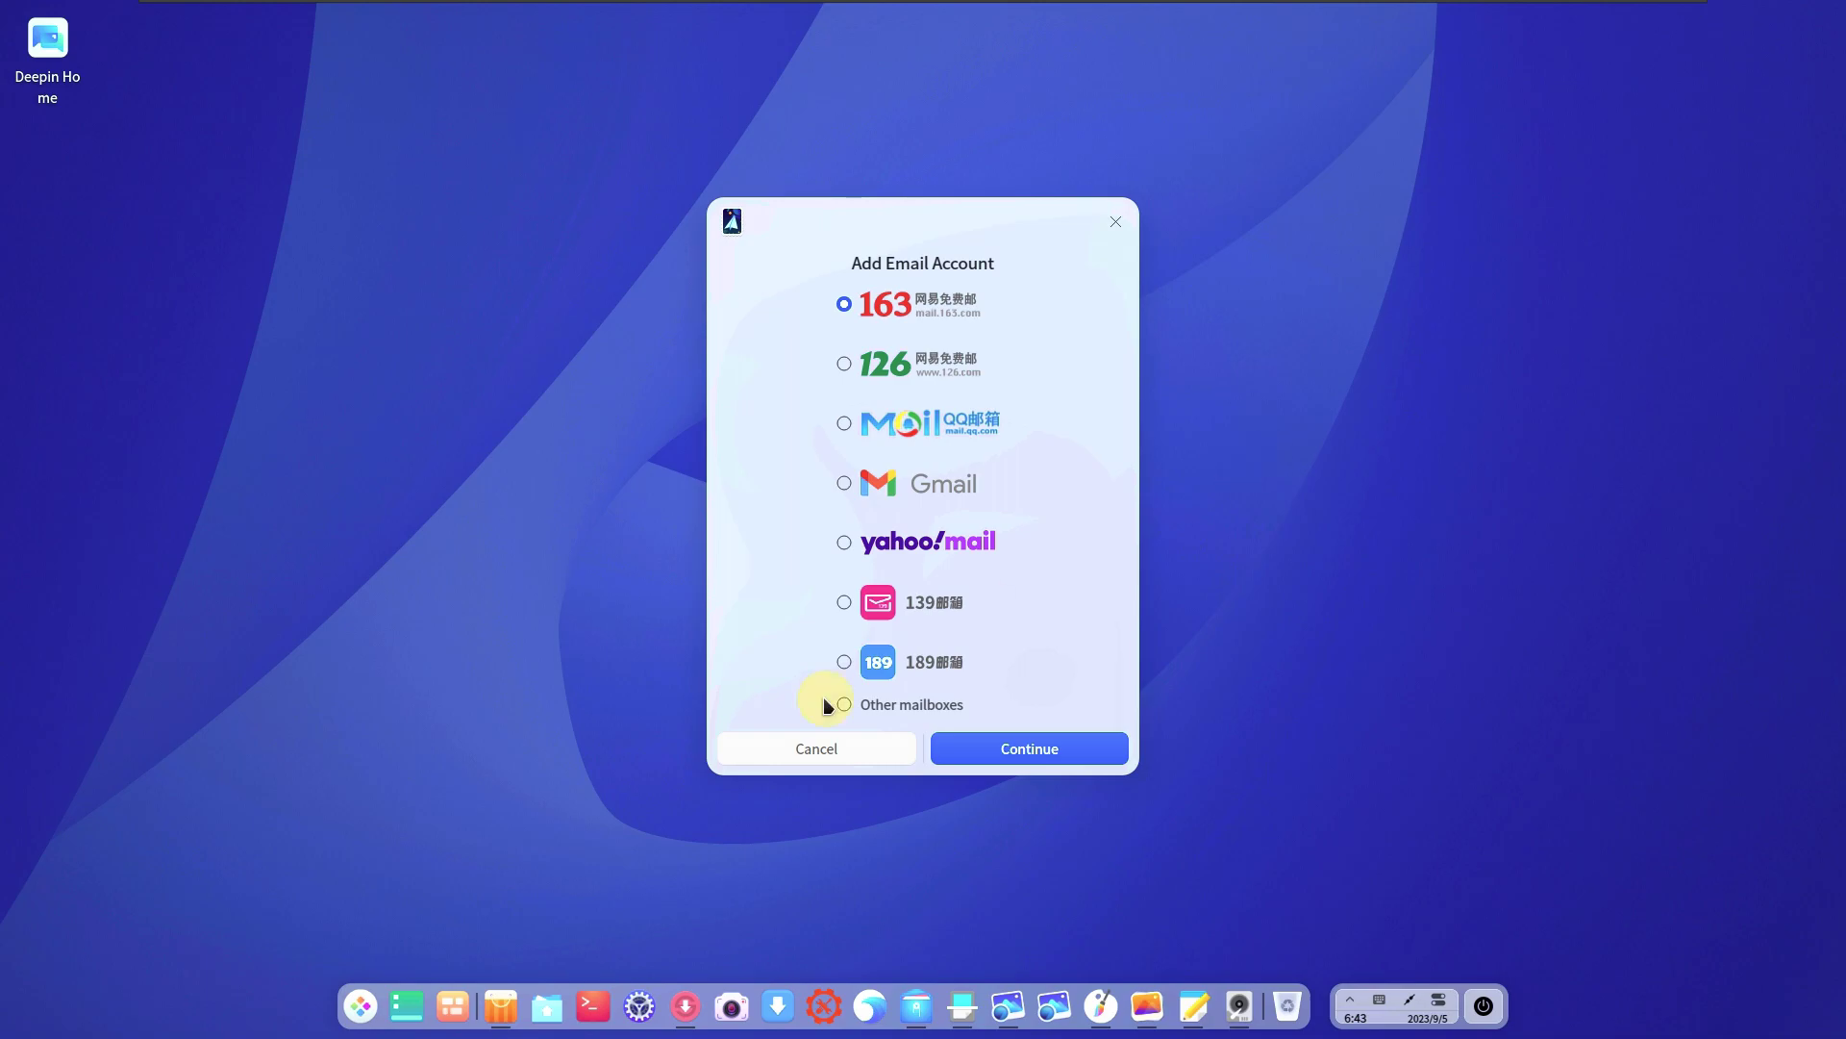
# Launch System Monitor from the full-screen launcher and move its window to the upper-right area of the desktop
pyautogui.click(361, 1005)
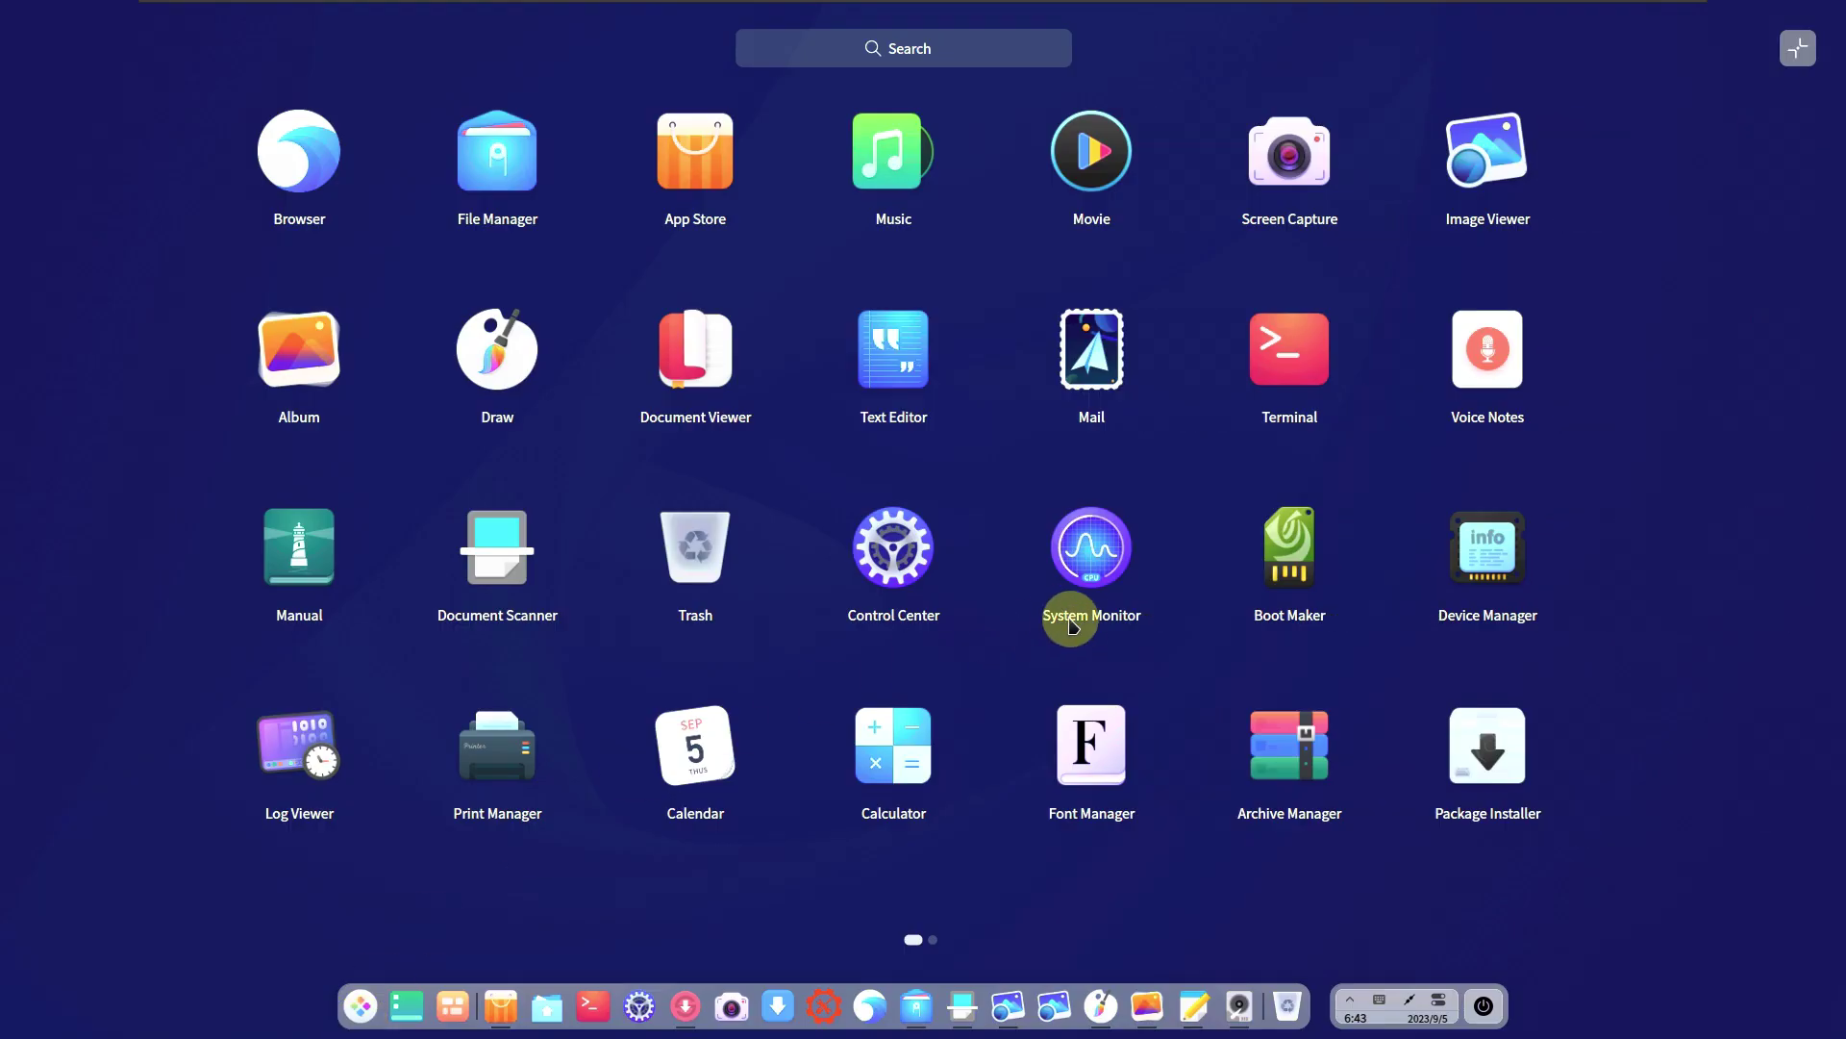
pyautogui.click(1083, 623)
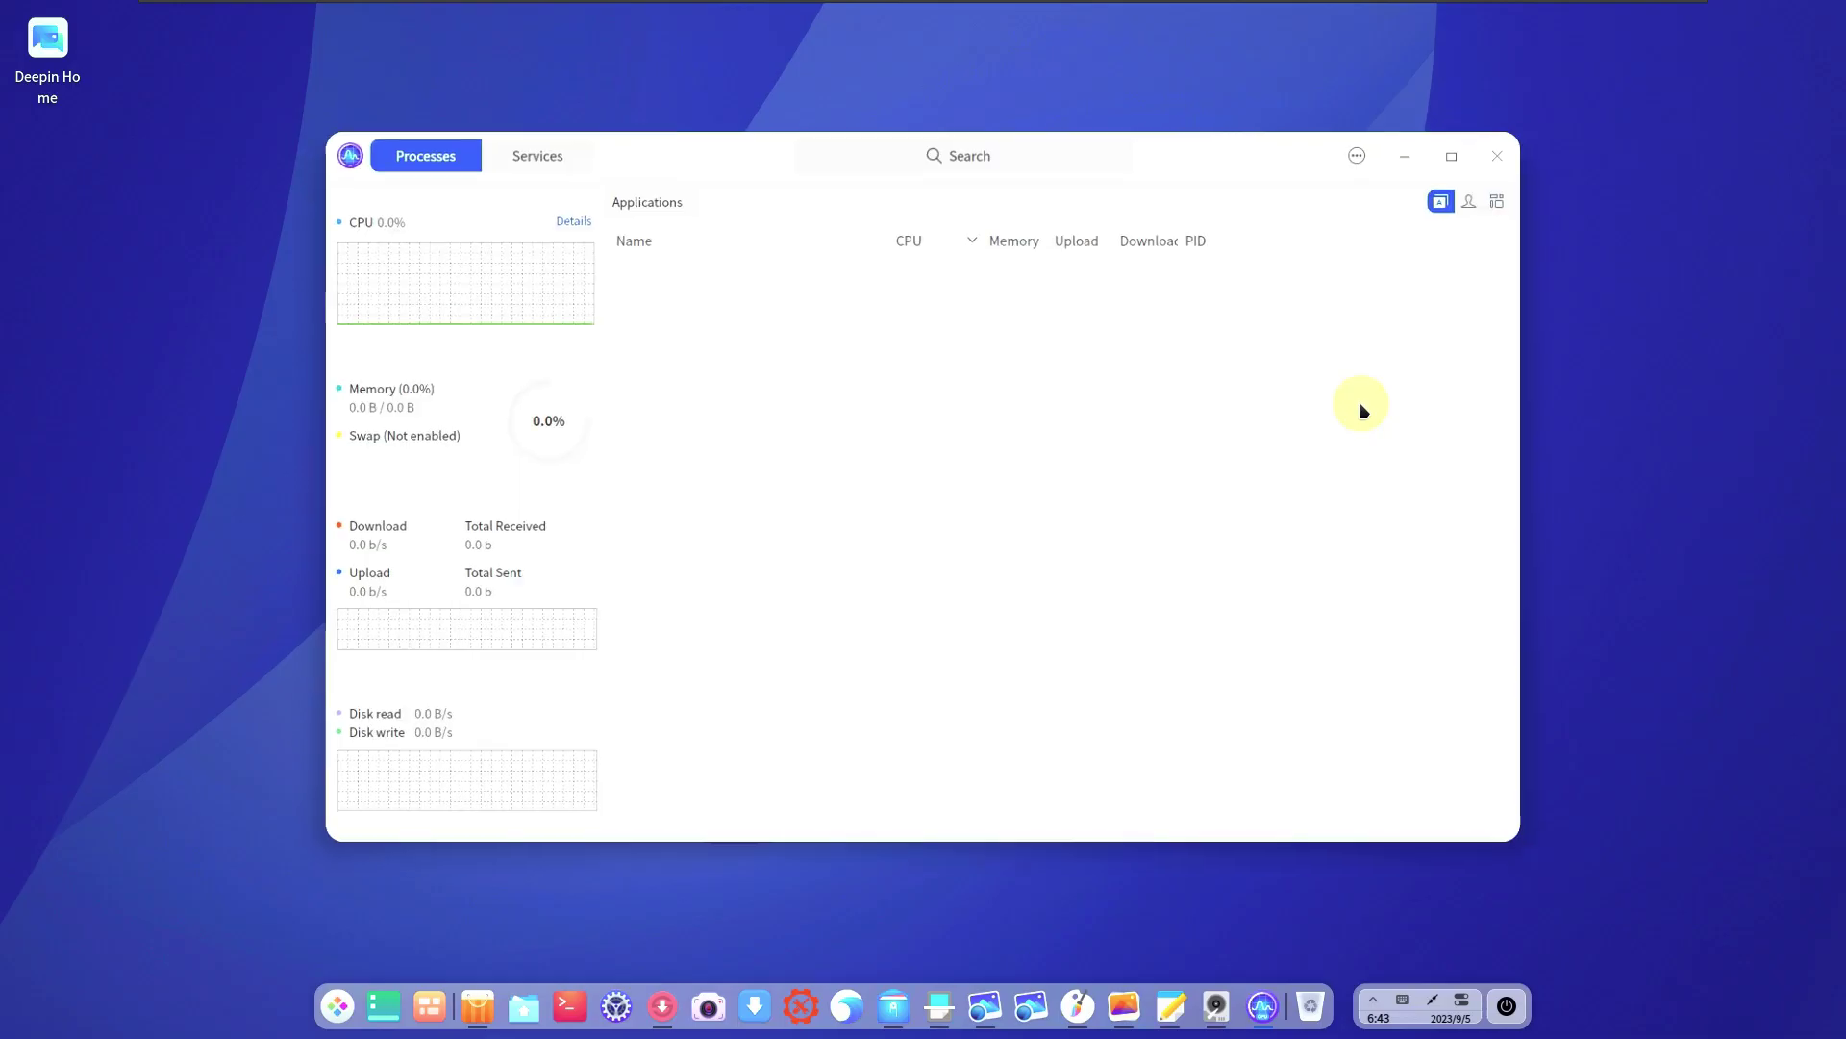
pyautogui.moveTo(1257, 125); pyautogui.dragTo(1564, 23)
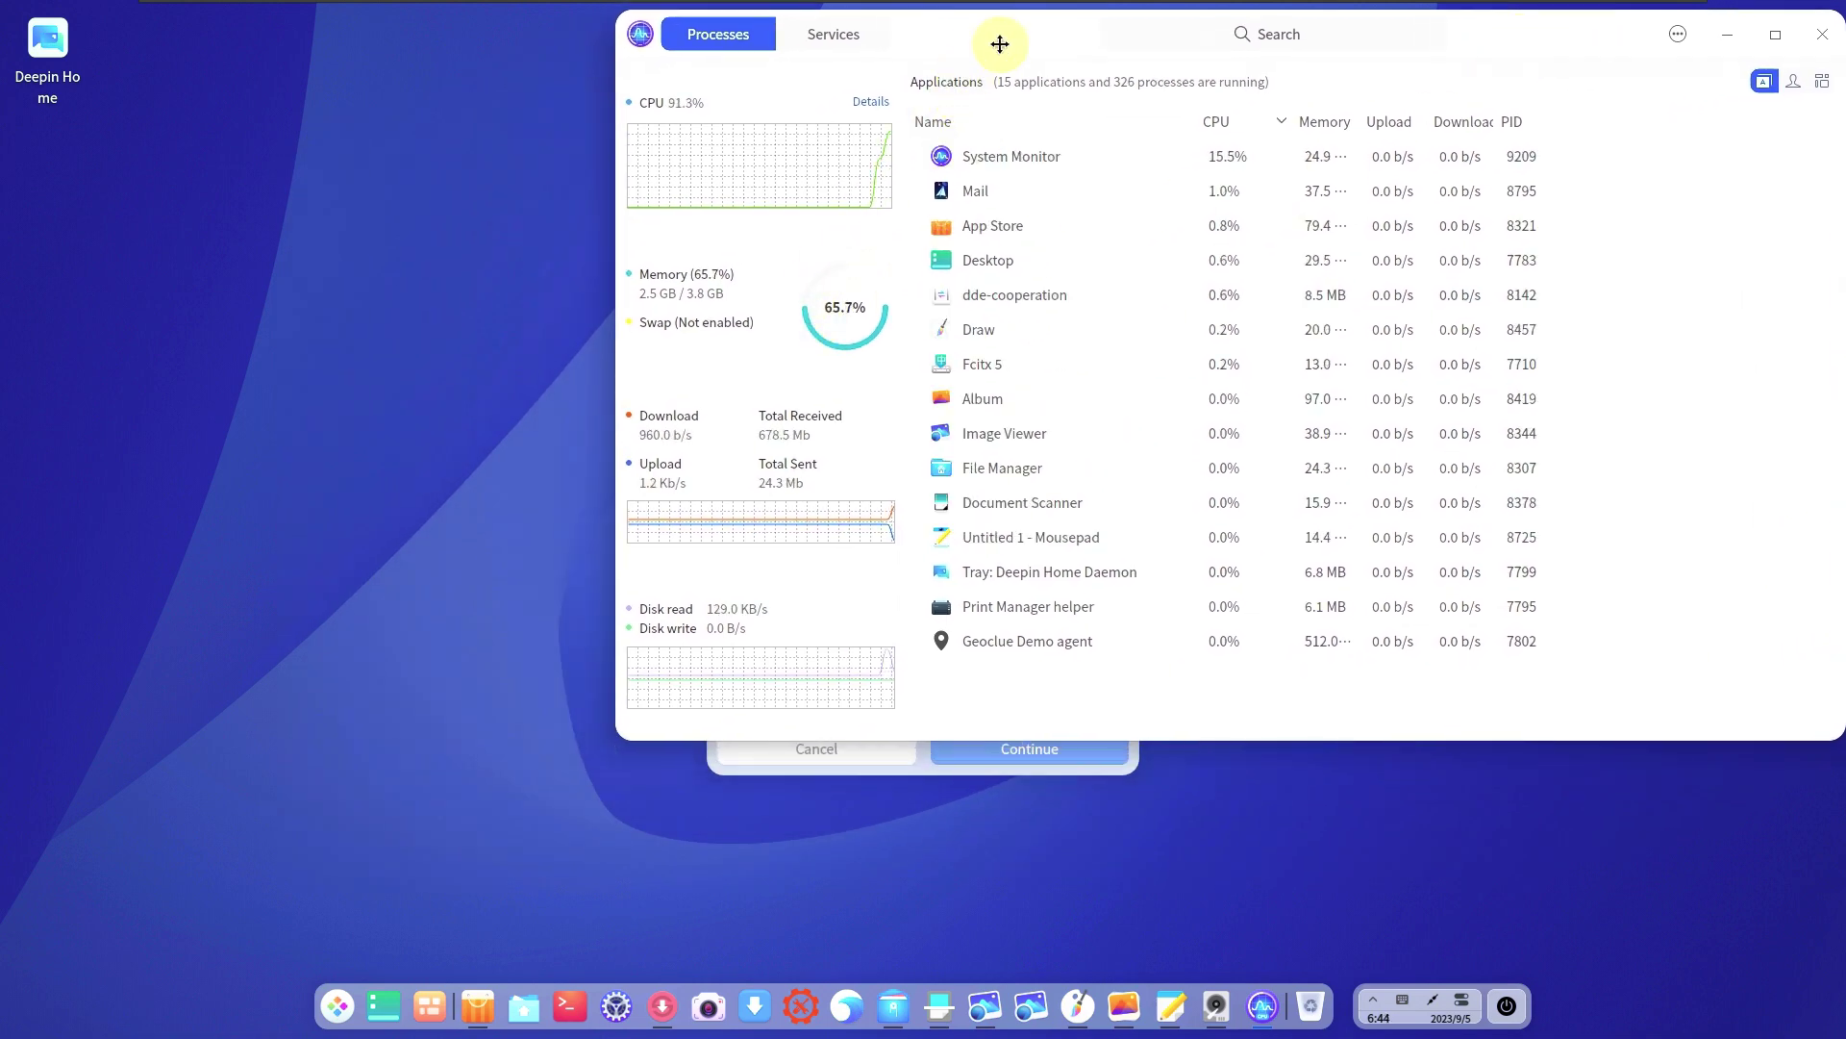
pyautogui.moveTo(1000, 43); pyautogui.dragTo(1001, 42)
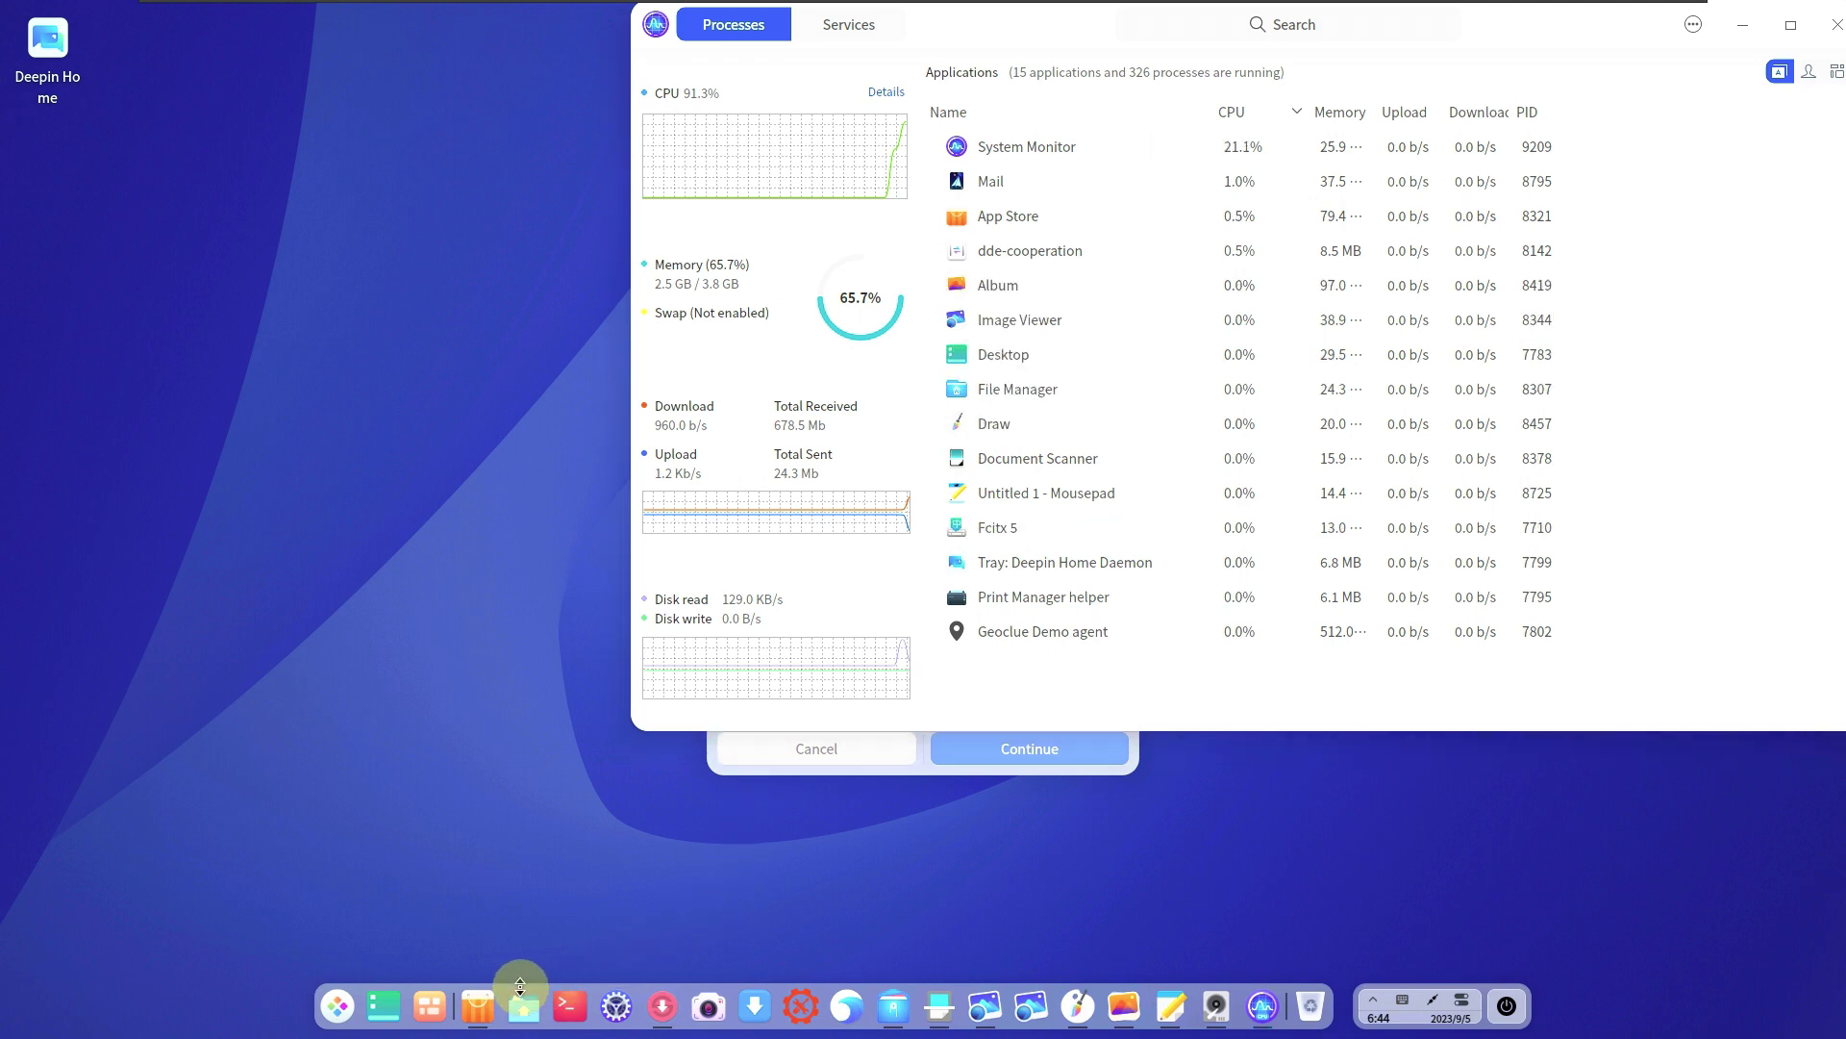
# Switch to App Store, view its About information and try to reload its page
pyautogui.click(477, 1006)
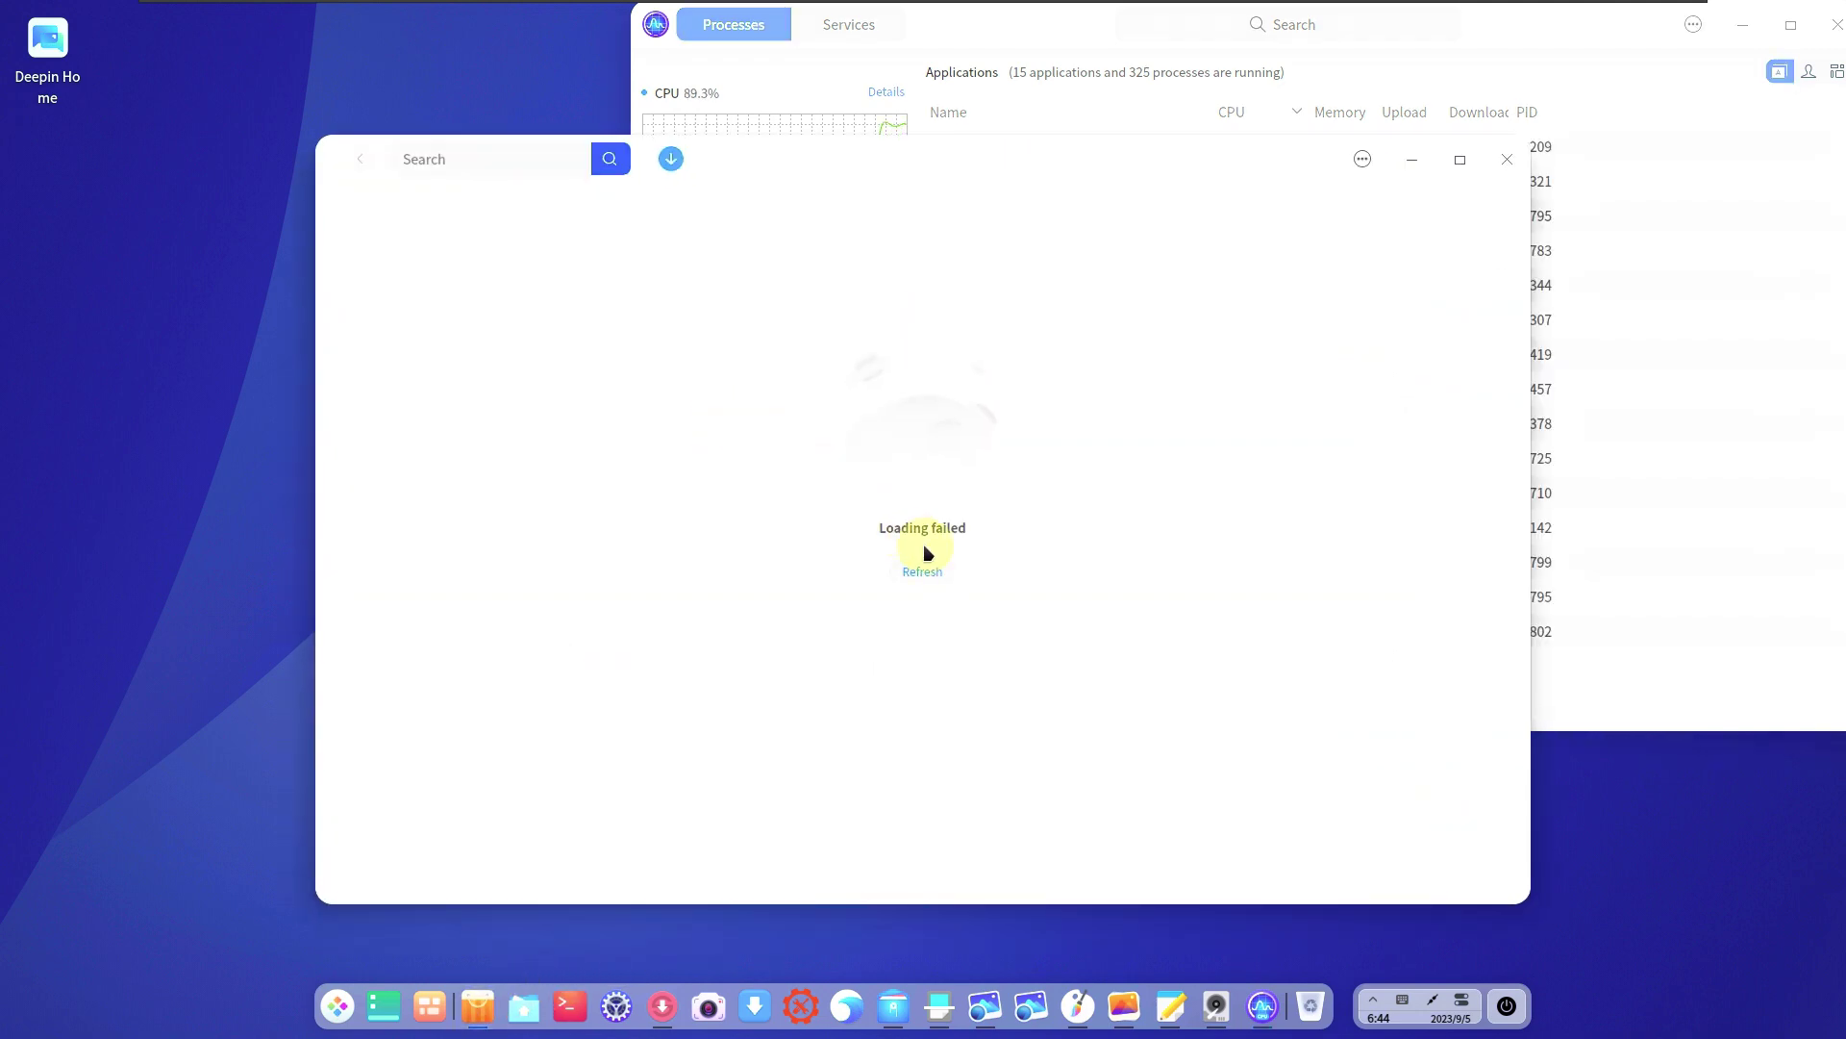
pyautogui.click(922, 572)
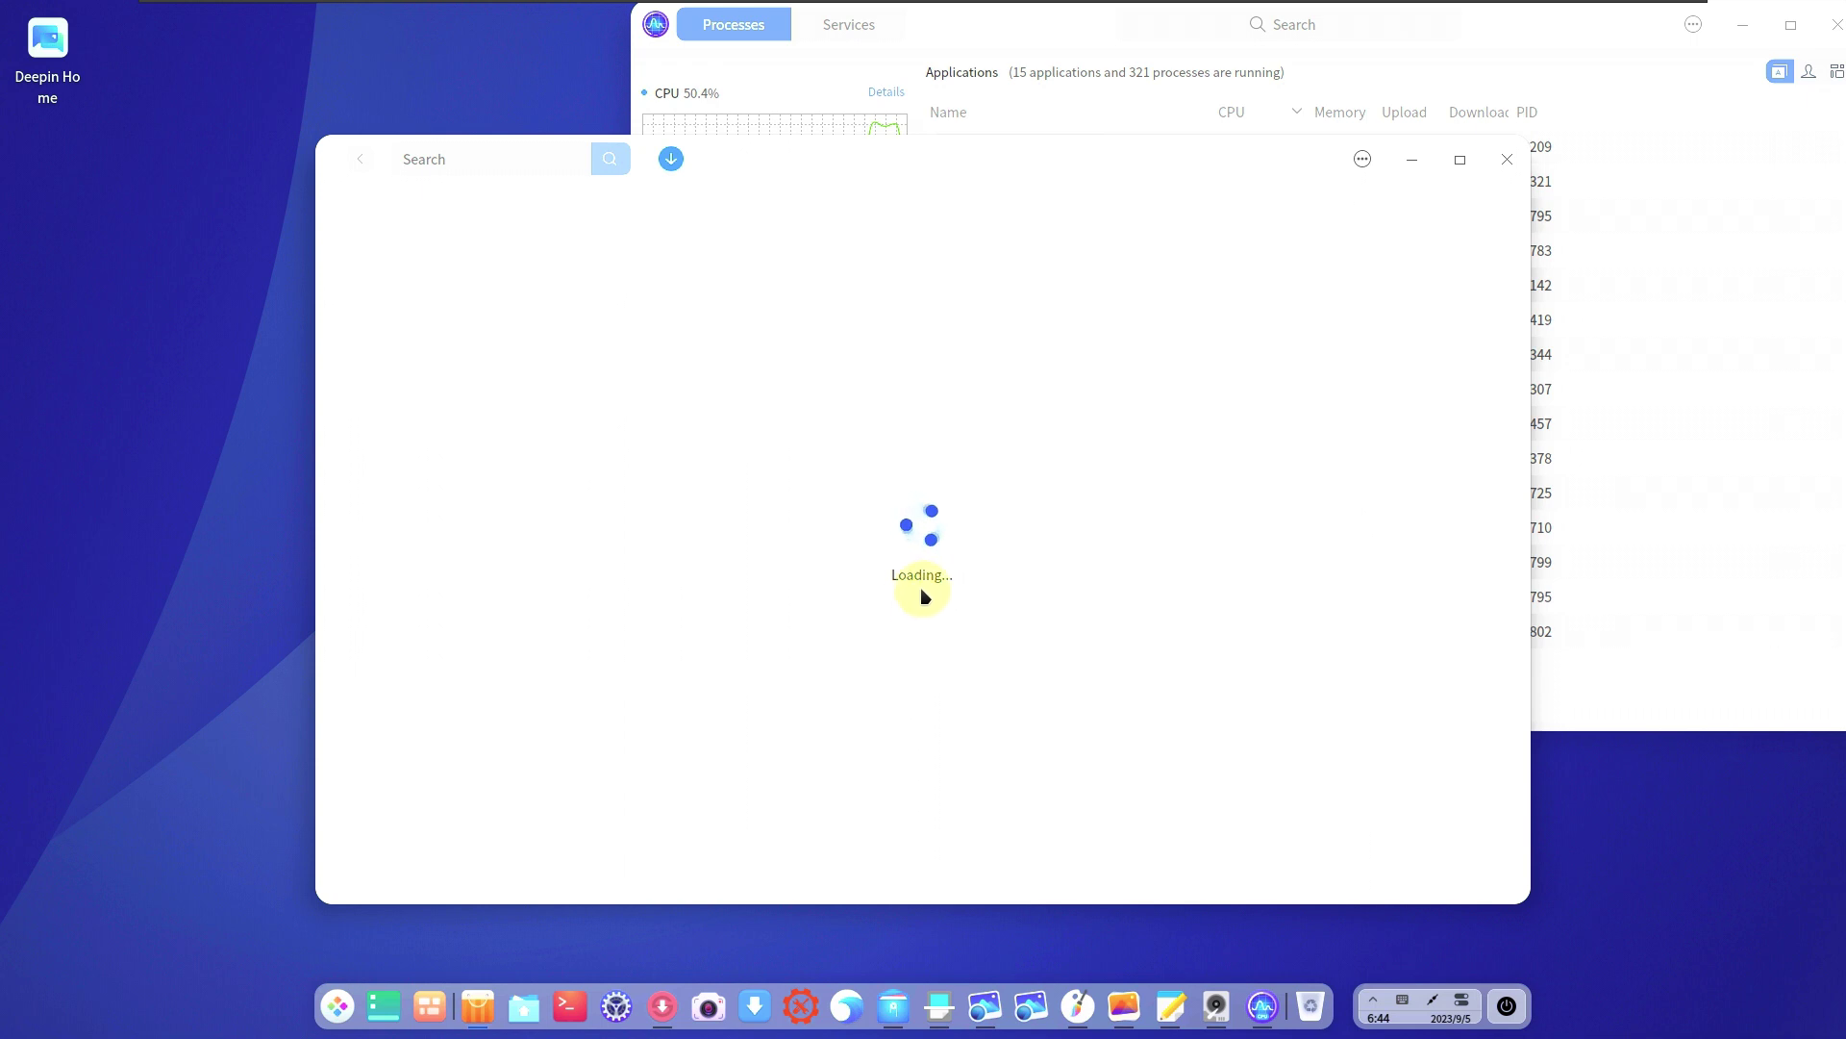
pyautogui.click(1363, 159)
pyautogui.click(1074, 517)
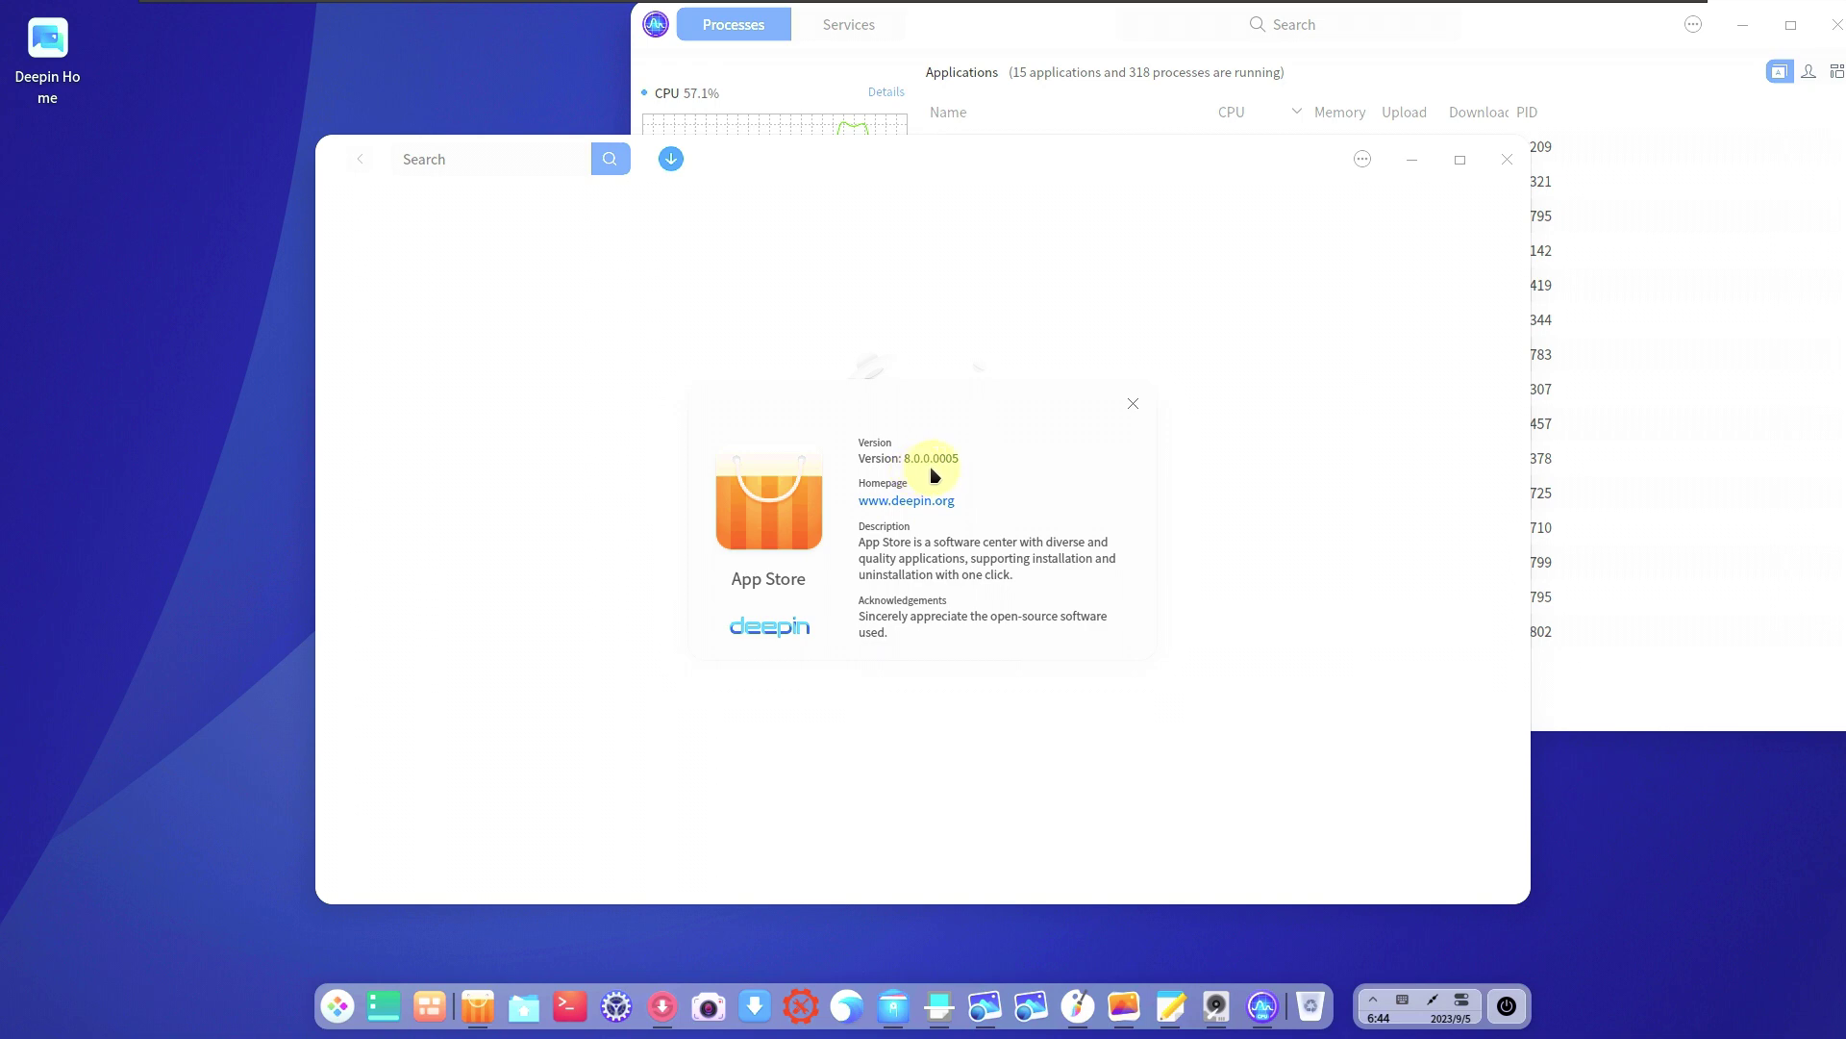
pyautogui.click(1133, 403)
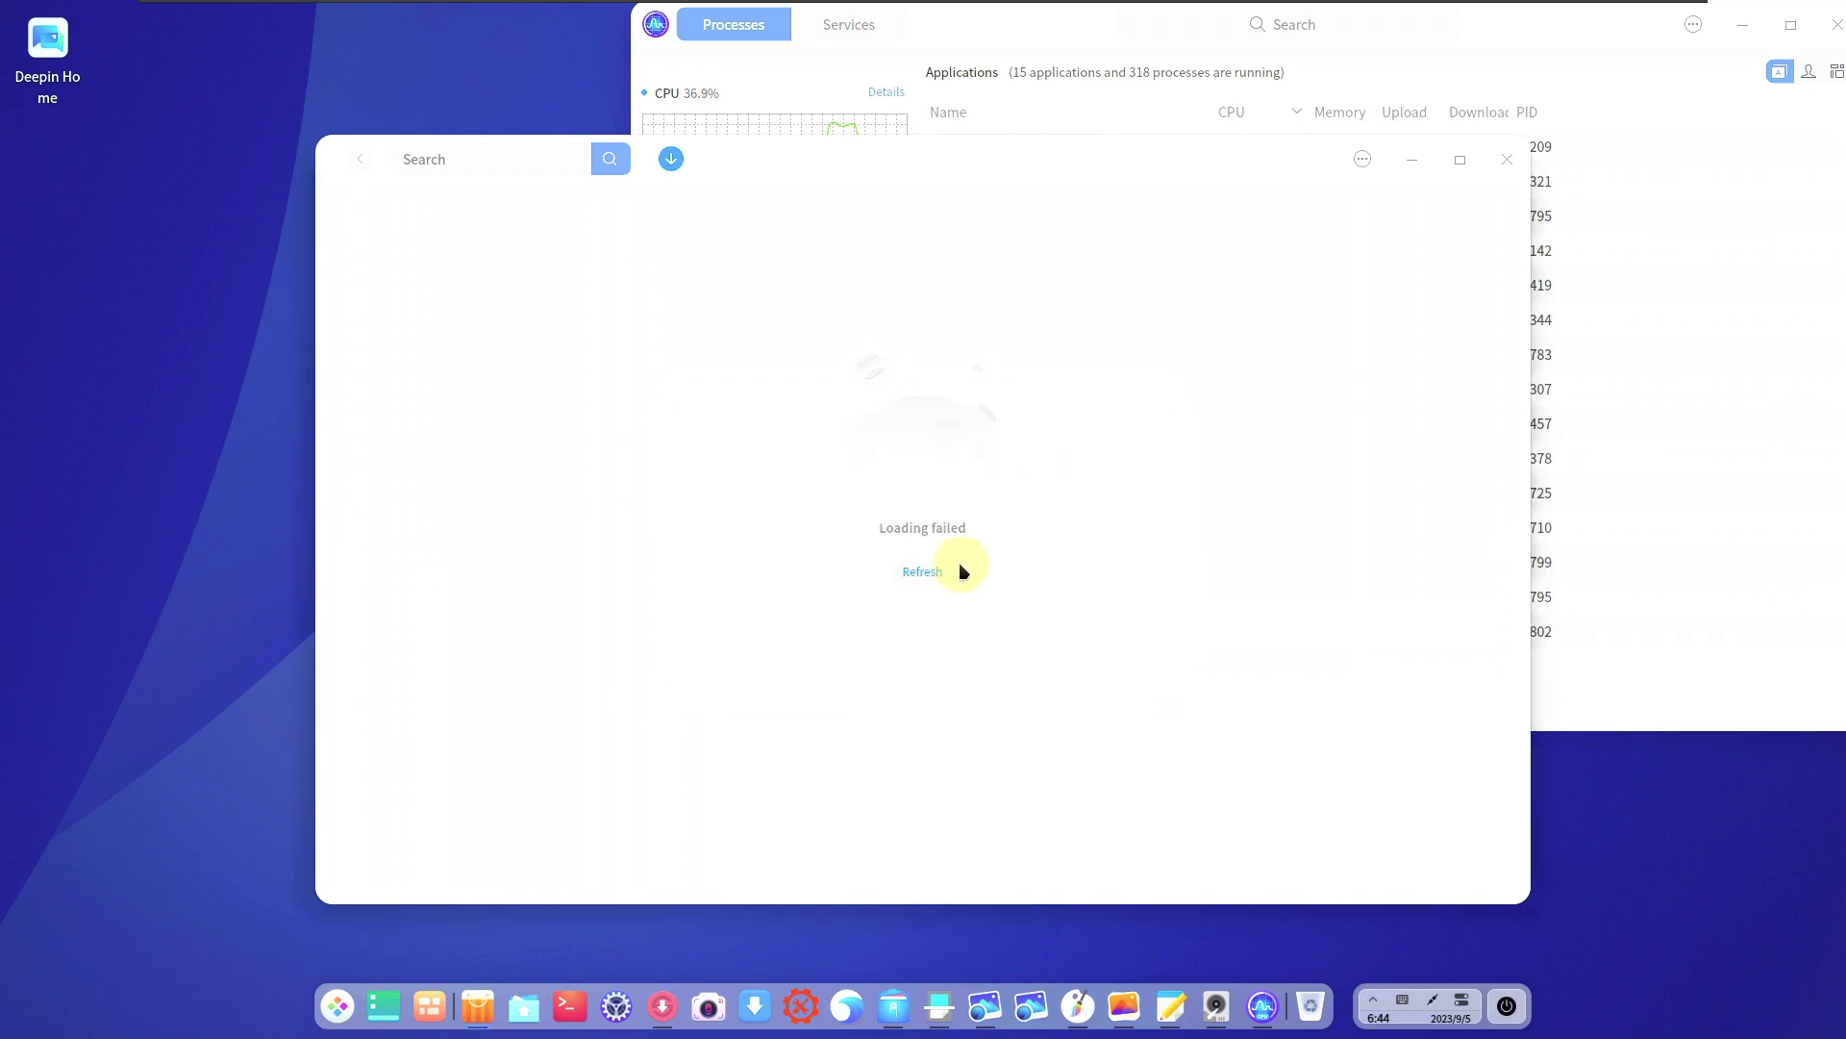
pyautogui.click(919, 573)
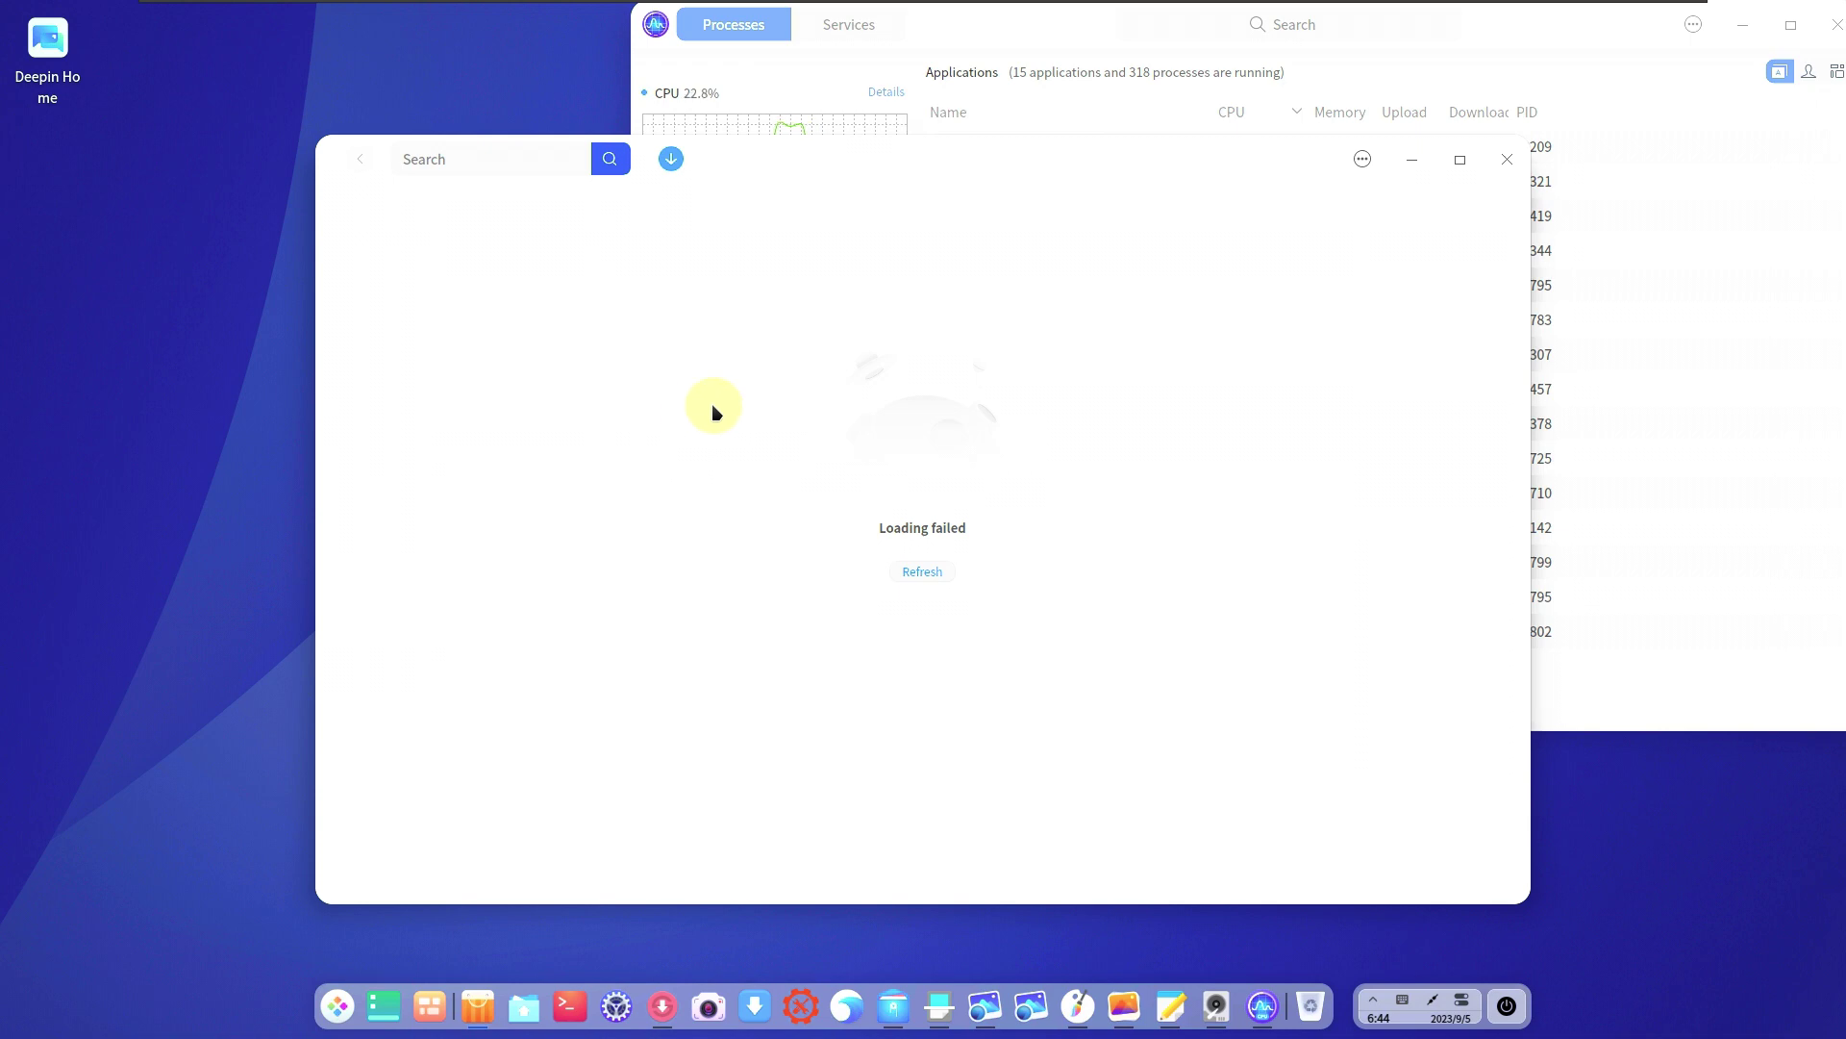
# Shift the App Store window slightly, view its help manual's overview and close the manual
pyautogui.moveTo(1380, 171); pyautogui.dragTo(1327, 164)
pyautogui.click(1325, 160)
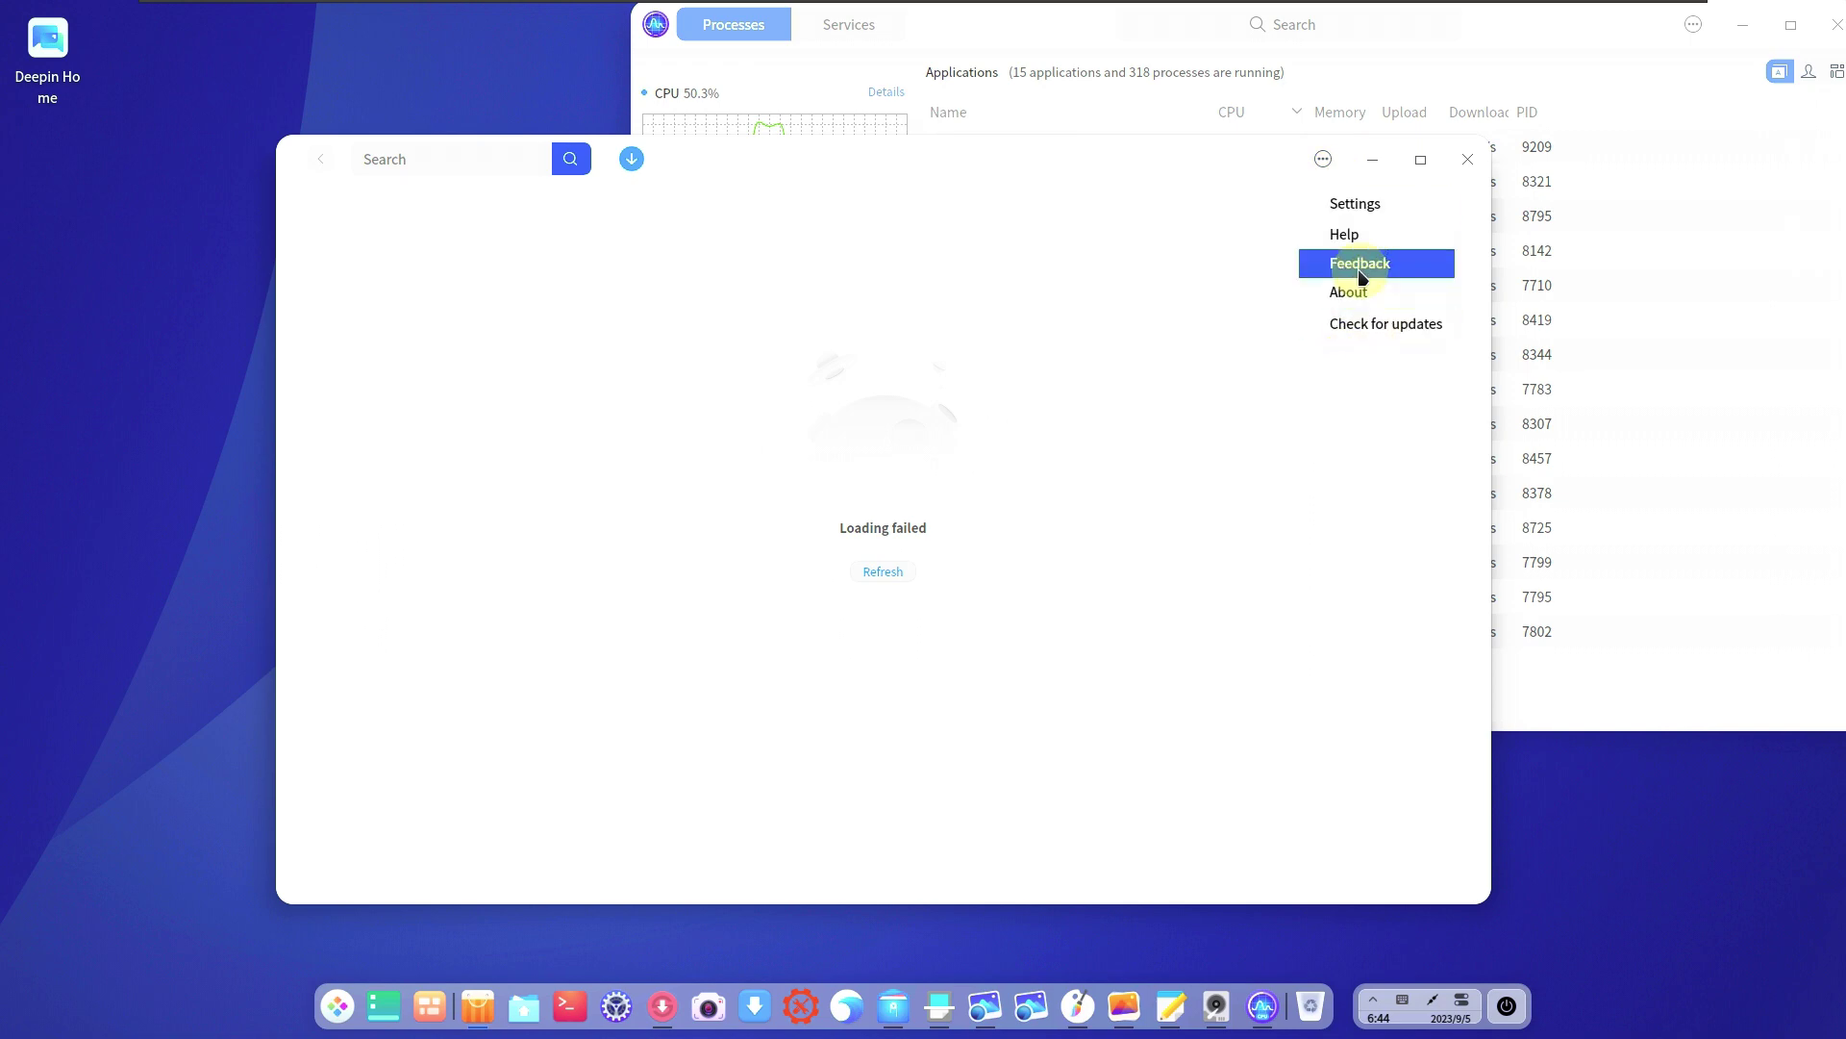
pyautogui.click(1356, 234)
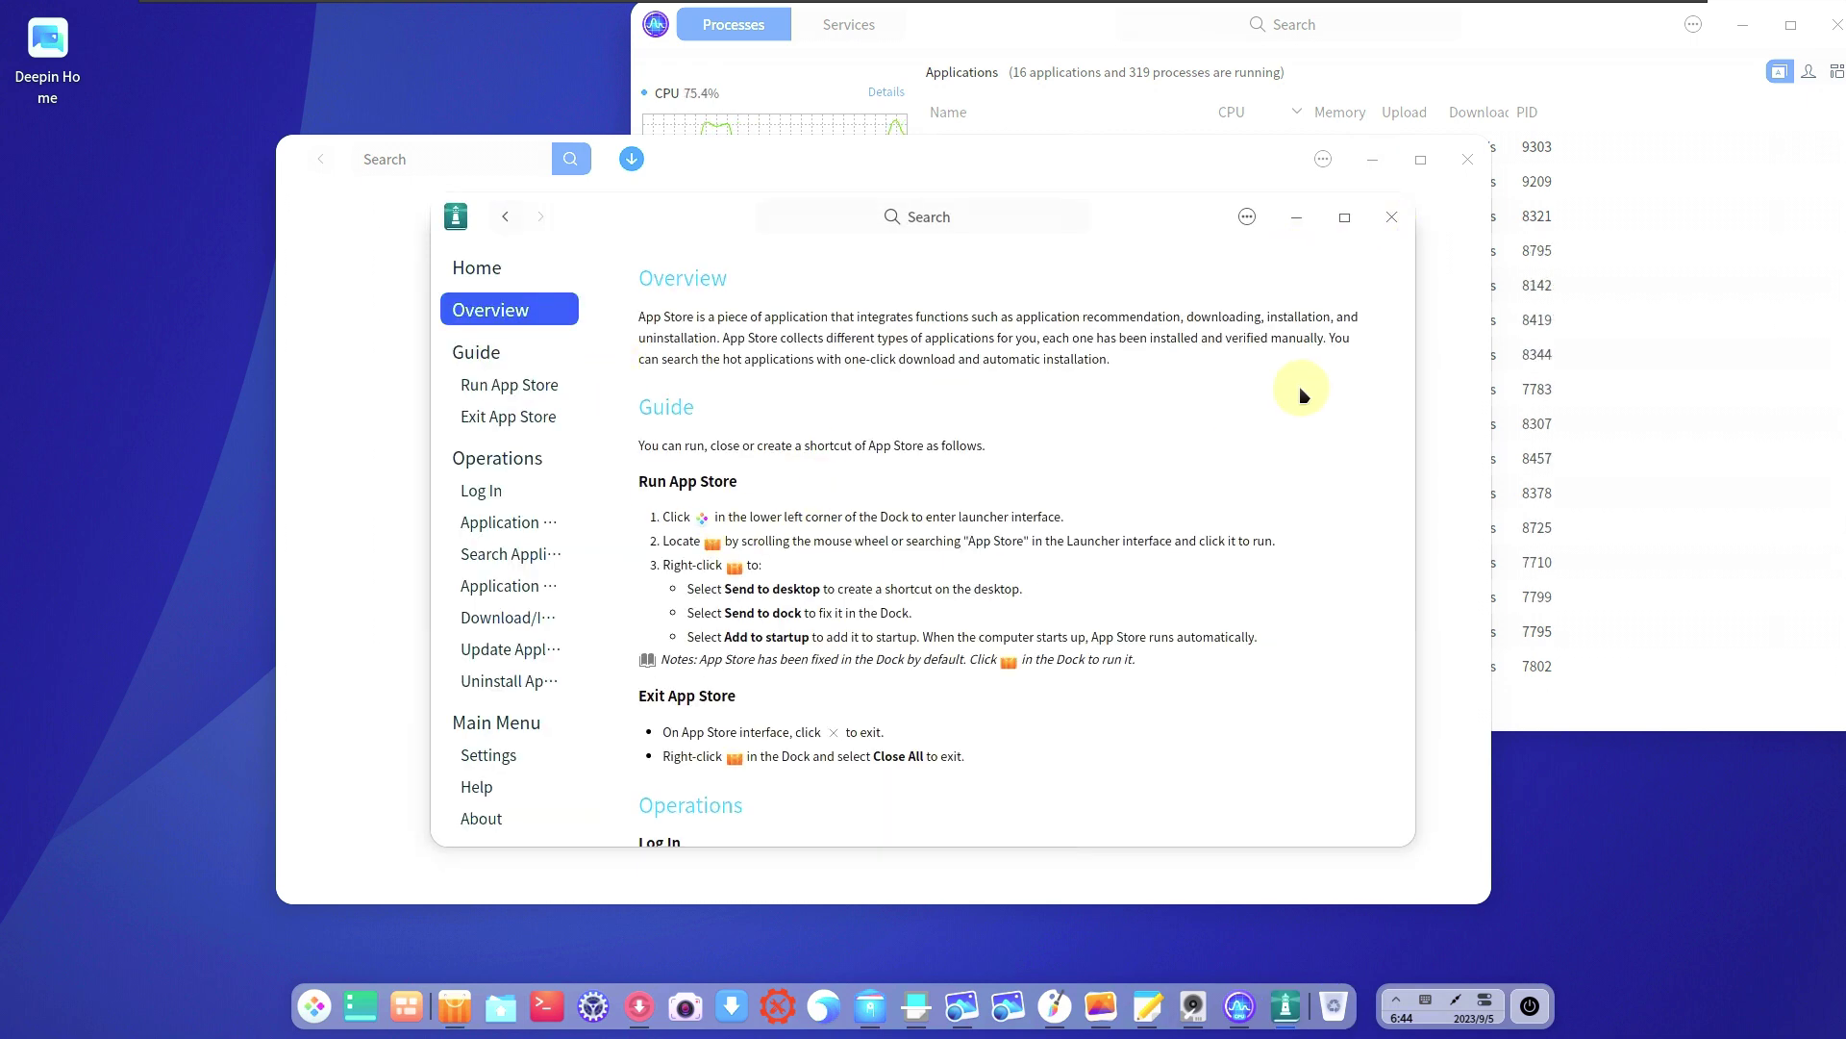
pyautogui.click(1392, 216)
# View App Store's About information, minimize its window and restore it from the dock
pyautogui.click(1323, 161)
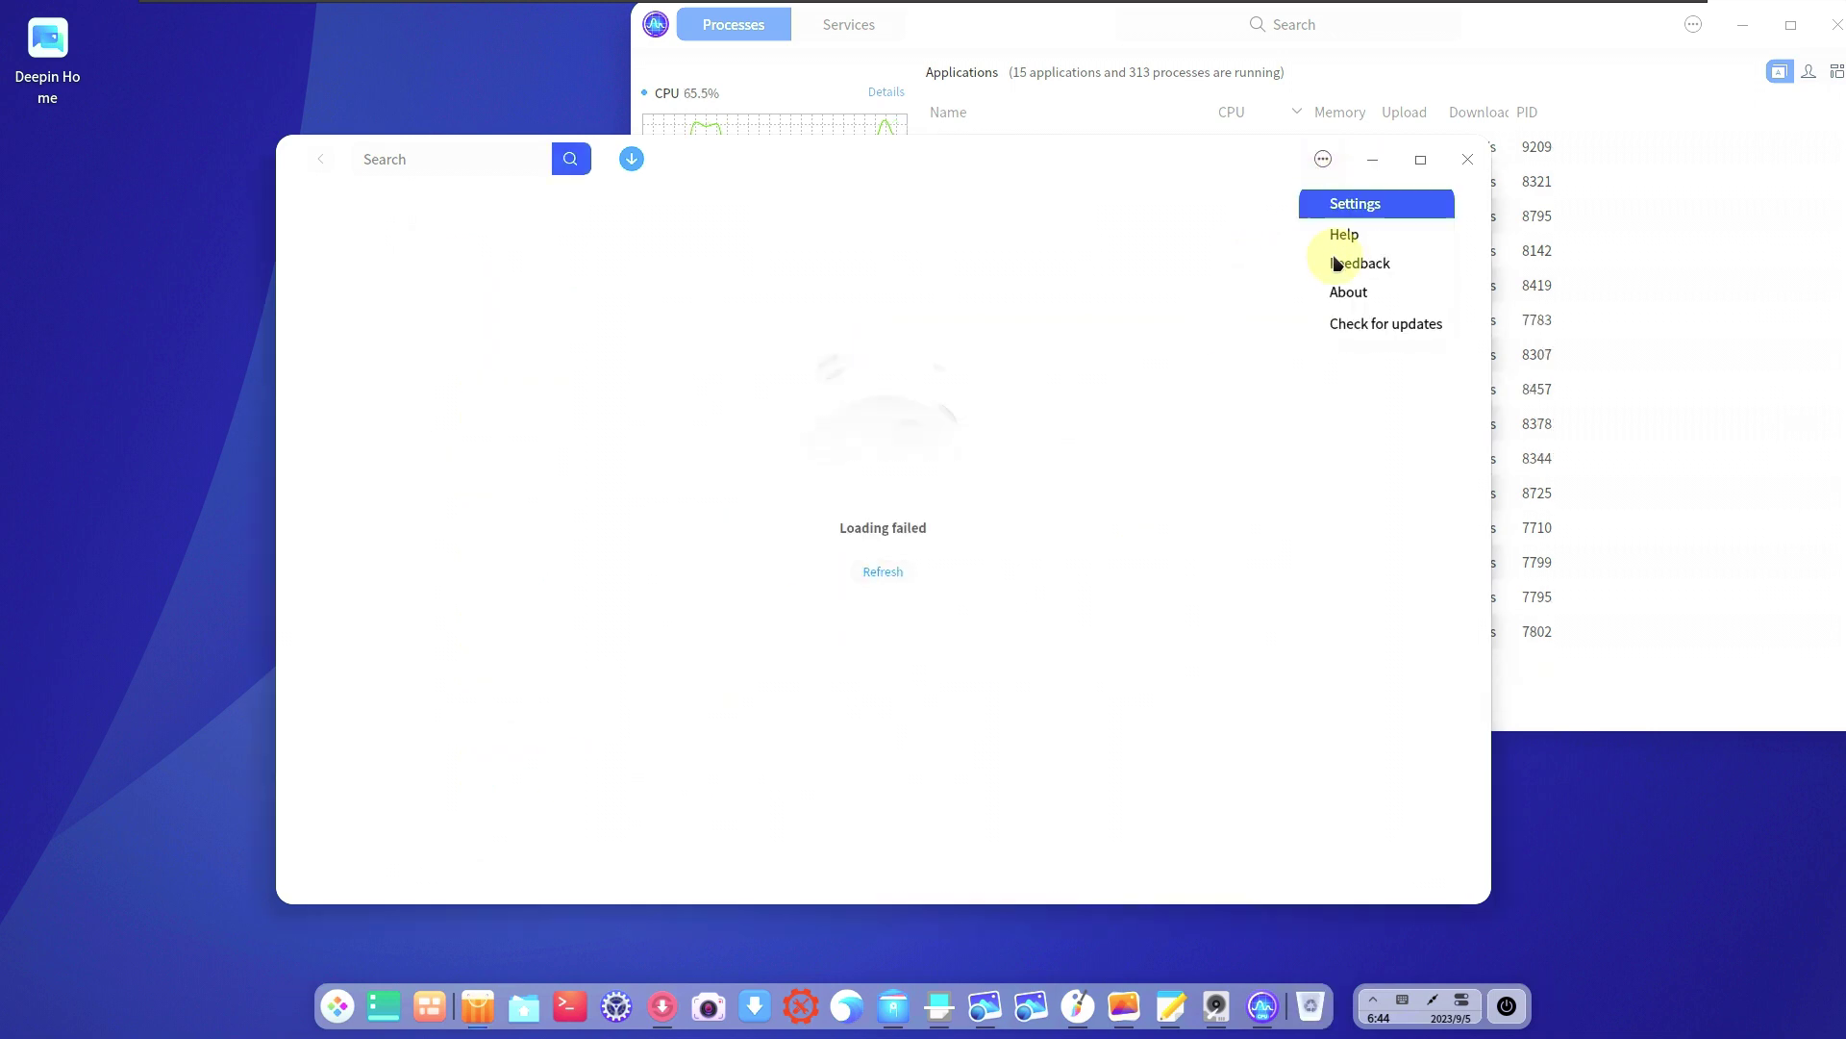
pyautogui.click(1340, 289)
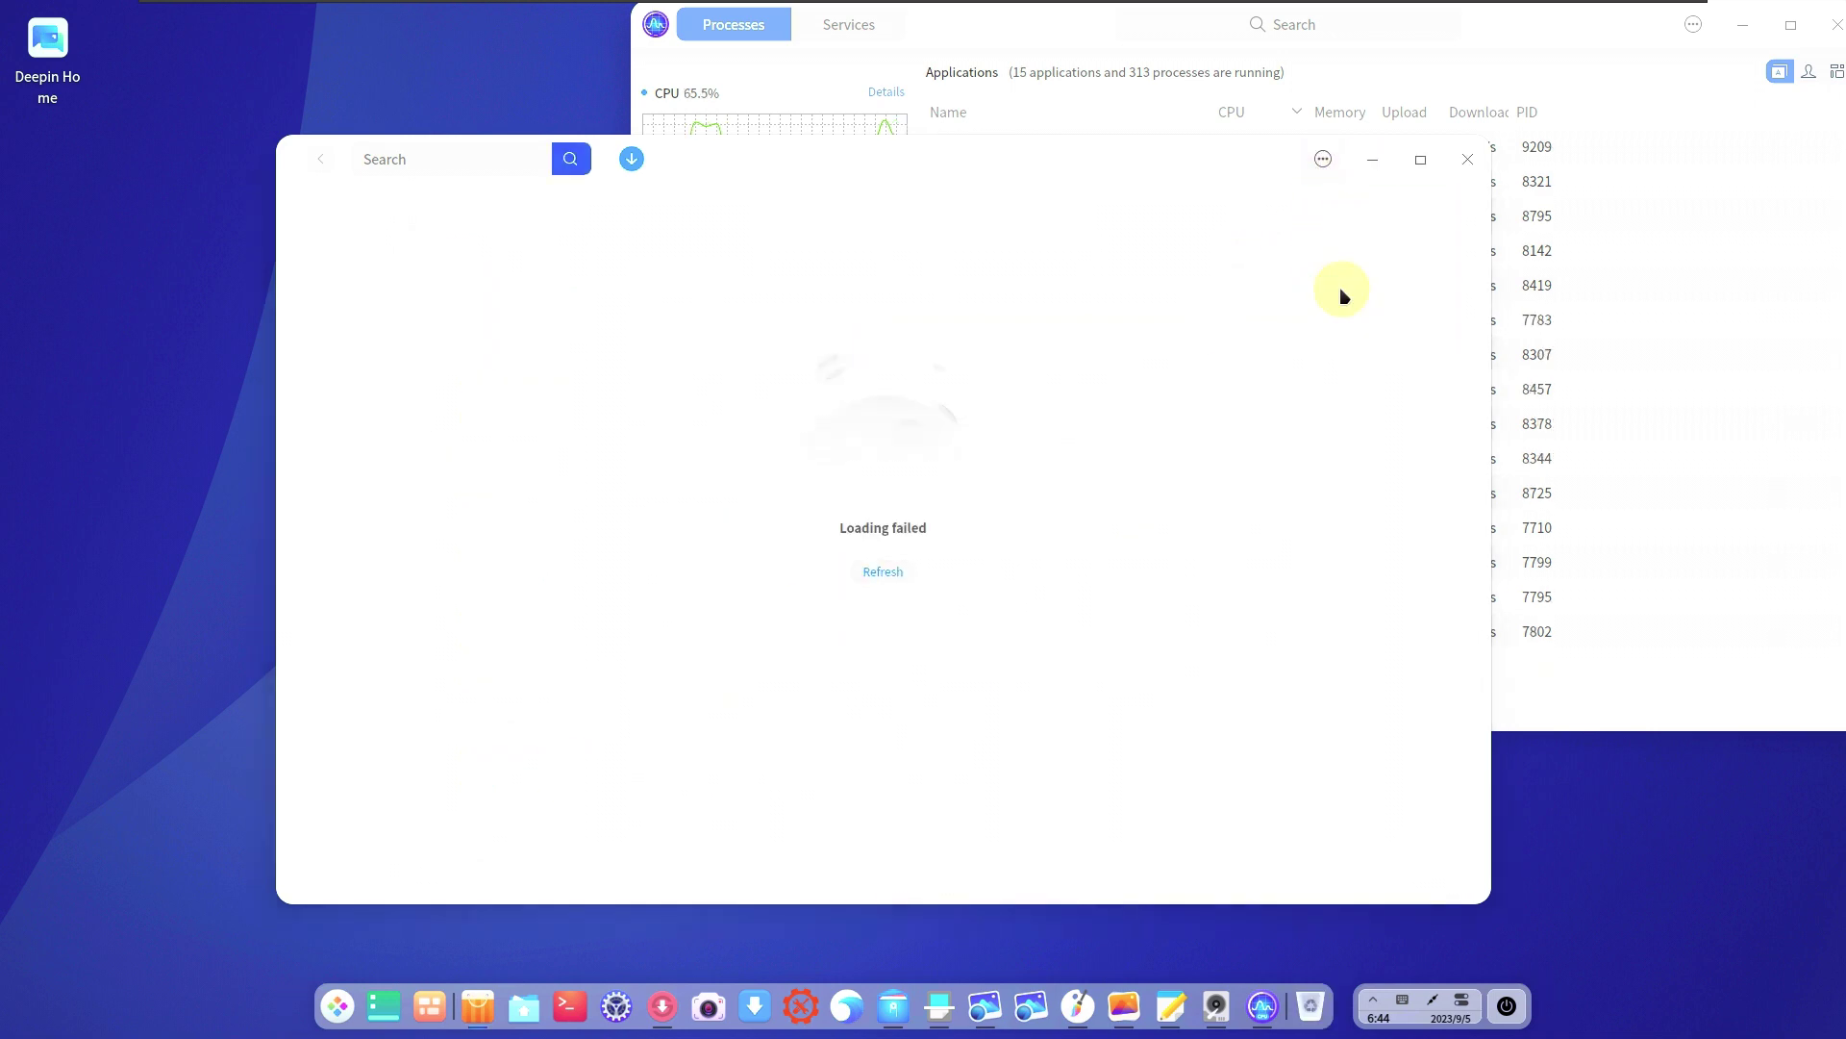
pyautogui.click(1092, 405)
pyautogui.click(1373, 160)
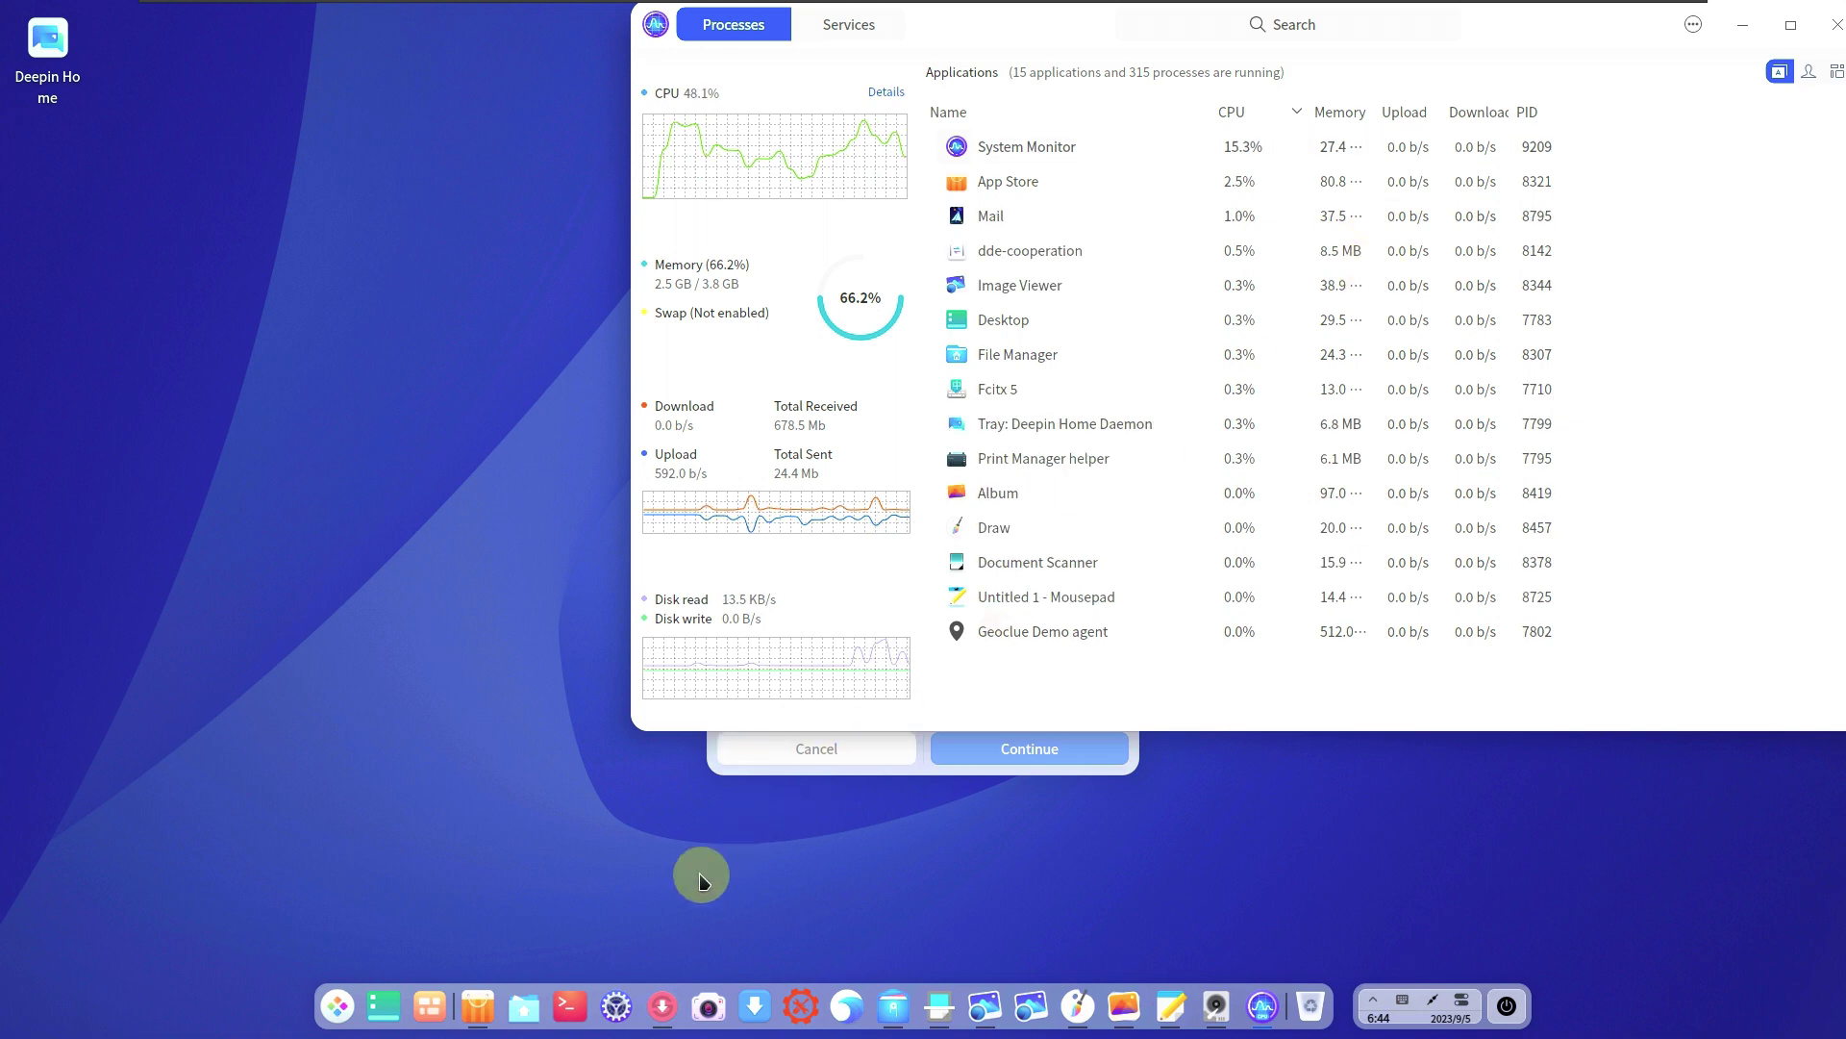
pyautogui.click(478, 1006)
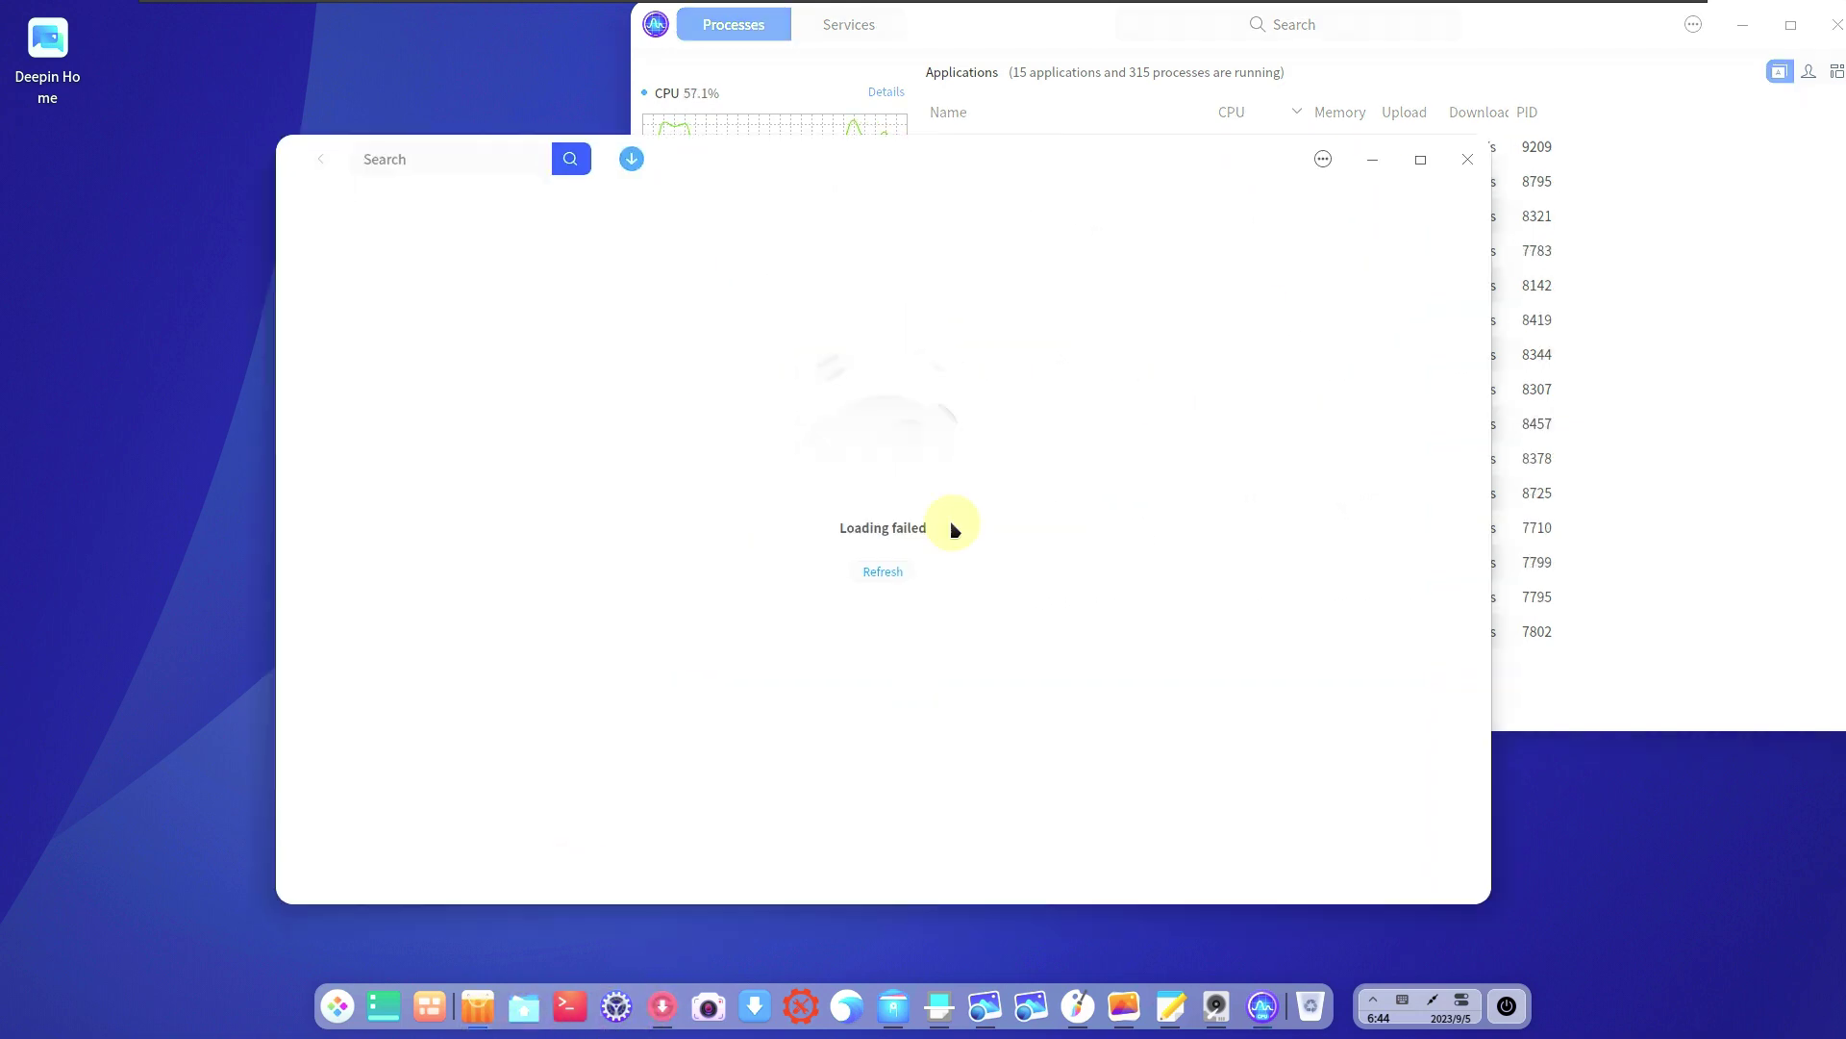
# Review App Store's settings without changing any option, and close the App Store window
pyautogui.click(1323, 160)
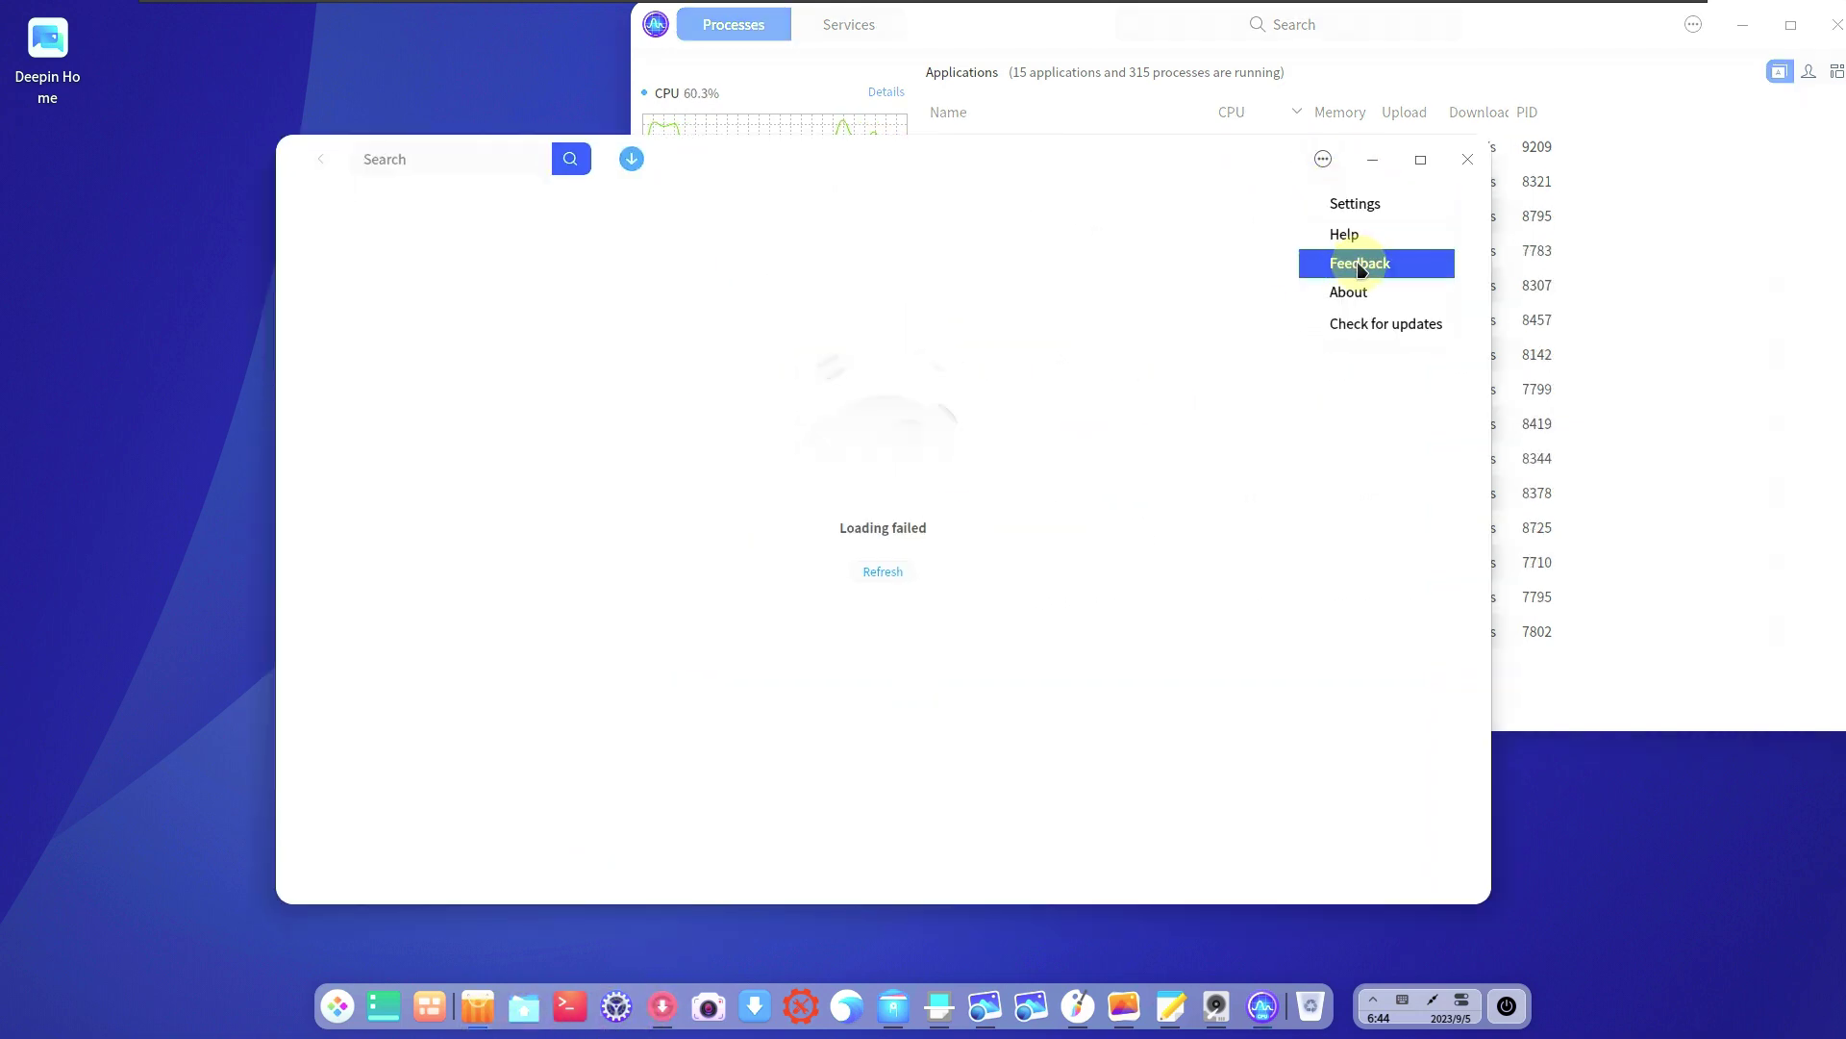
pyautogui.click(1355, 203)
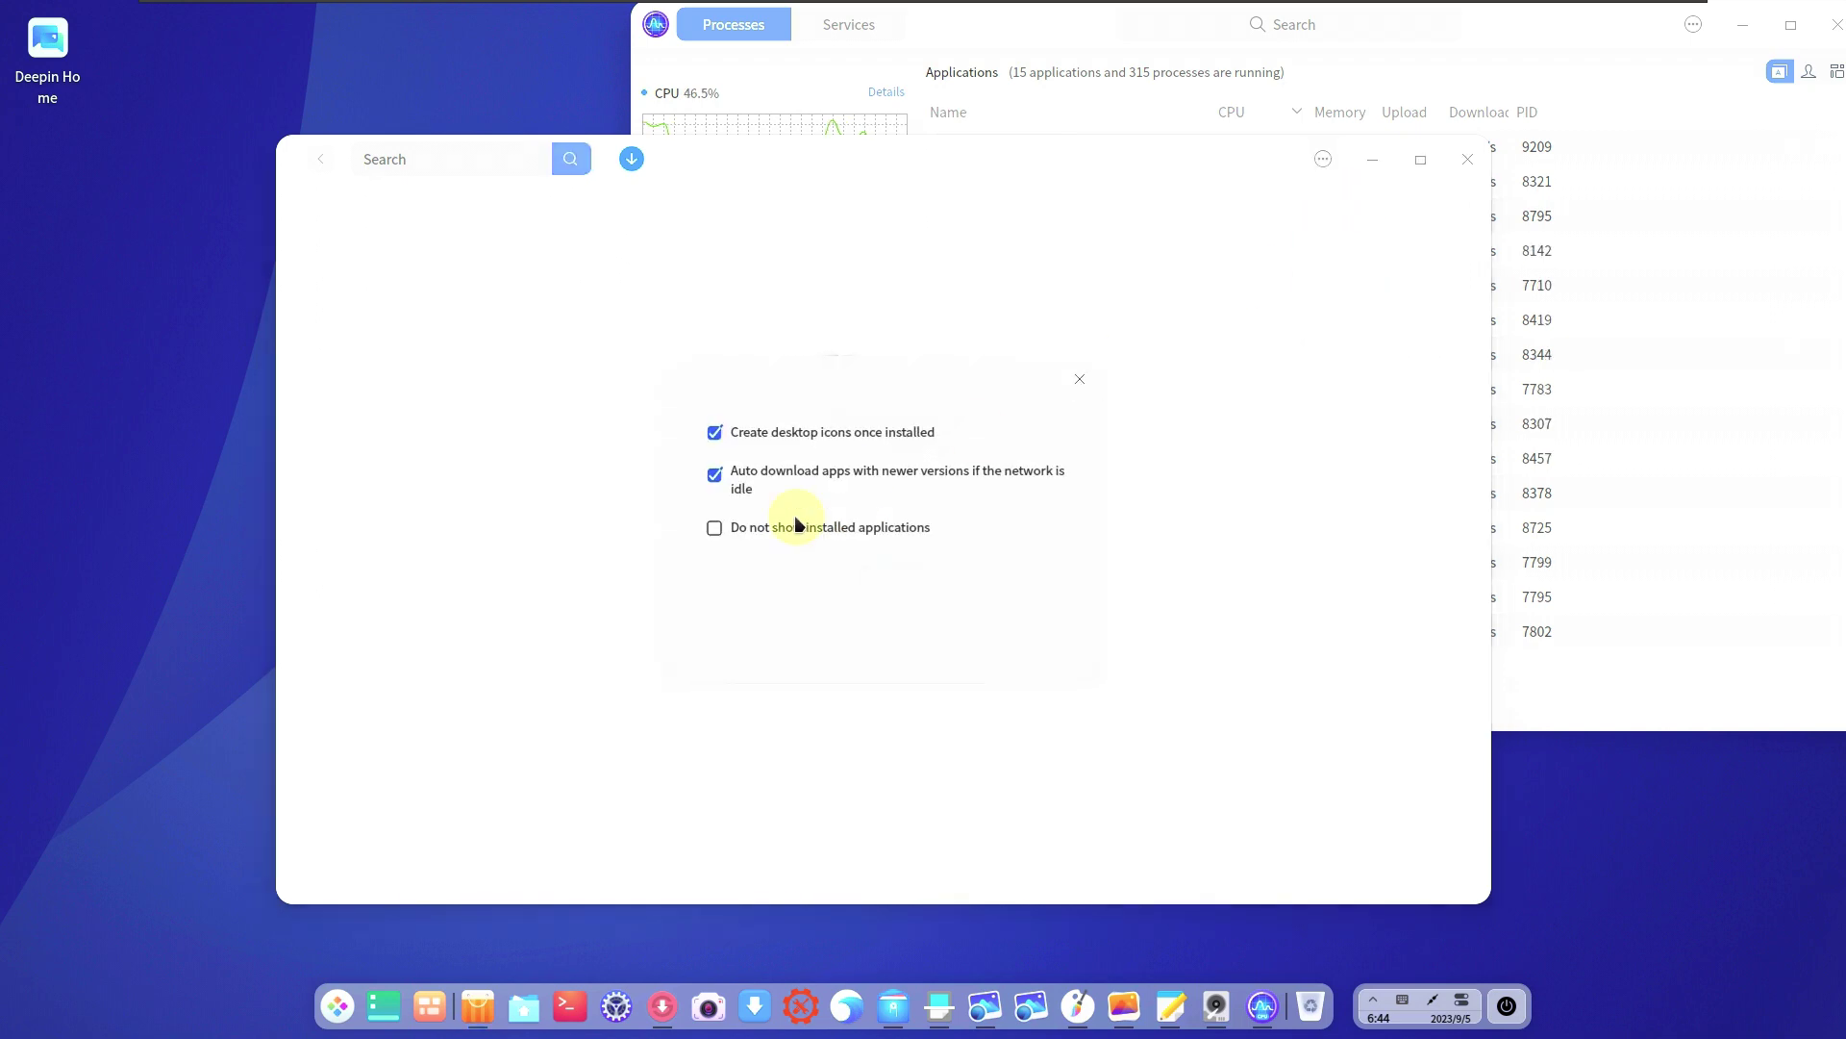
pyautogui.click(1079, 379)
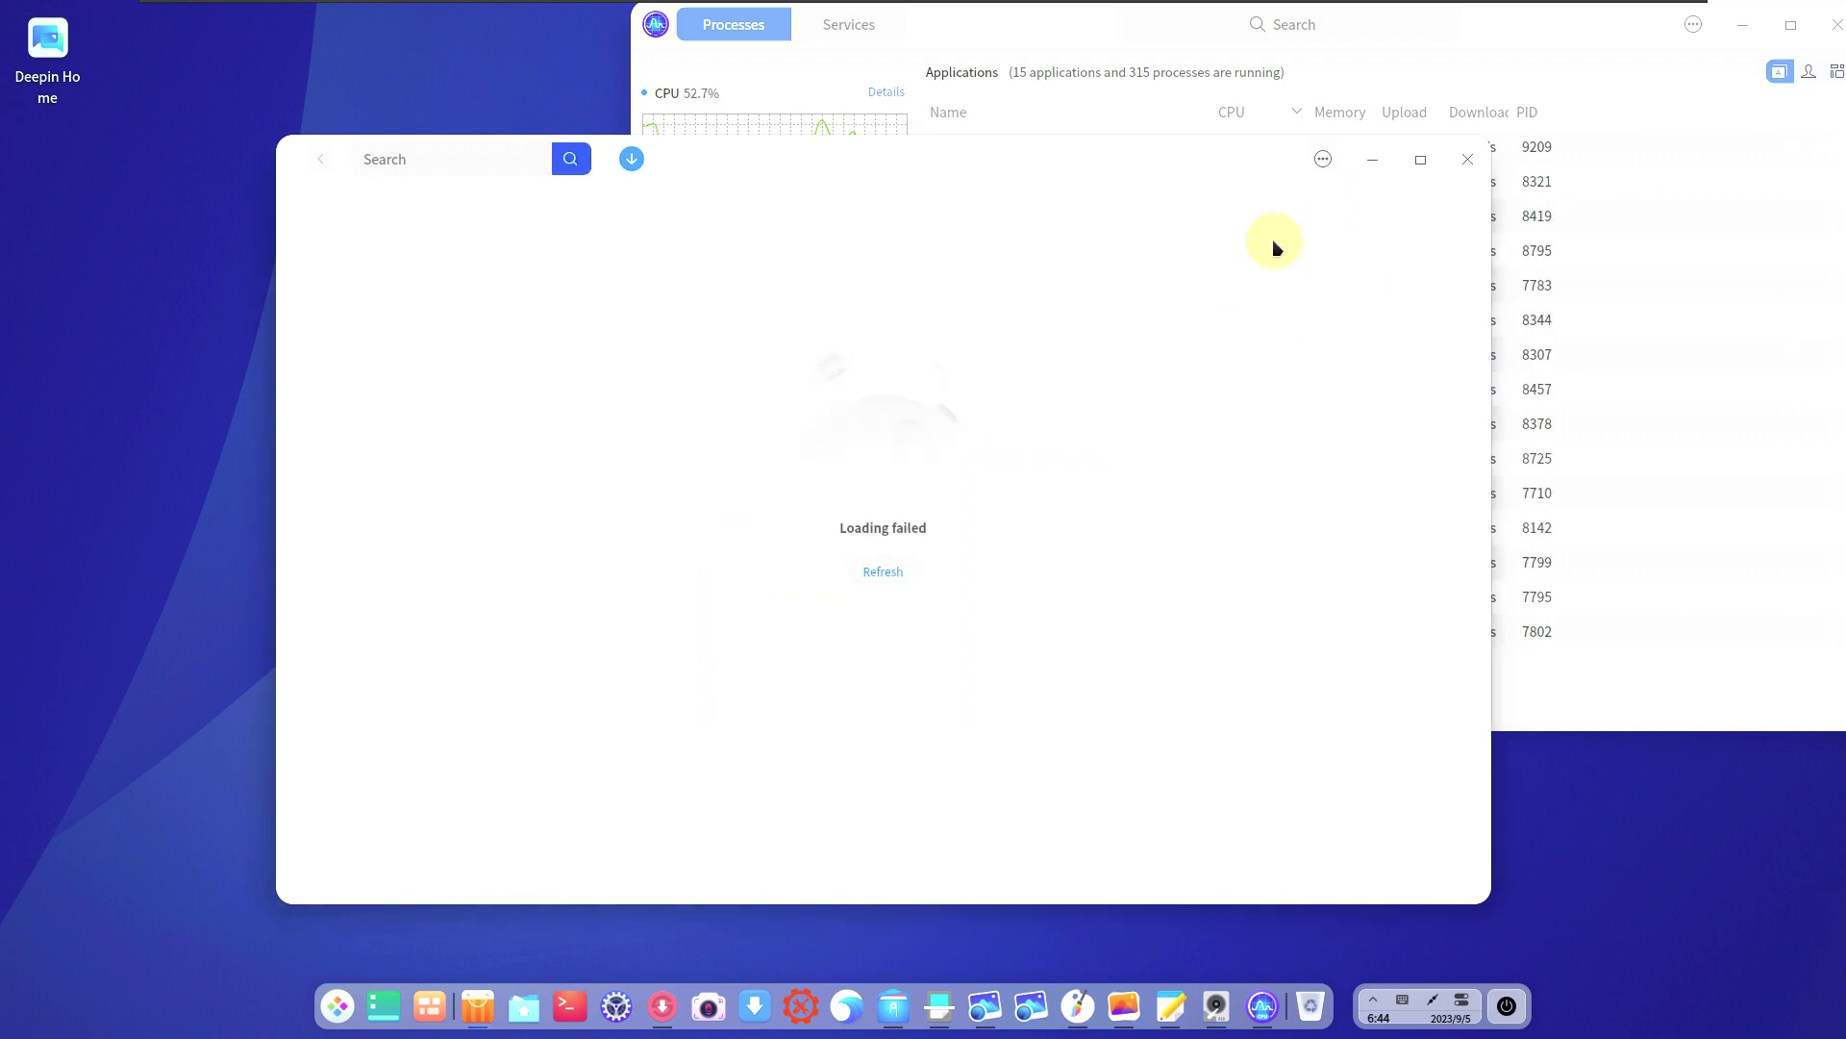
pyautogui.click(1467, 162)
# Bring up Synaptic Package Manager, enlarge its window and view its About information
pyautogui.click(663, 1006)
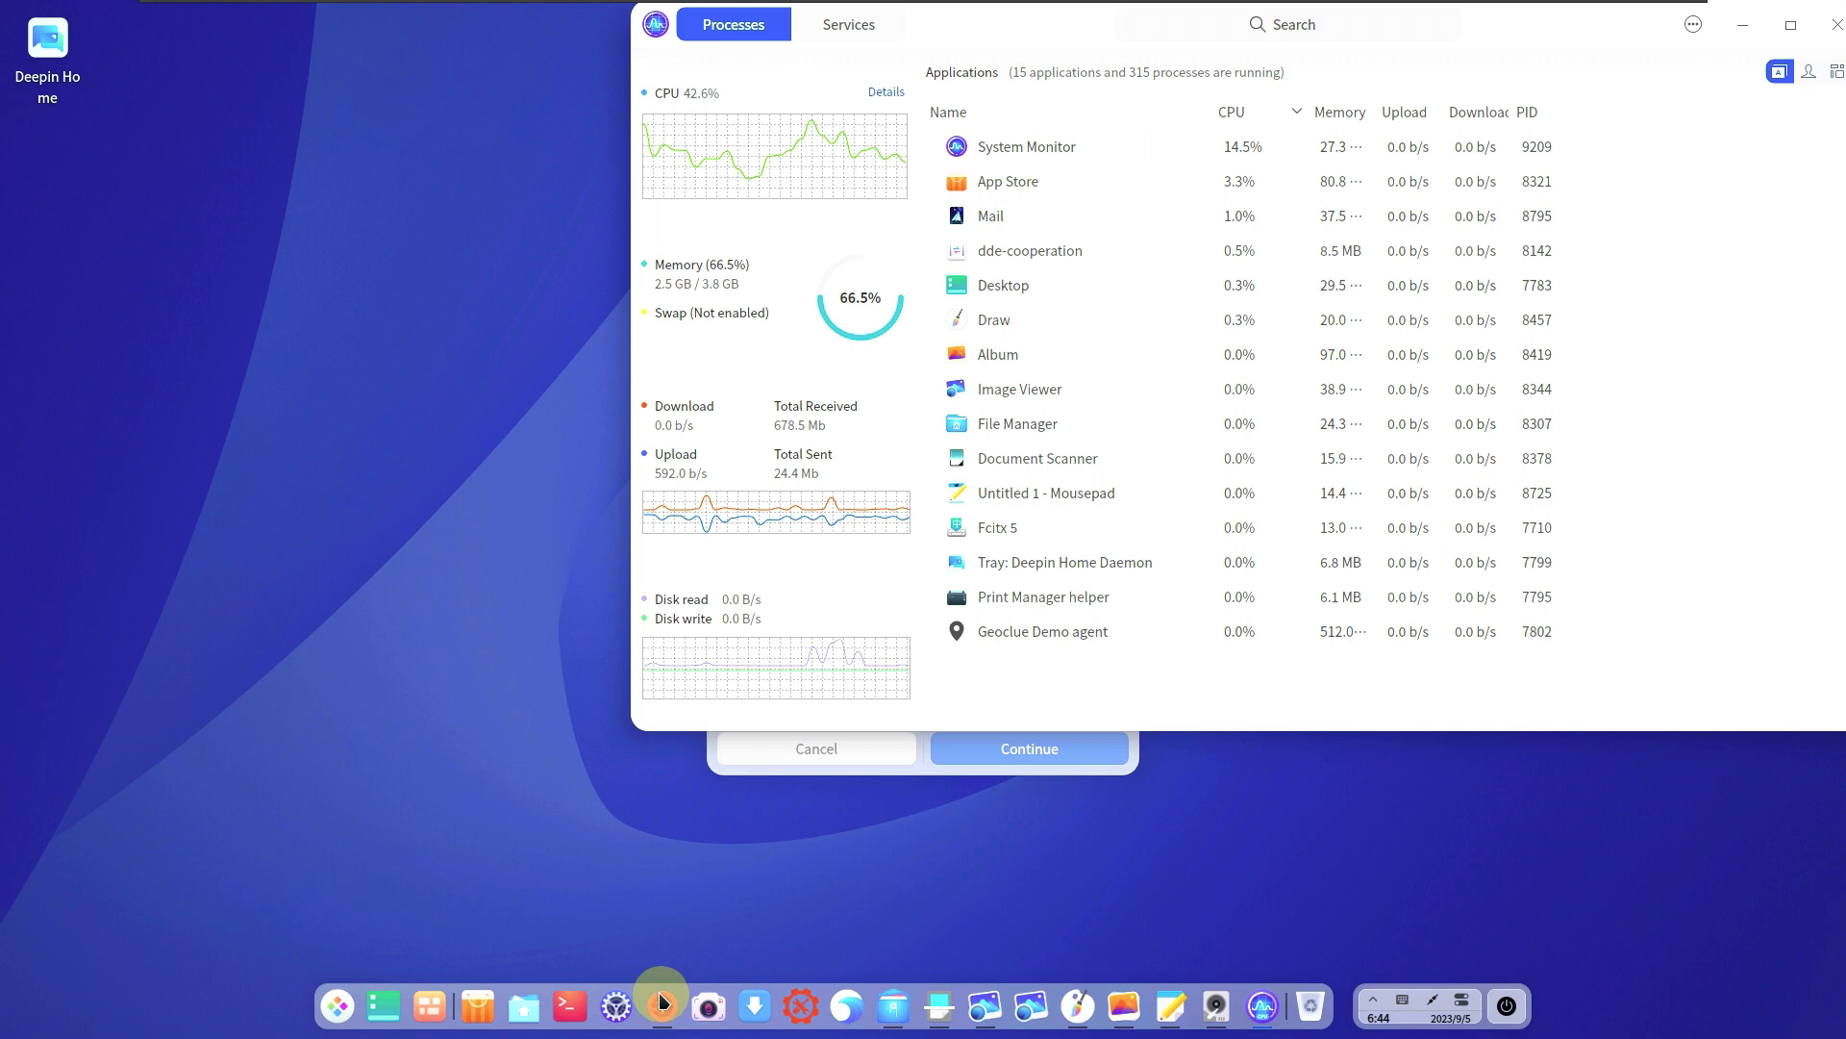
pyautogui.click(975, 541)
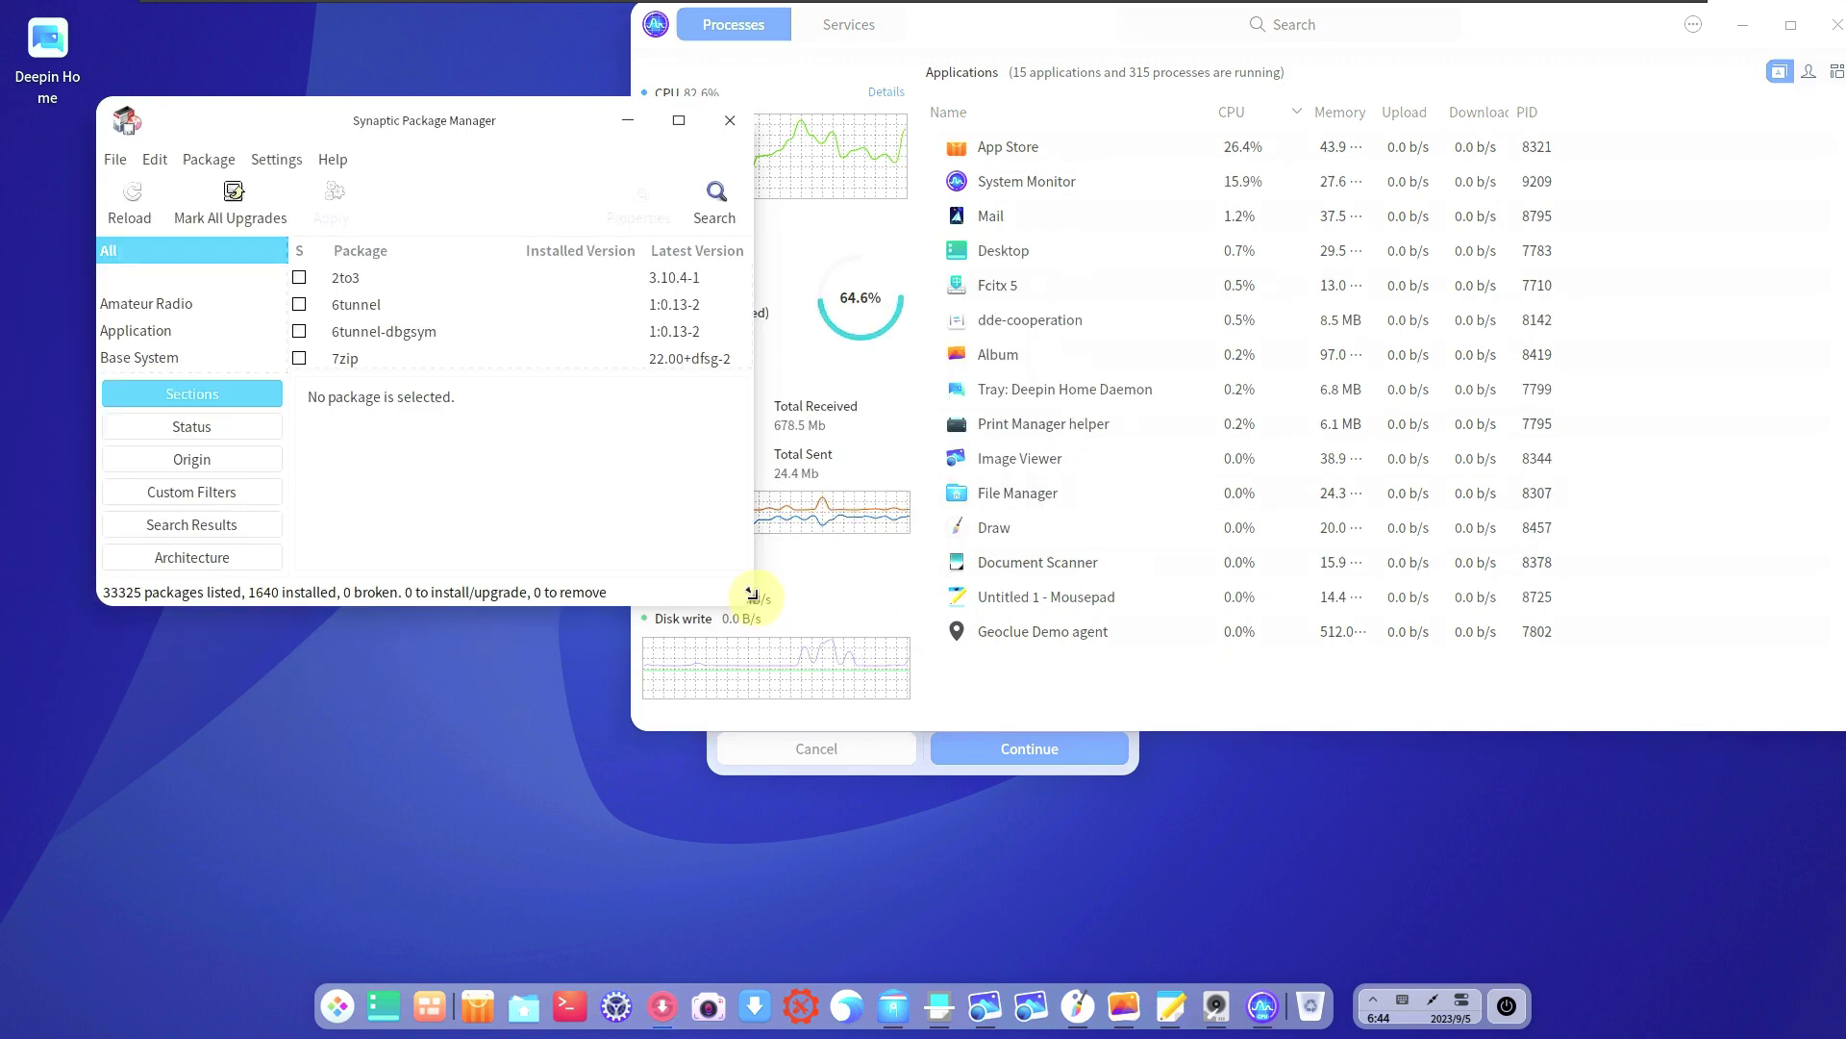
pyautogui.moveTo(751, 594); pyautogui.dragTo(1414, 939)
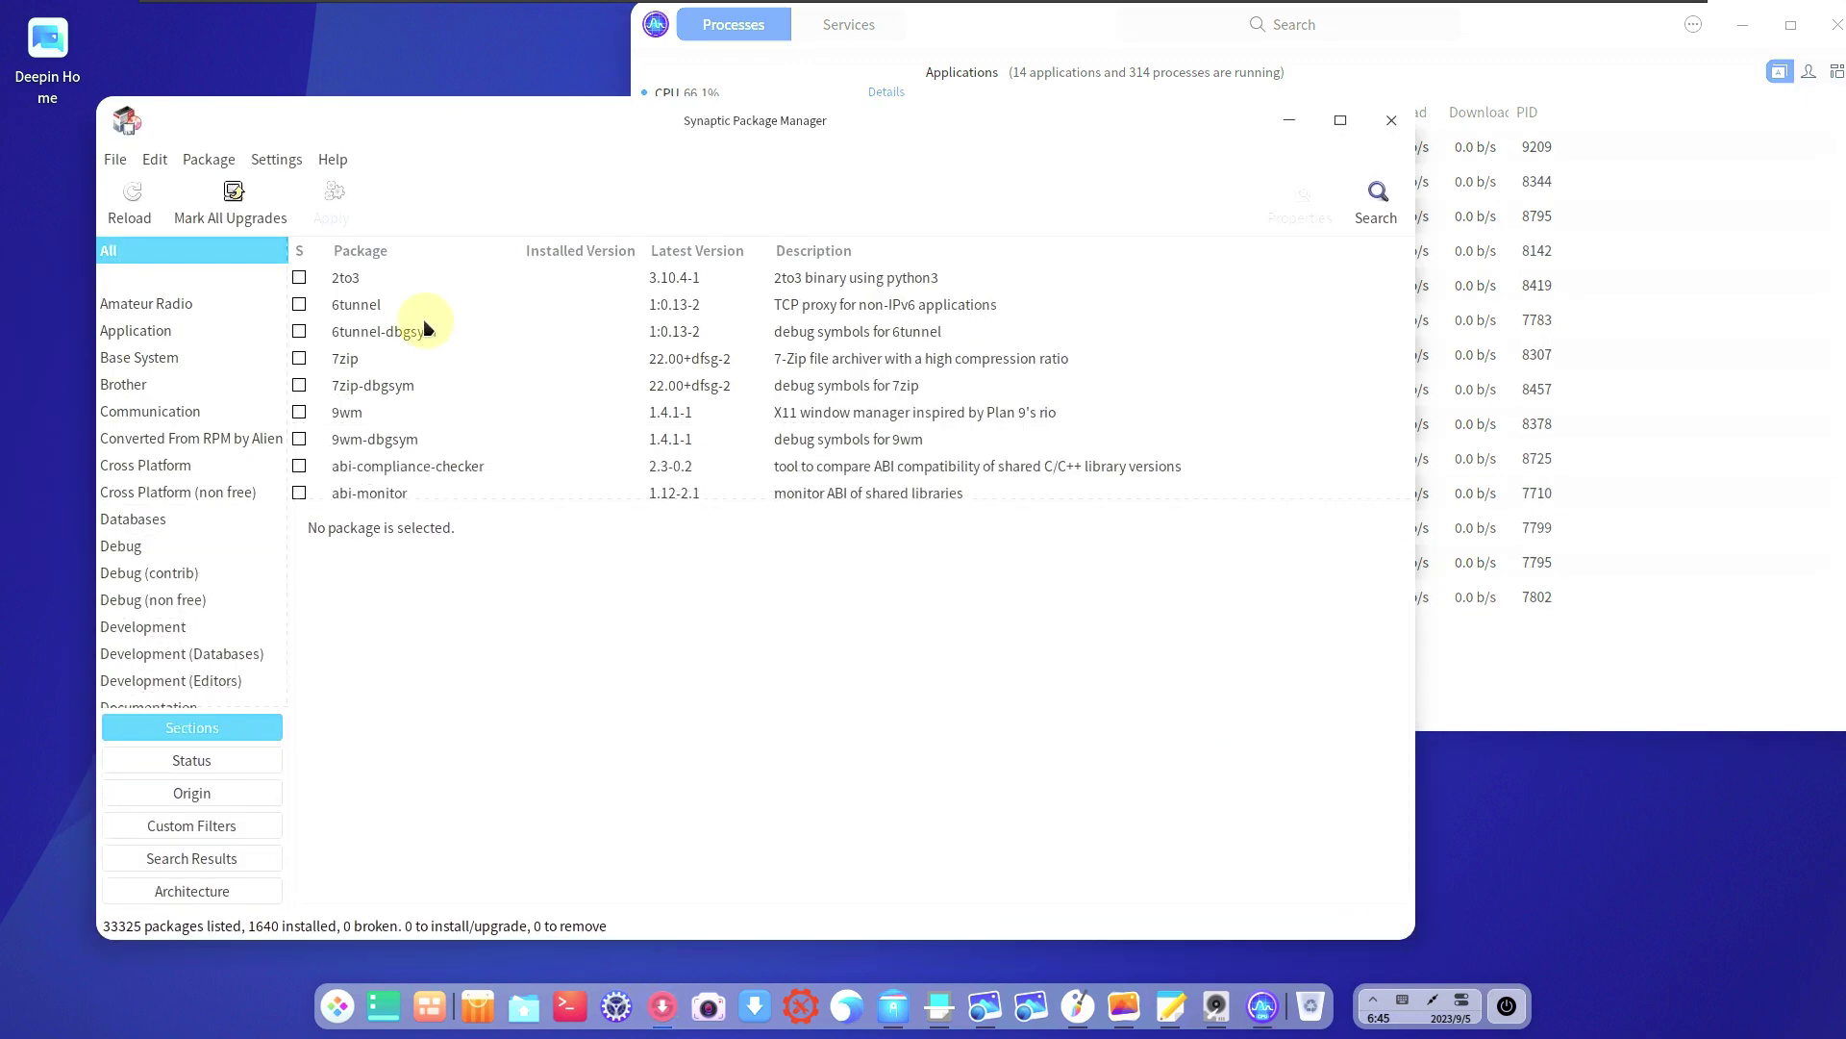
pyautogui.click(337, 159)
pyautogui.click(404, 273)
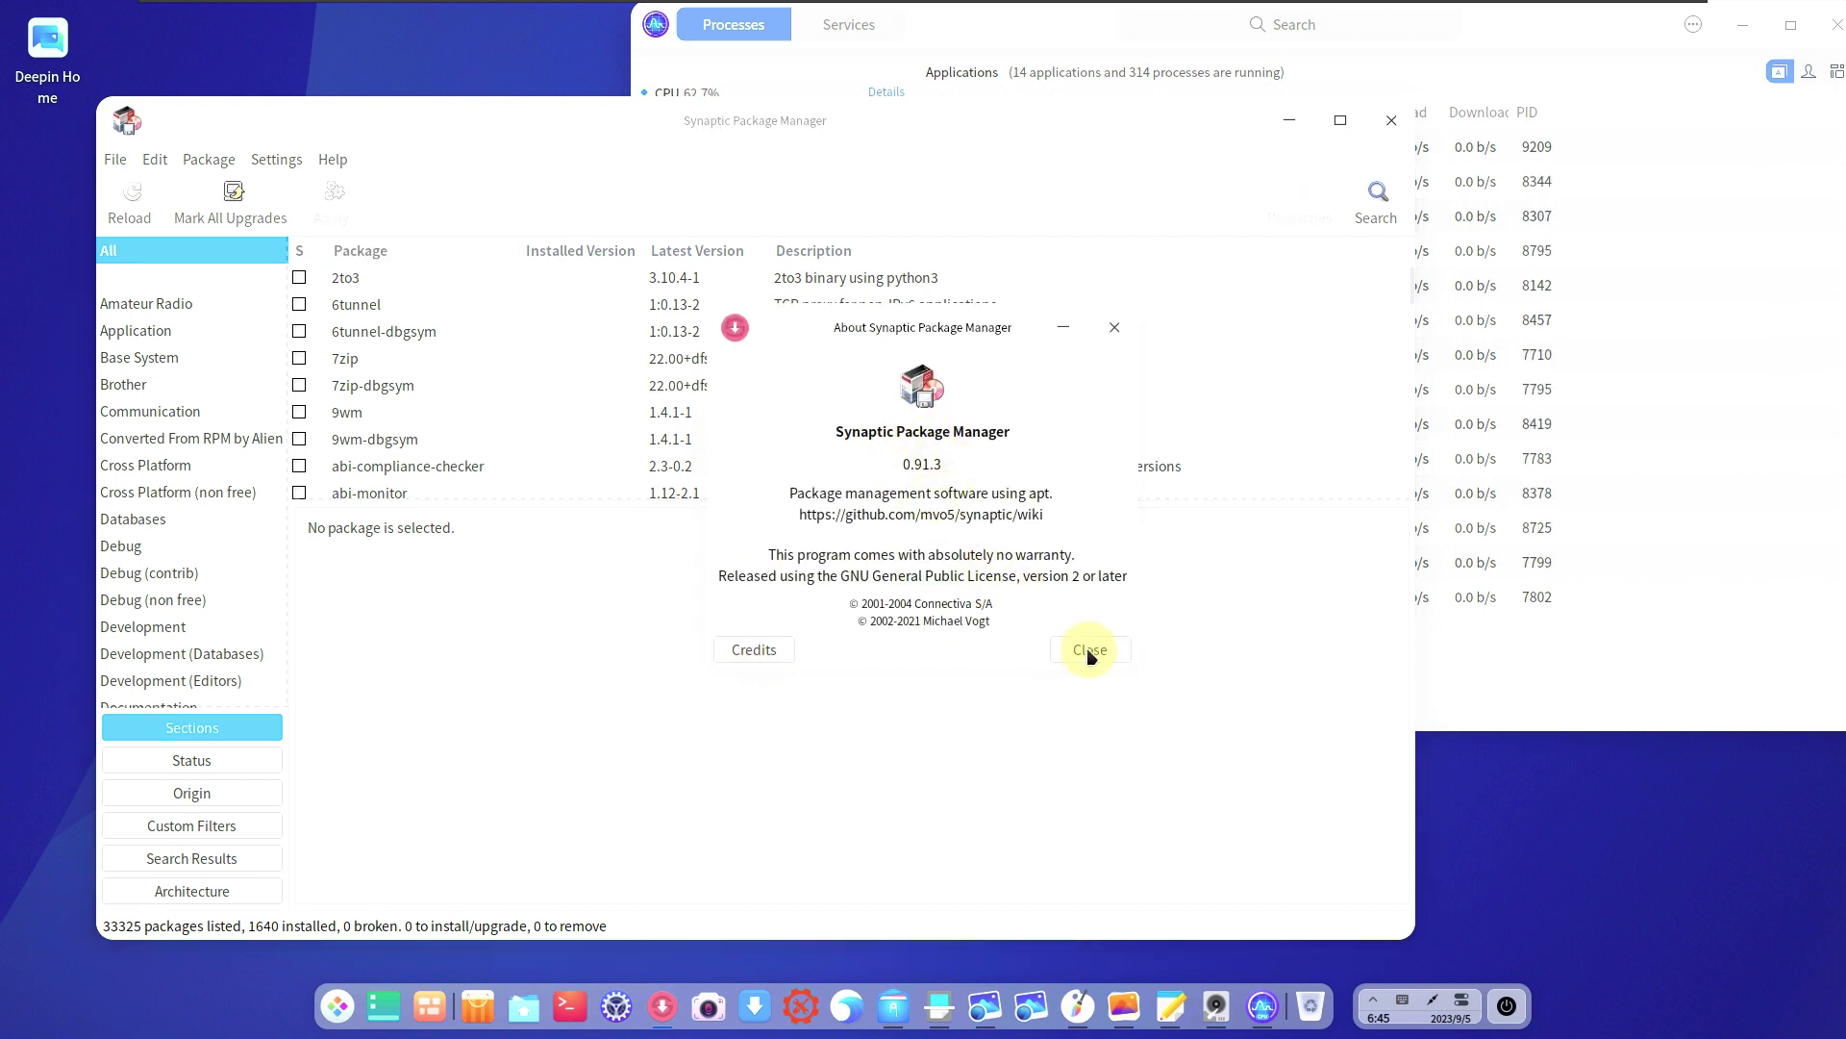
pyautogui.click(1089, 650)
# Enlarge Synaptic's package list area, sort the packages by status and move the window slightly up
pyautogui.moveTo(1042, 504); pyautogui.dragTo(1044, 865)
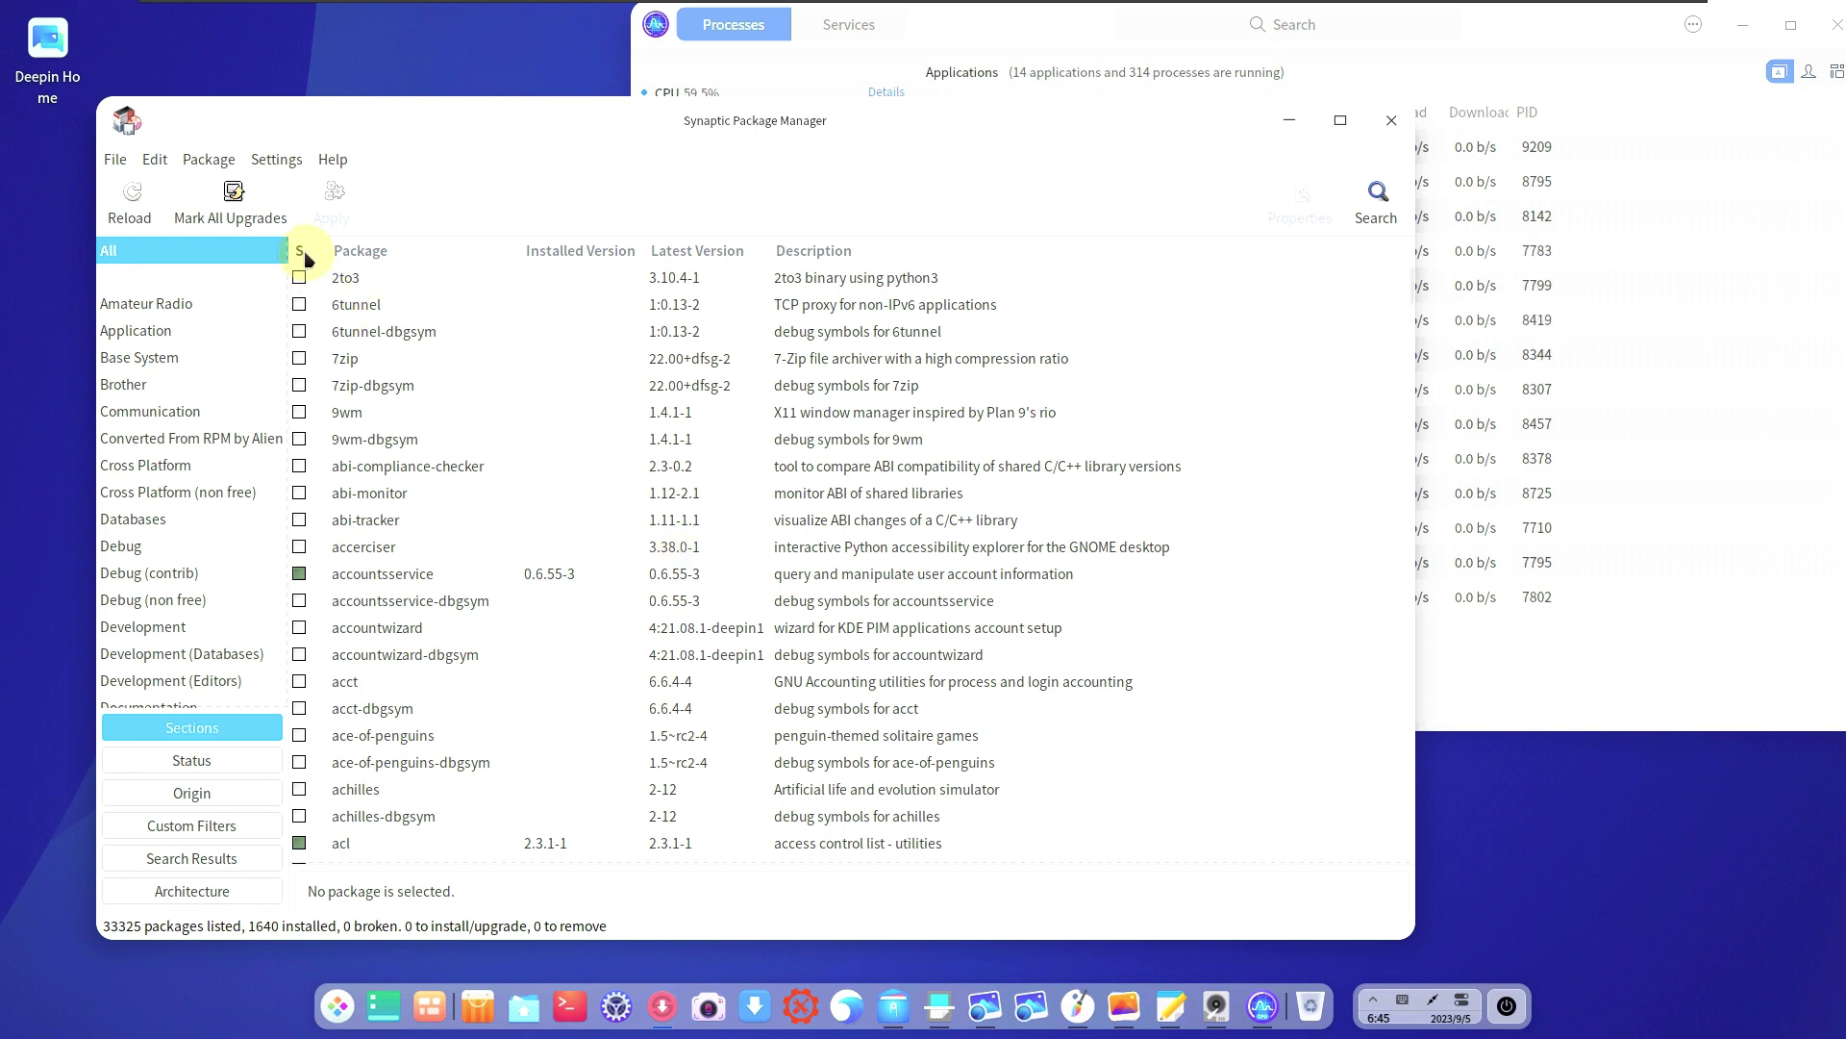
pyautogui.click(304, 252)
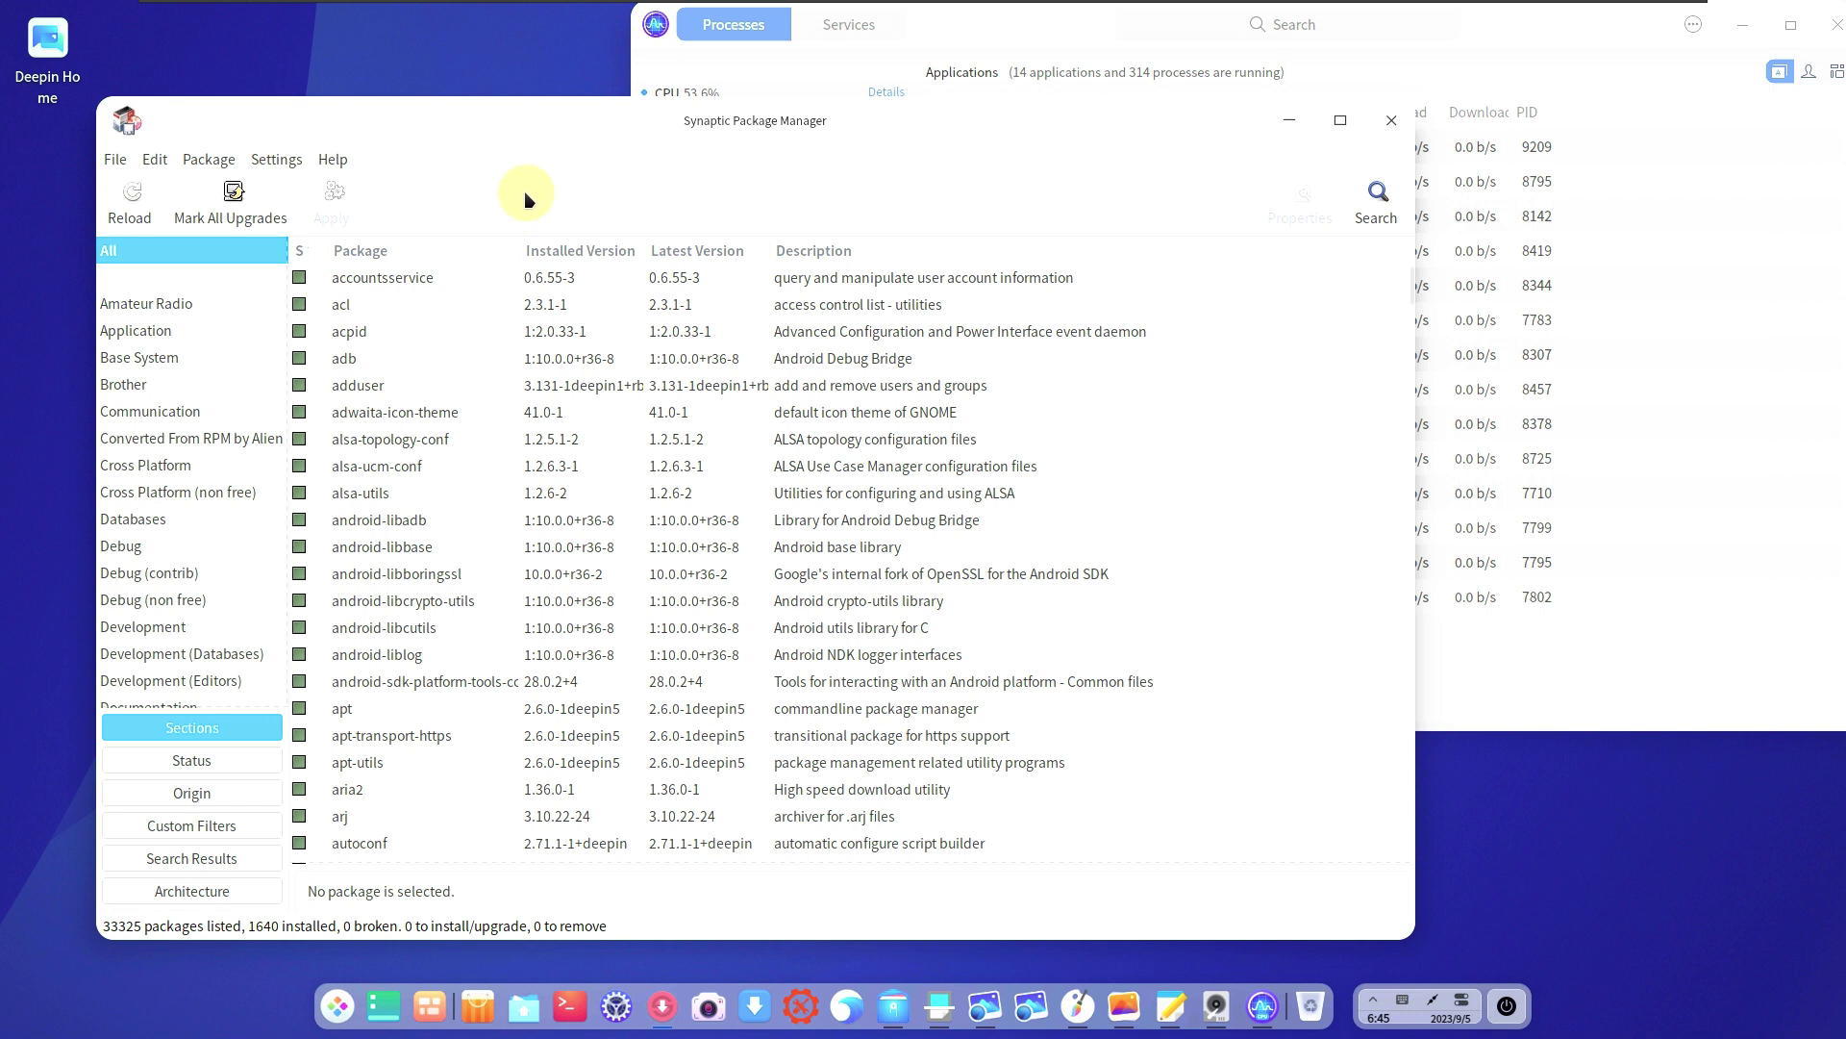
pyautogui.moveTo(538, 127); pyautogui.dragTo(540, 74)
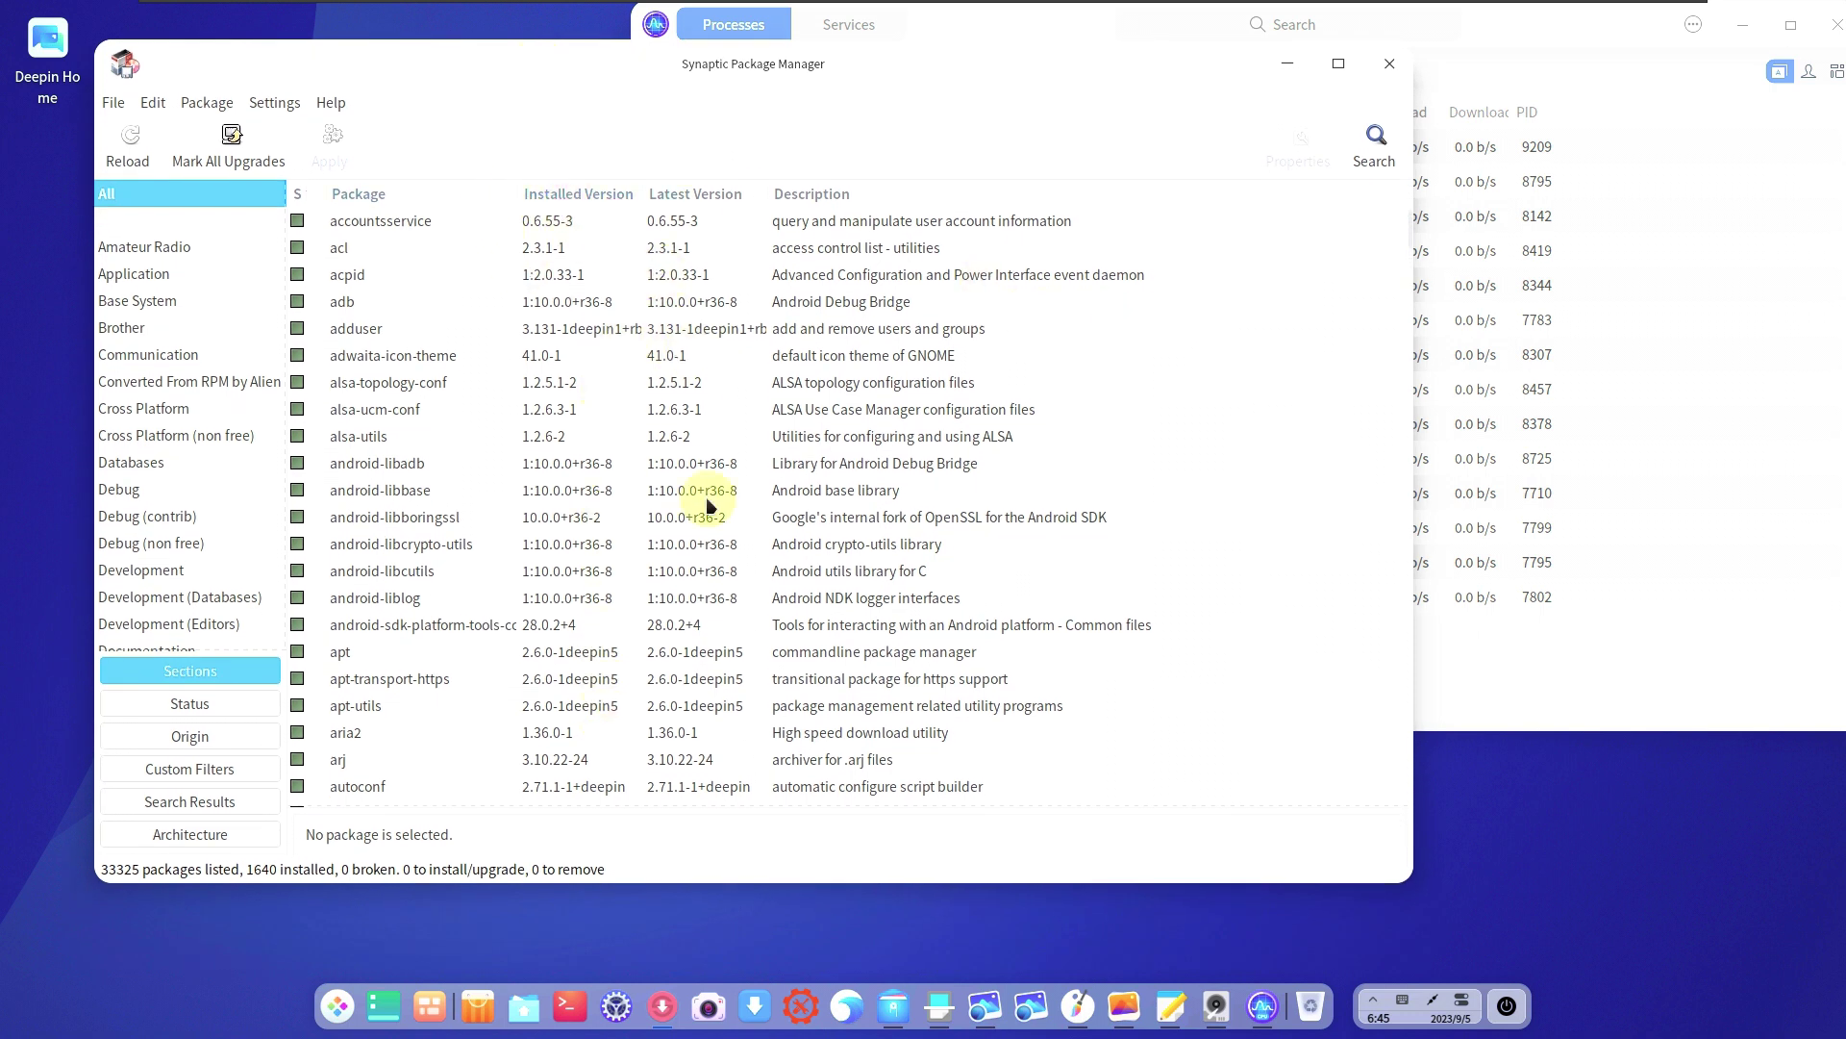
# Browse the sorted package list, return to its beginning and close Synaptic Package Manager
pyautogui.moveTo(1406, 219); pyautogui.dragTo(1406, 269)
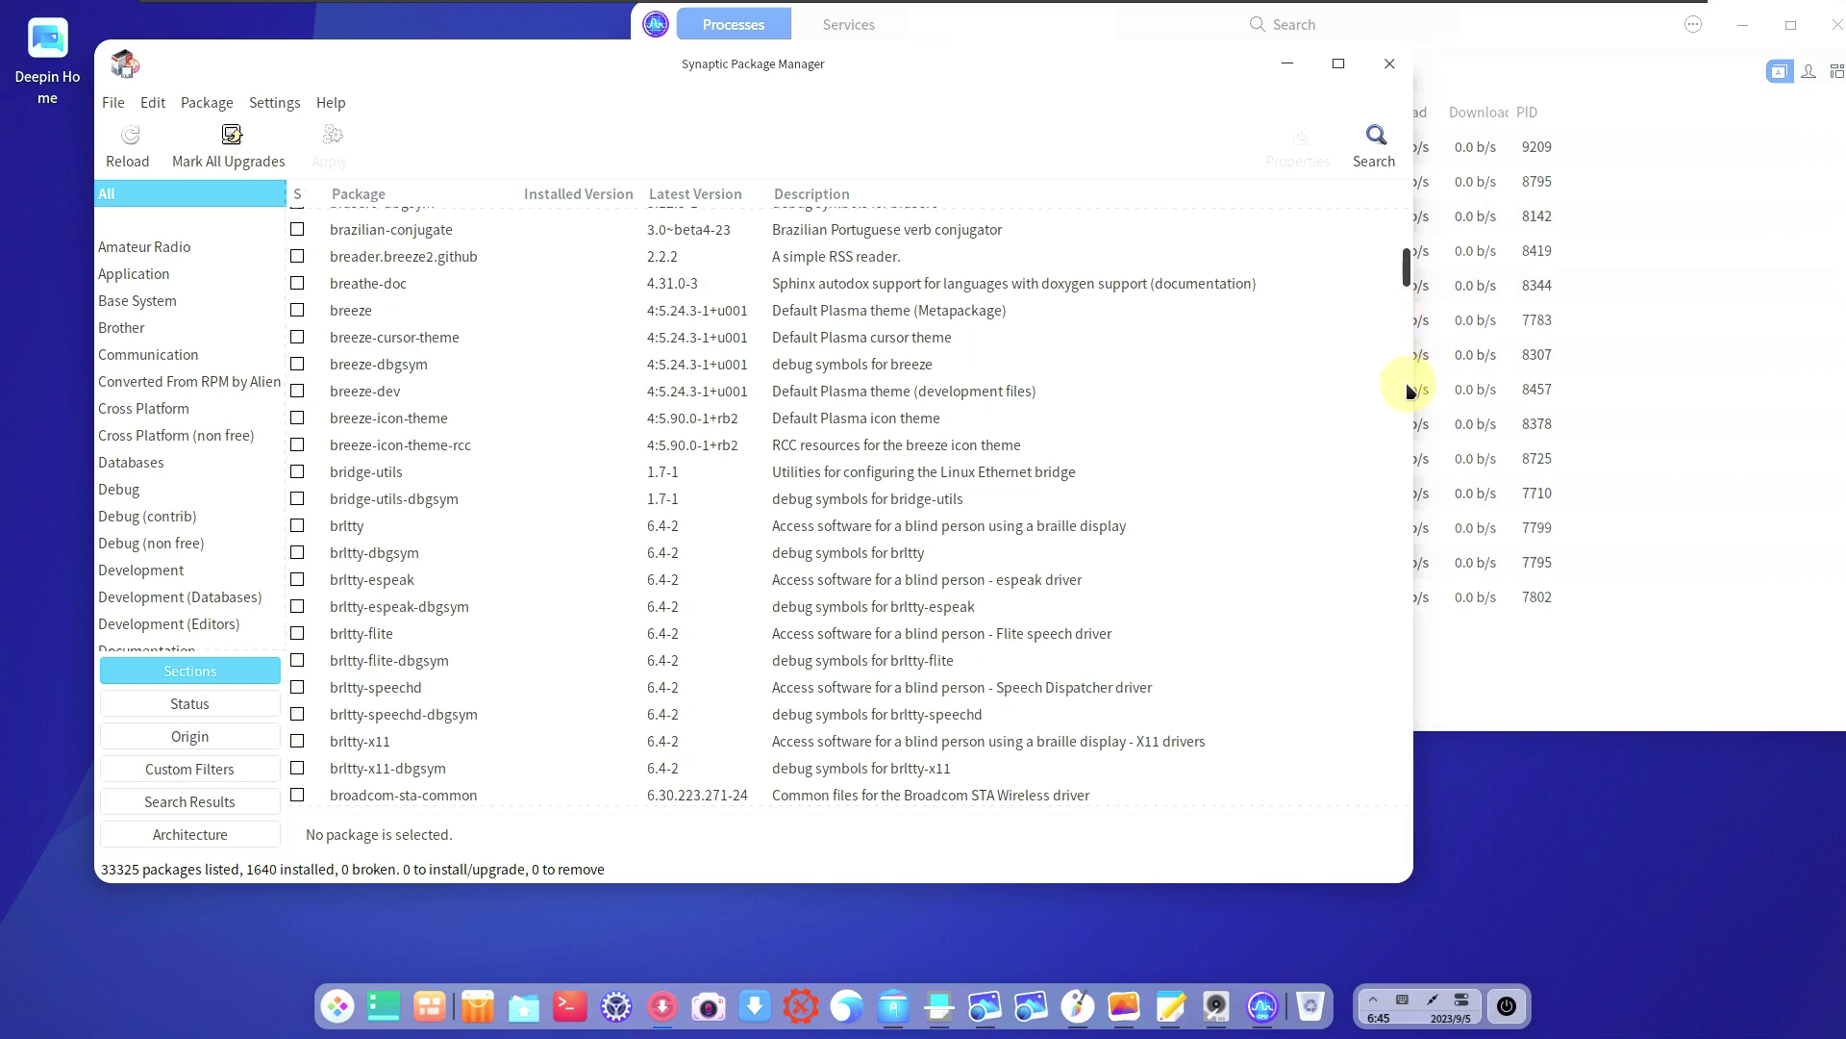
pyautogui.click(1402, 274)
pyautogui.moveTo(1410, 388); pyautogui.dragTo(1416, 189)
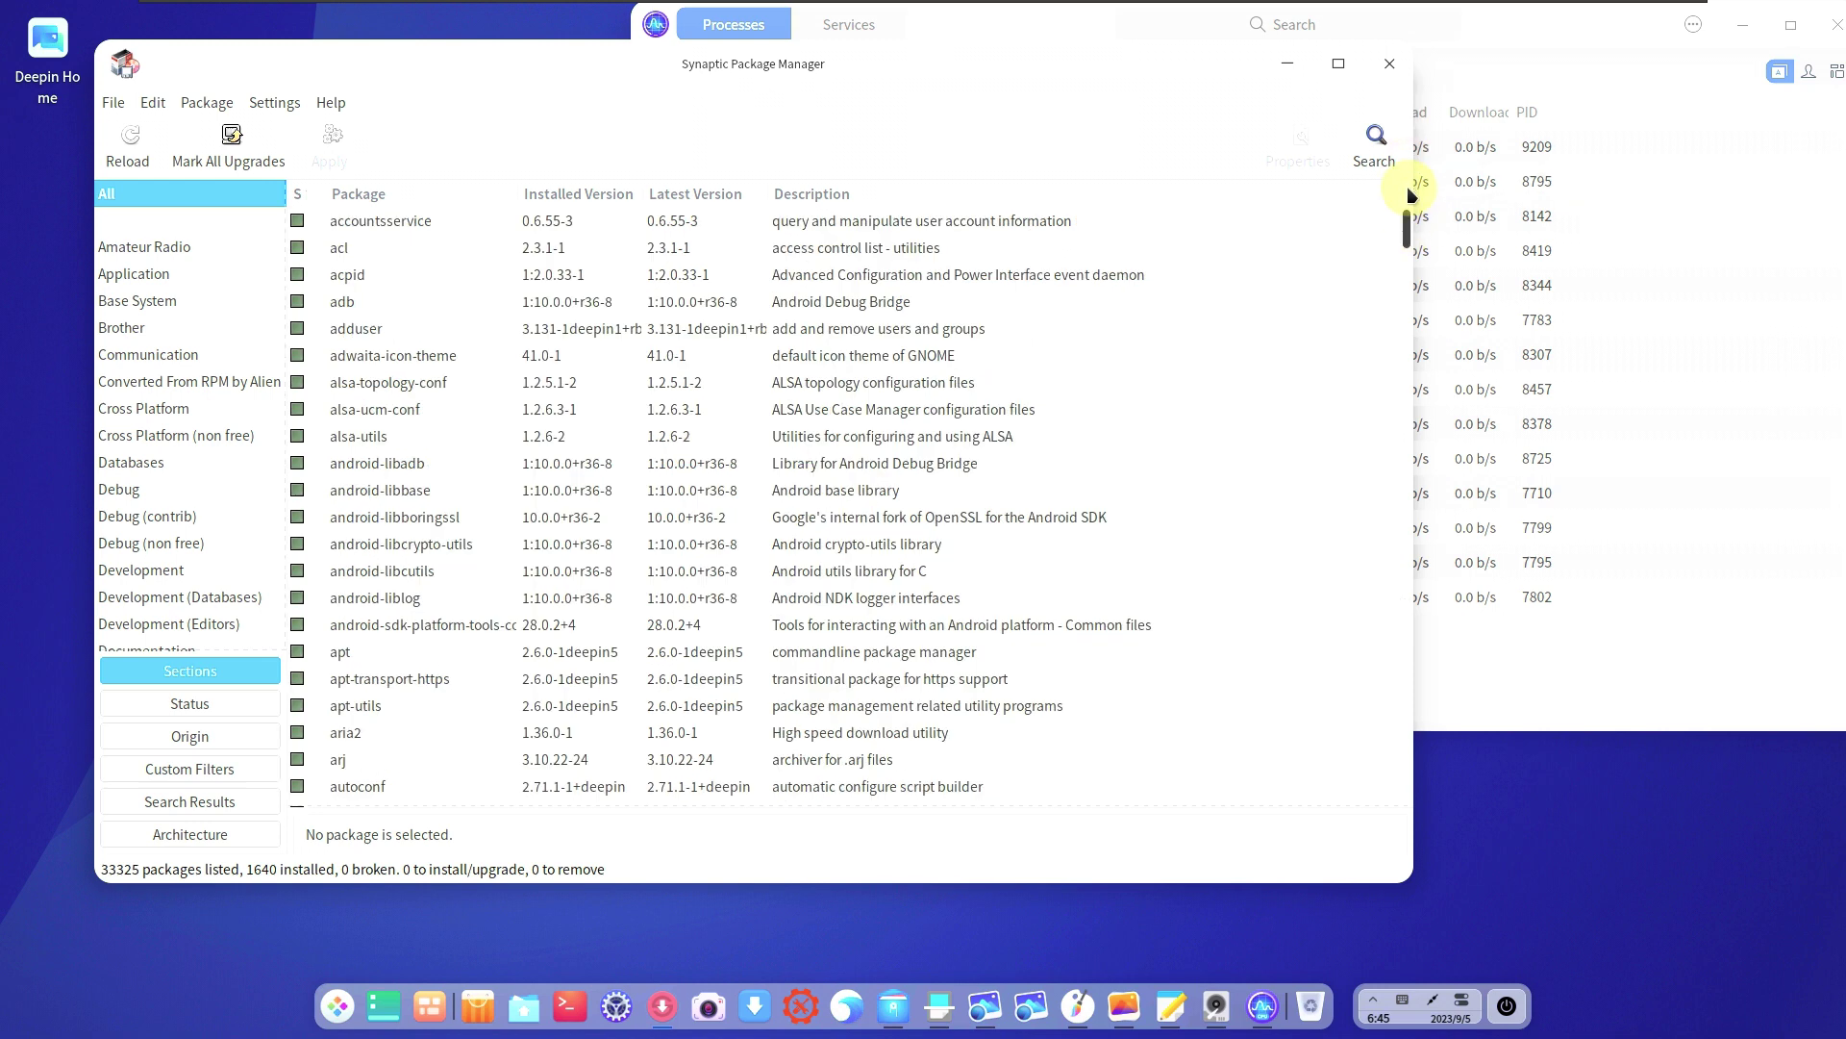
pyautogui.click(1384, 65)
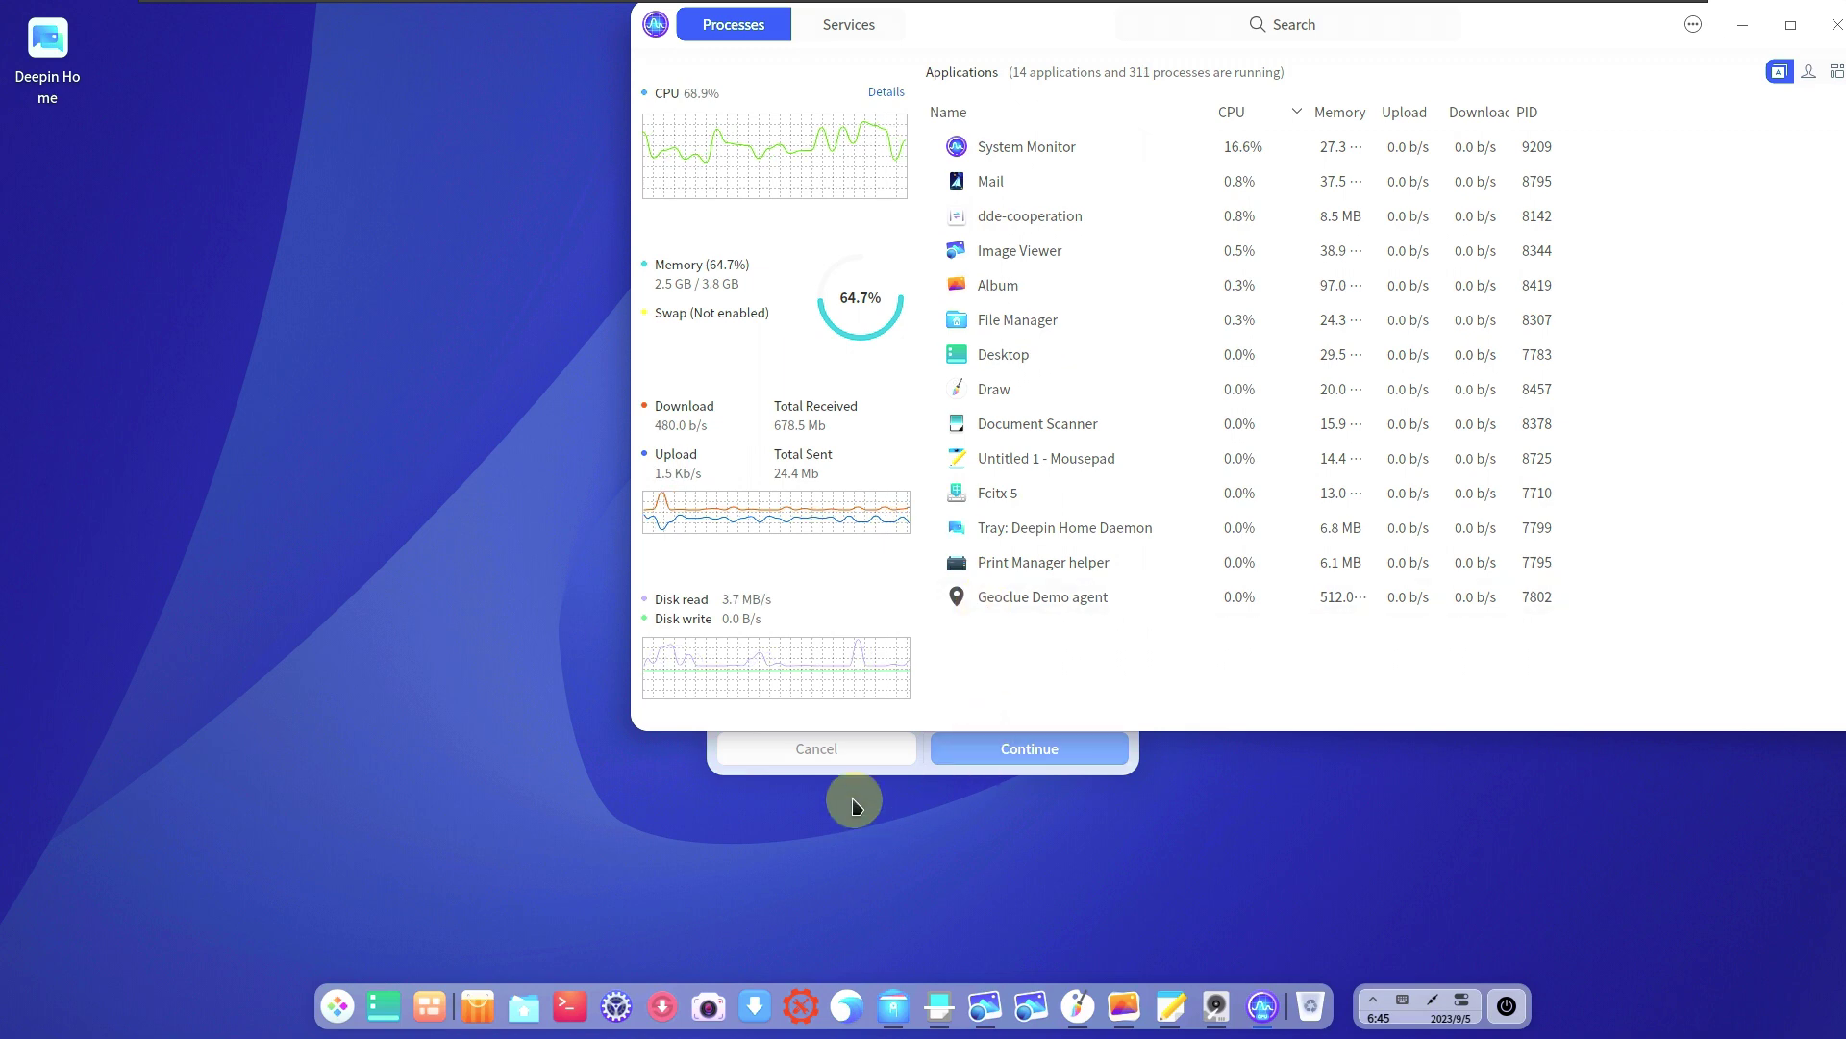
# Bring Mail's Add Email Account dialog to the front and close it without adding an account
pyautogui.click(920, 769)
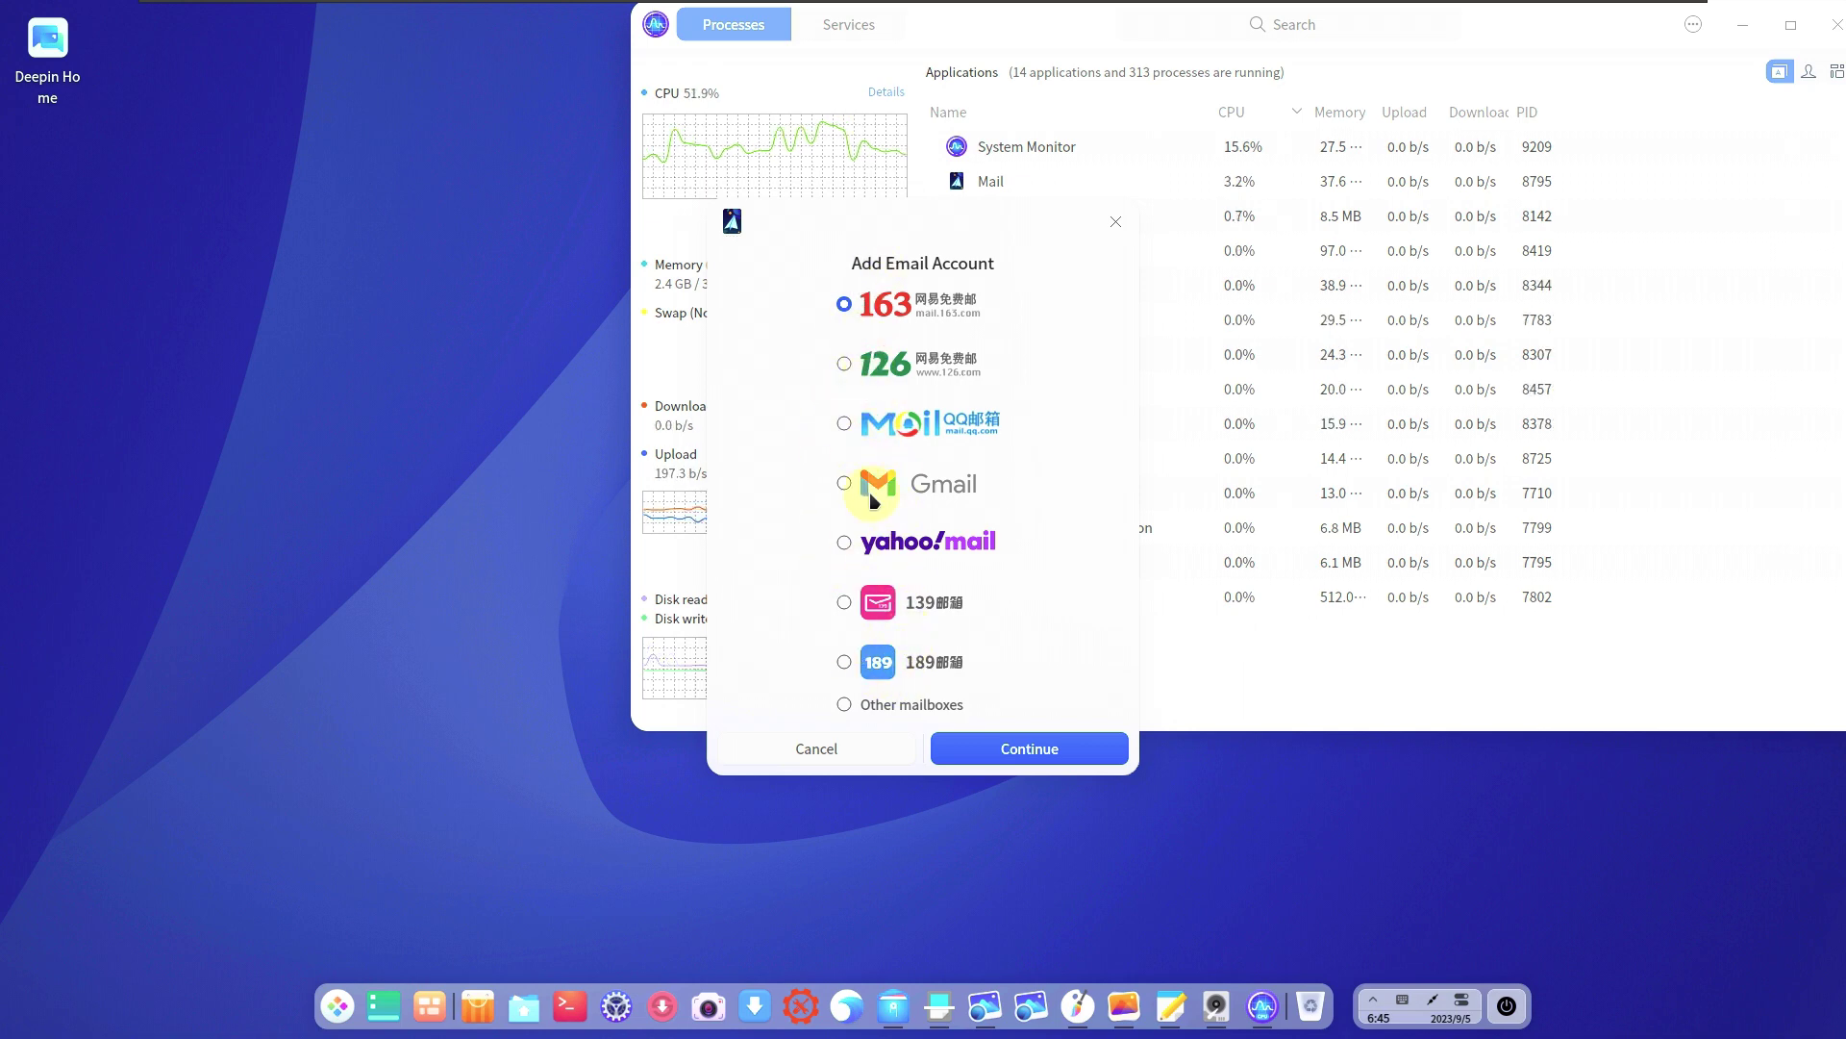
pyautogui.click(1116, 223)
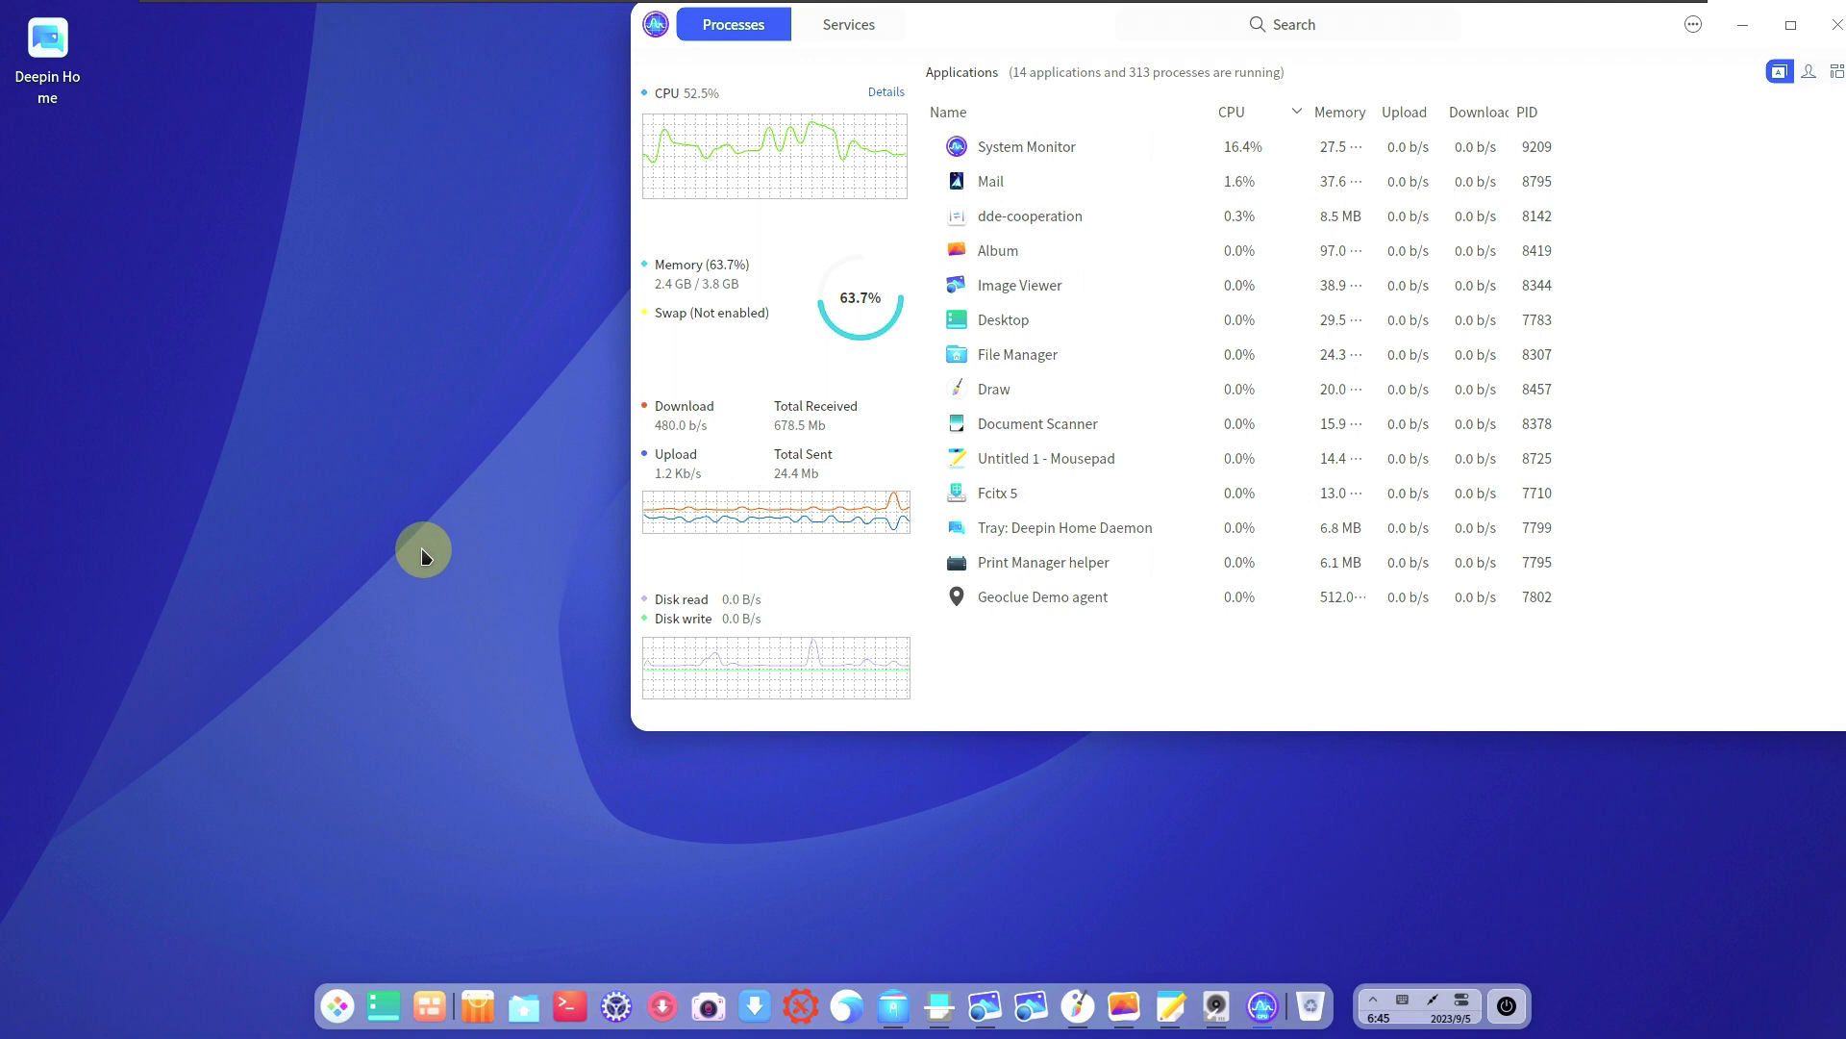
# Switch to Image Viewer, view its About information and close the application
pyautogui.click(1005, 1007)
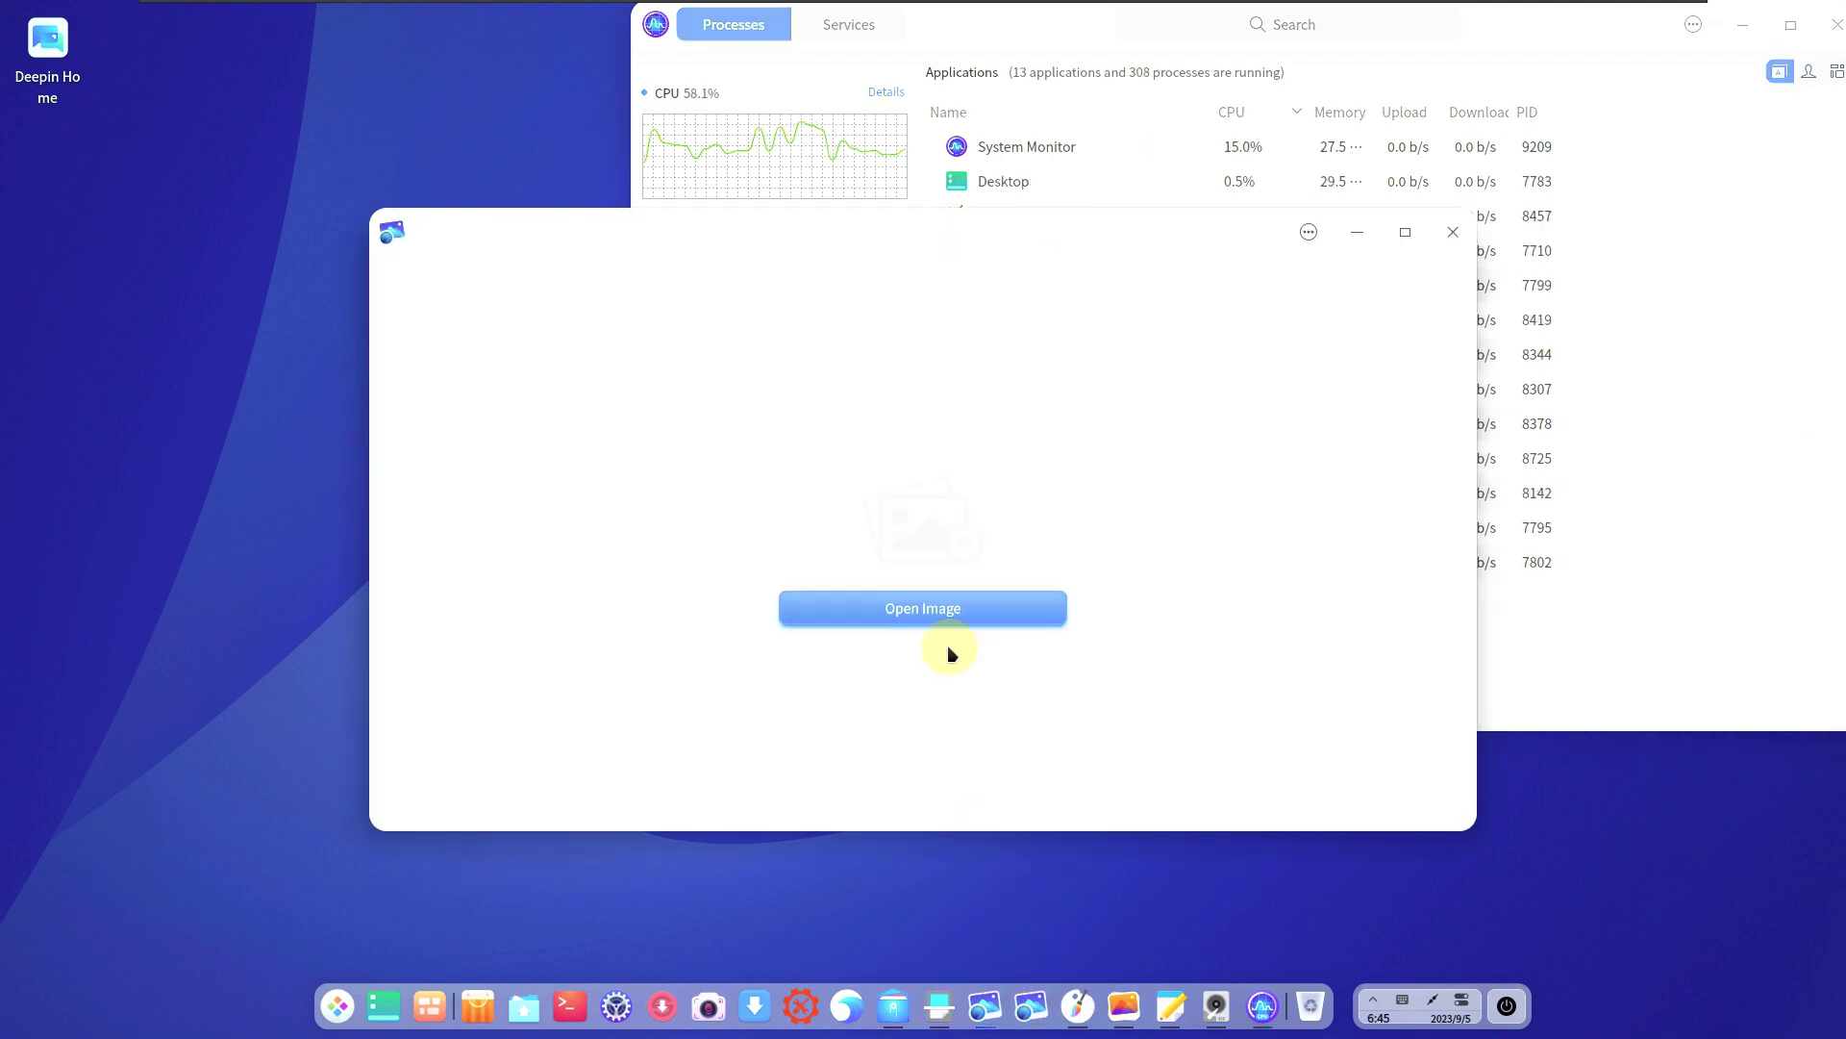
pyautogui.click(1308, 232)
pyautogui.click(1313, 404)
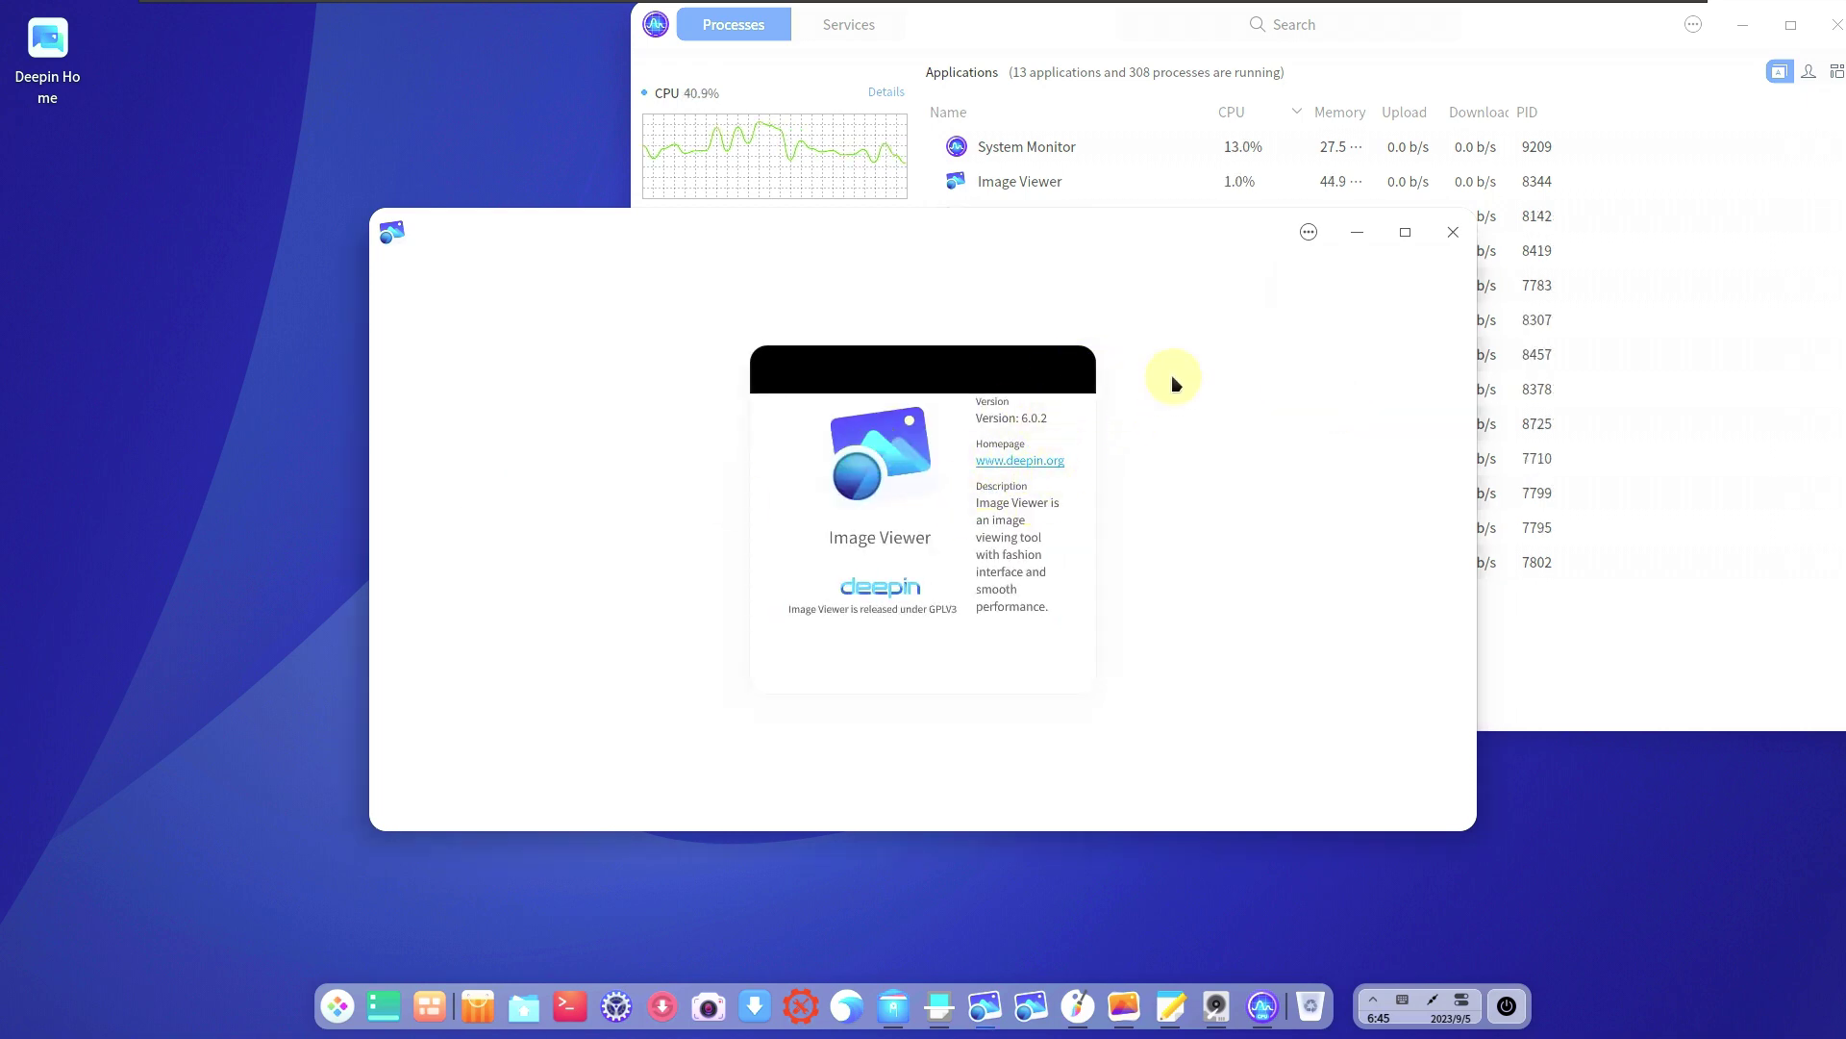
pyautogui.click(1084, 371)
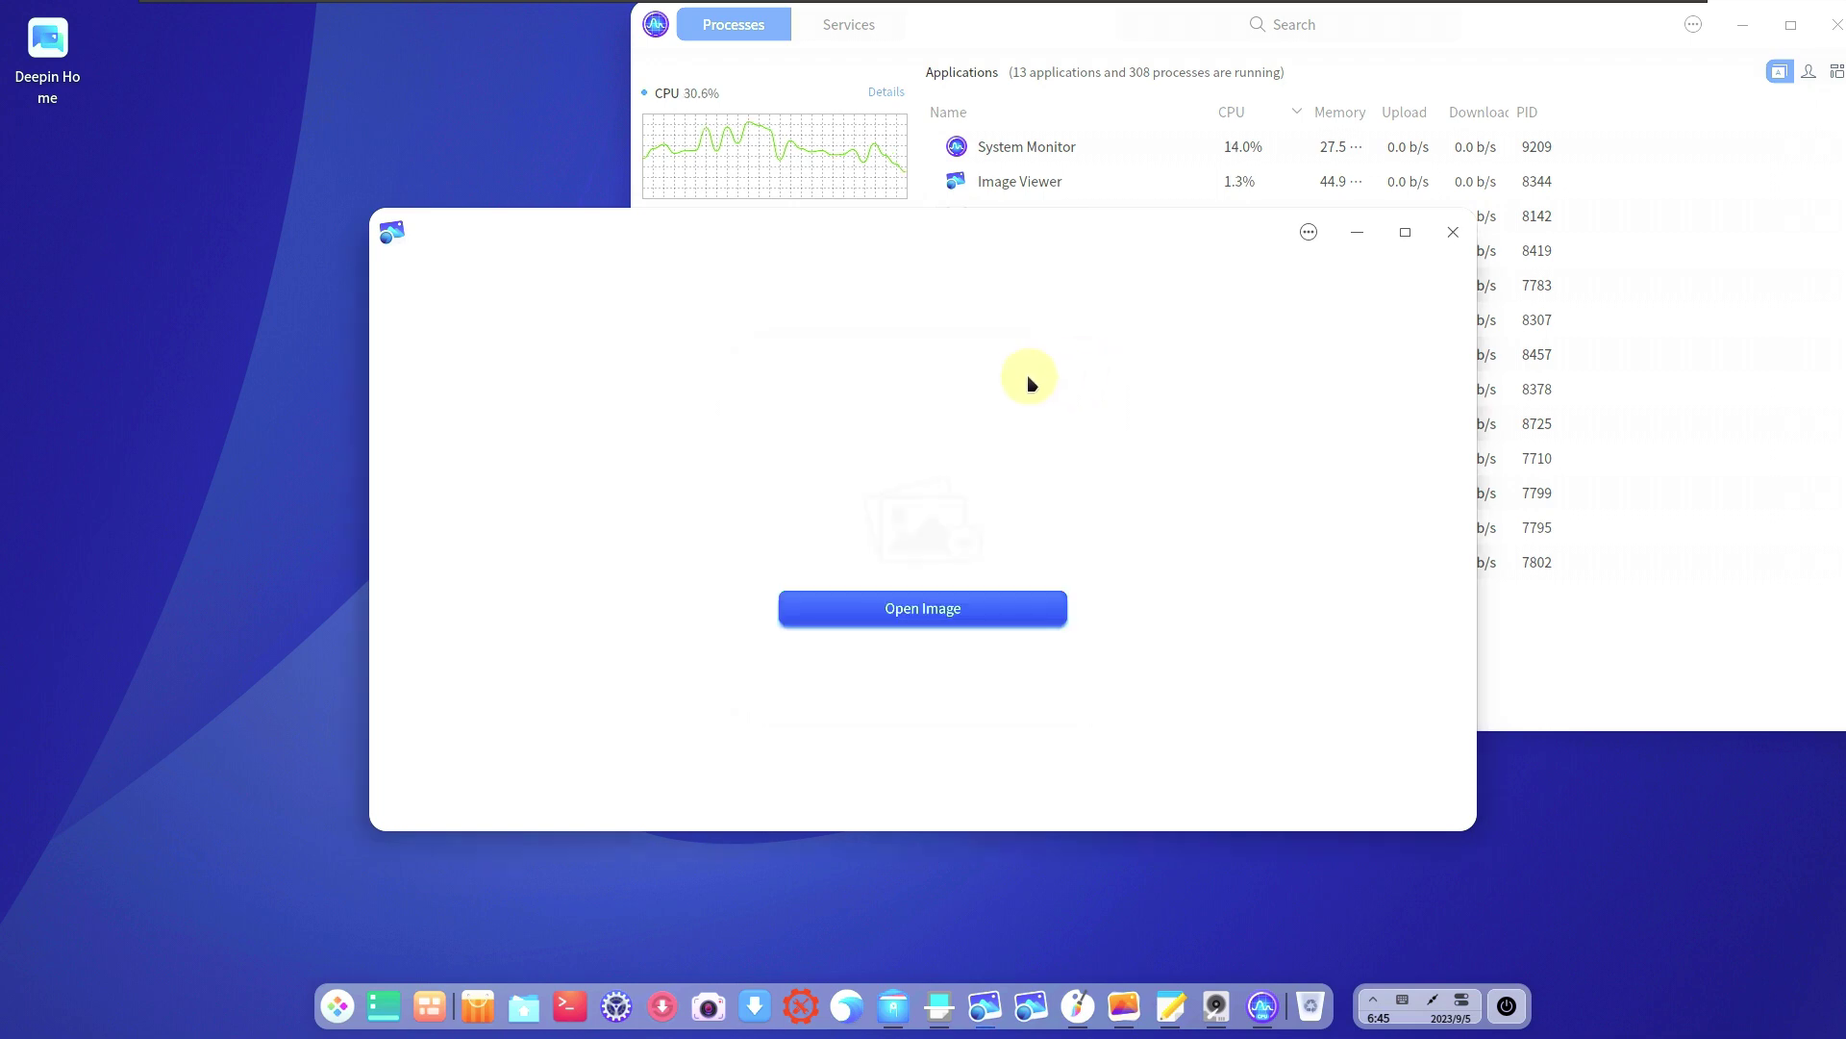
pyautogui.click(1454, 232)
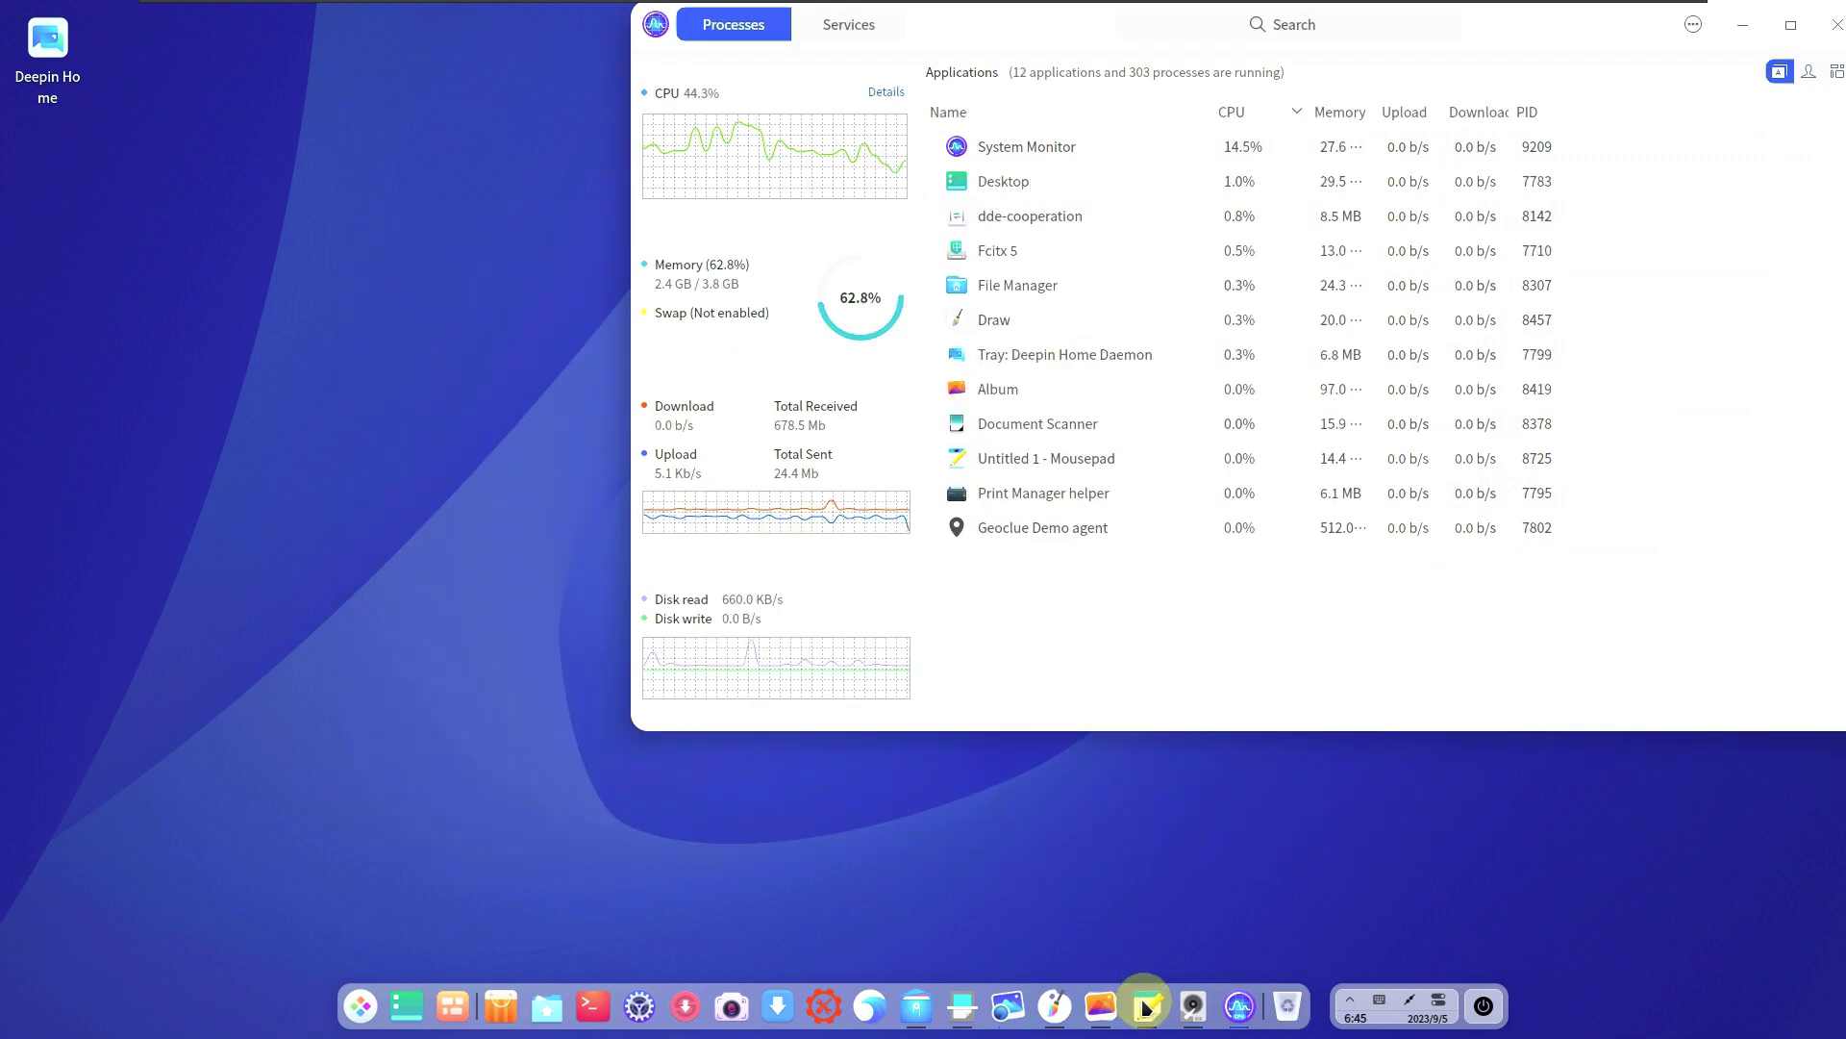
# Switch to Mousepad, view its About information and close the untitled document's window
pyautogui.click(1150, 1005)
pyautogui.click(350, 68)
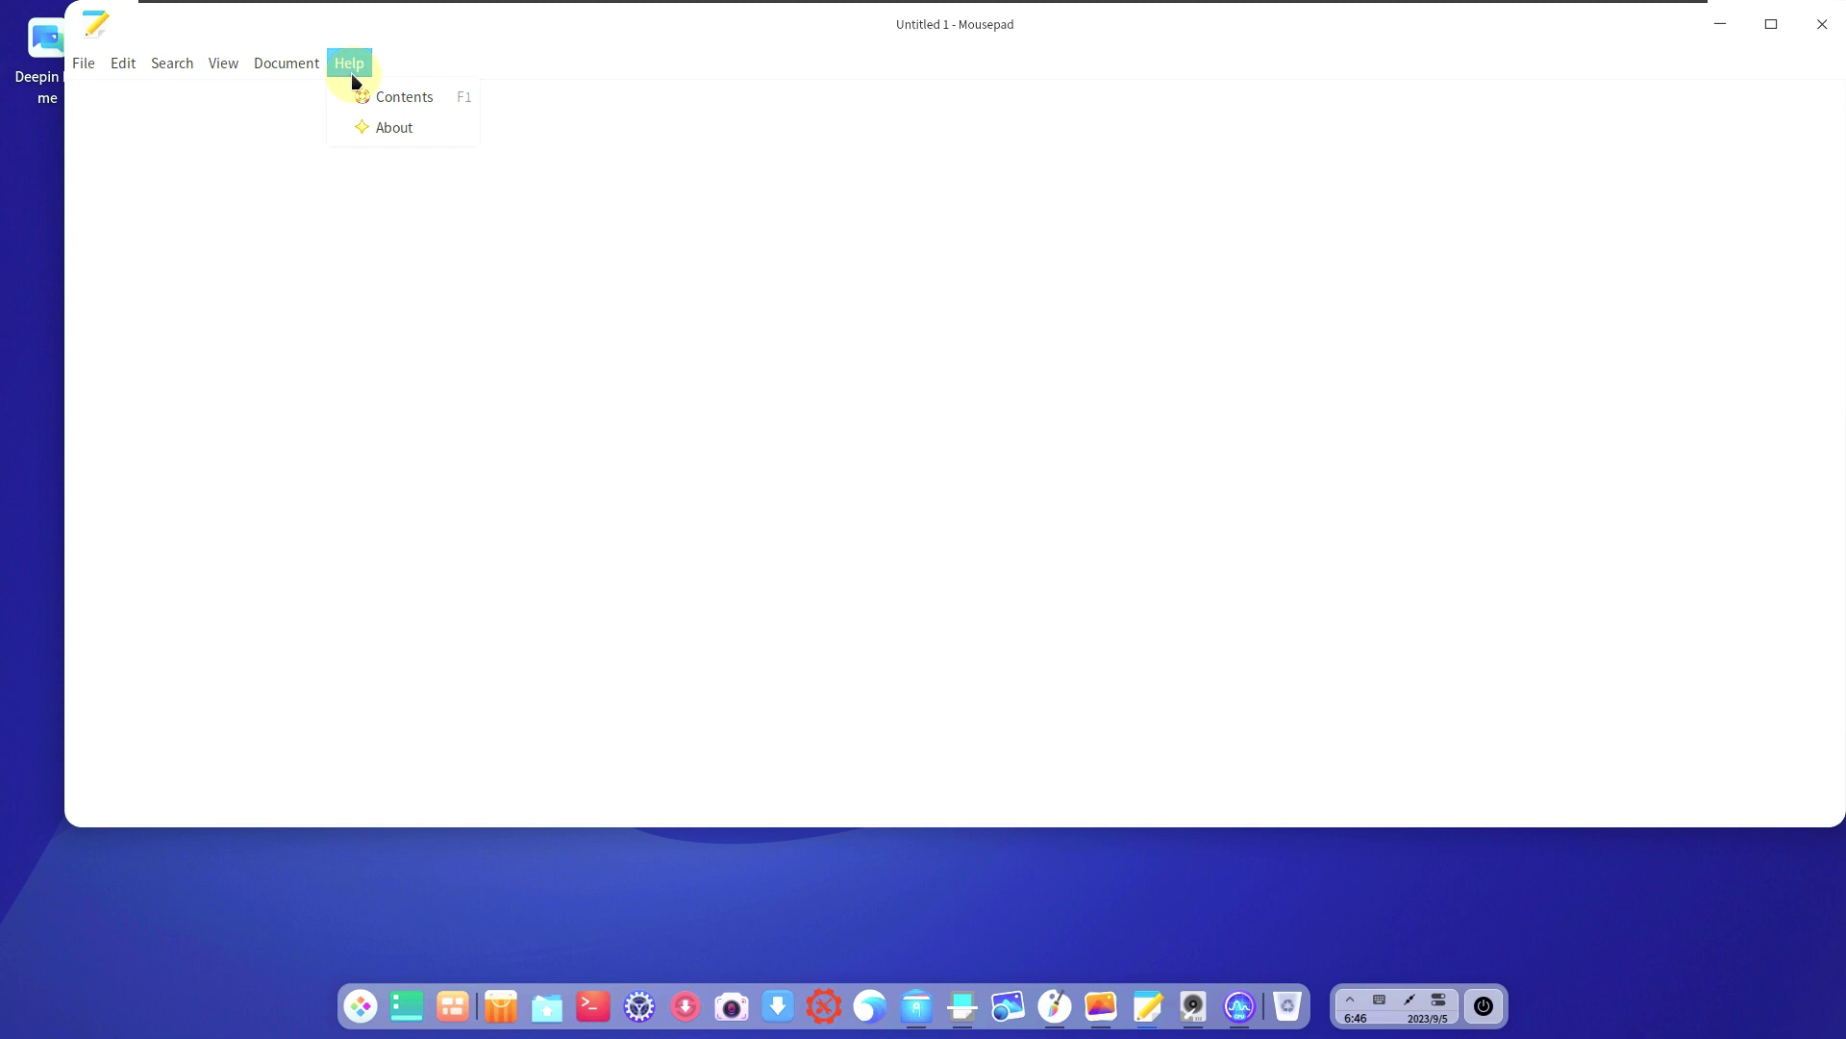
pyautogui.click(383, 127)
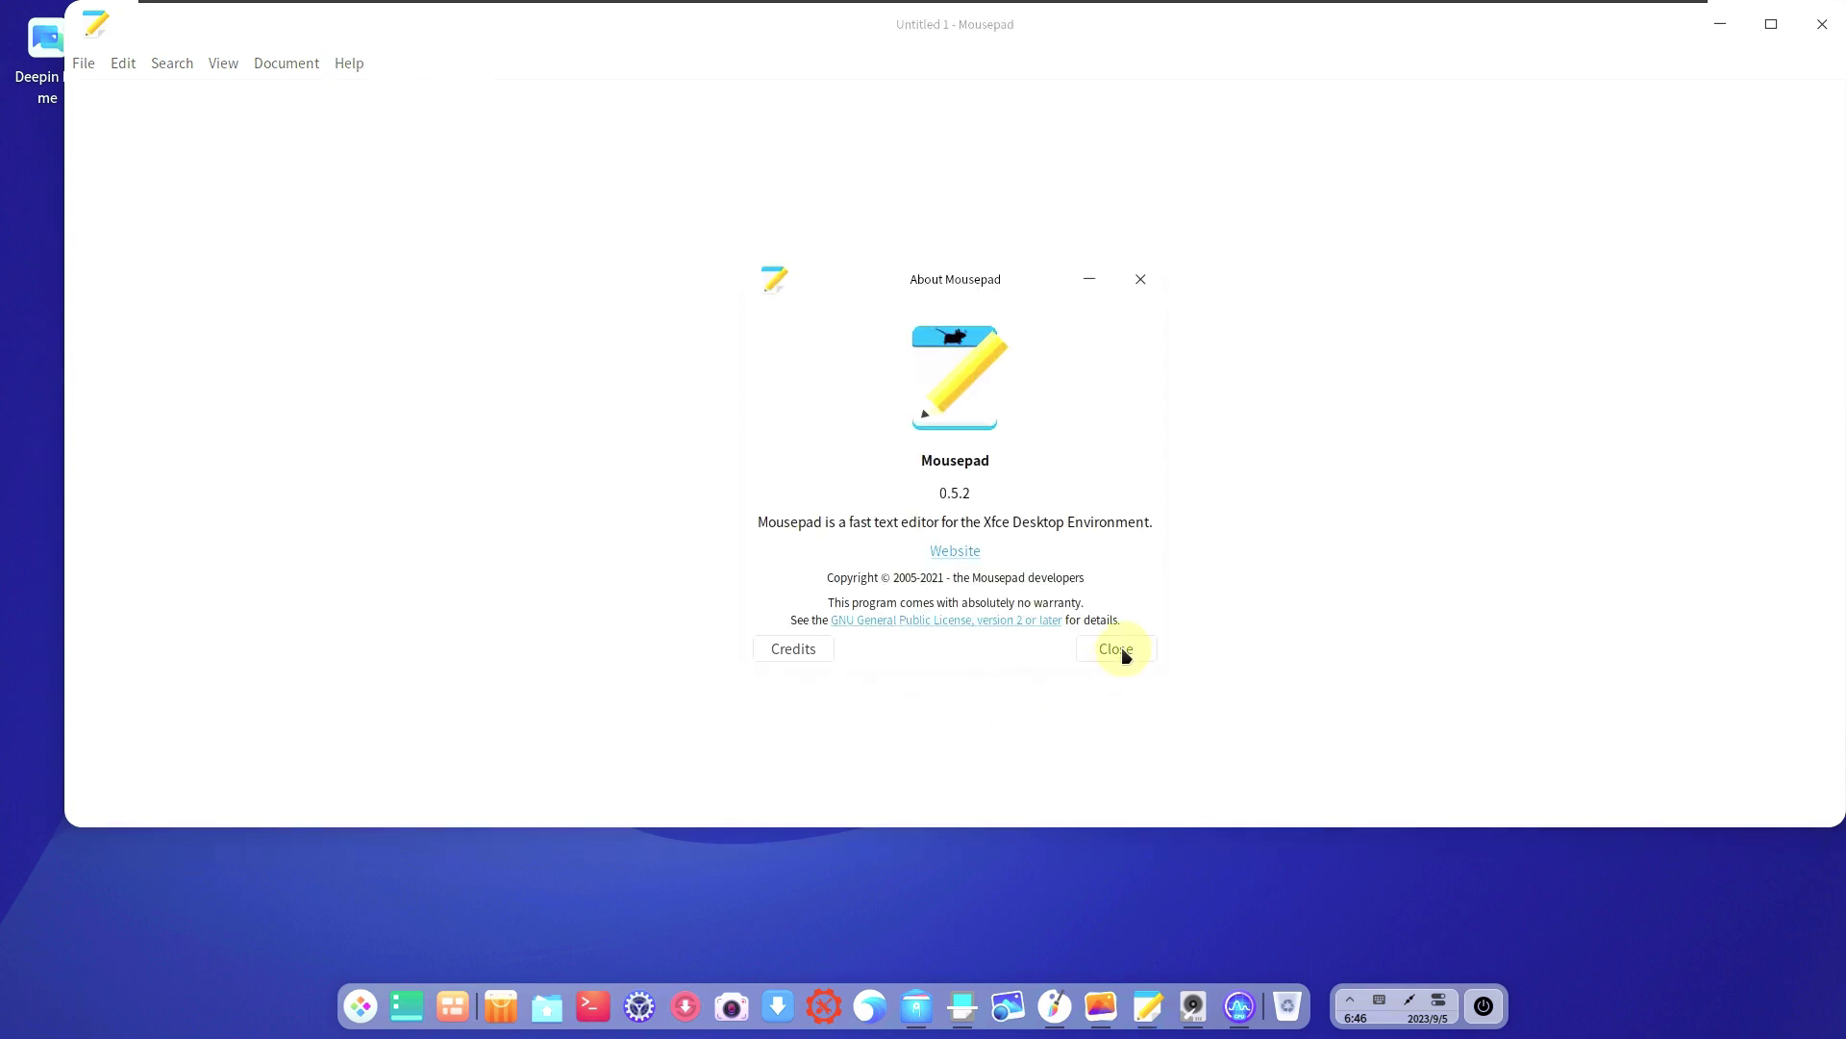
pyautogui.click(1113, 649)
pyautogui.click(1833, 32)
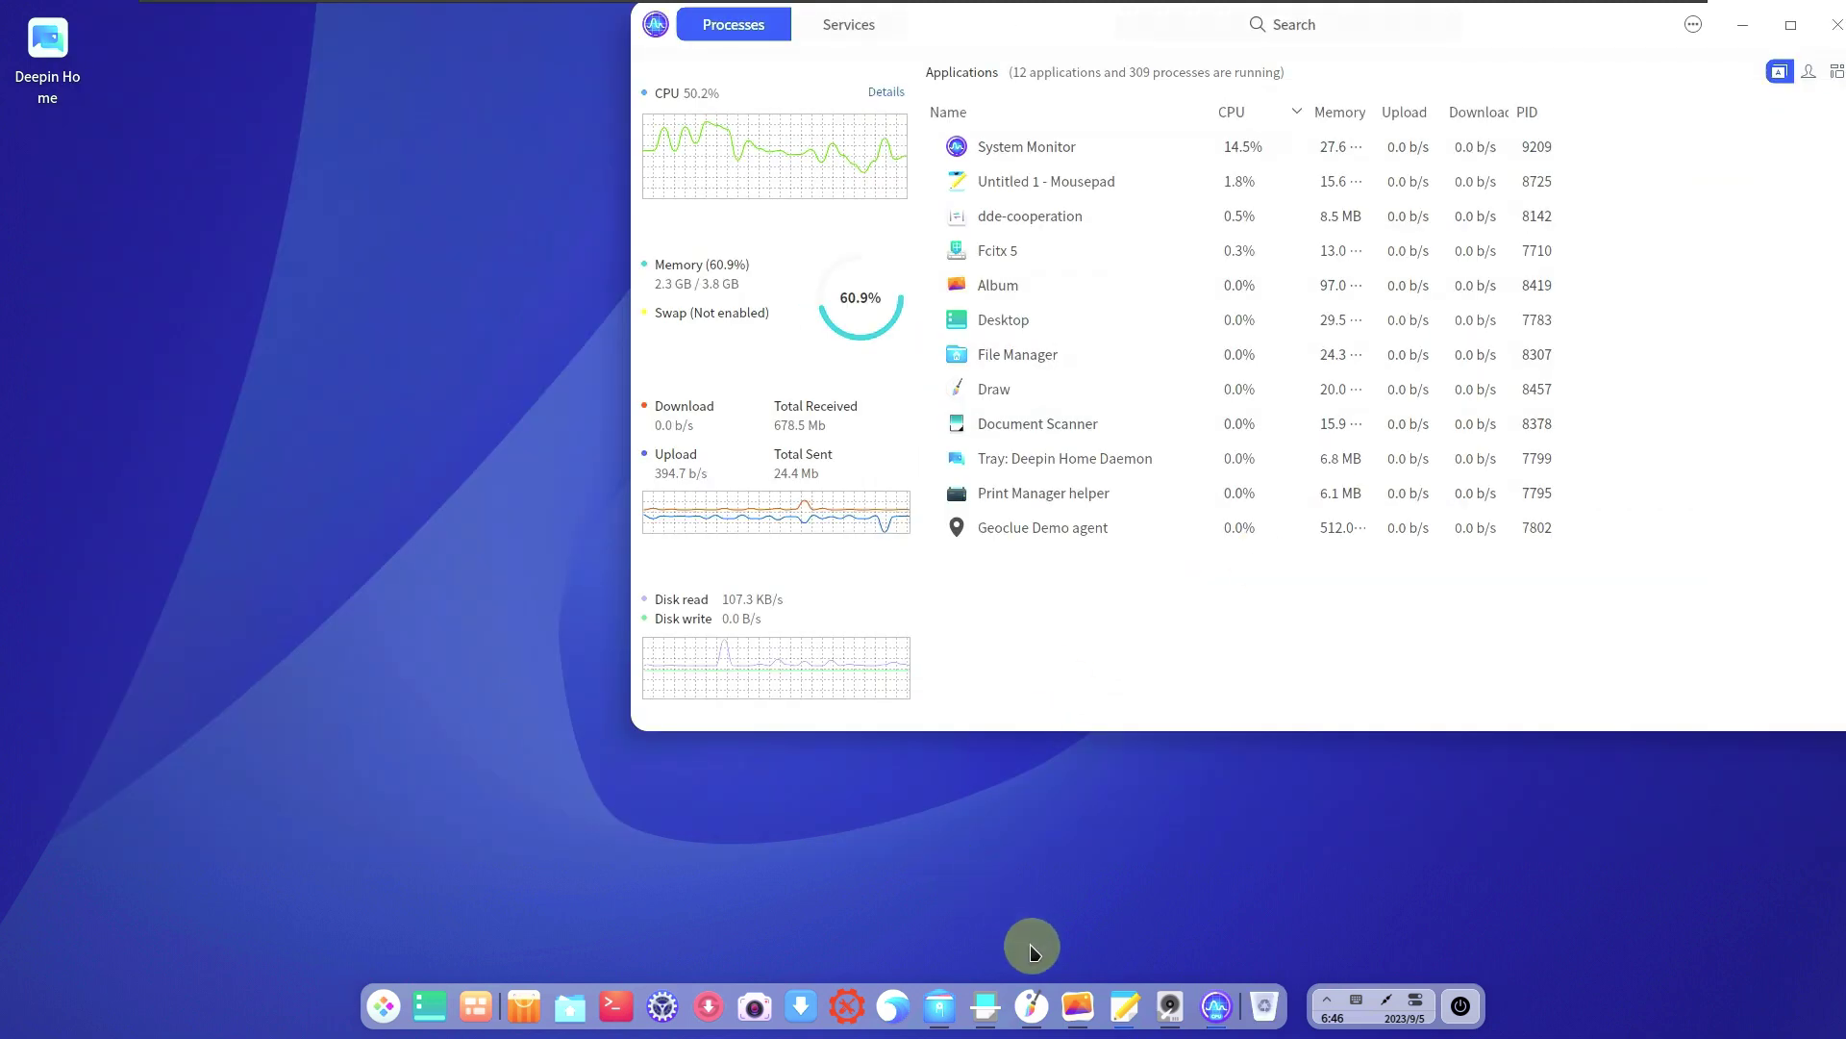
# Switch to Document Scanner, view its About information and close the application
pyautogui.click(996, 1010)
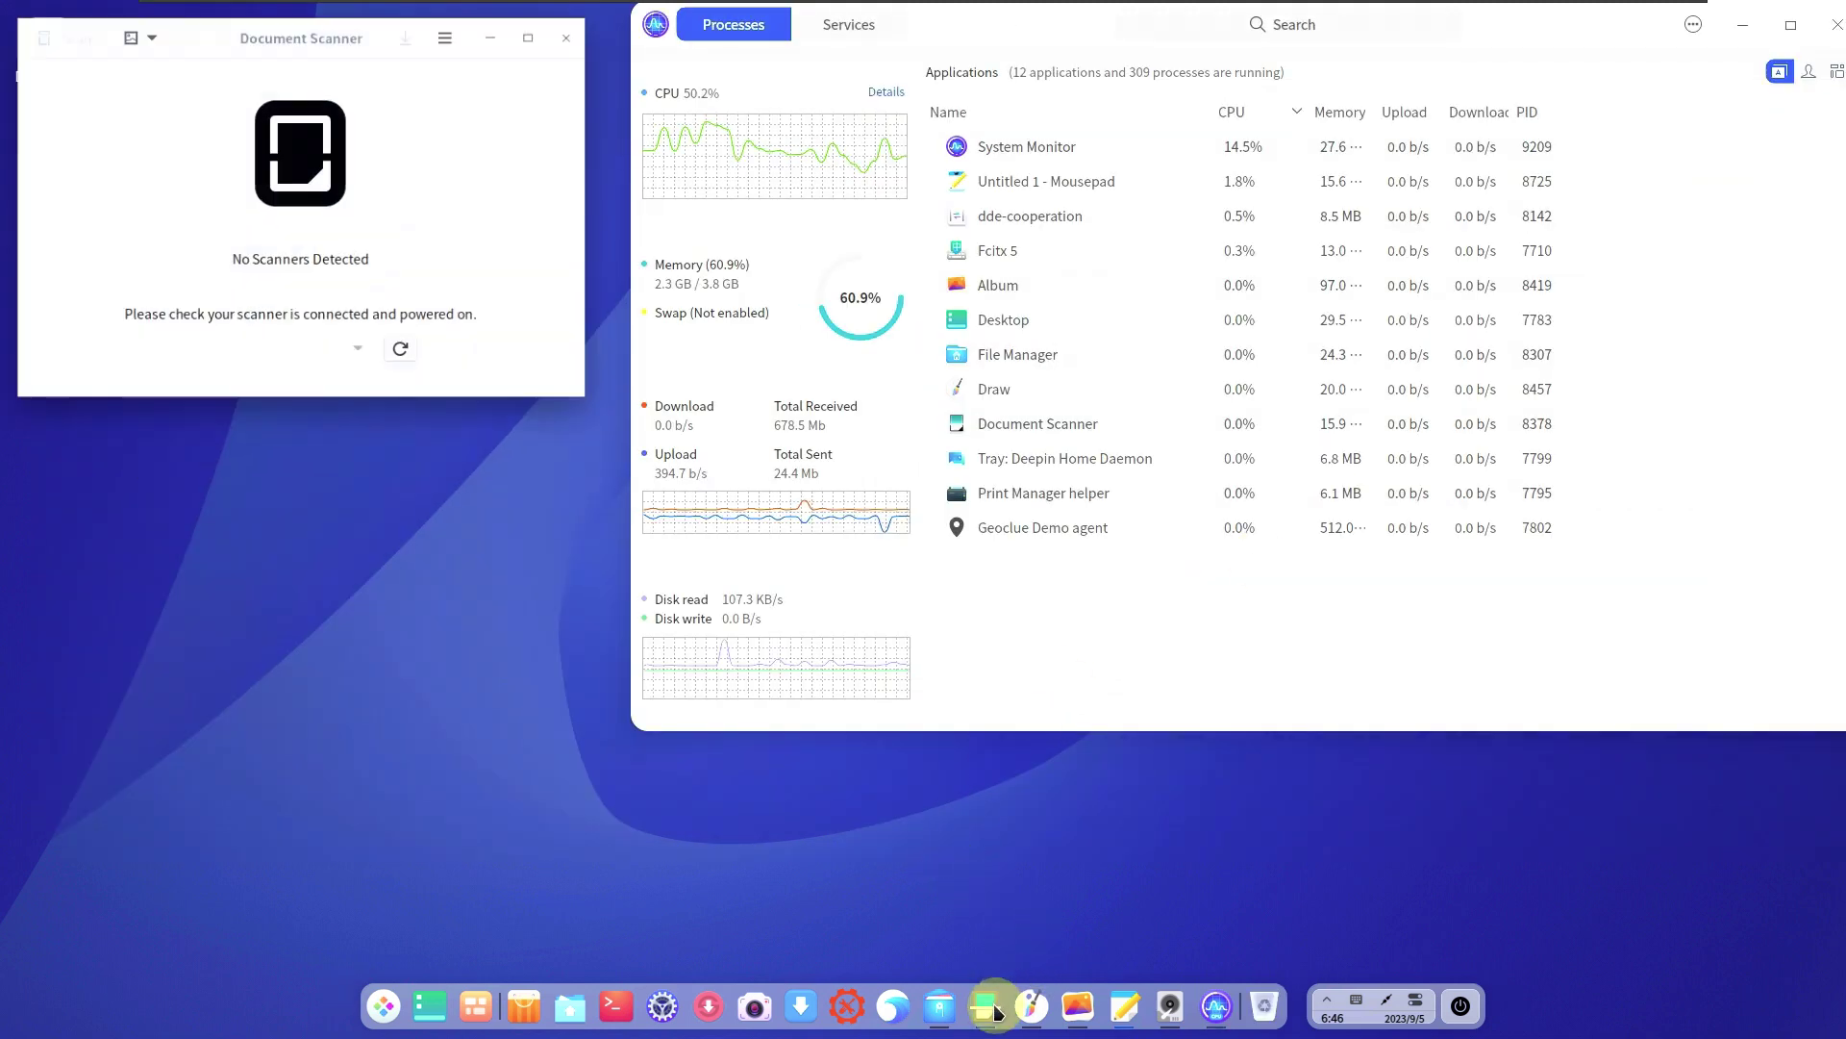
pyautogui.click(434, 20)
pyautogui.click(472, 221)
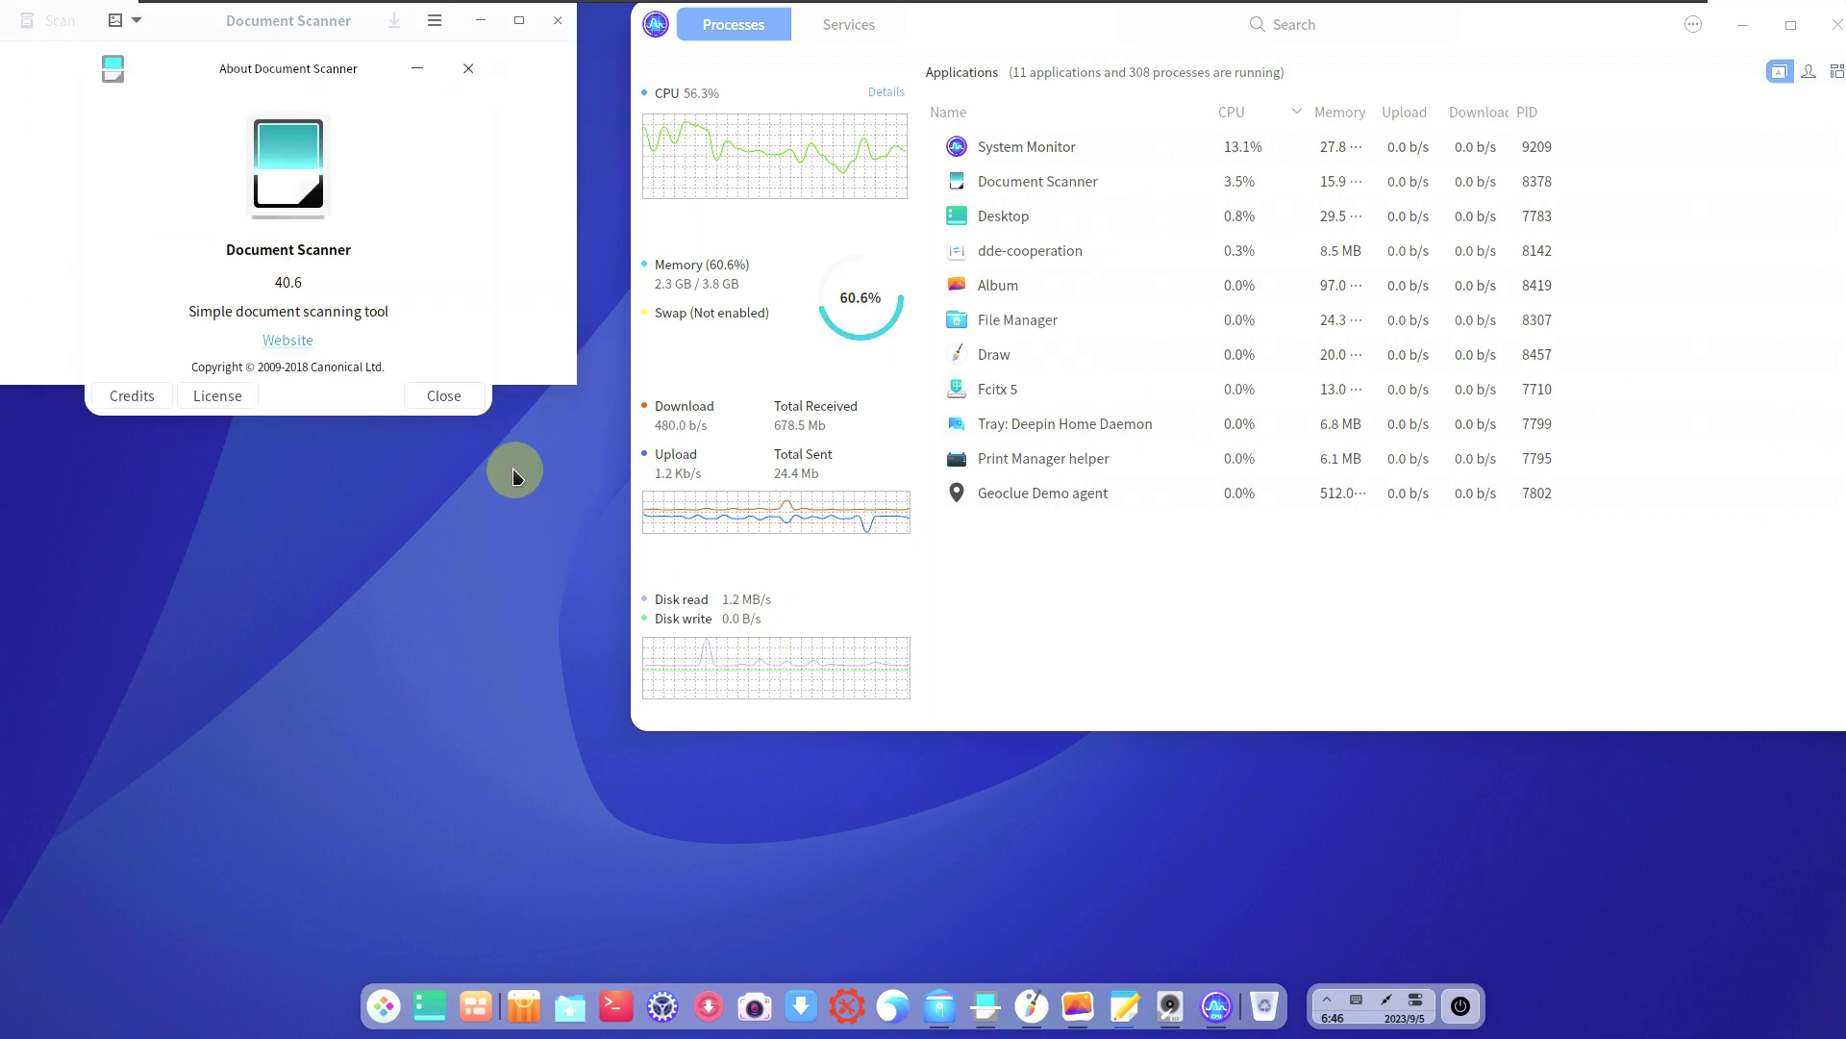
pyautogui.click(440, 397)
pyautogui.click(557, 20)
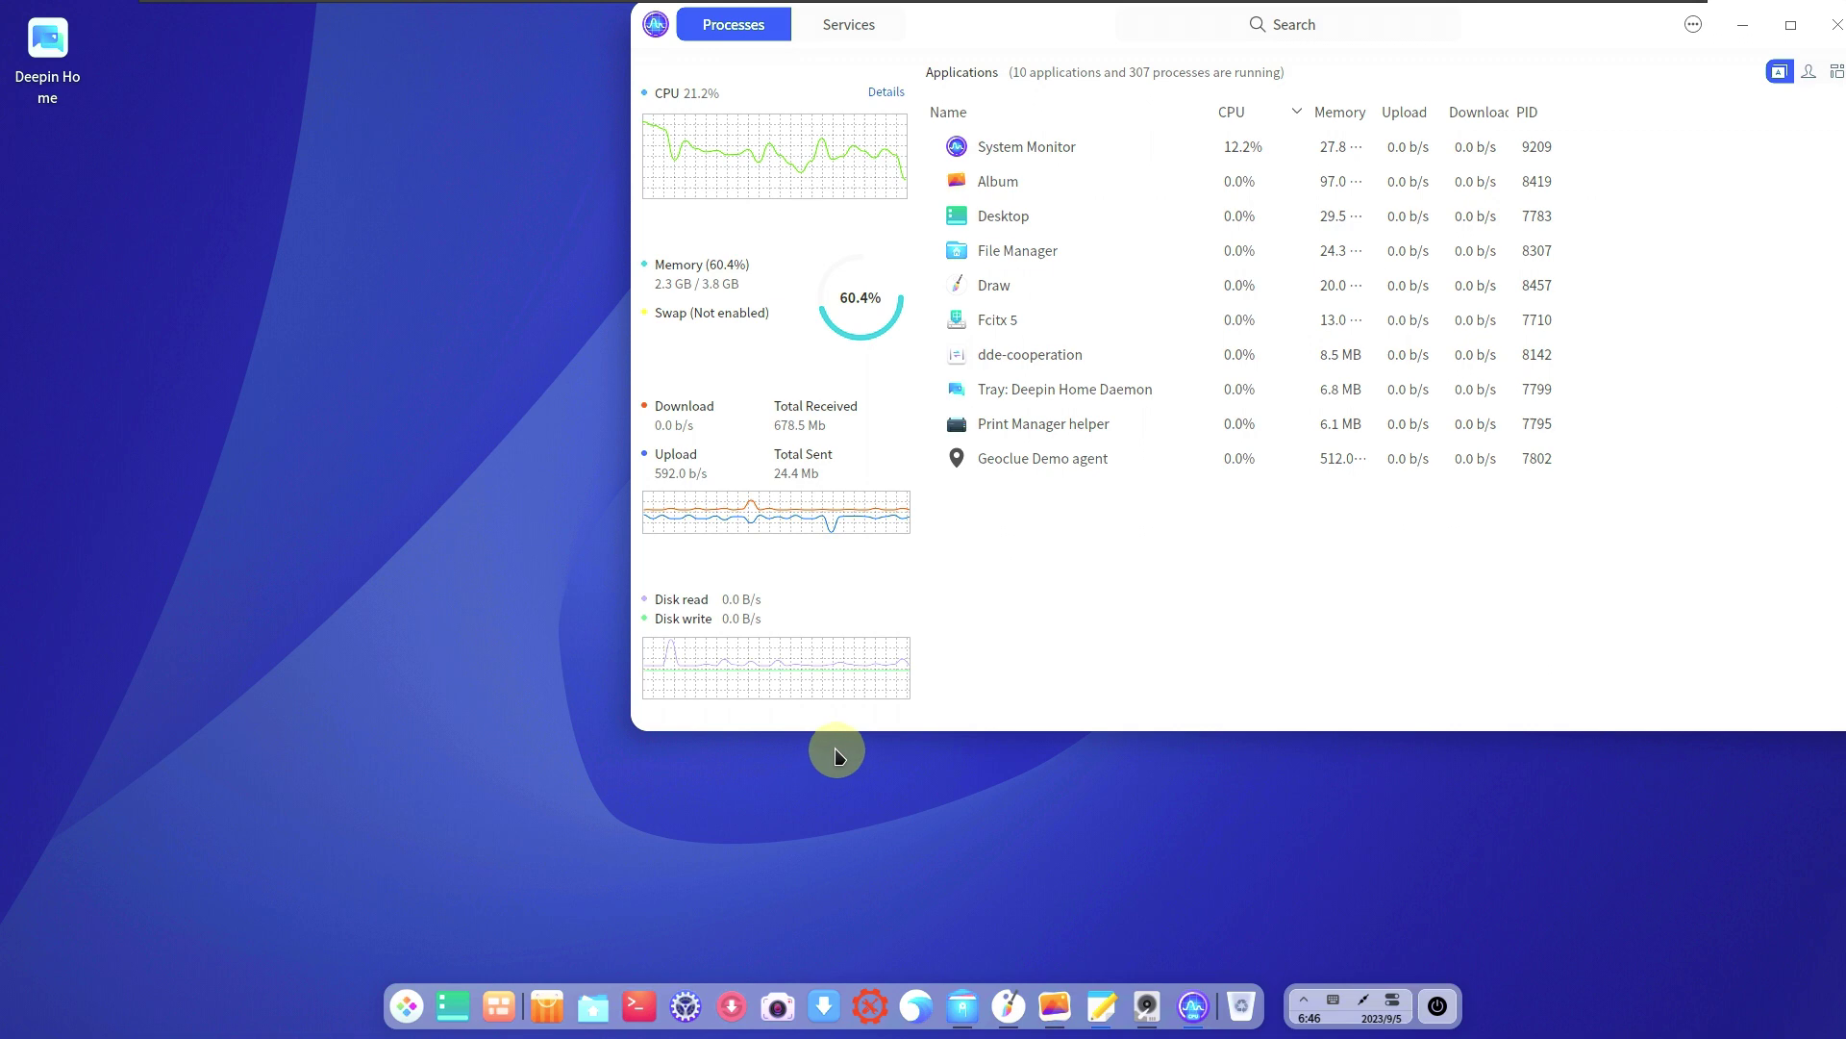
# Switch to File Manager, view its About information and close its window after shifting it across the desktop
pyautogui.click(981, 1015)
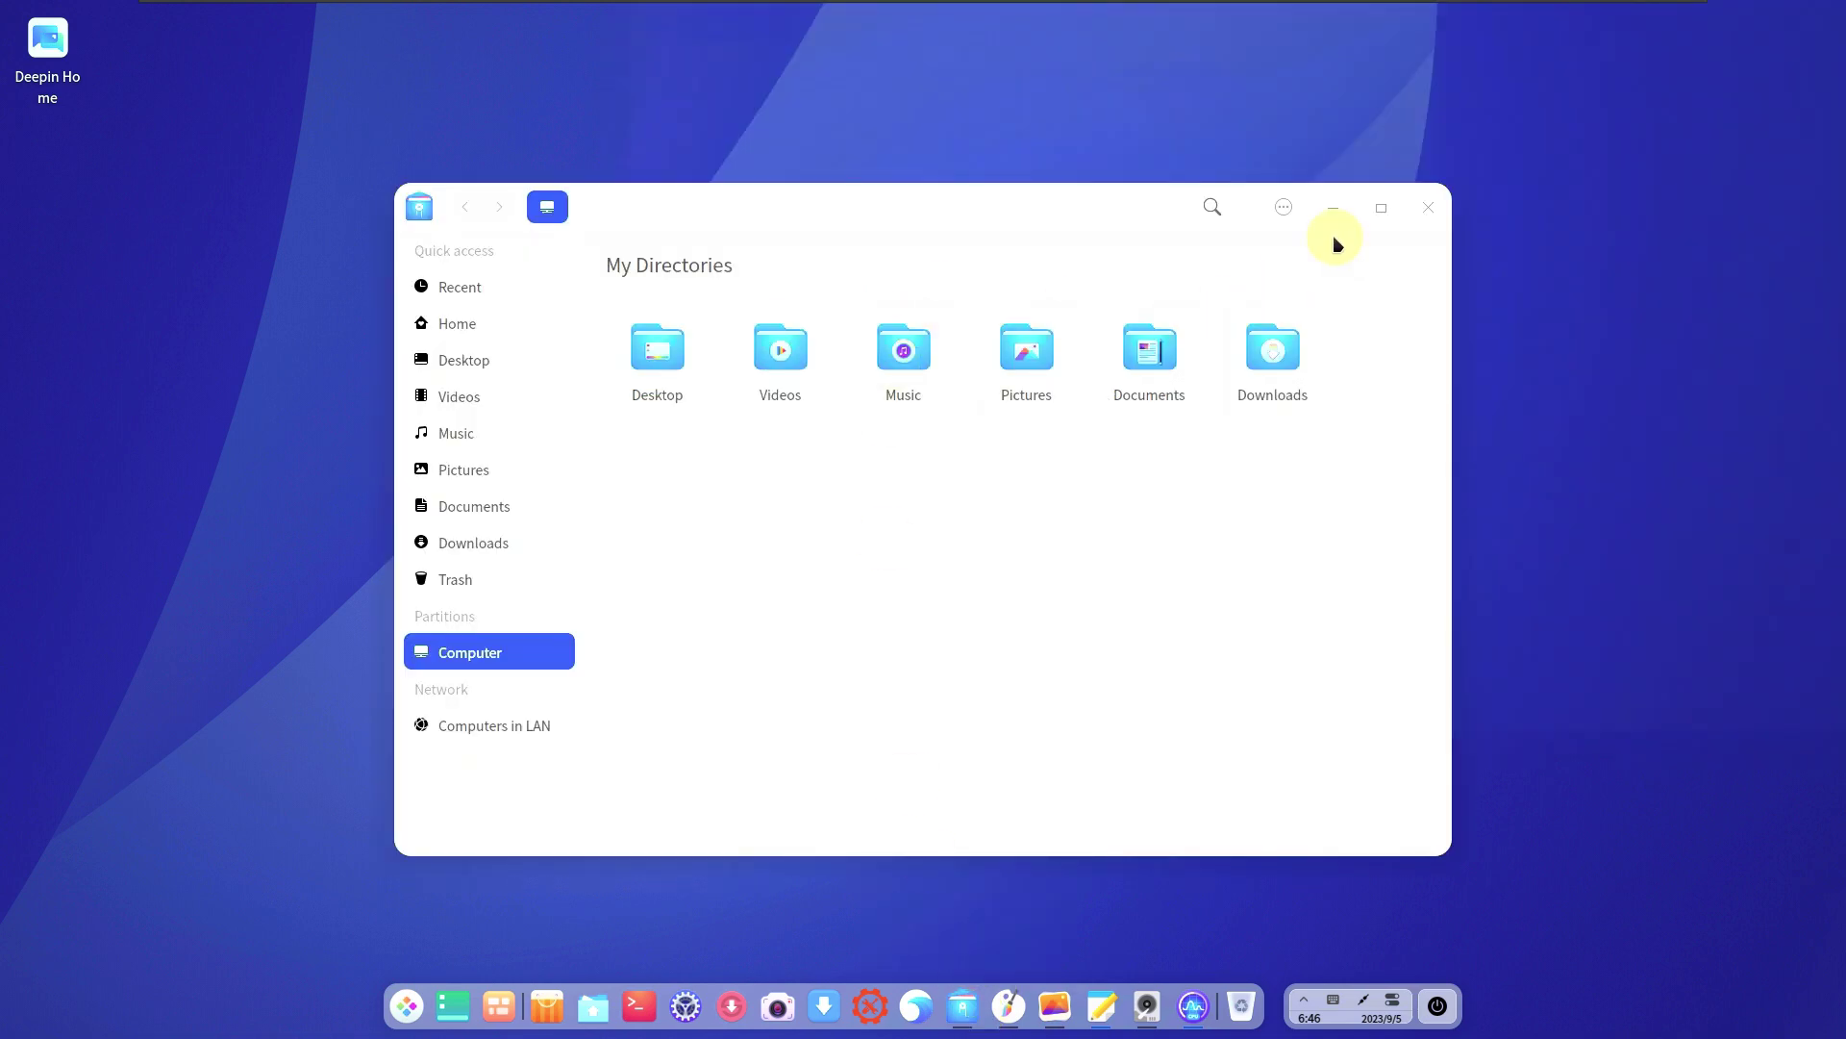
pyautogui.click(1285, 207)
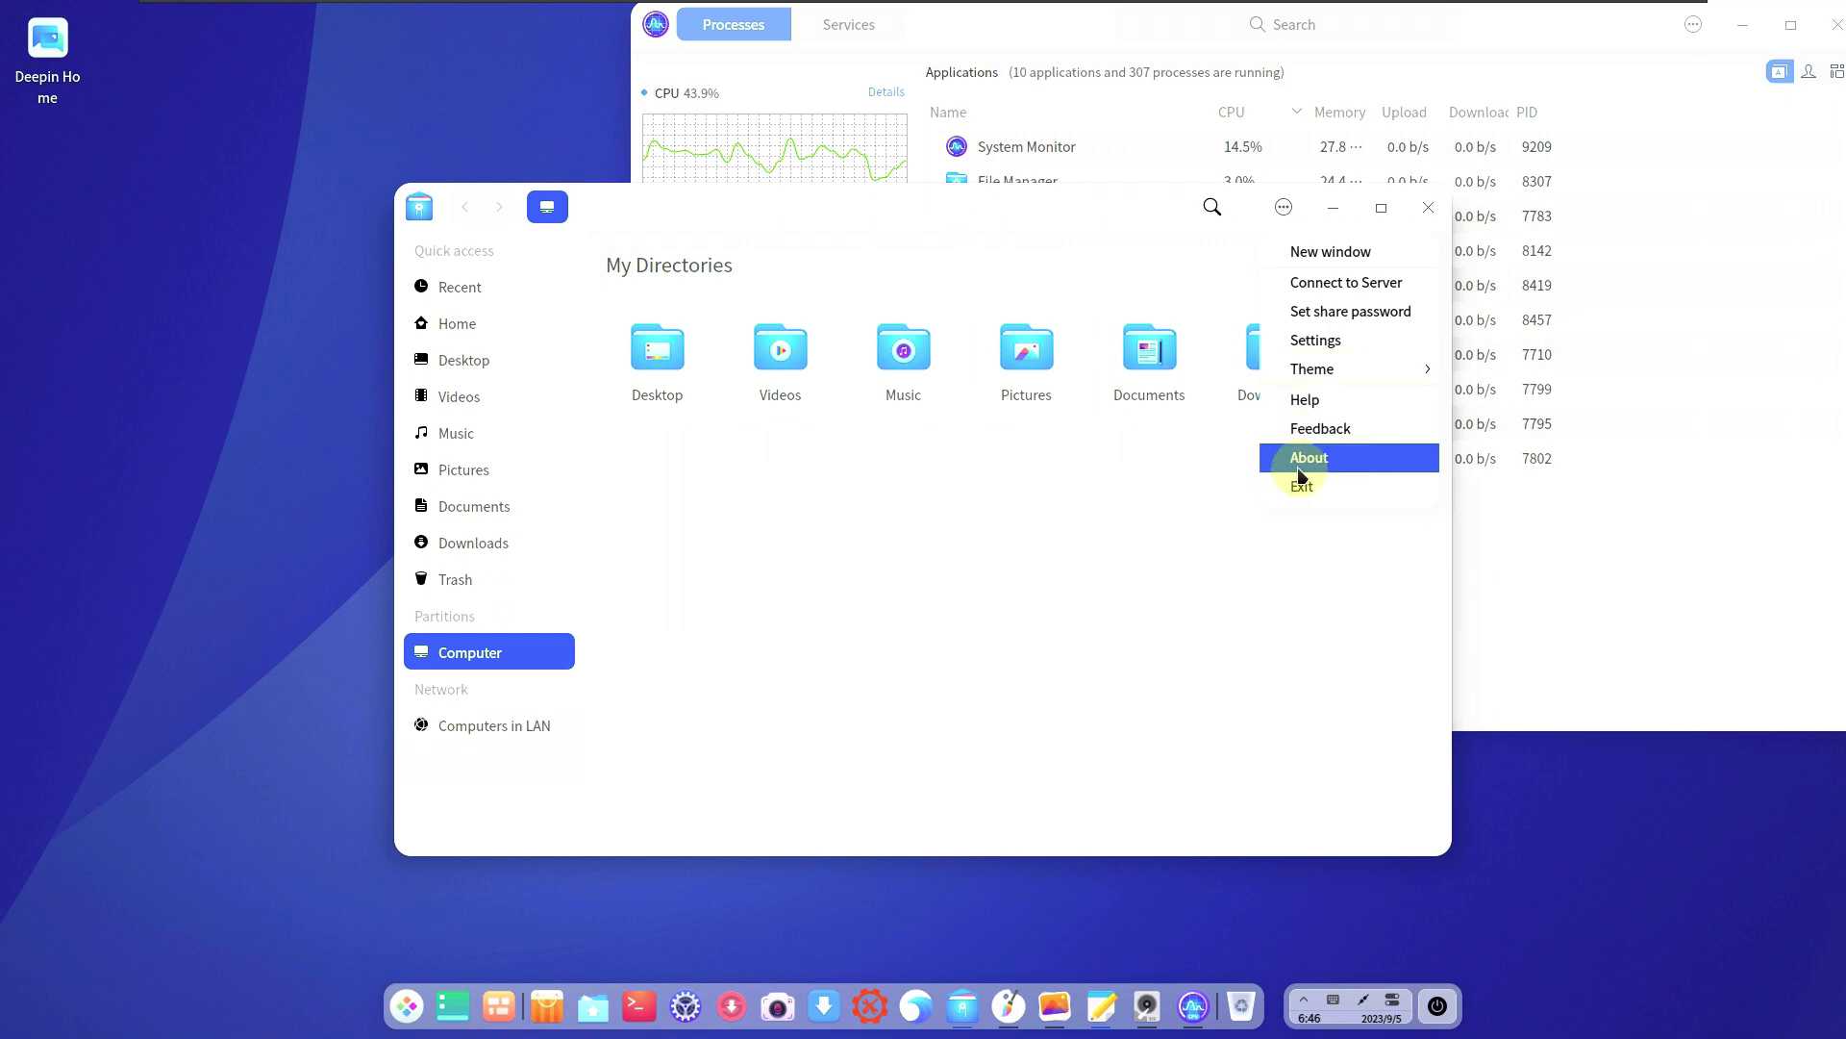
pyautogui.click(1300, 471)
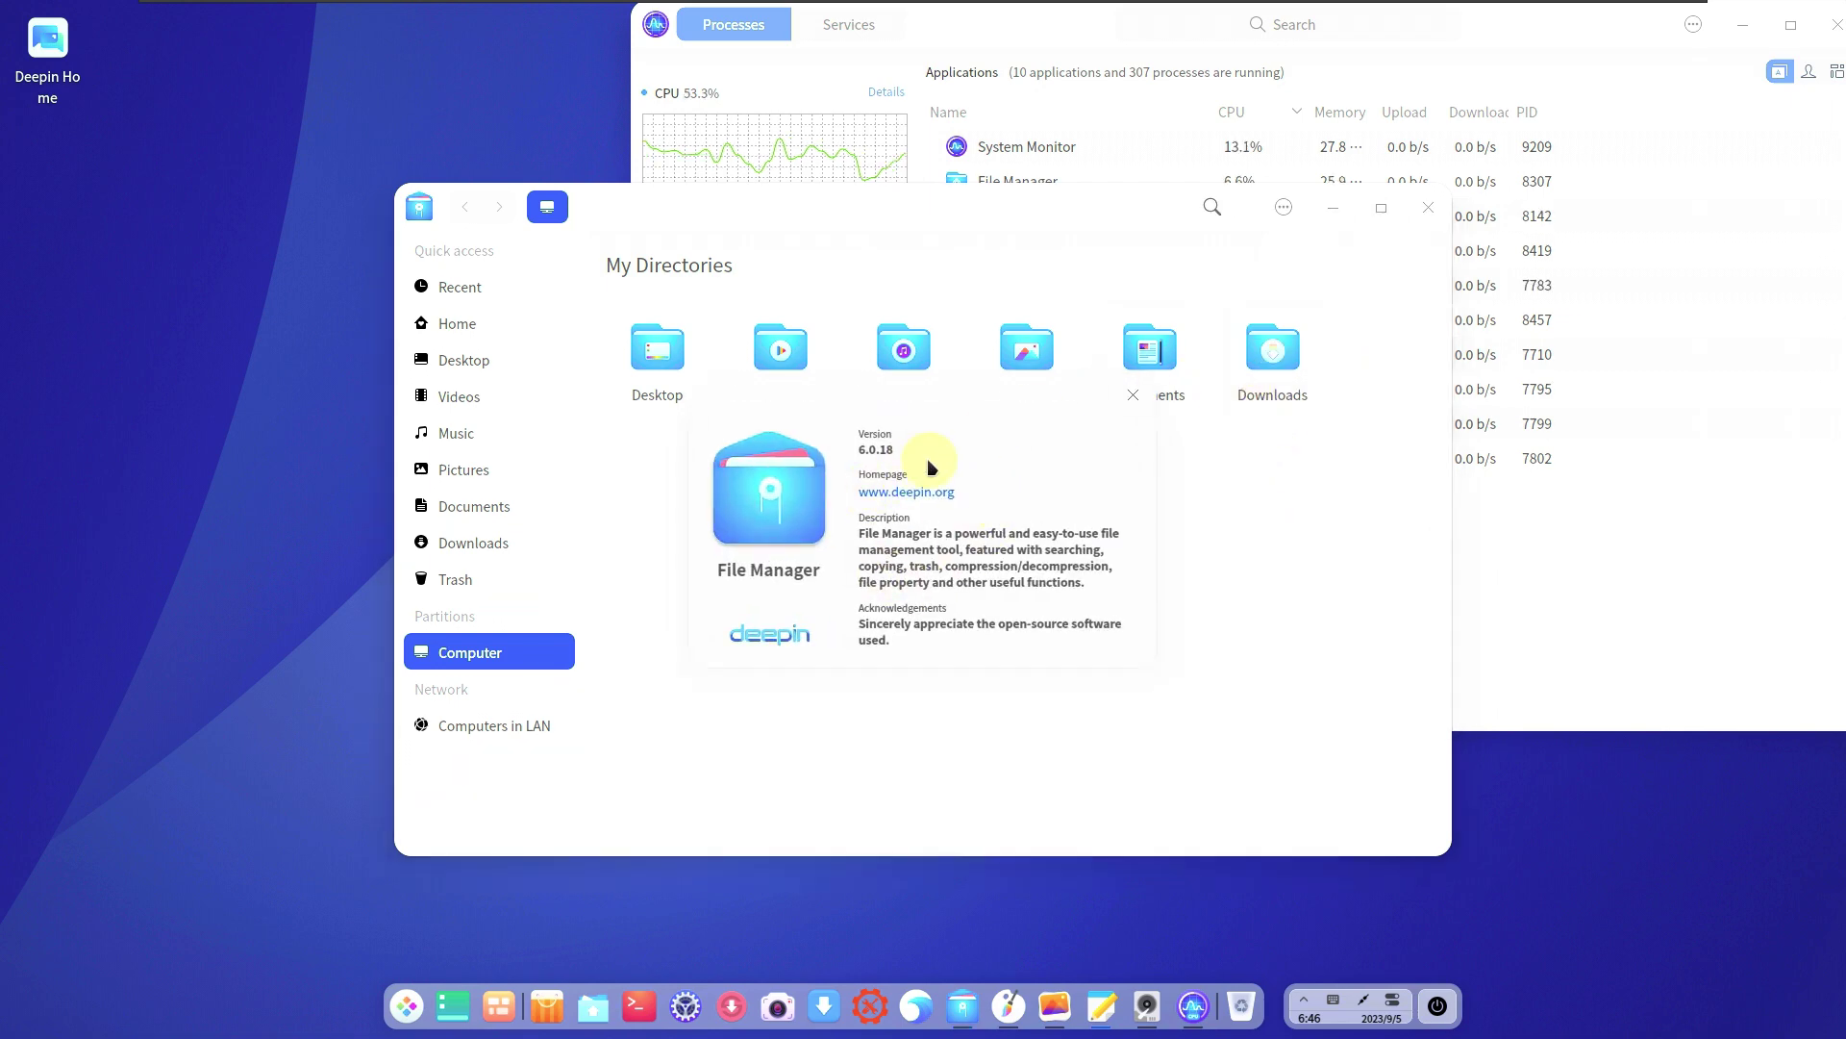
pyautogui.click(1133, 394)
pyautogui.moveTo(1256, 220); pyautogui.dragTo(958, 223)
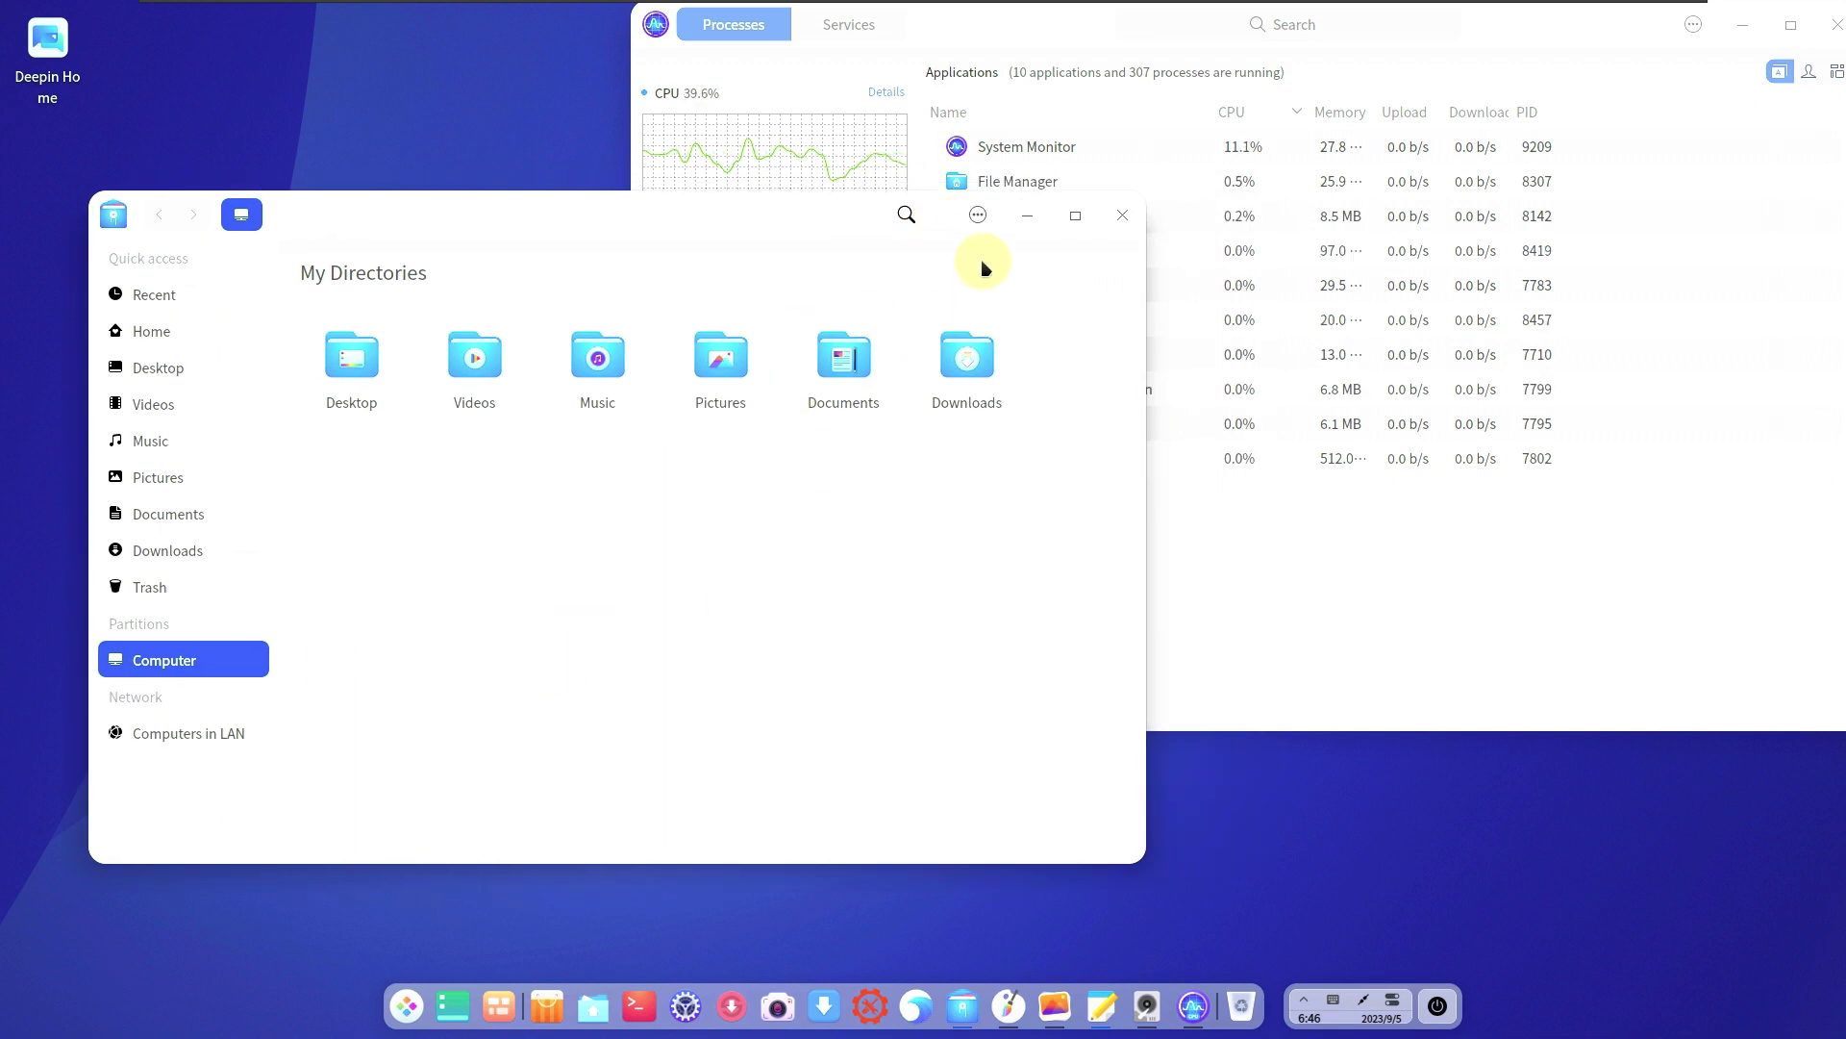
pyautogui.click(1123, 215)
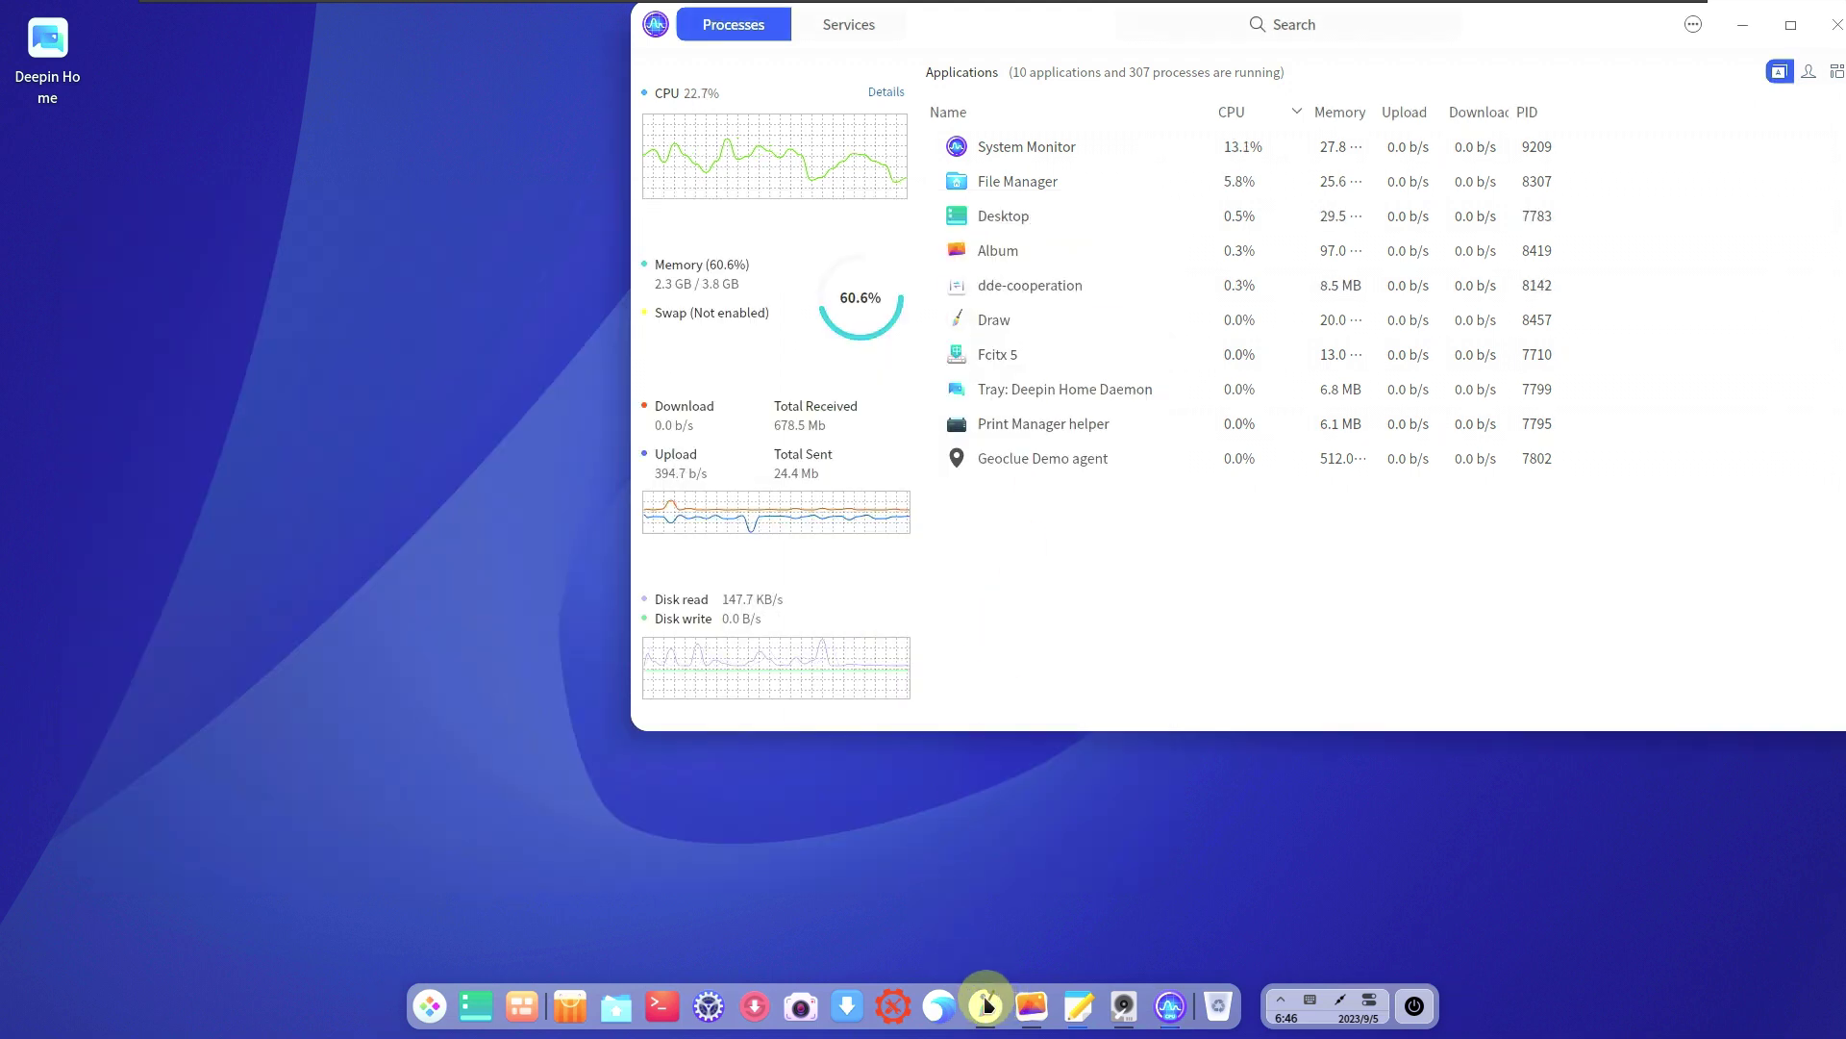
pyautogui.click(558, 678)
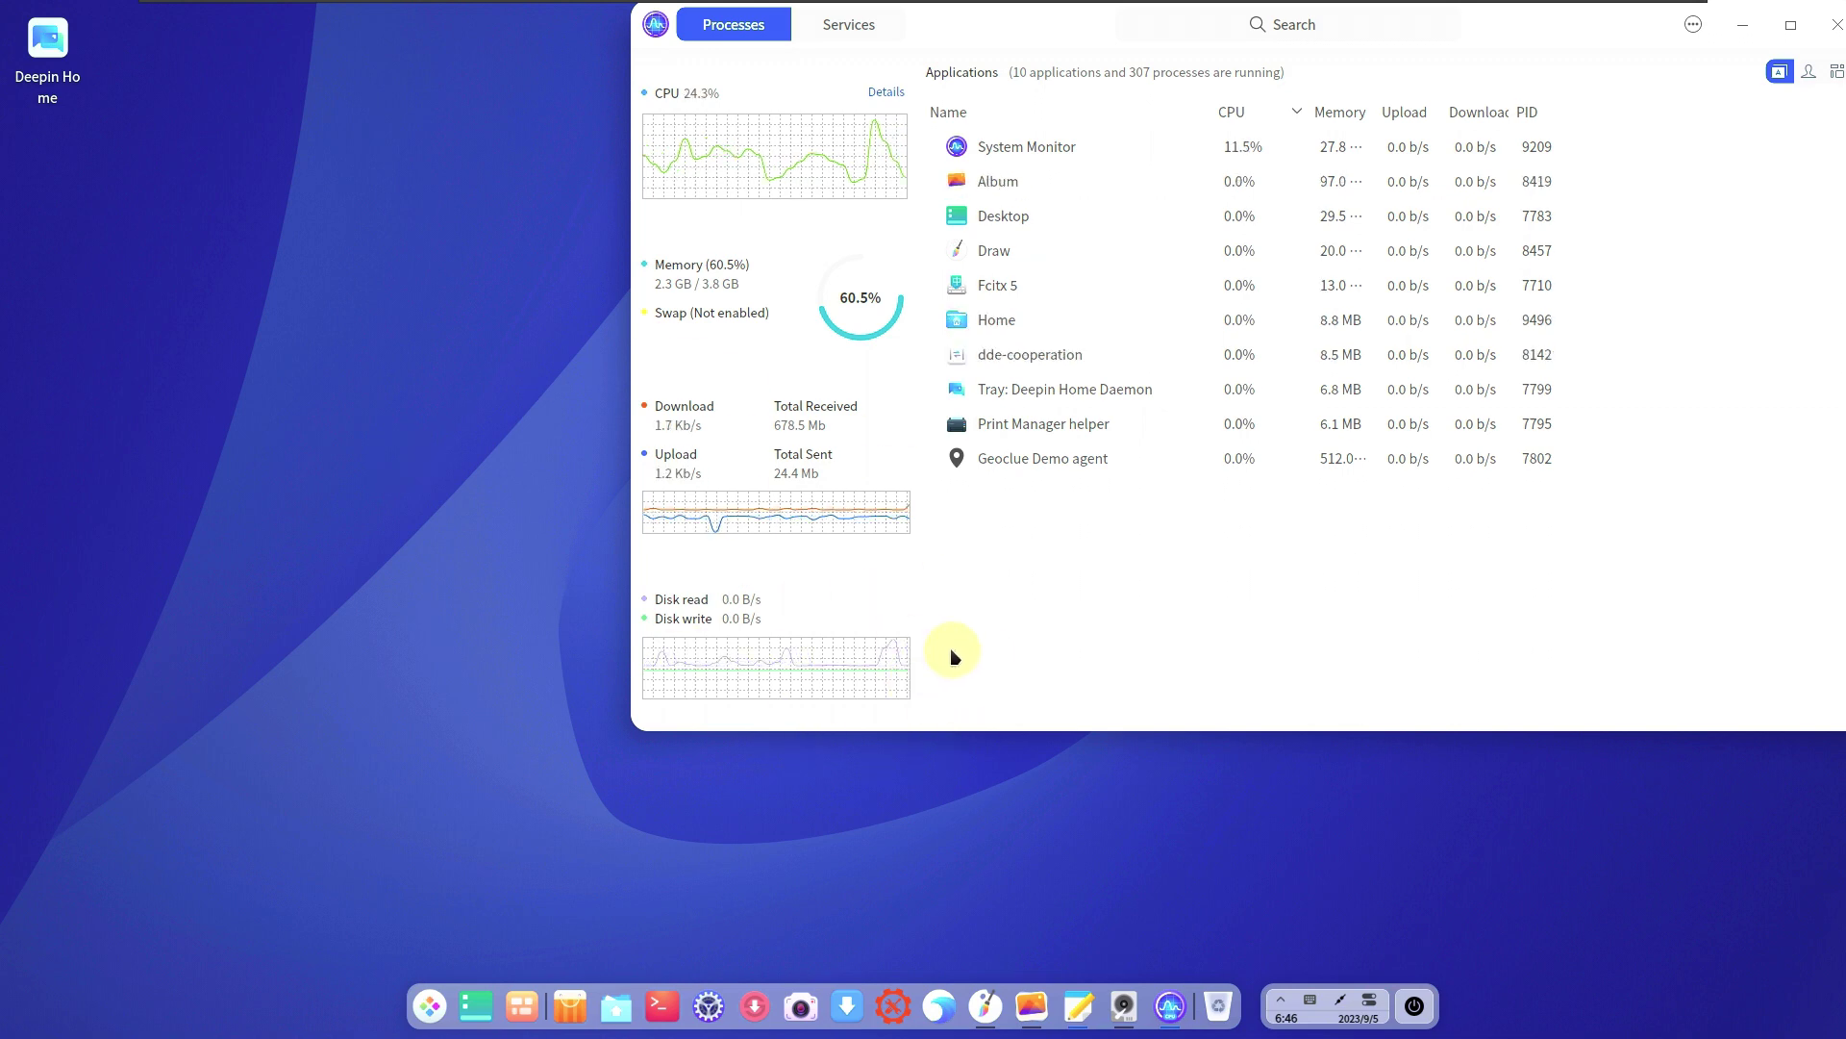
# Switch to Draw, view its About information and close the application
pyautogui.click(990, 1002)
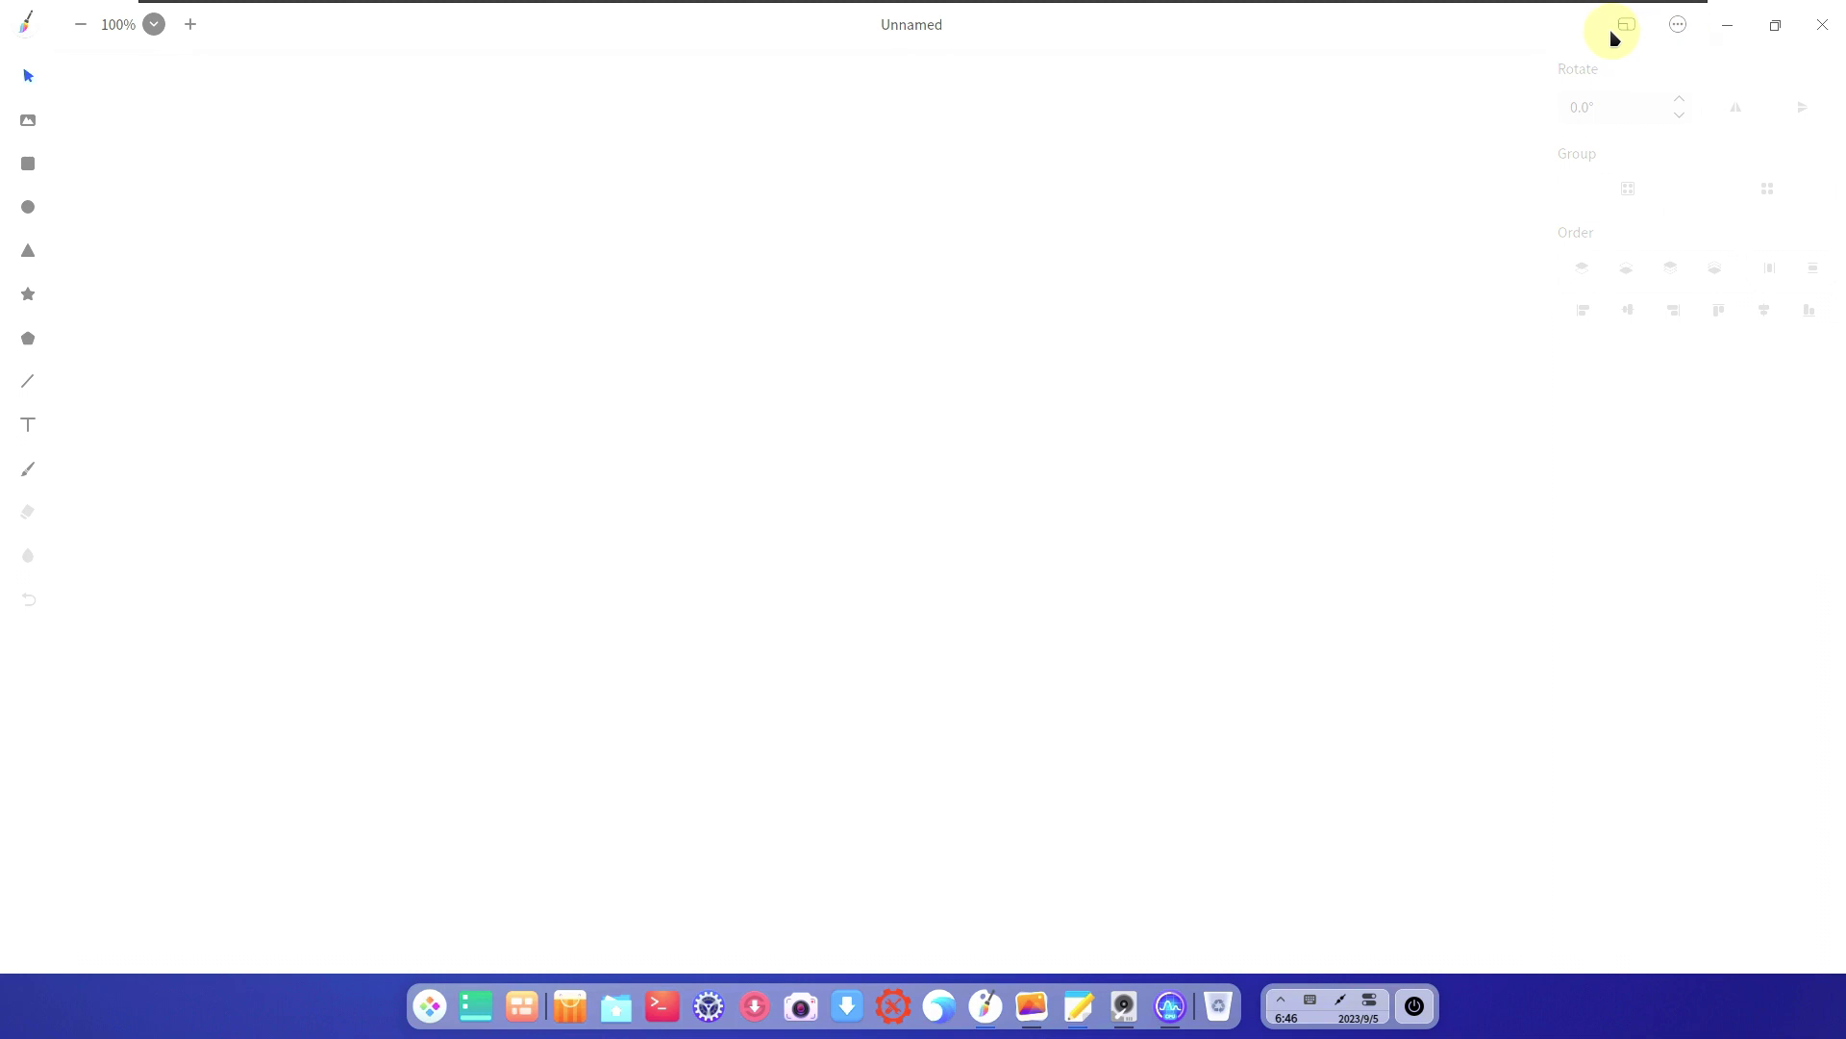
pyautogui.click(1673, 31)
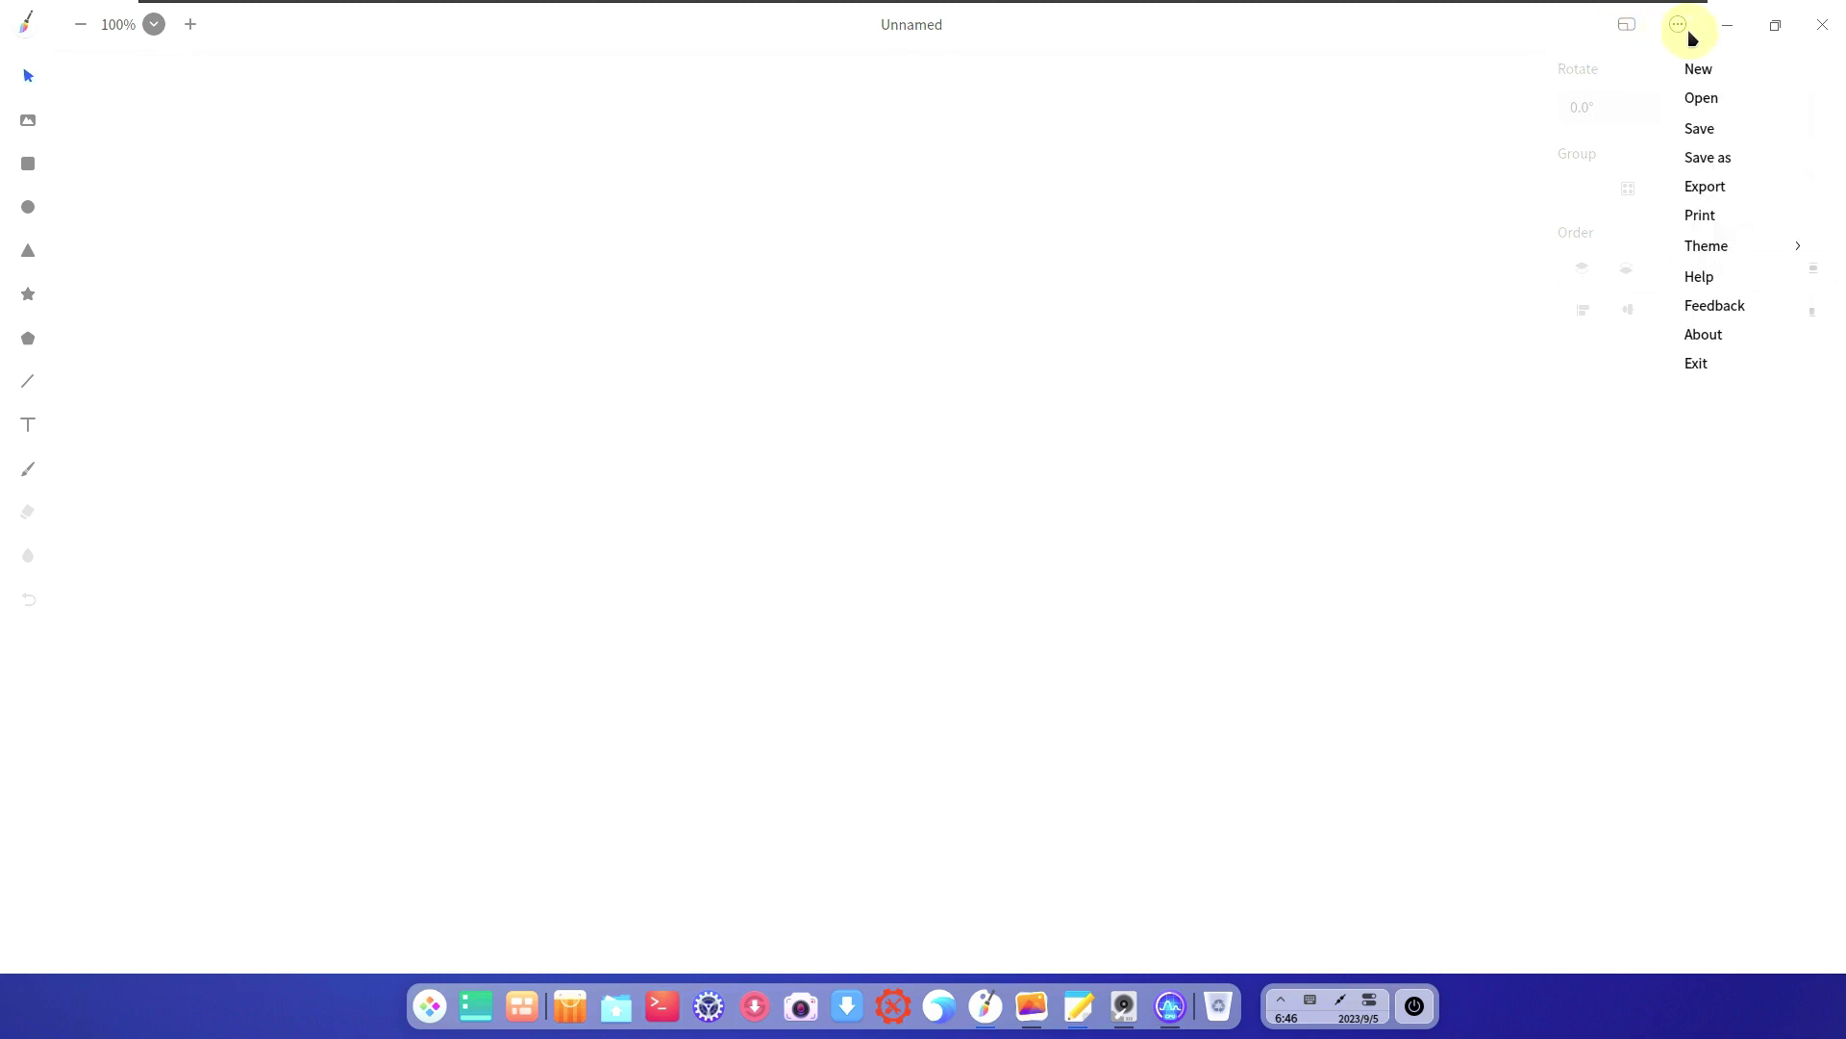
pyautogui.click(1698, 333)
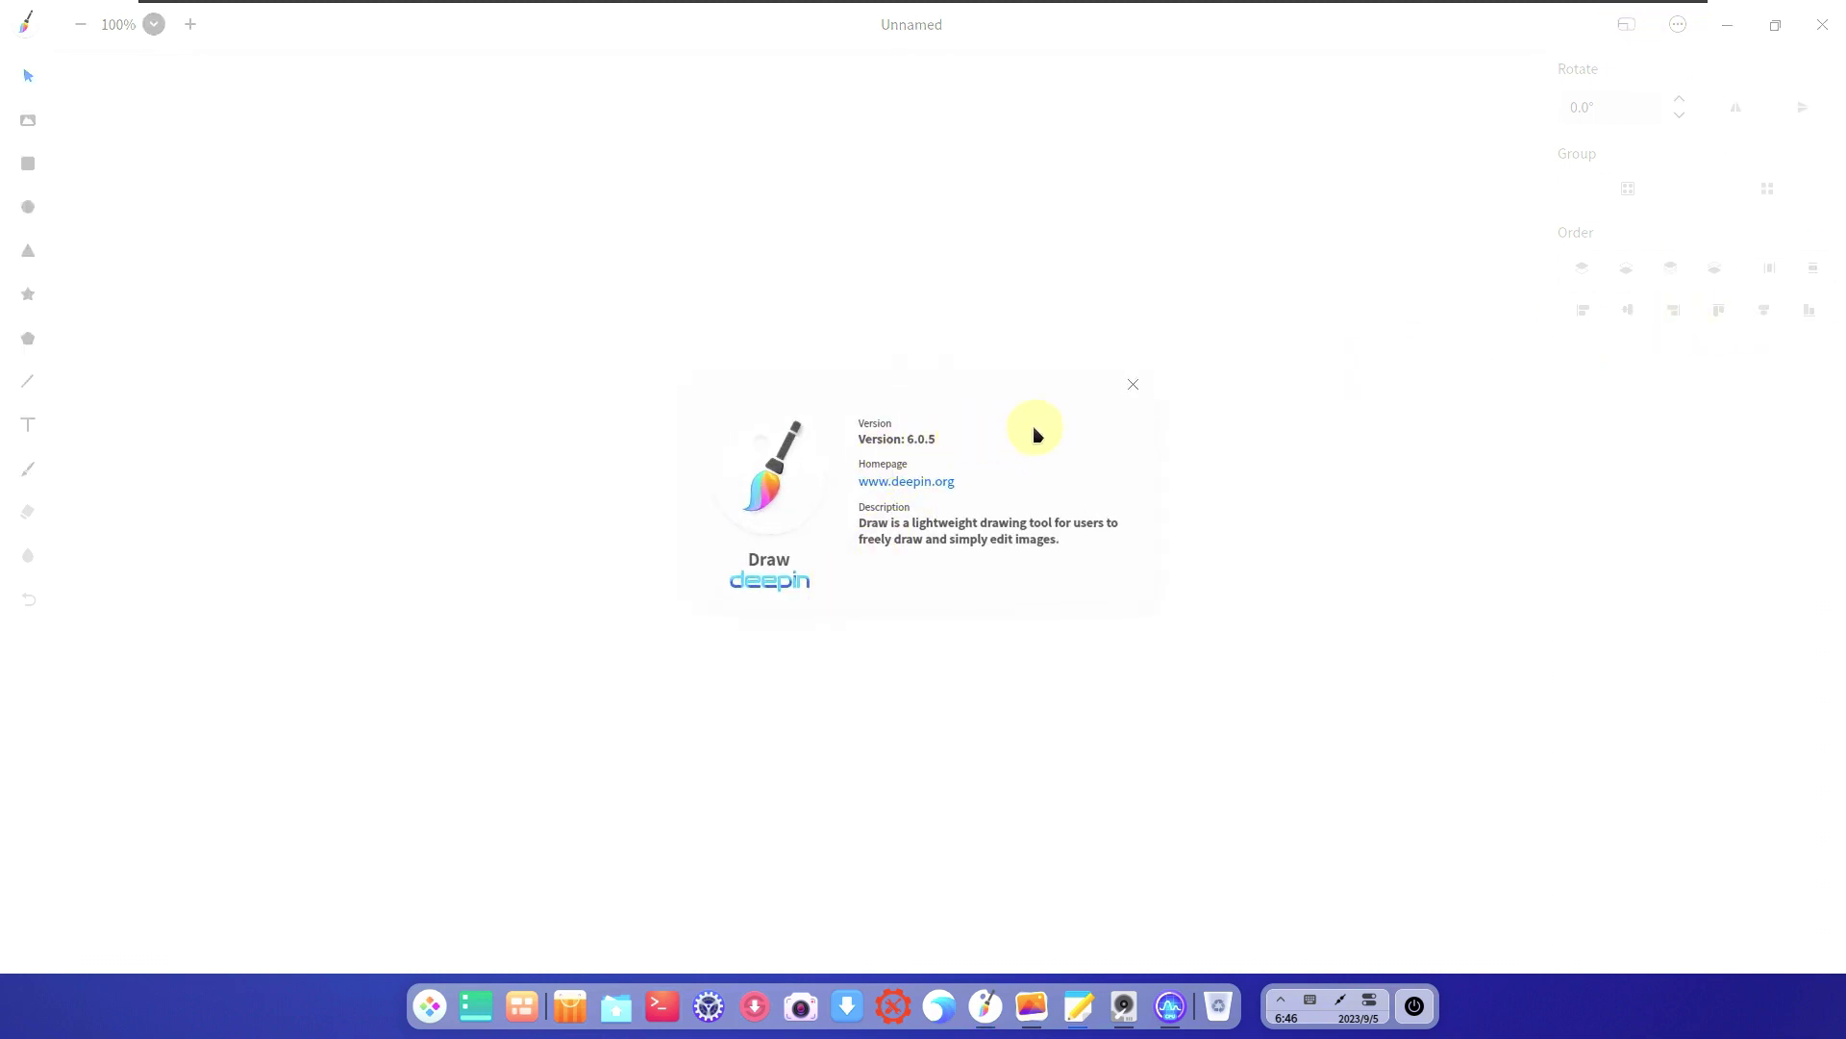
pyautogui.click(1131, 387)
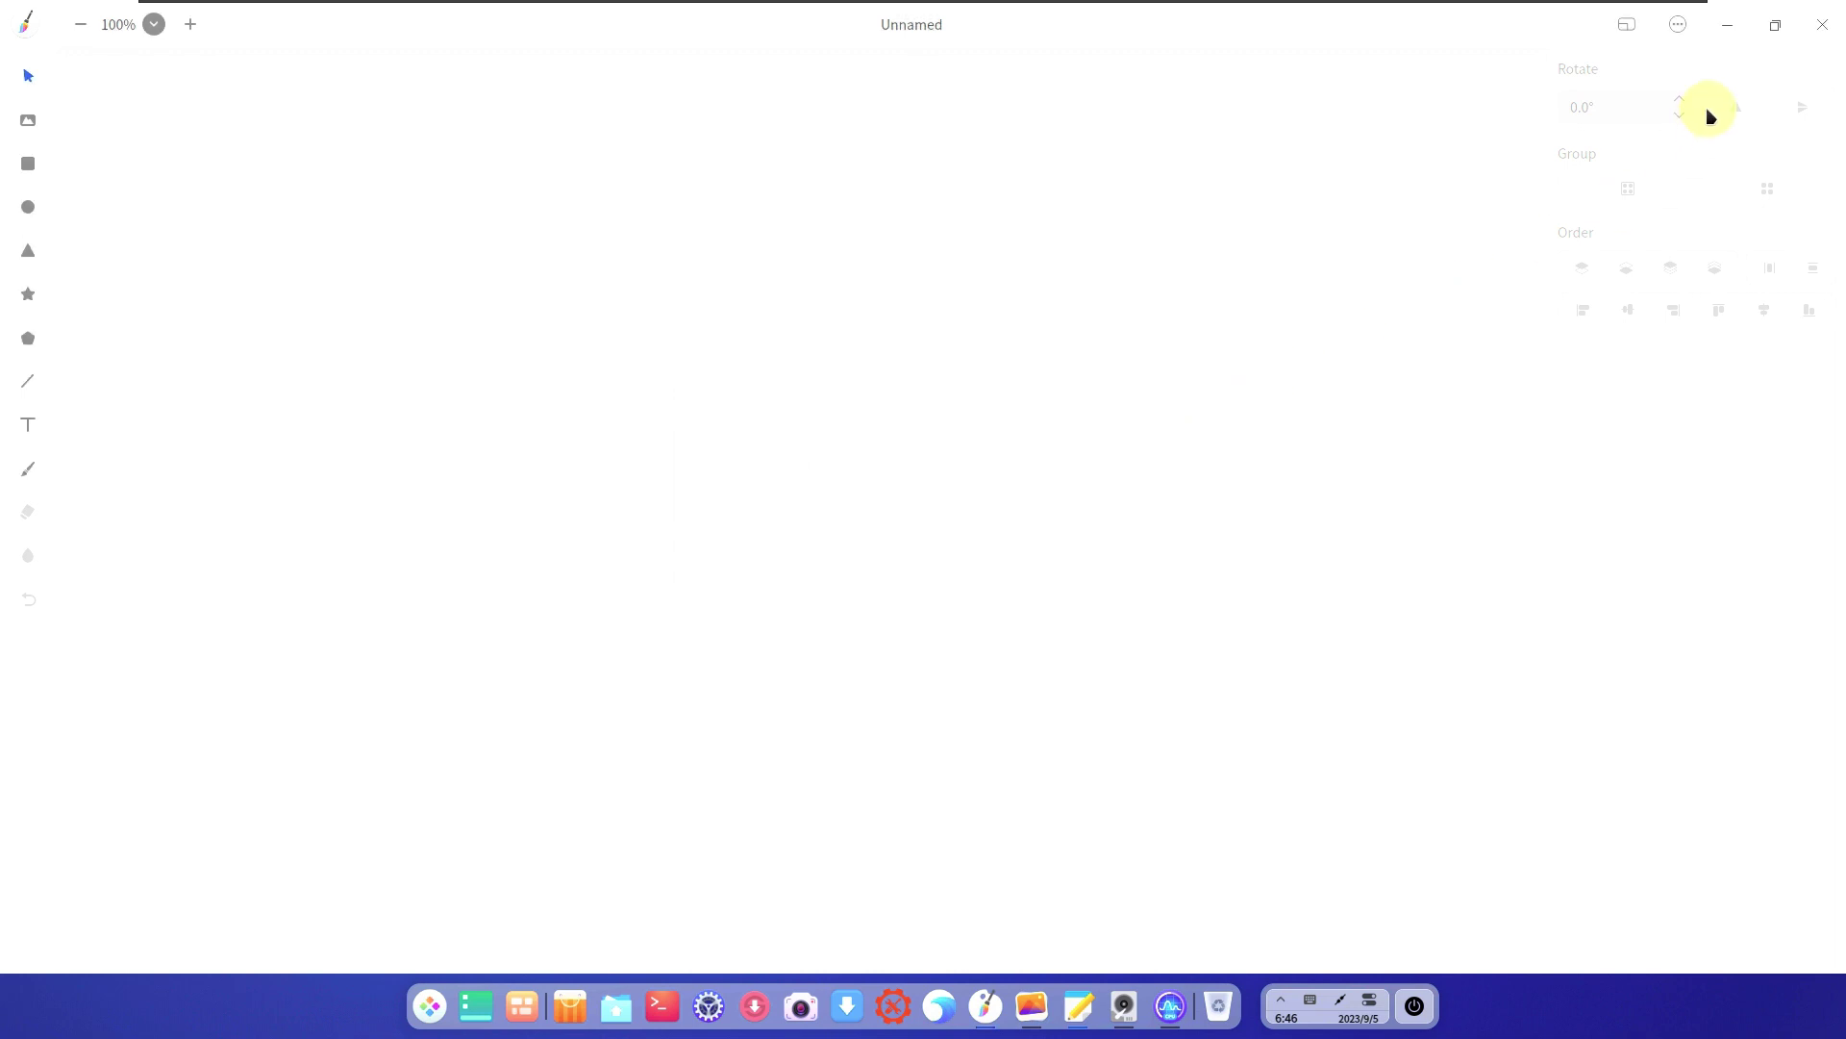
pyautogui.click(1821, 26)
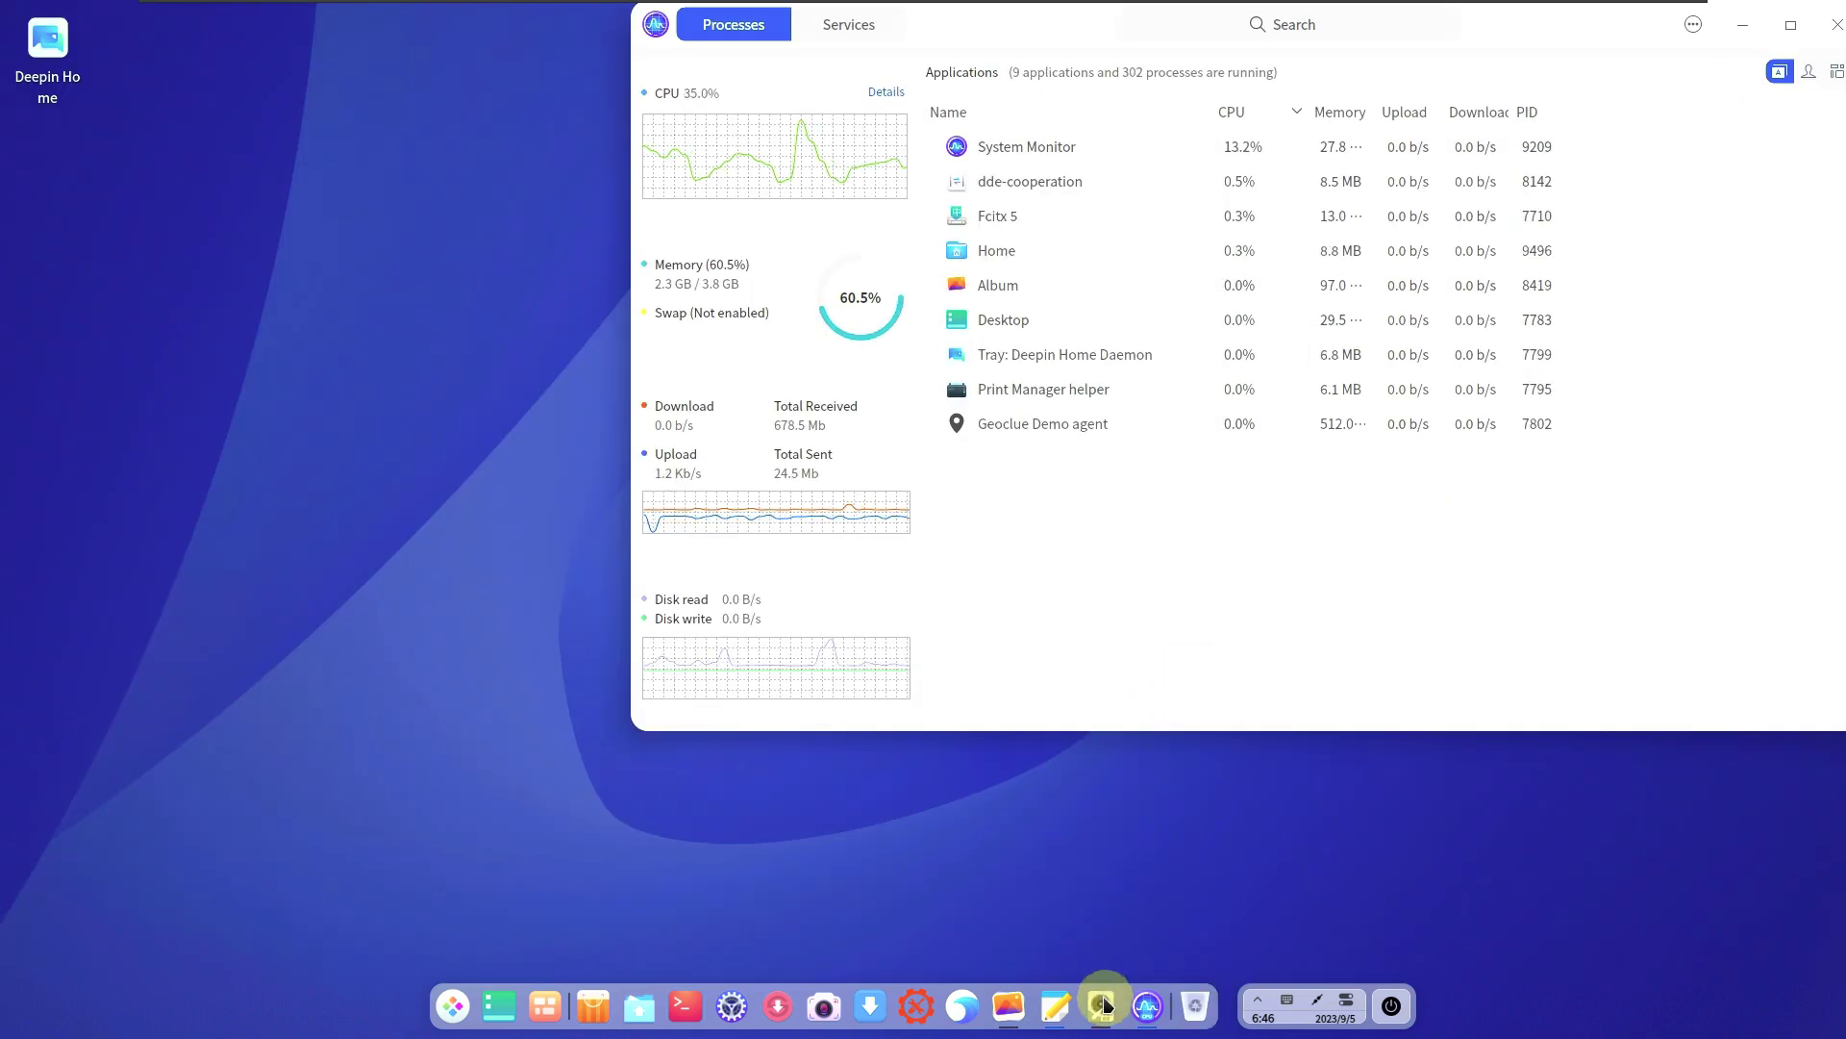
# Switch to Album, view its About information and close the application
pyautogui.click(1009, 1006)
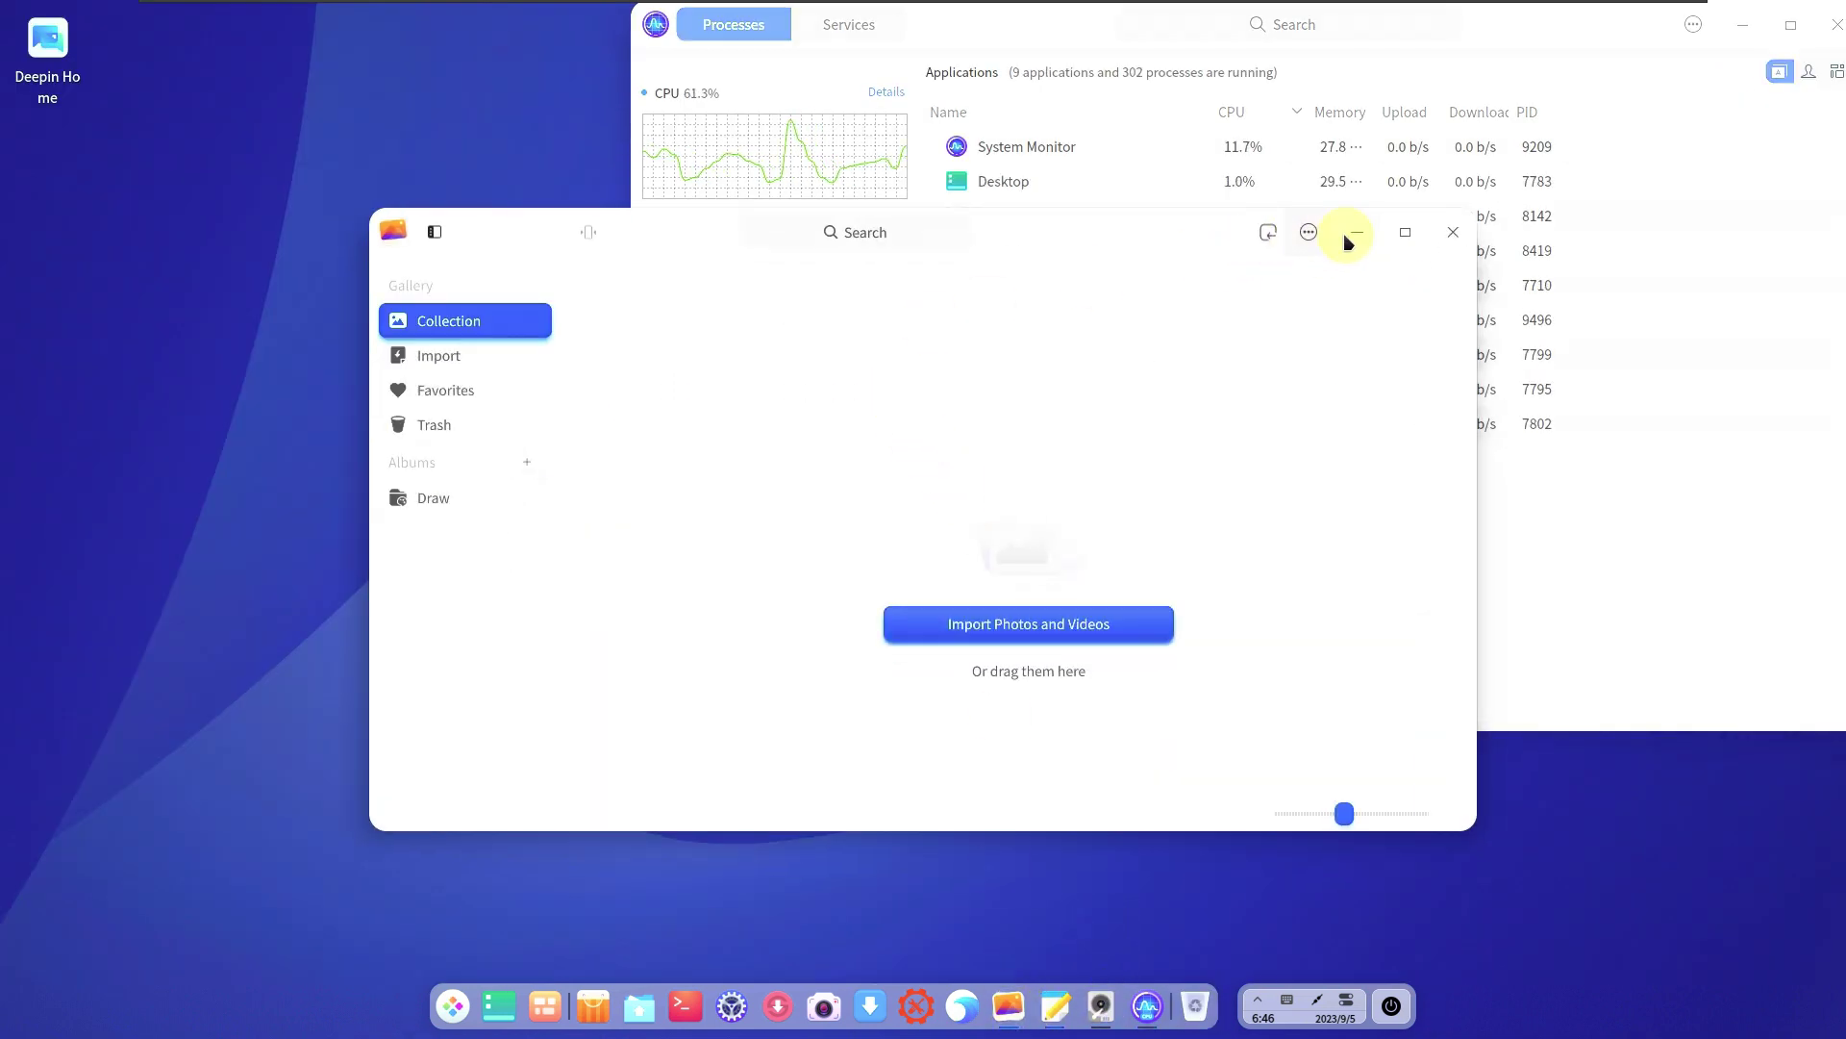
pyautogui.click(1309, 232)
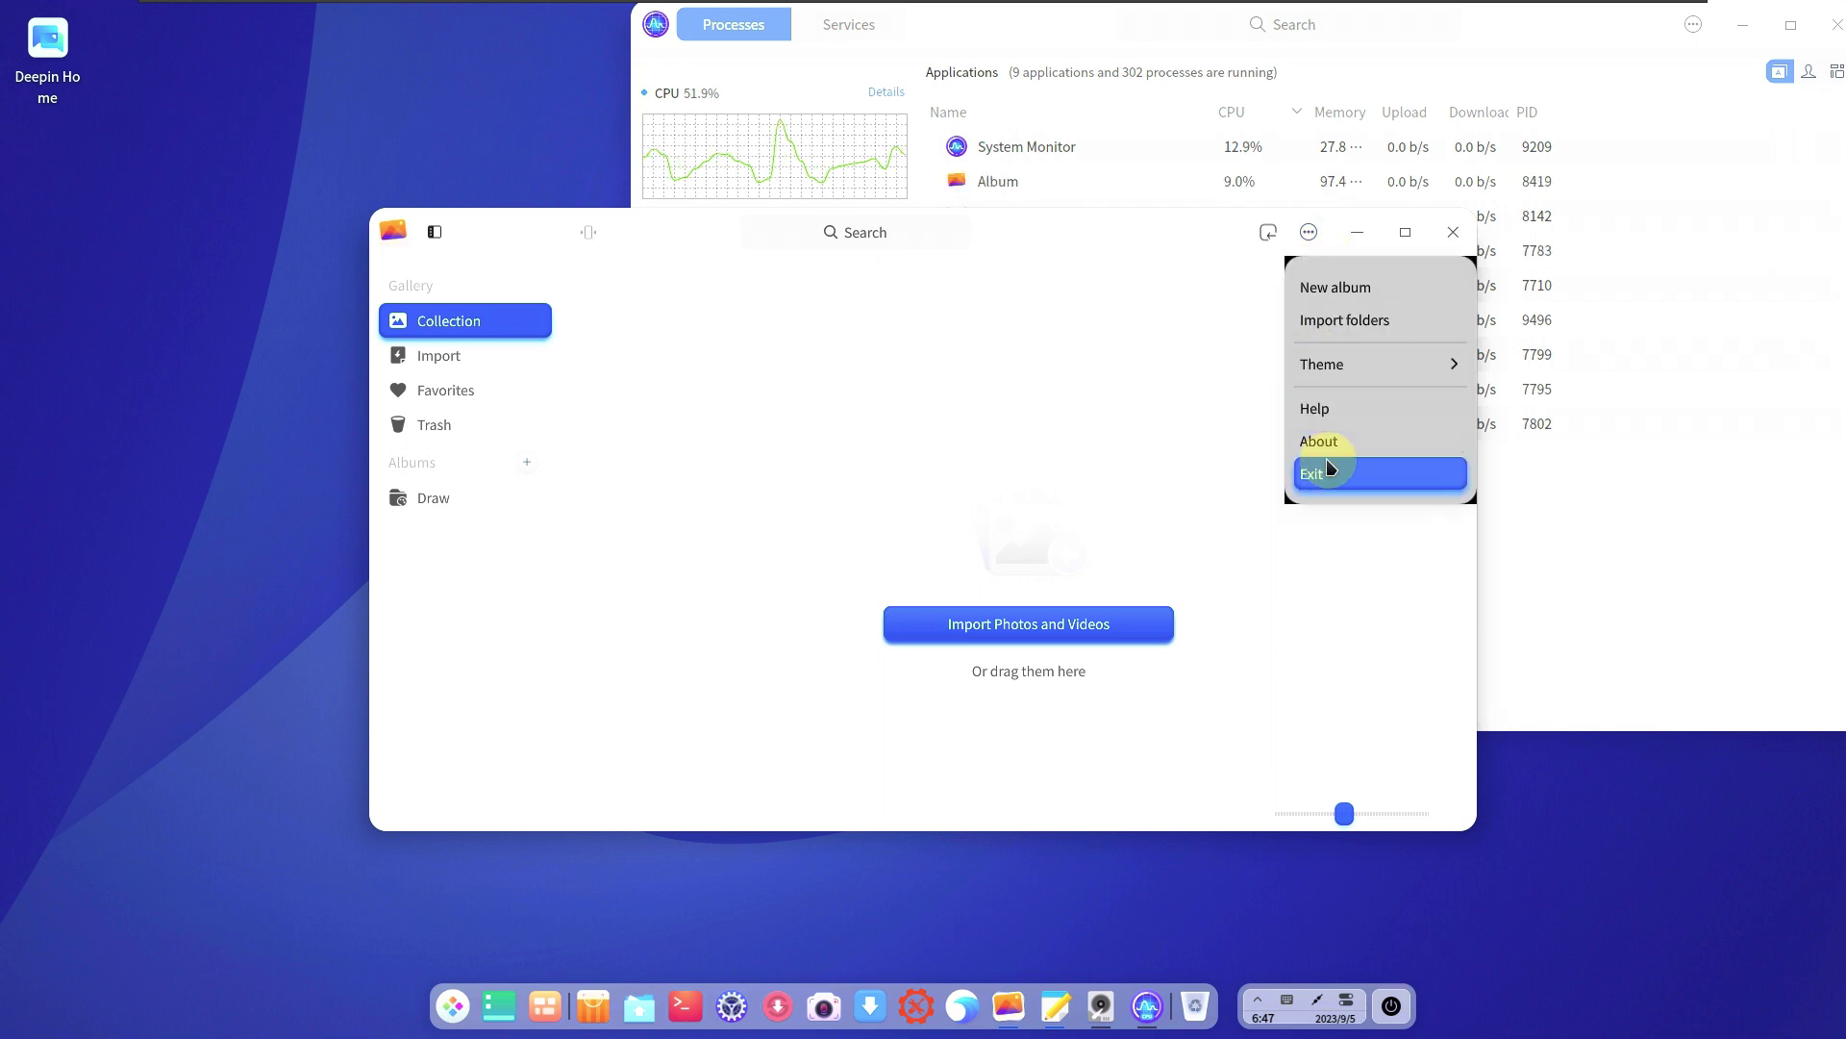
pyautogui.click(1320, 442)
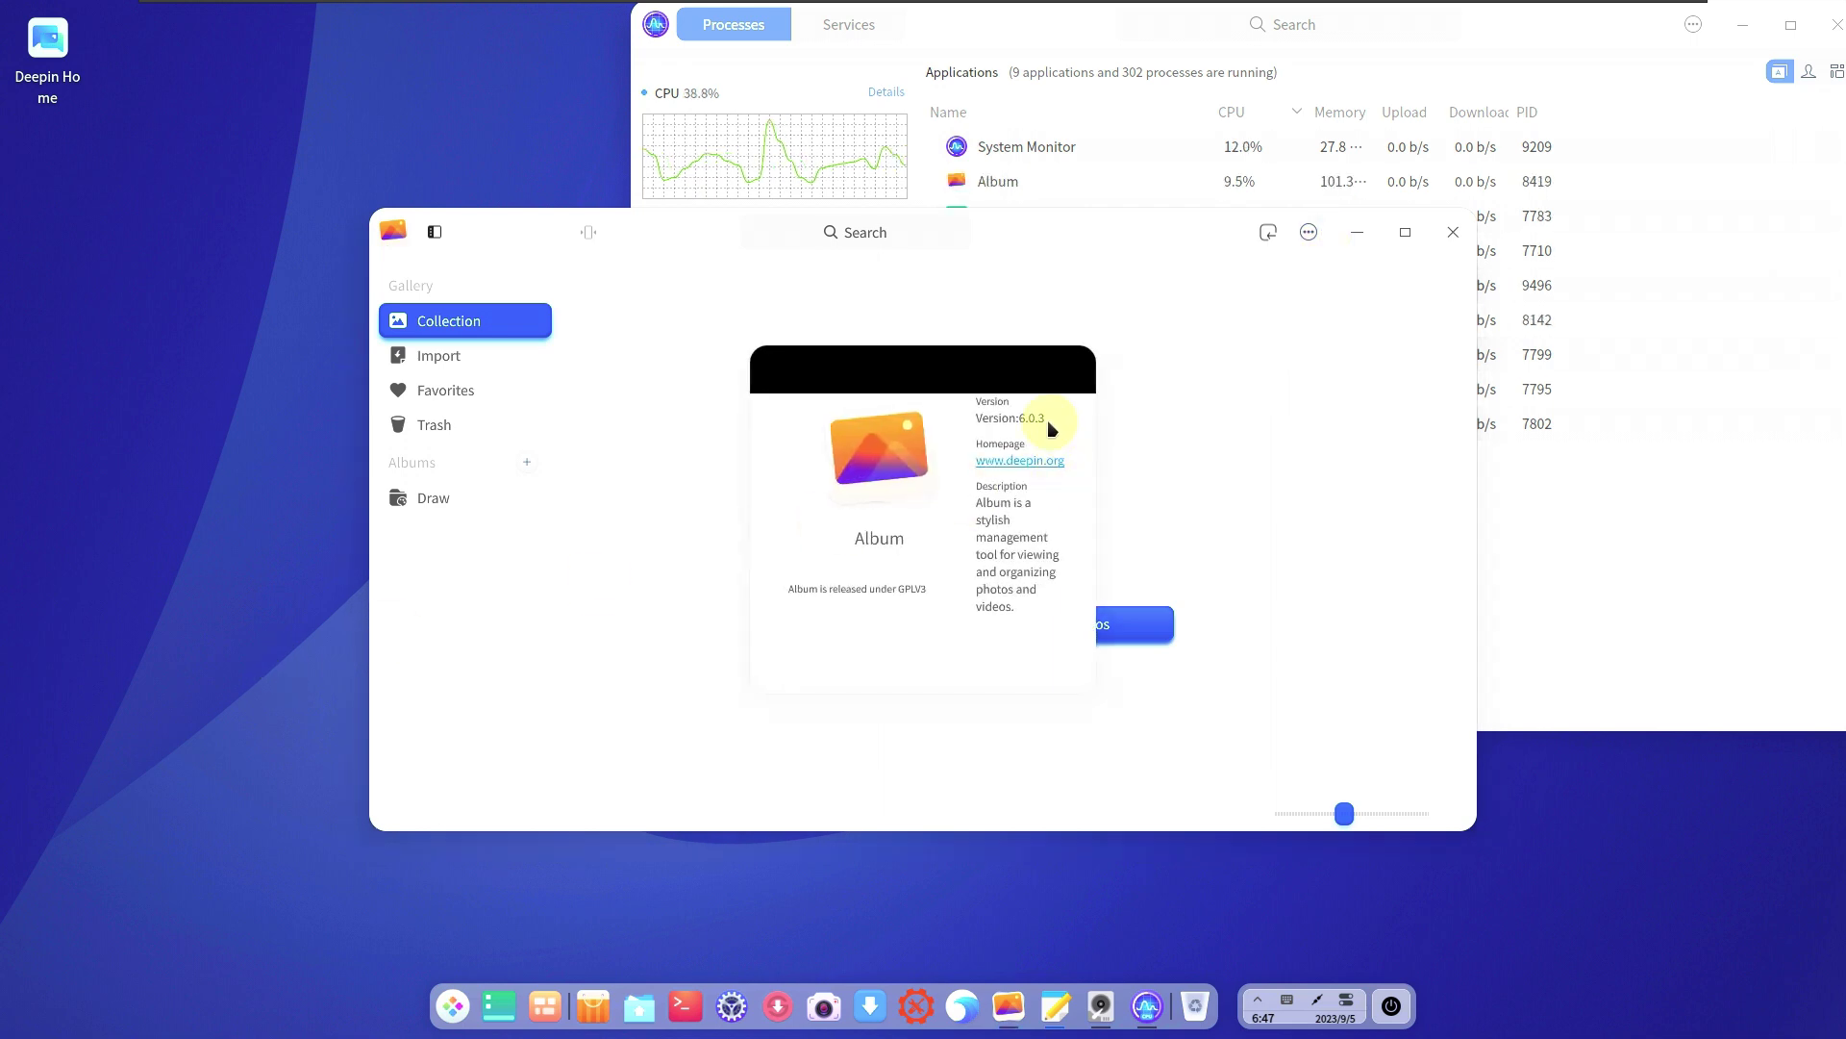
pyautogui.click(1083, 371)
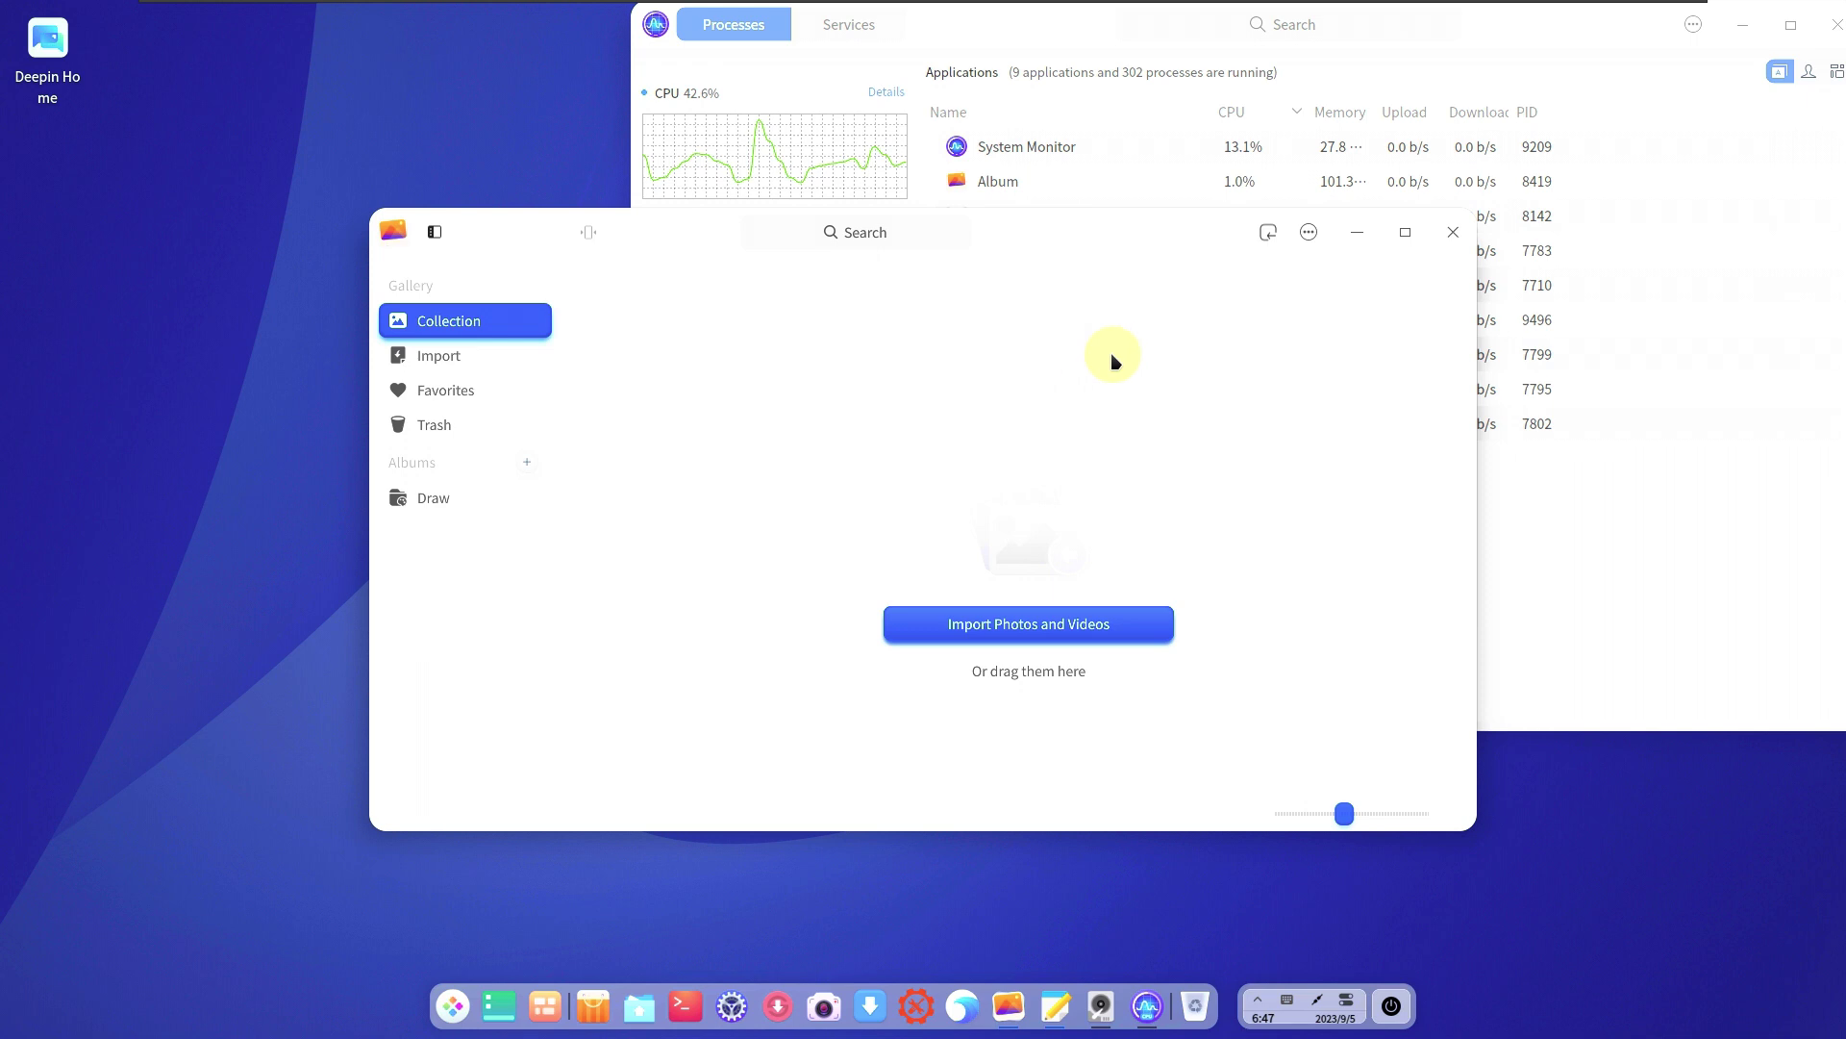
pyautogui.click(1444, 243)
# Switch to GParted, shift its window across the desktop, view its About information and close the application
pyautogui.click(1077, 1006)
pyautogui.moveTo(1374, 459); pyautogui.dragTo(751, 240)
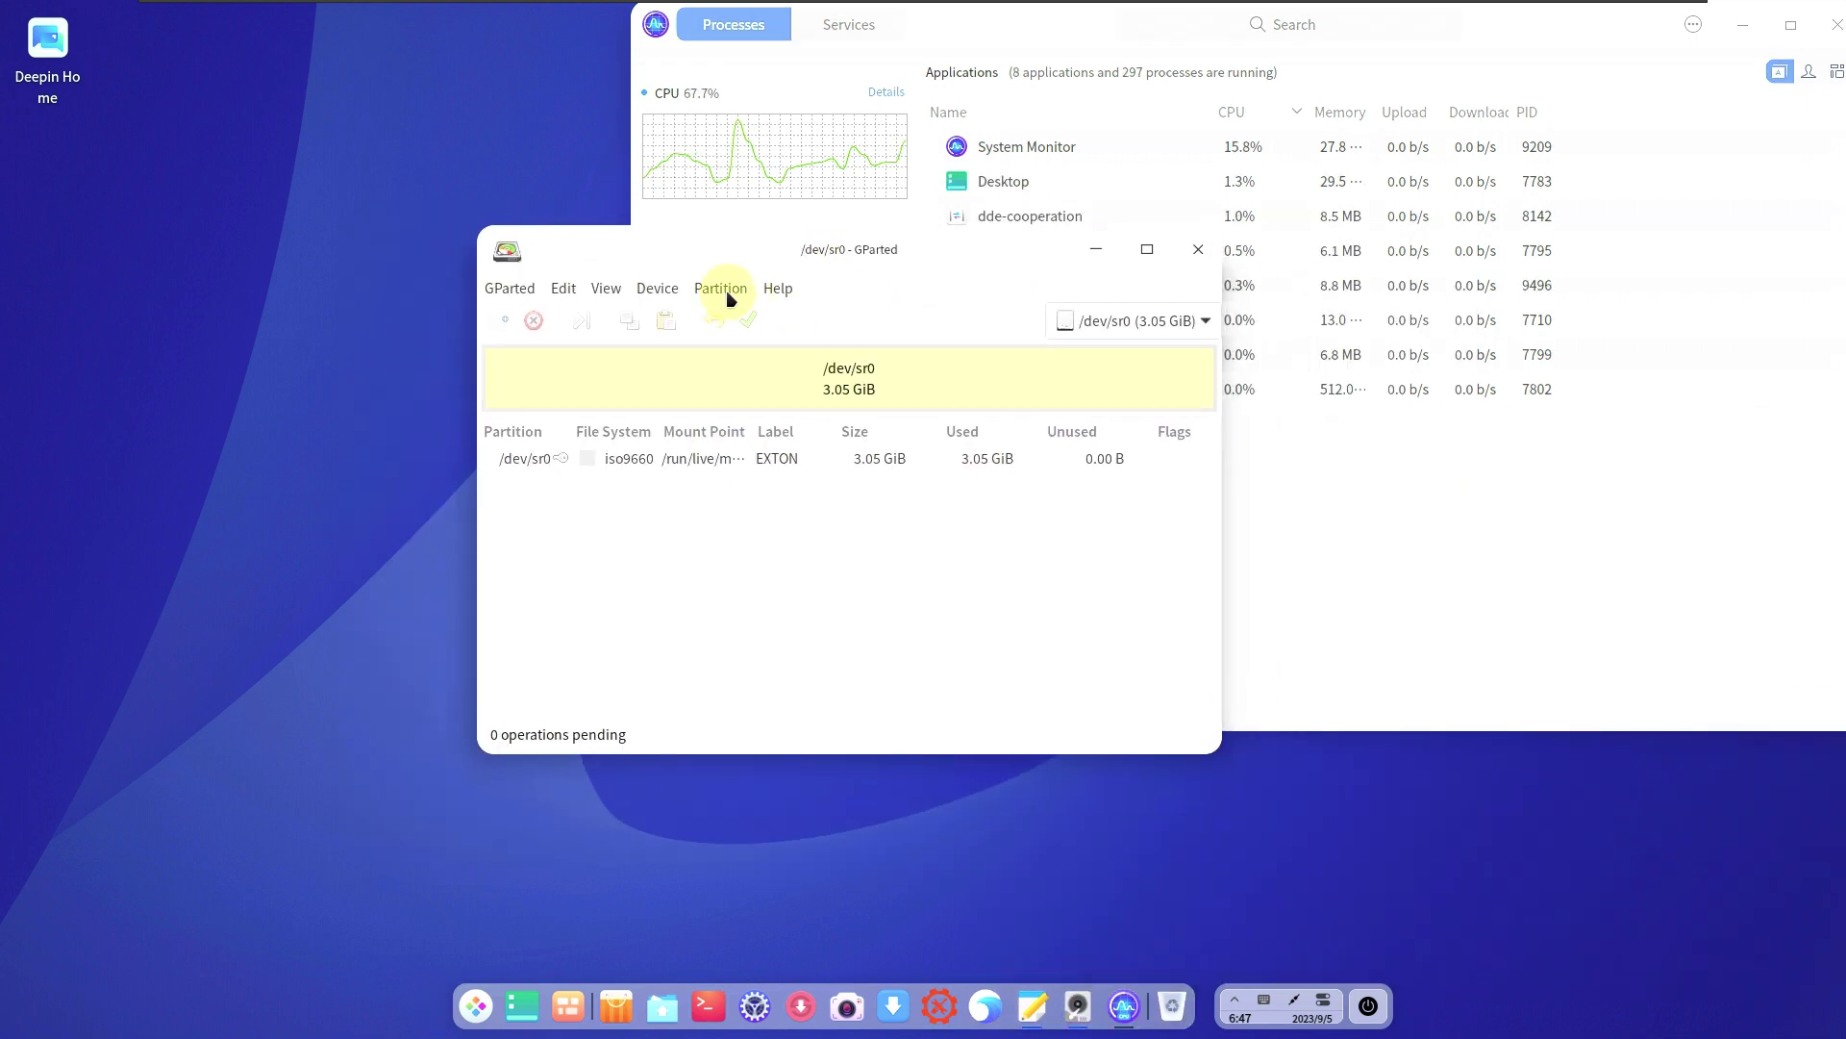
pyautogui.click(778, 288)
pyautogui.click(904, 610)
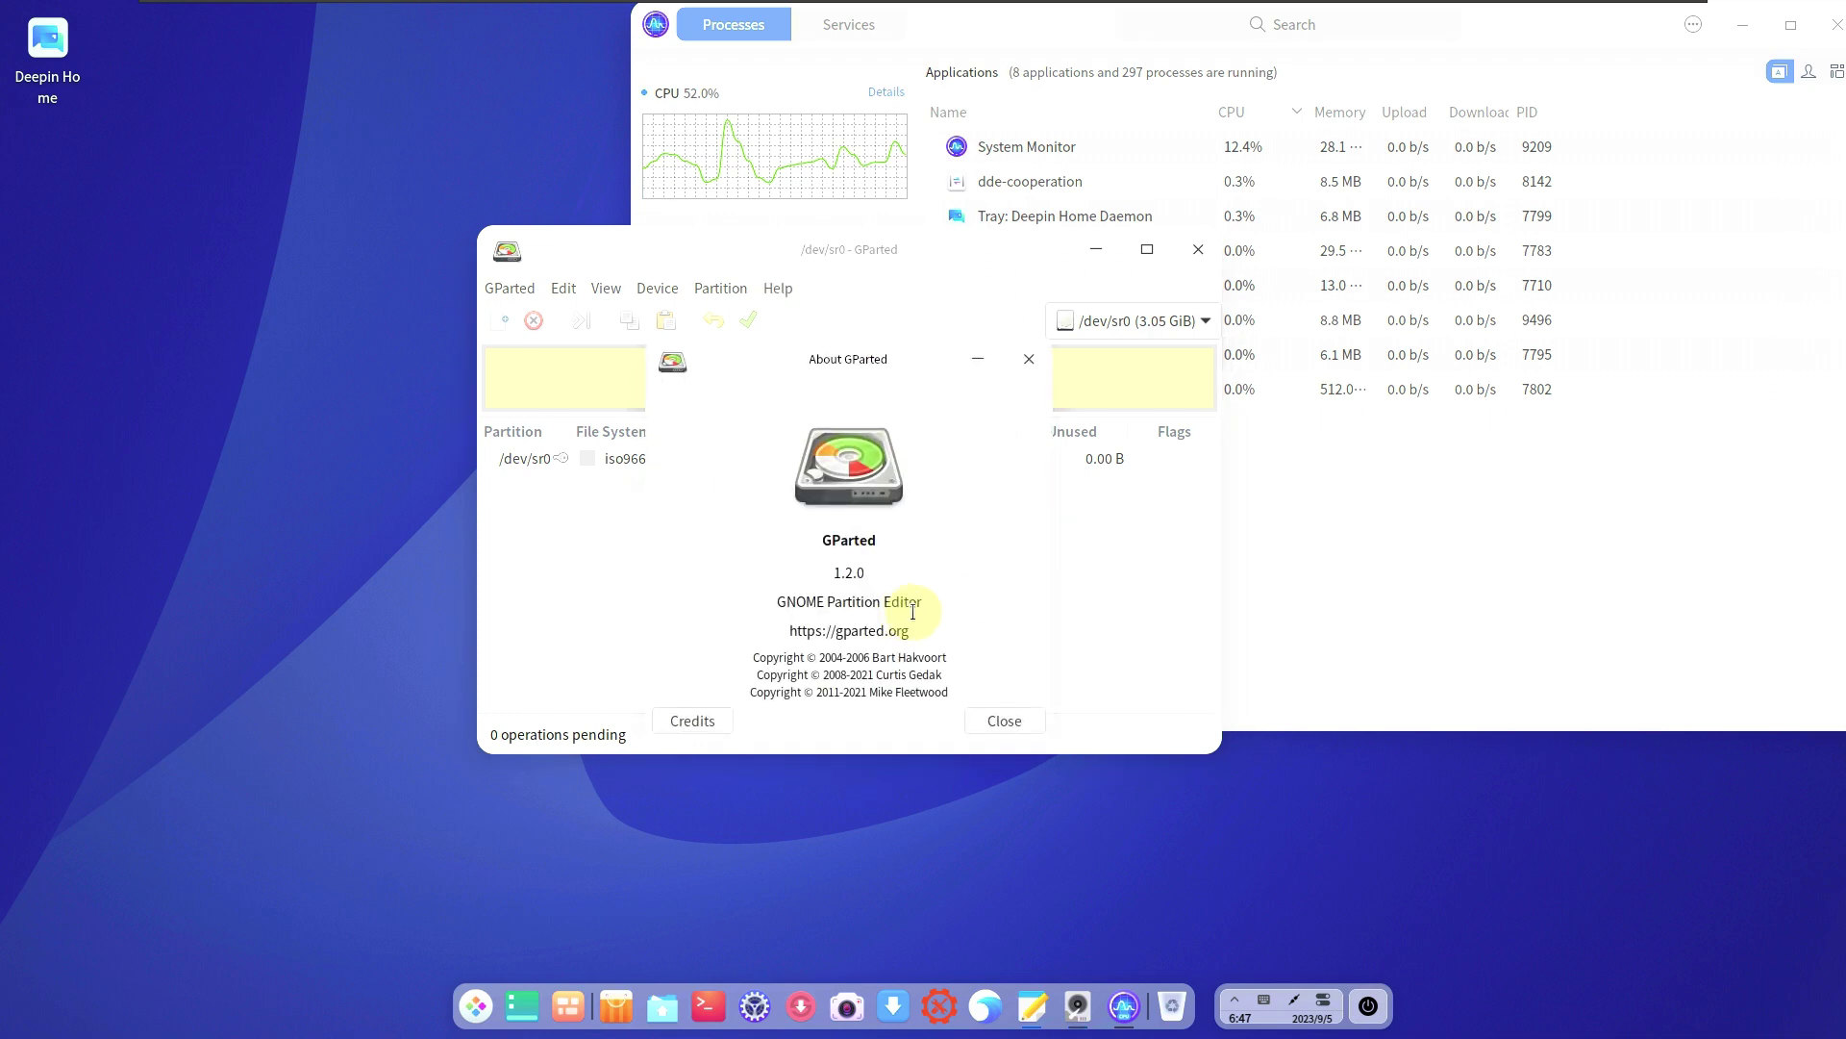
pyautogui.click(990, 725)
pyautogui.click(1198, 249)
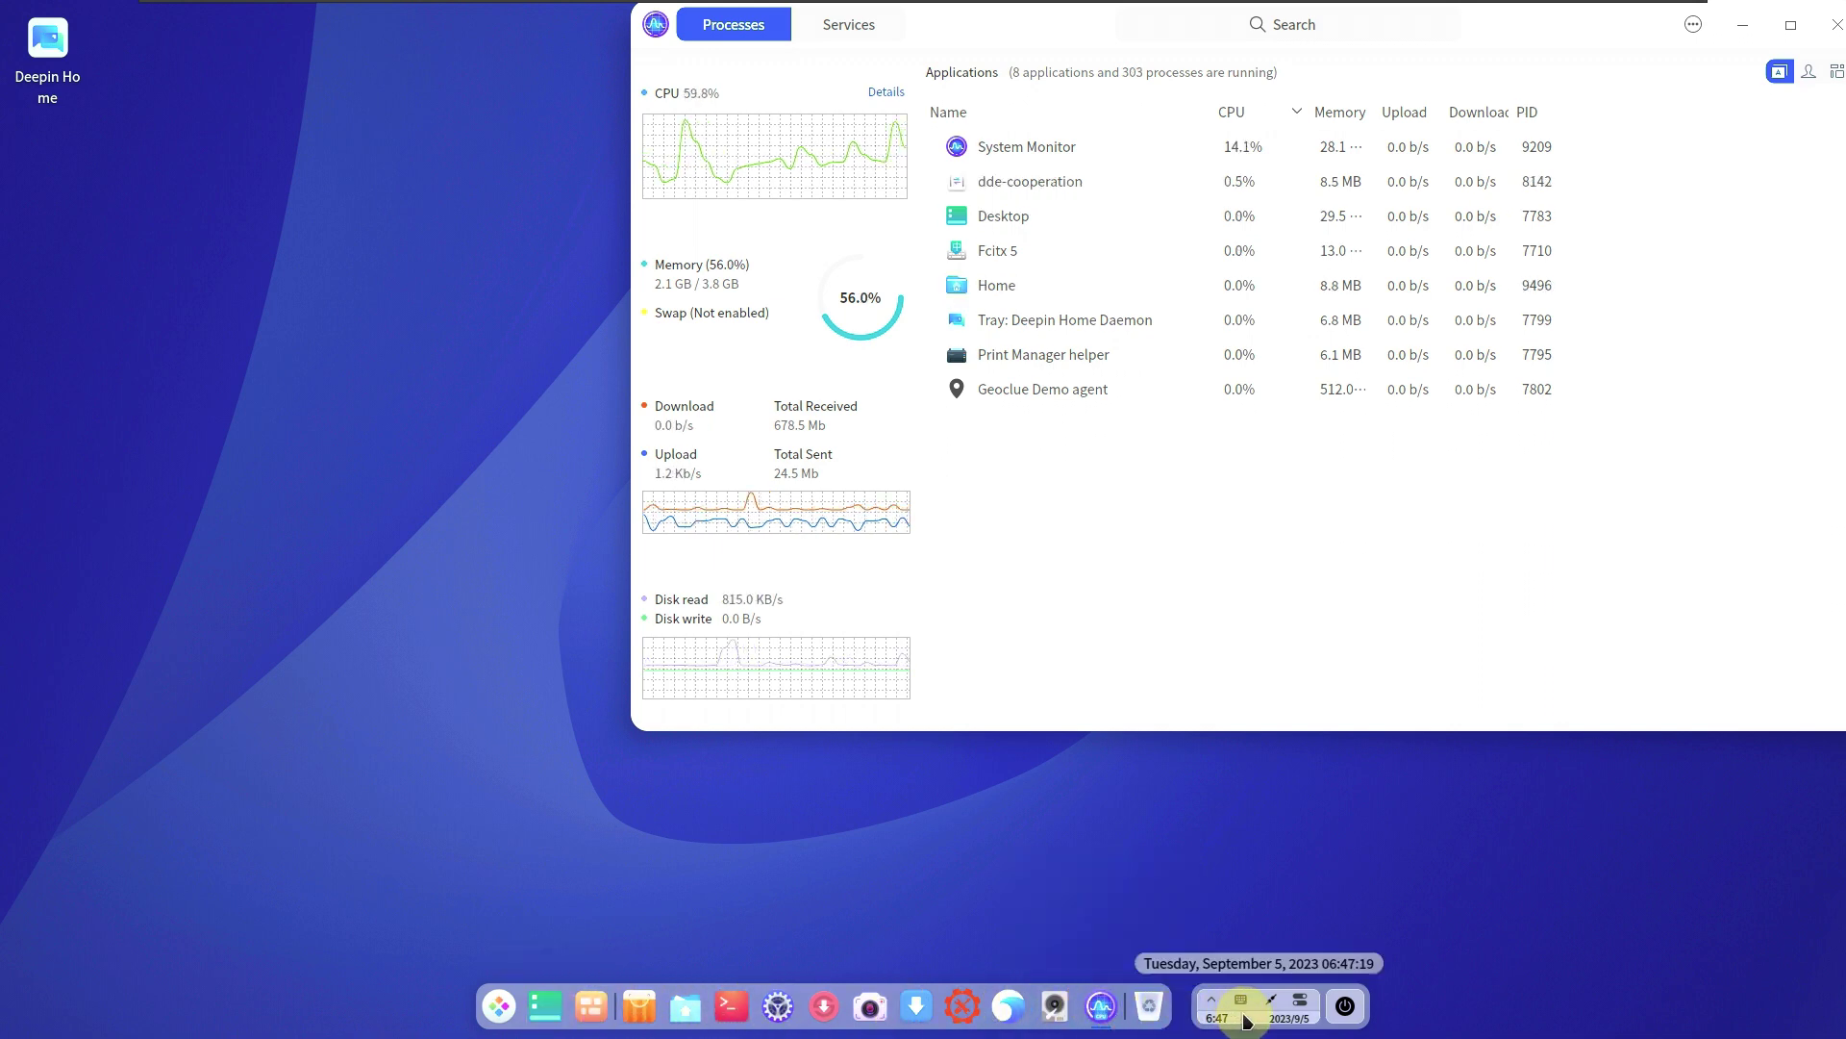
# Open the desktop's Wallpaper and Screensaver settings and view the available screensavers
pyautogui.rightClick(267, 205)
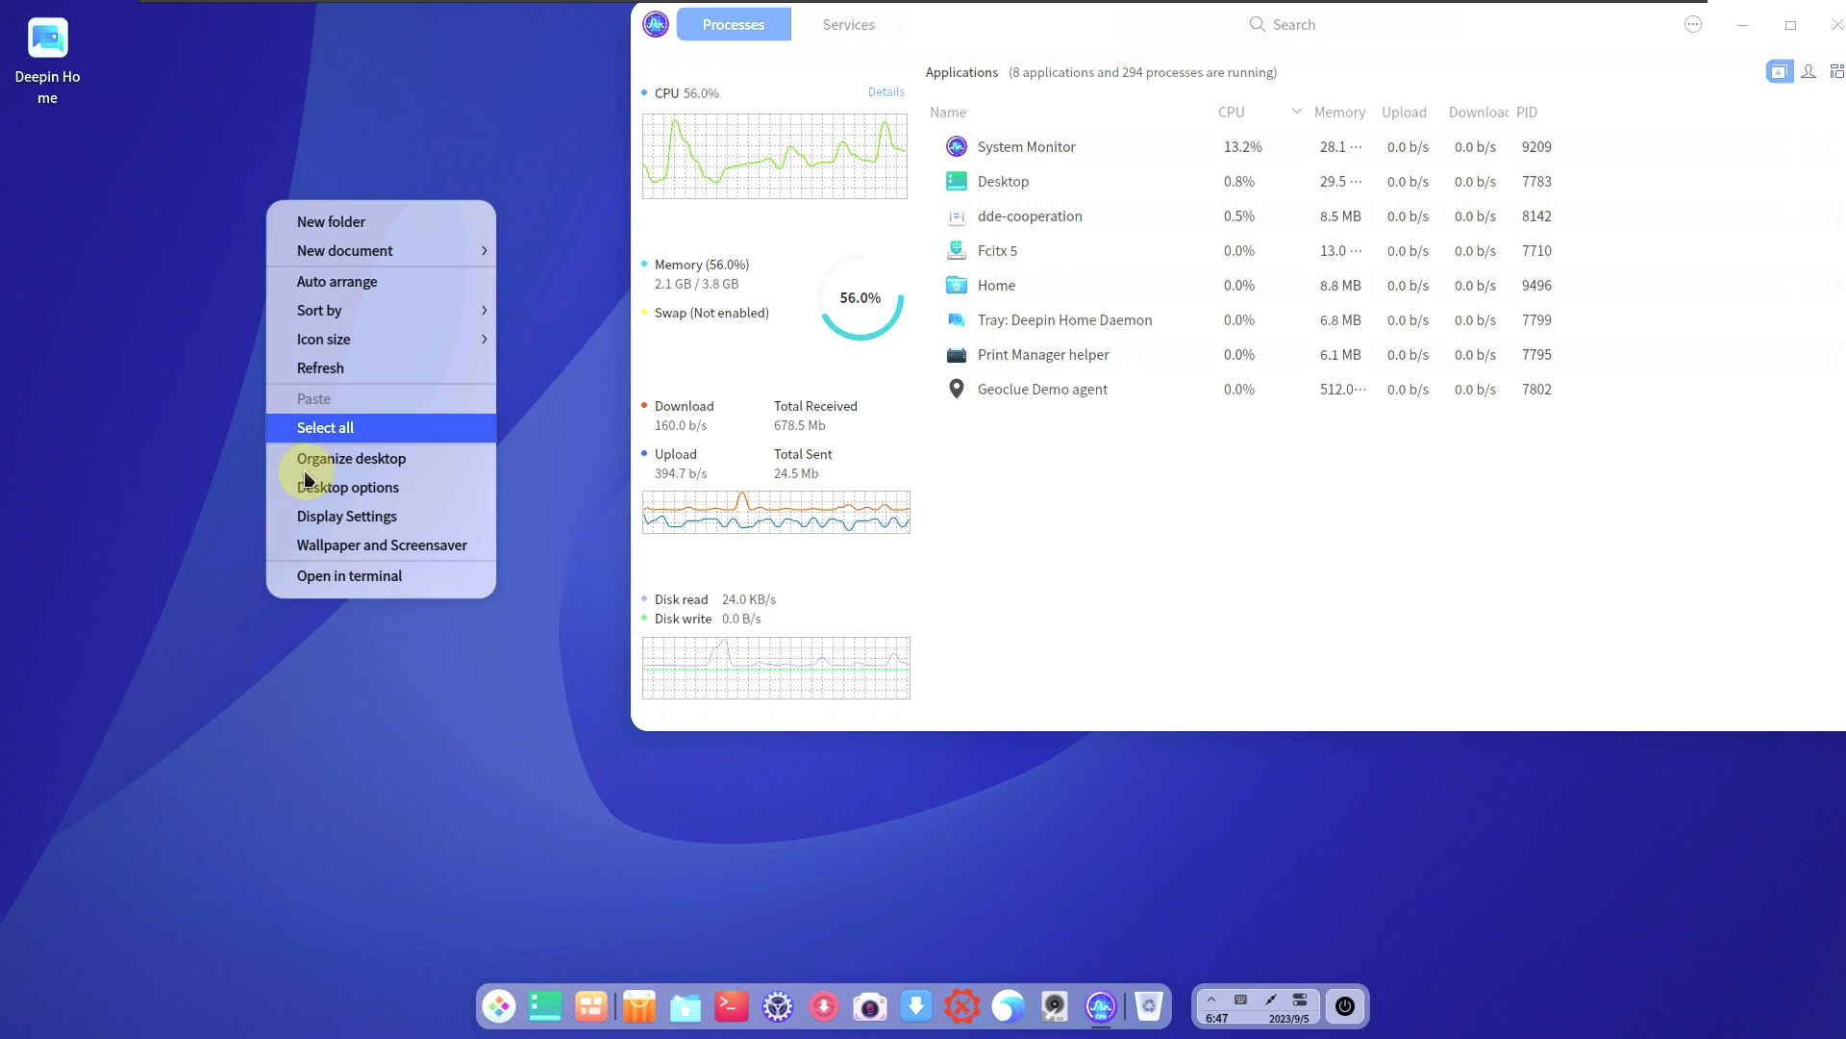
pyautogui.click(342, 548)
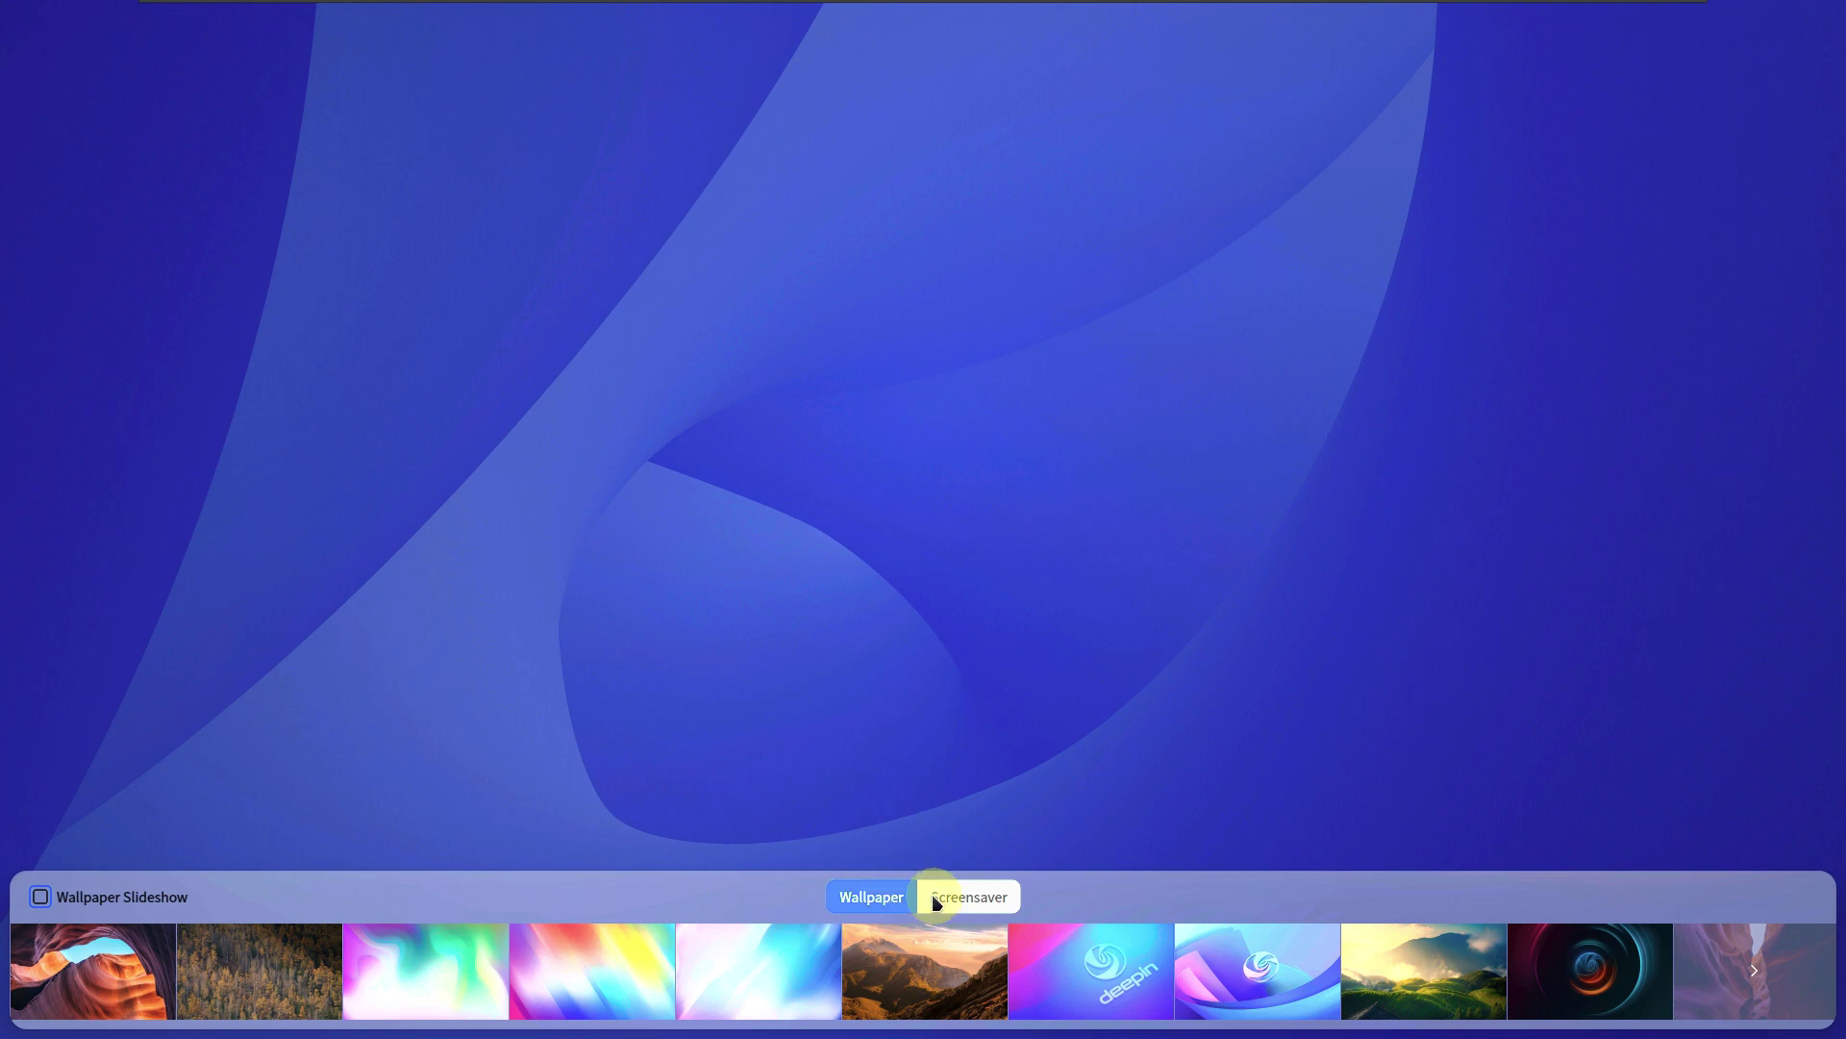
pyautogui.click(967, 896)
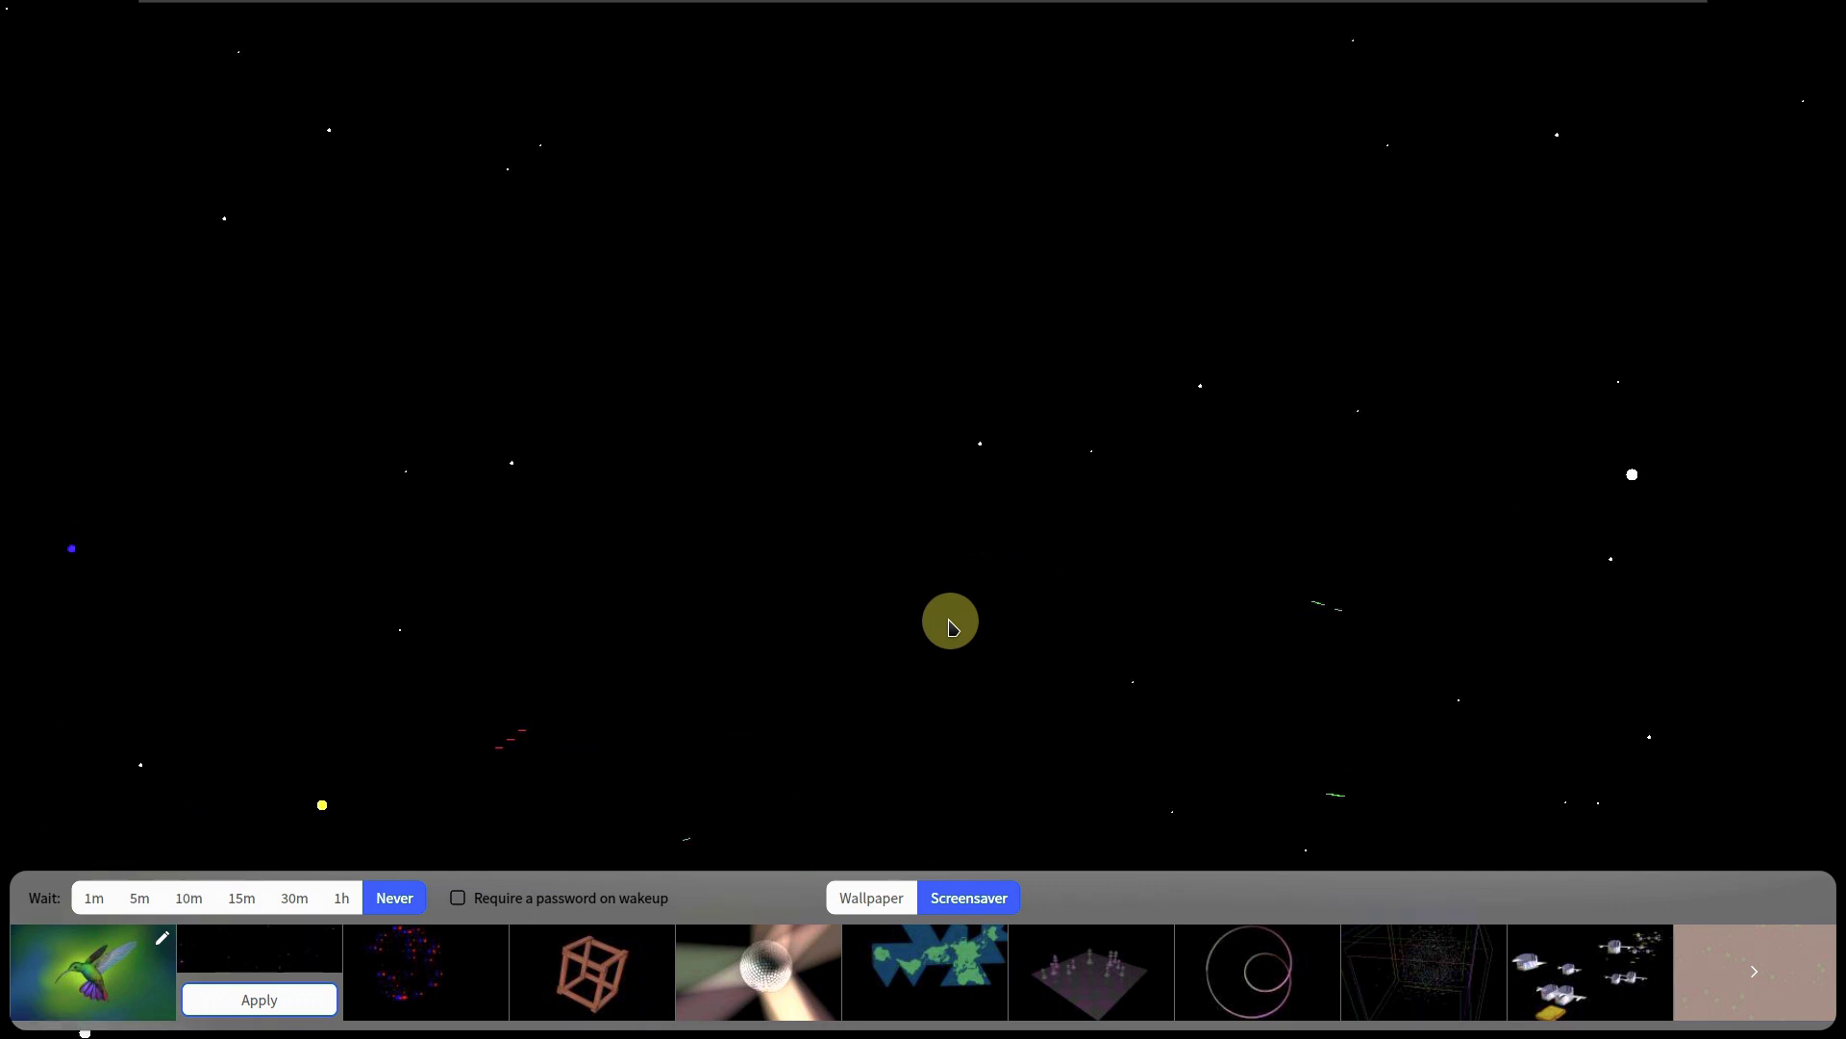
# Browse the wallpapers and apply the sunset mountain-and-fjord village image to both the desktop and the lock screen
pyautogui.click(868, 895)
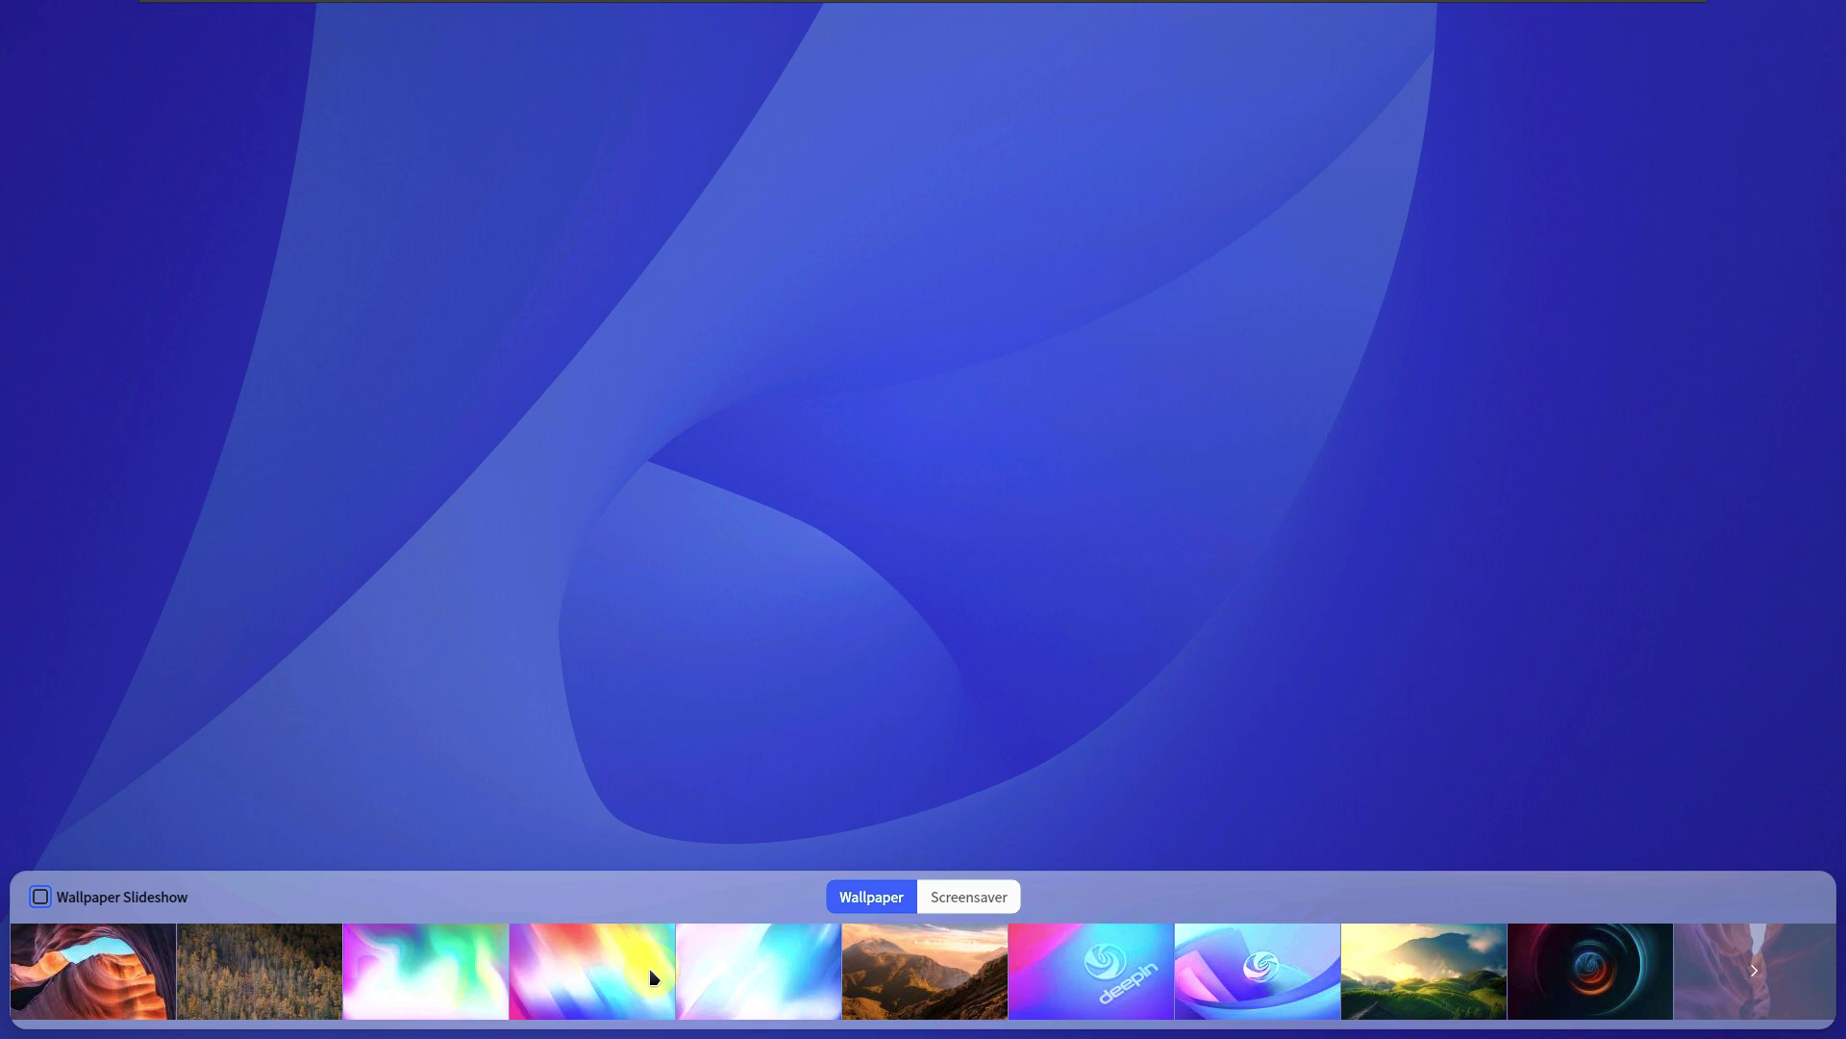
pyautogui.scroll(-3, 649, 972)
pyautogui.scroll(-10, 650, 973)
pyautogui.scroll(5, 650, 973)
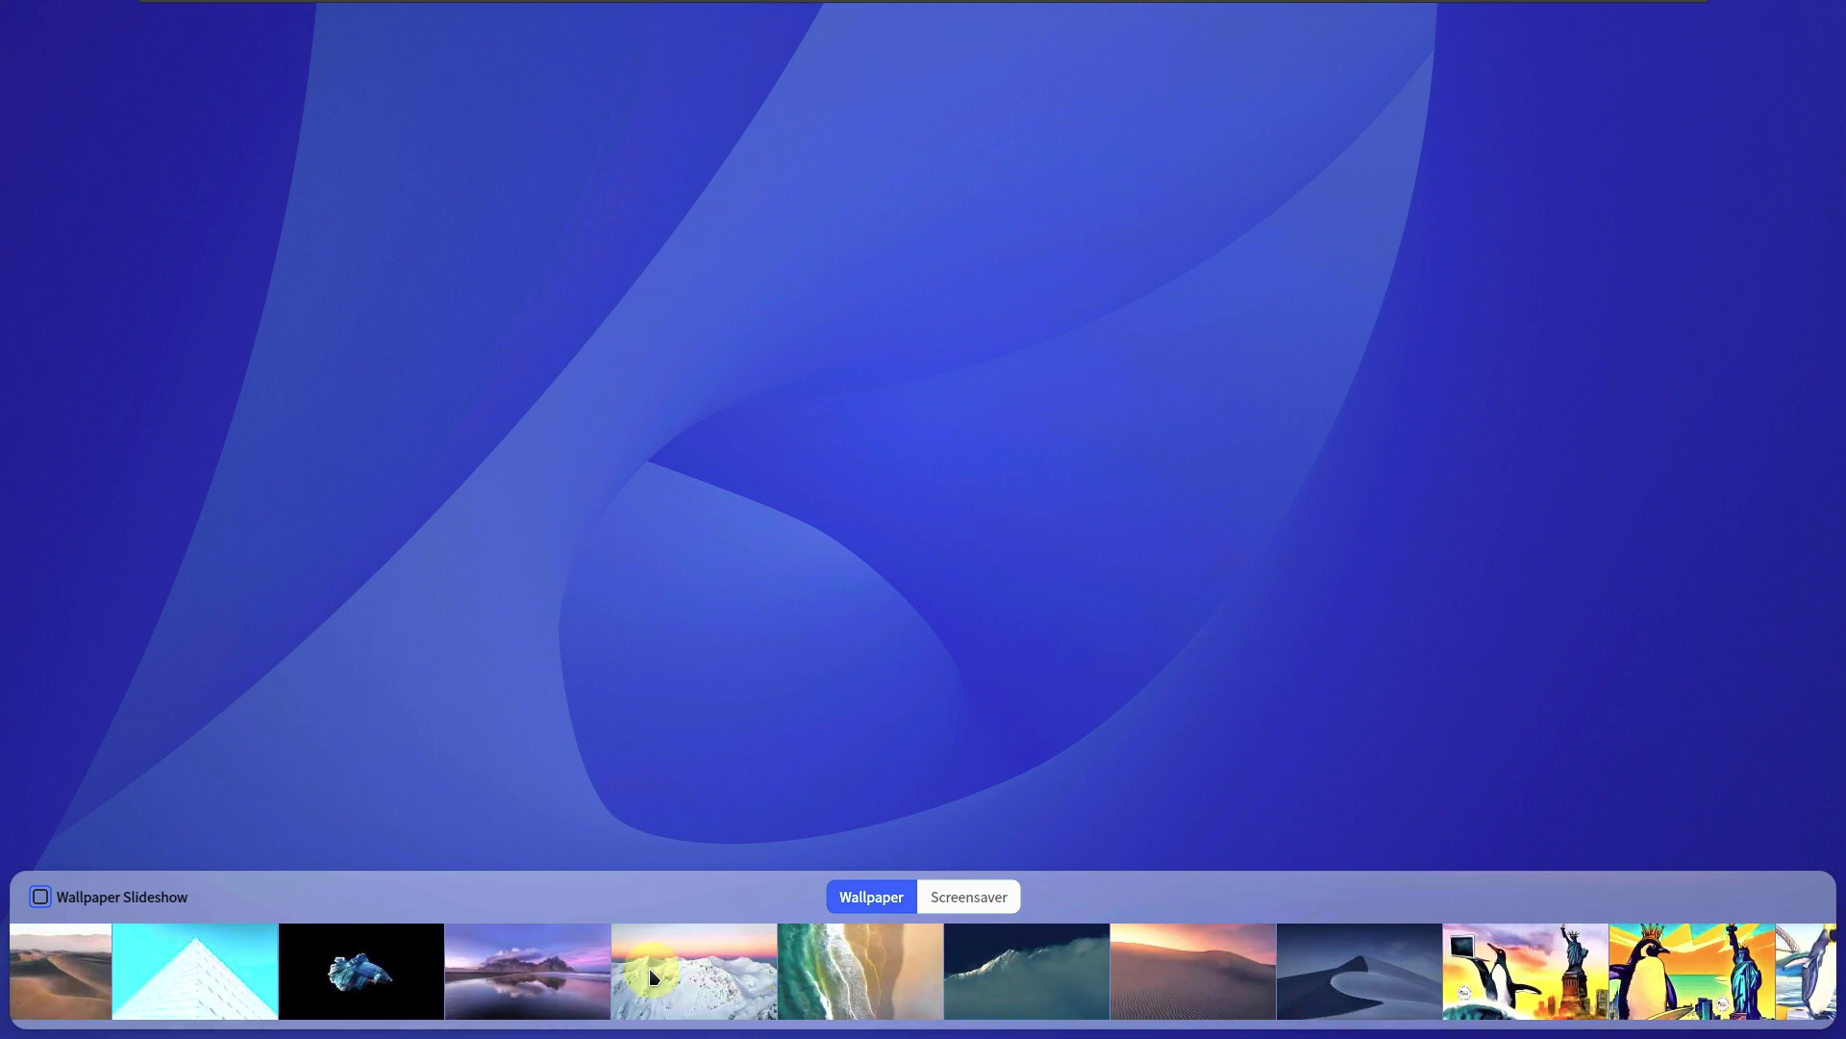
pyautogui.scroll(-10, 775, 973)
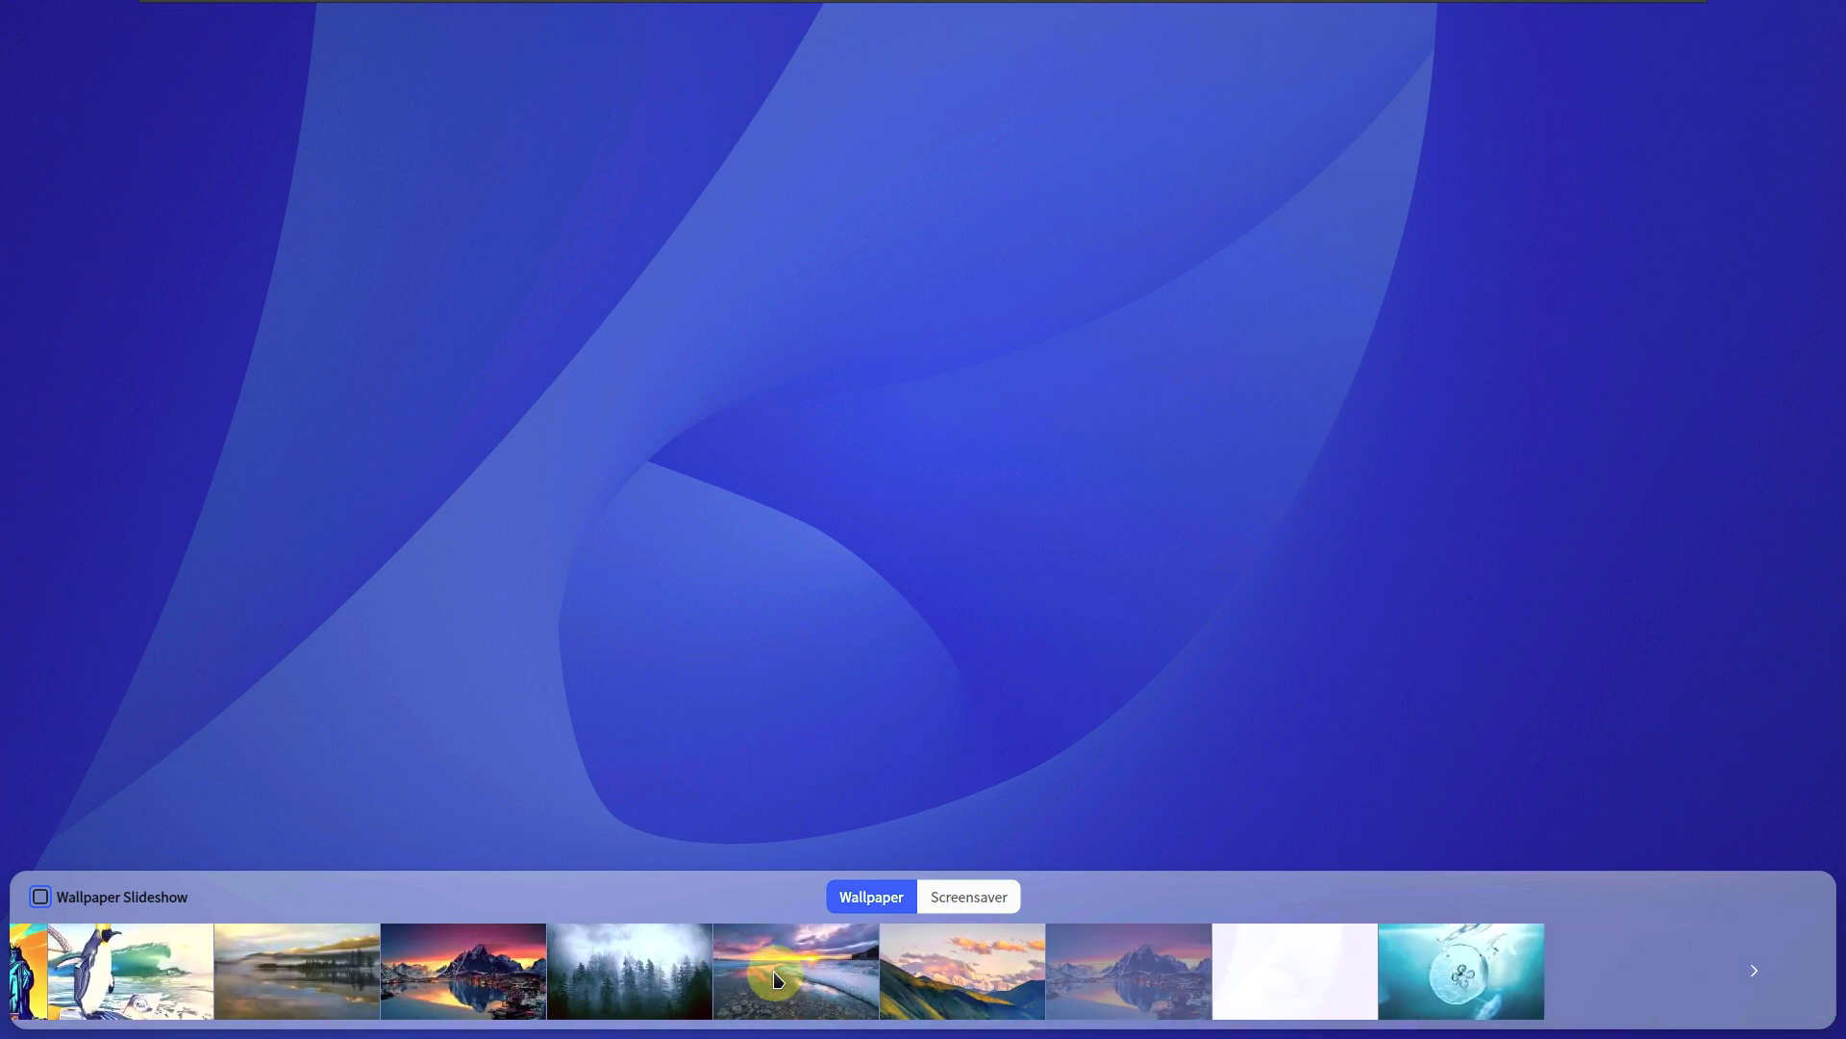
pyautogui.click(877, 972)
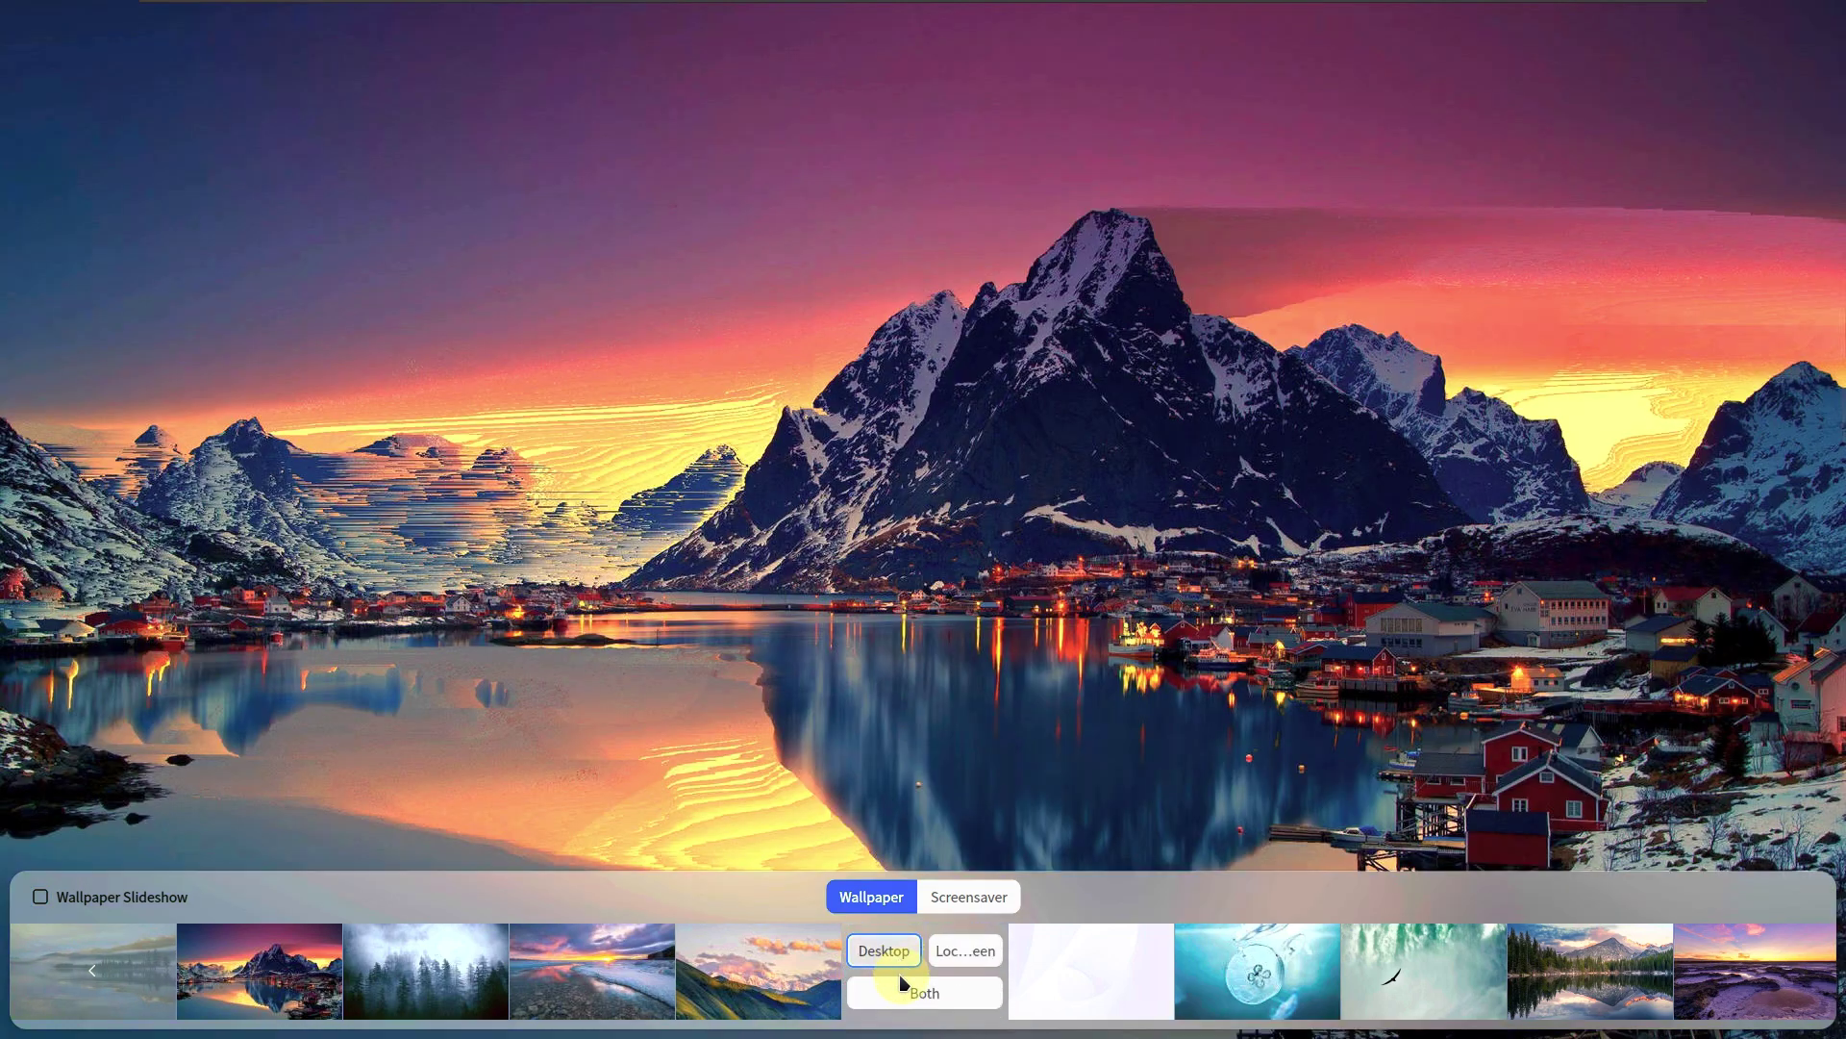
pyautogui.click(935, 998)
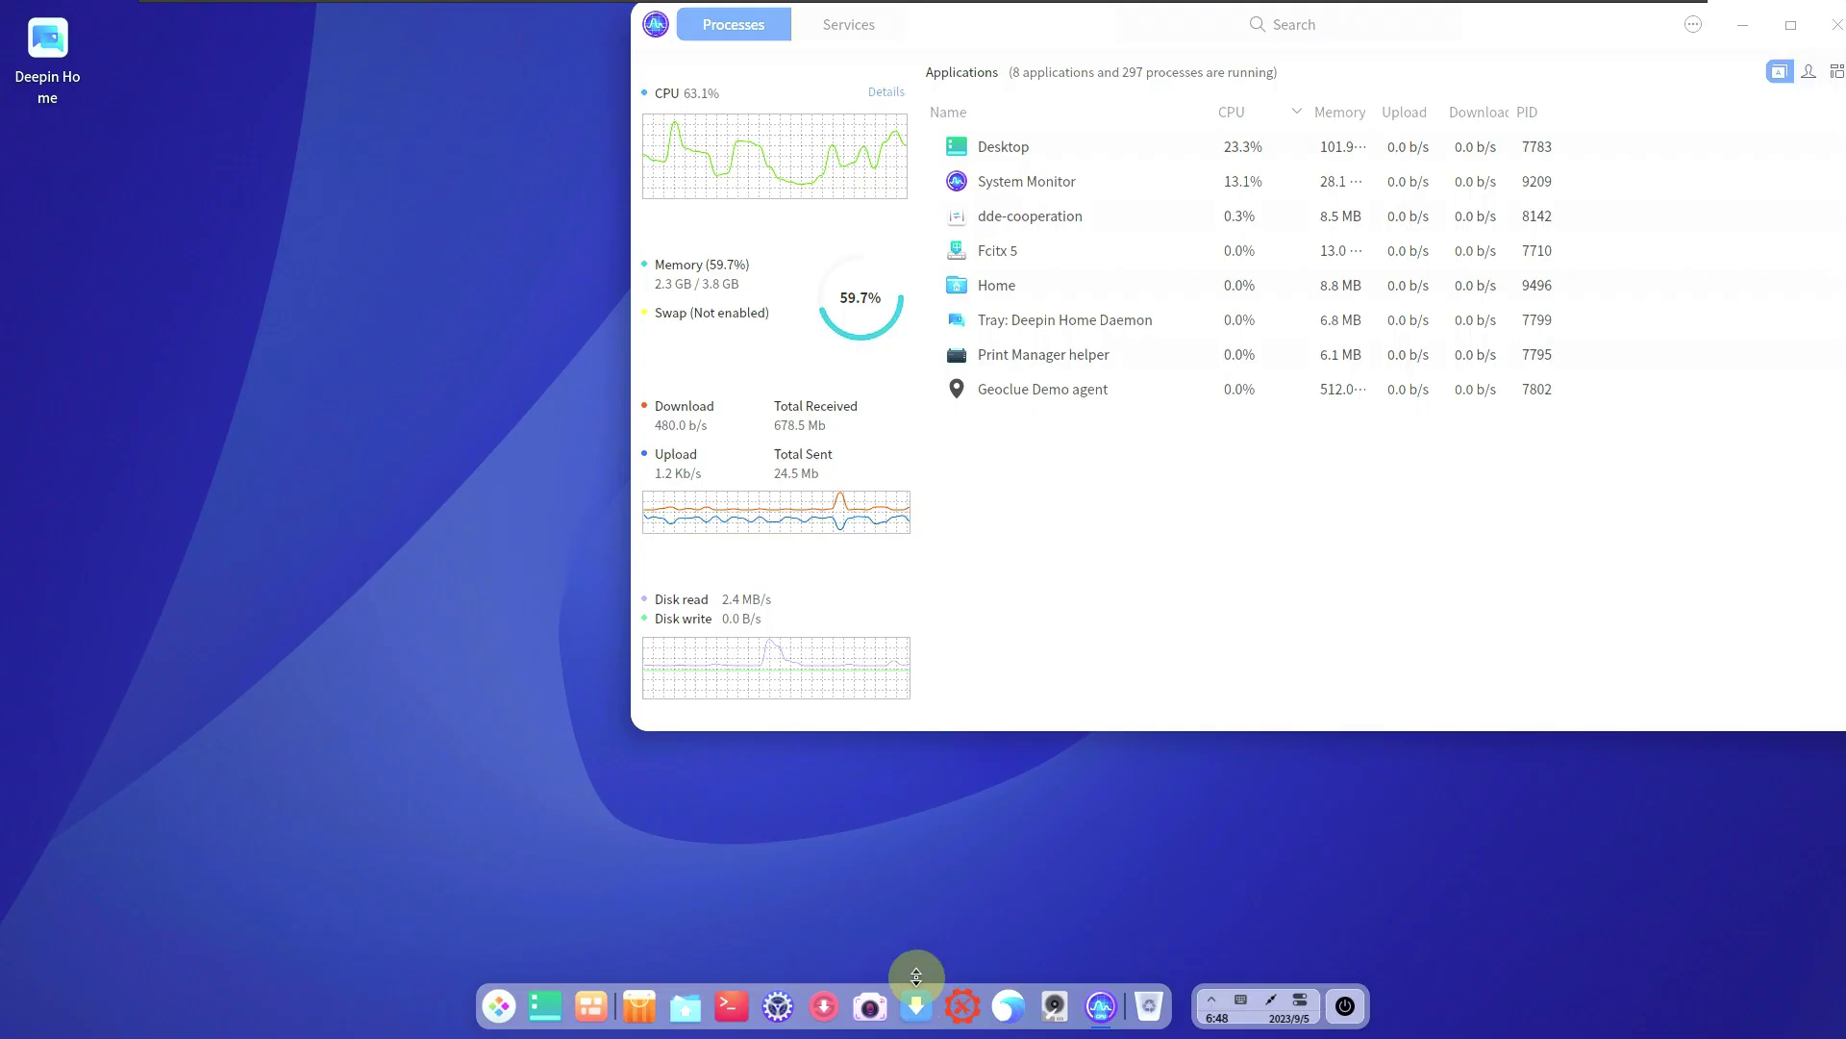
pyautogui.click(531, 654)
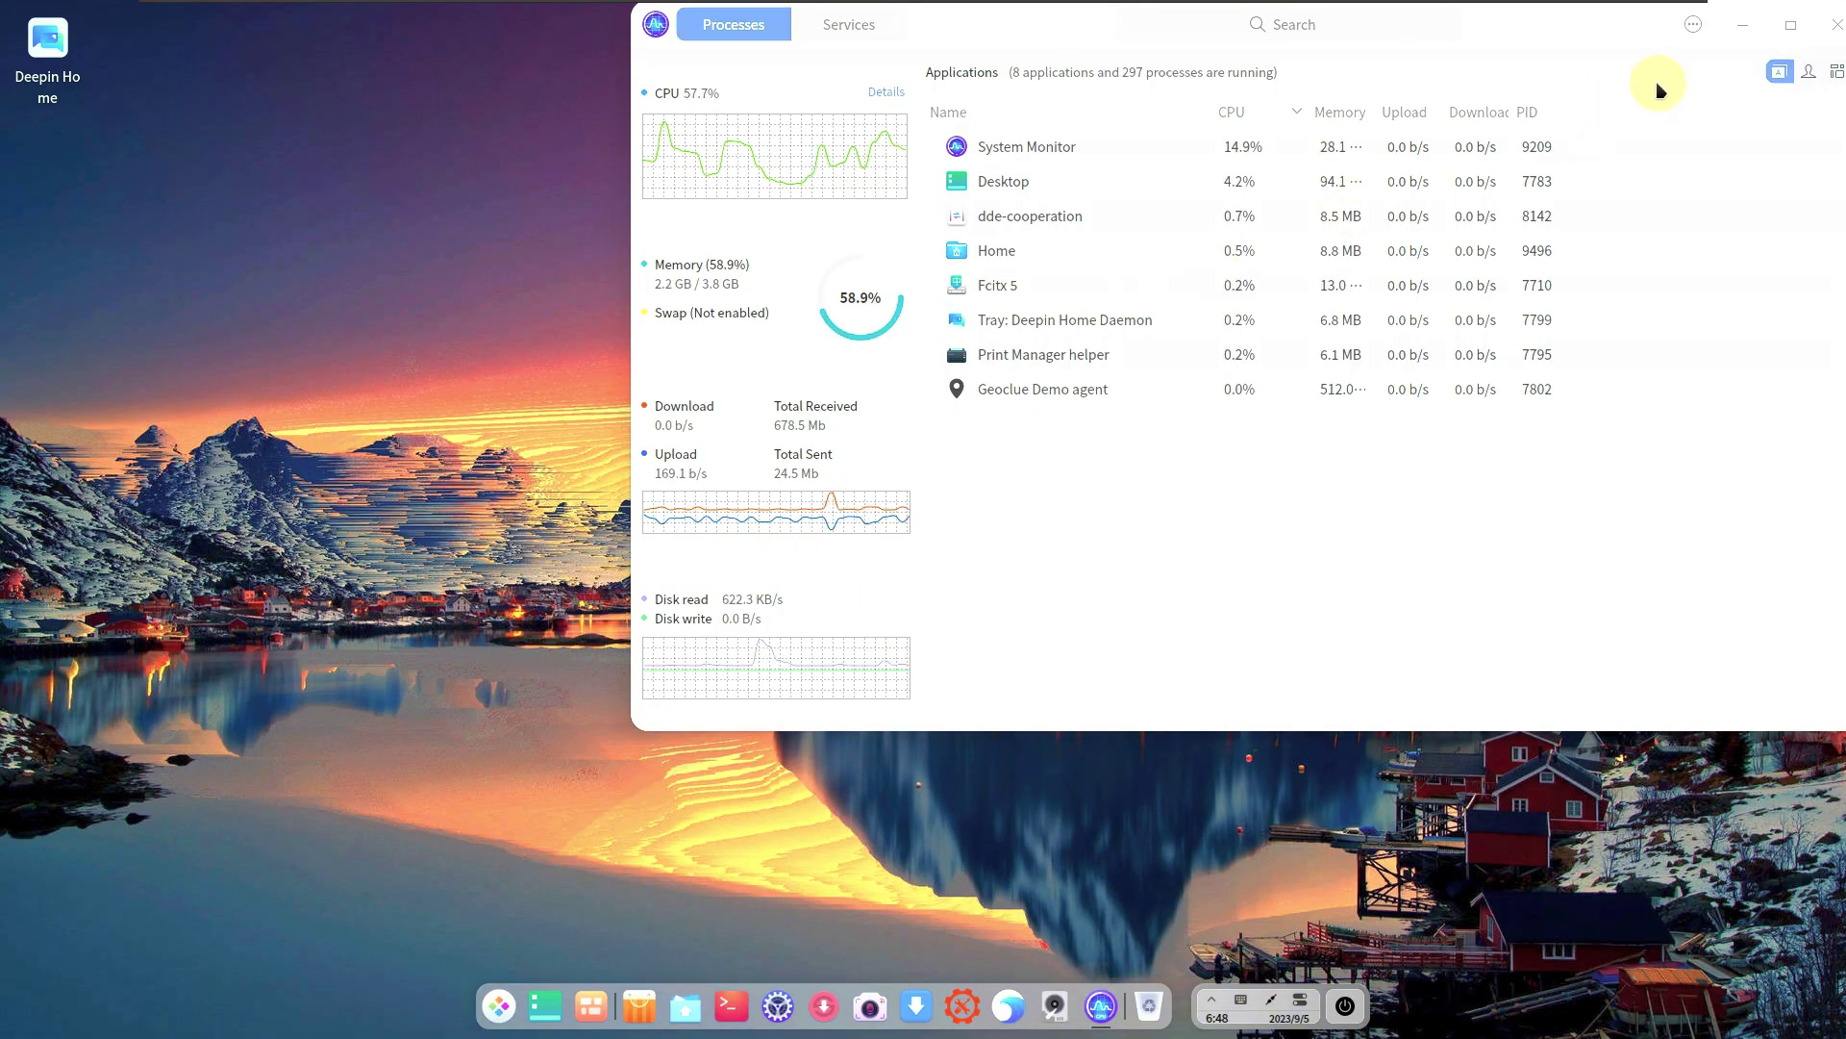
# Maximize System Monitor, look through the Services list, return to Processes and close the application
pyautogui.click(1787, 42)
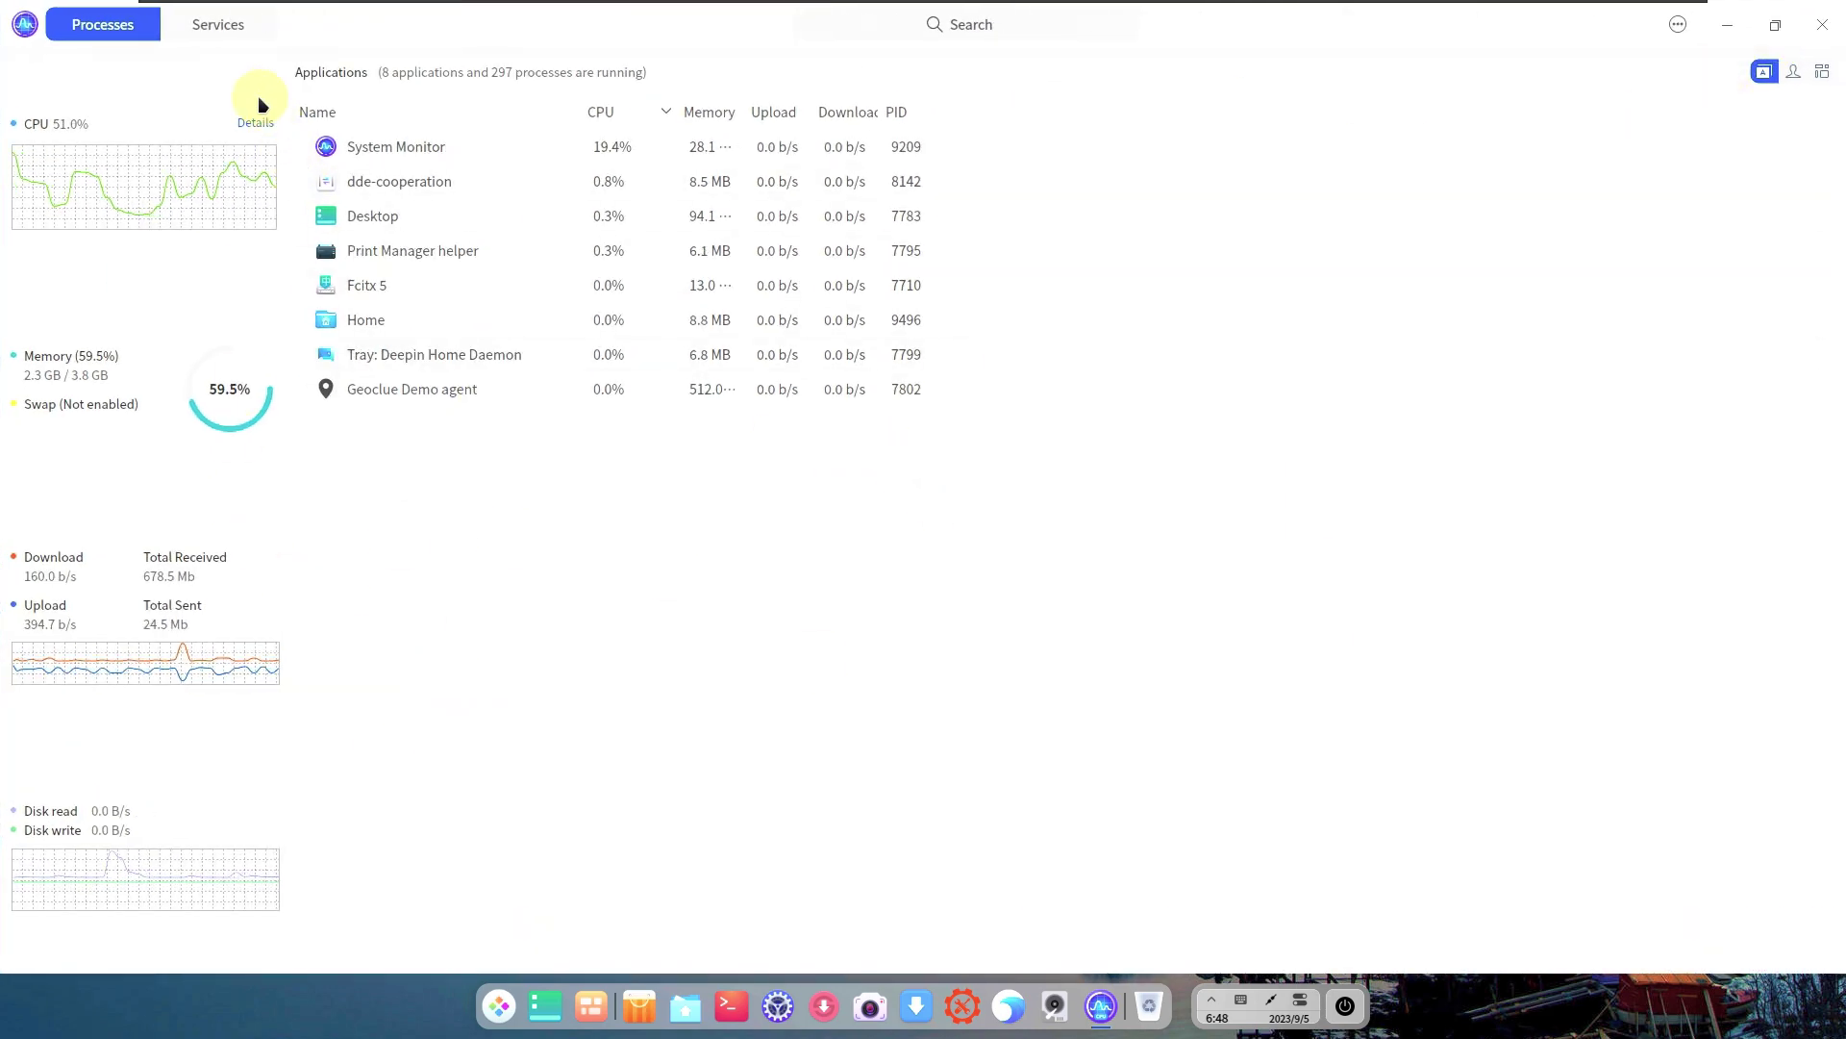
pyautogui.click(222, 35)
pyautogui.scroll(-10, 754, 438)
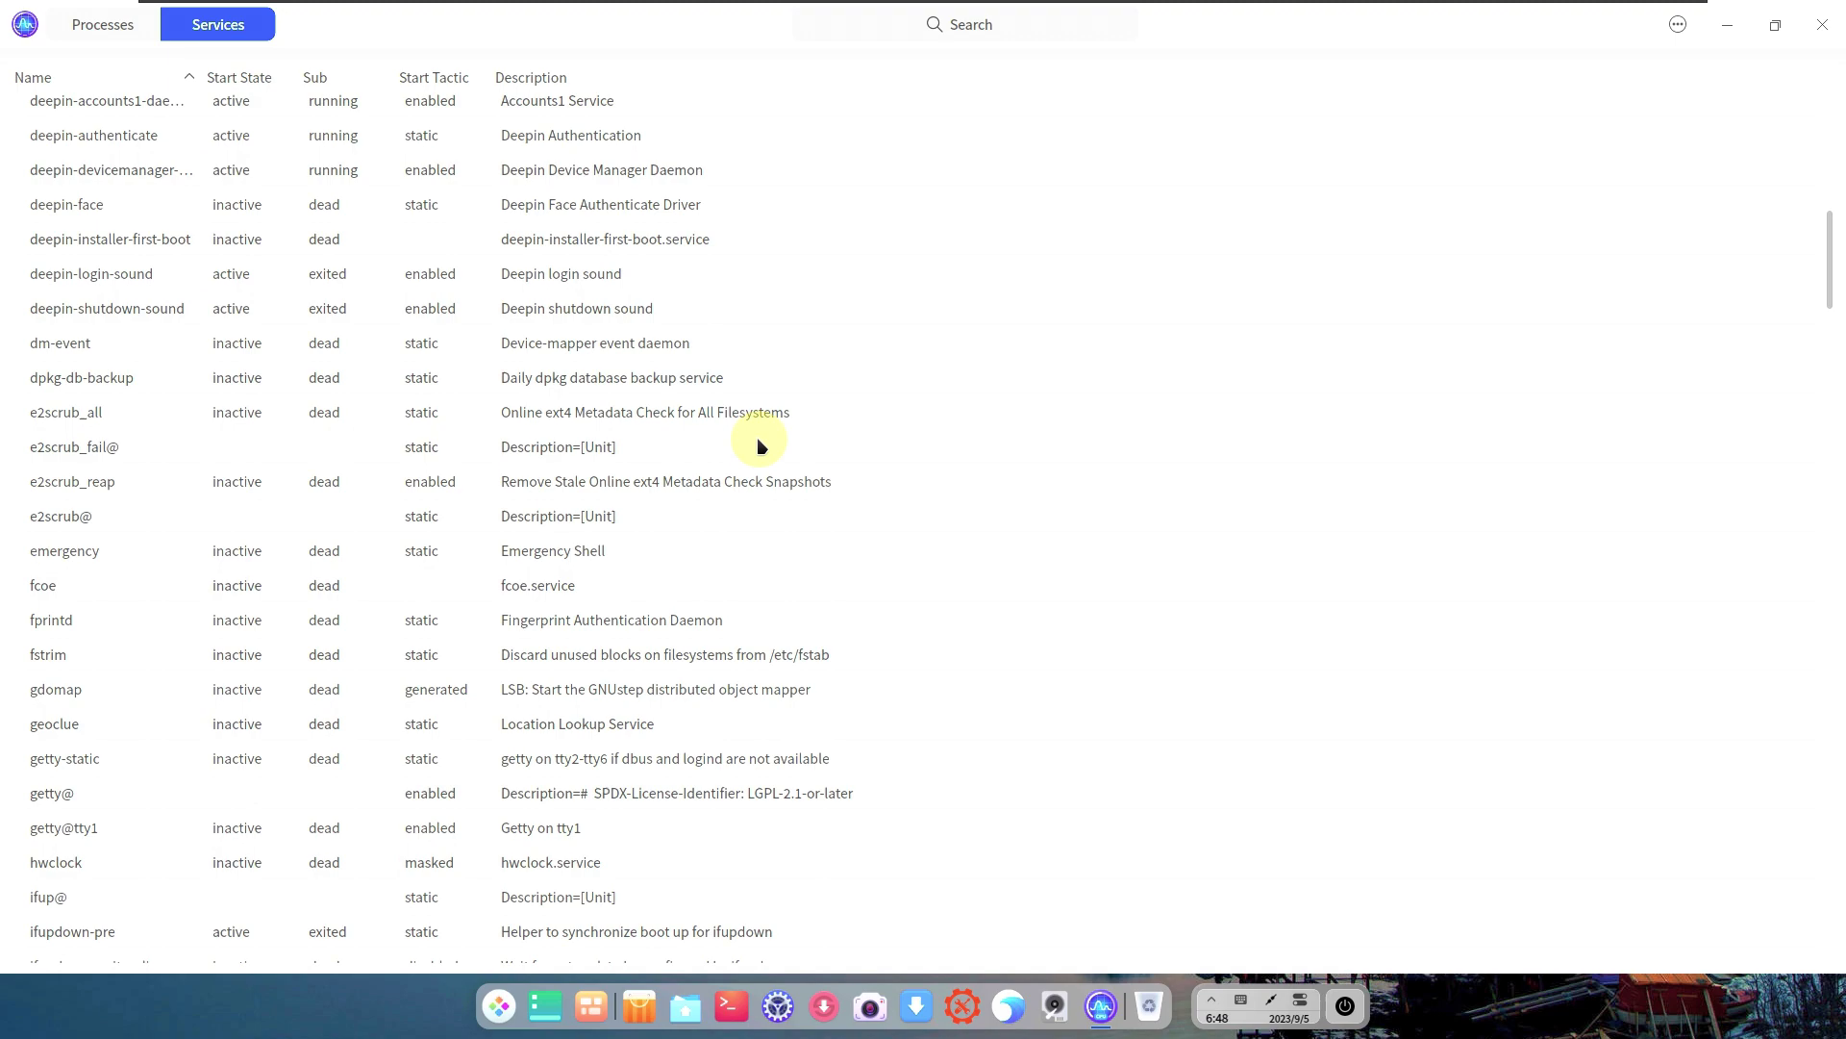
pyautogui.moveTo(1827, 276); pyautogui.dragTo(1827, 402)
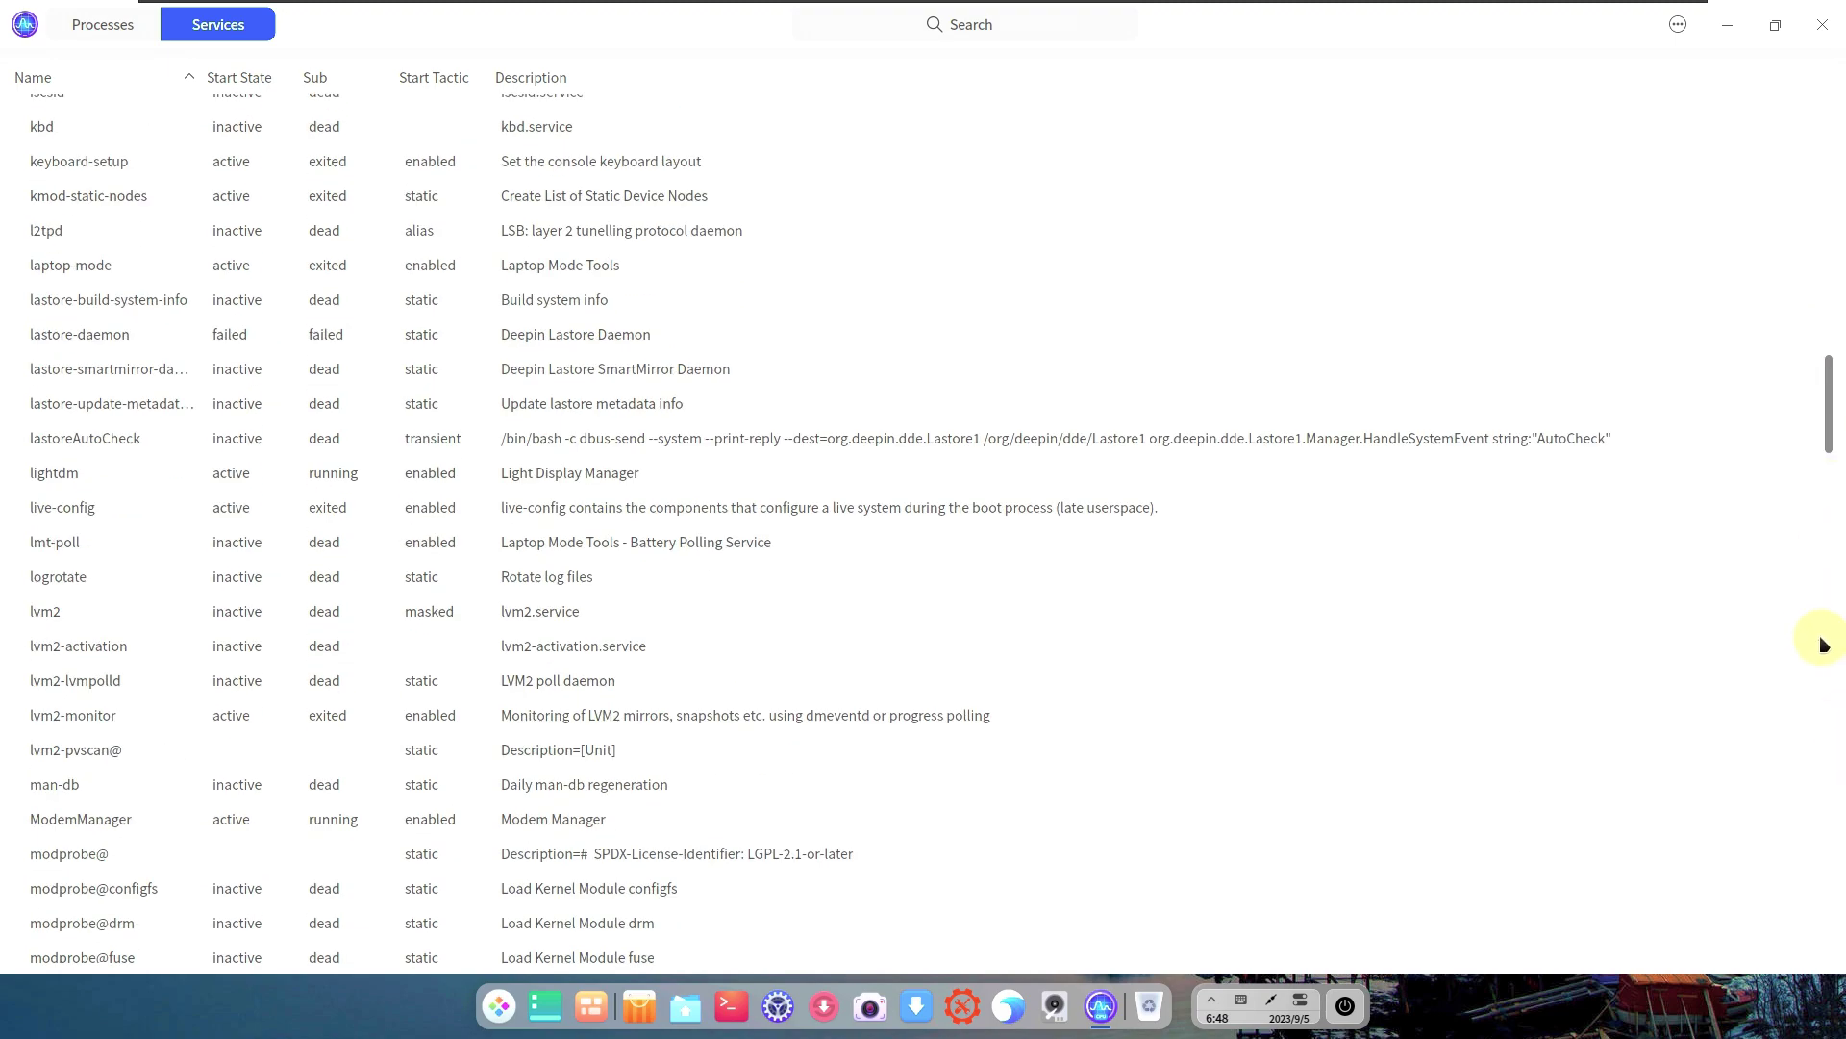
pyautogui.click(1827, 803)
pyautogui.moveTo(1826, 886); pyautogui.dragTo(1814, 85)
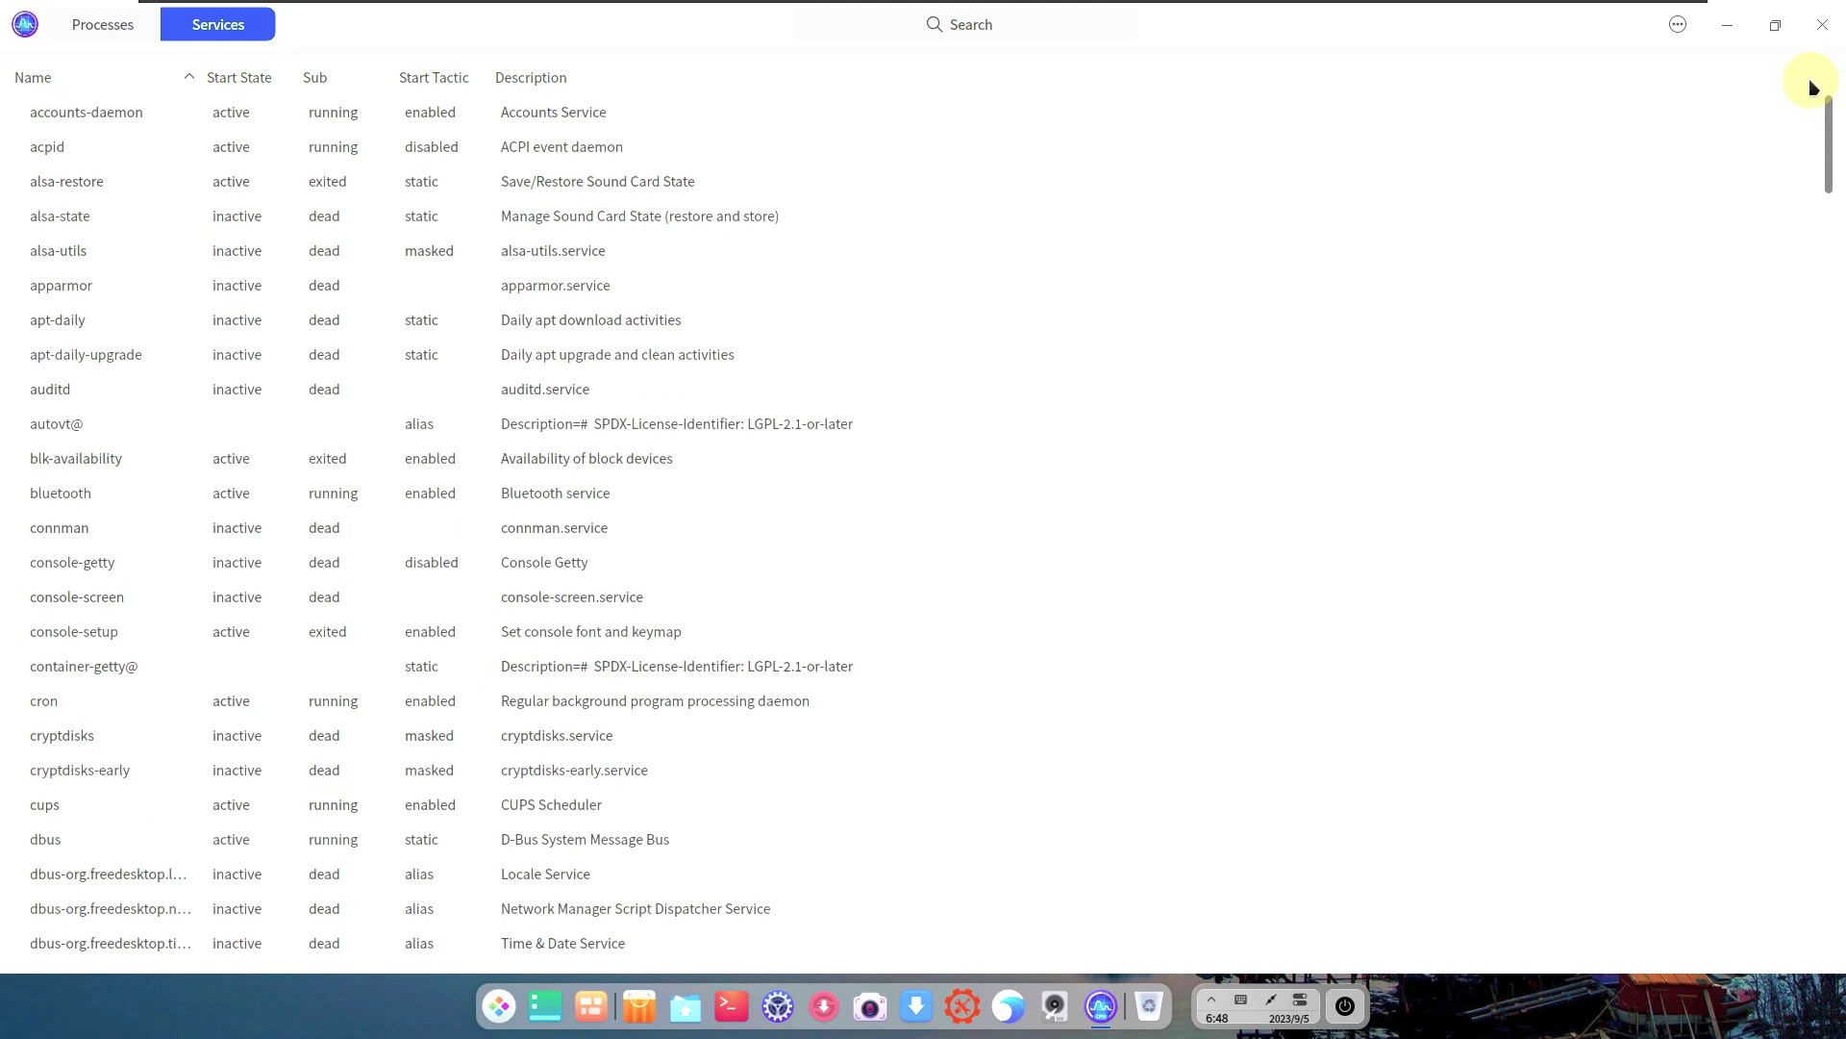
pyautogui.click(106, 42)
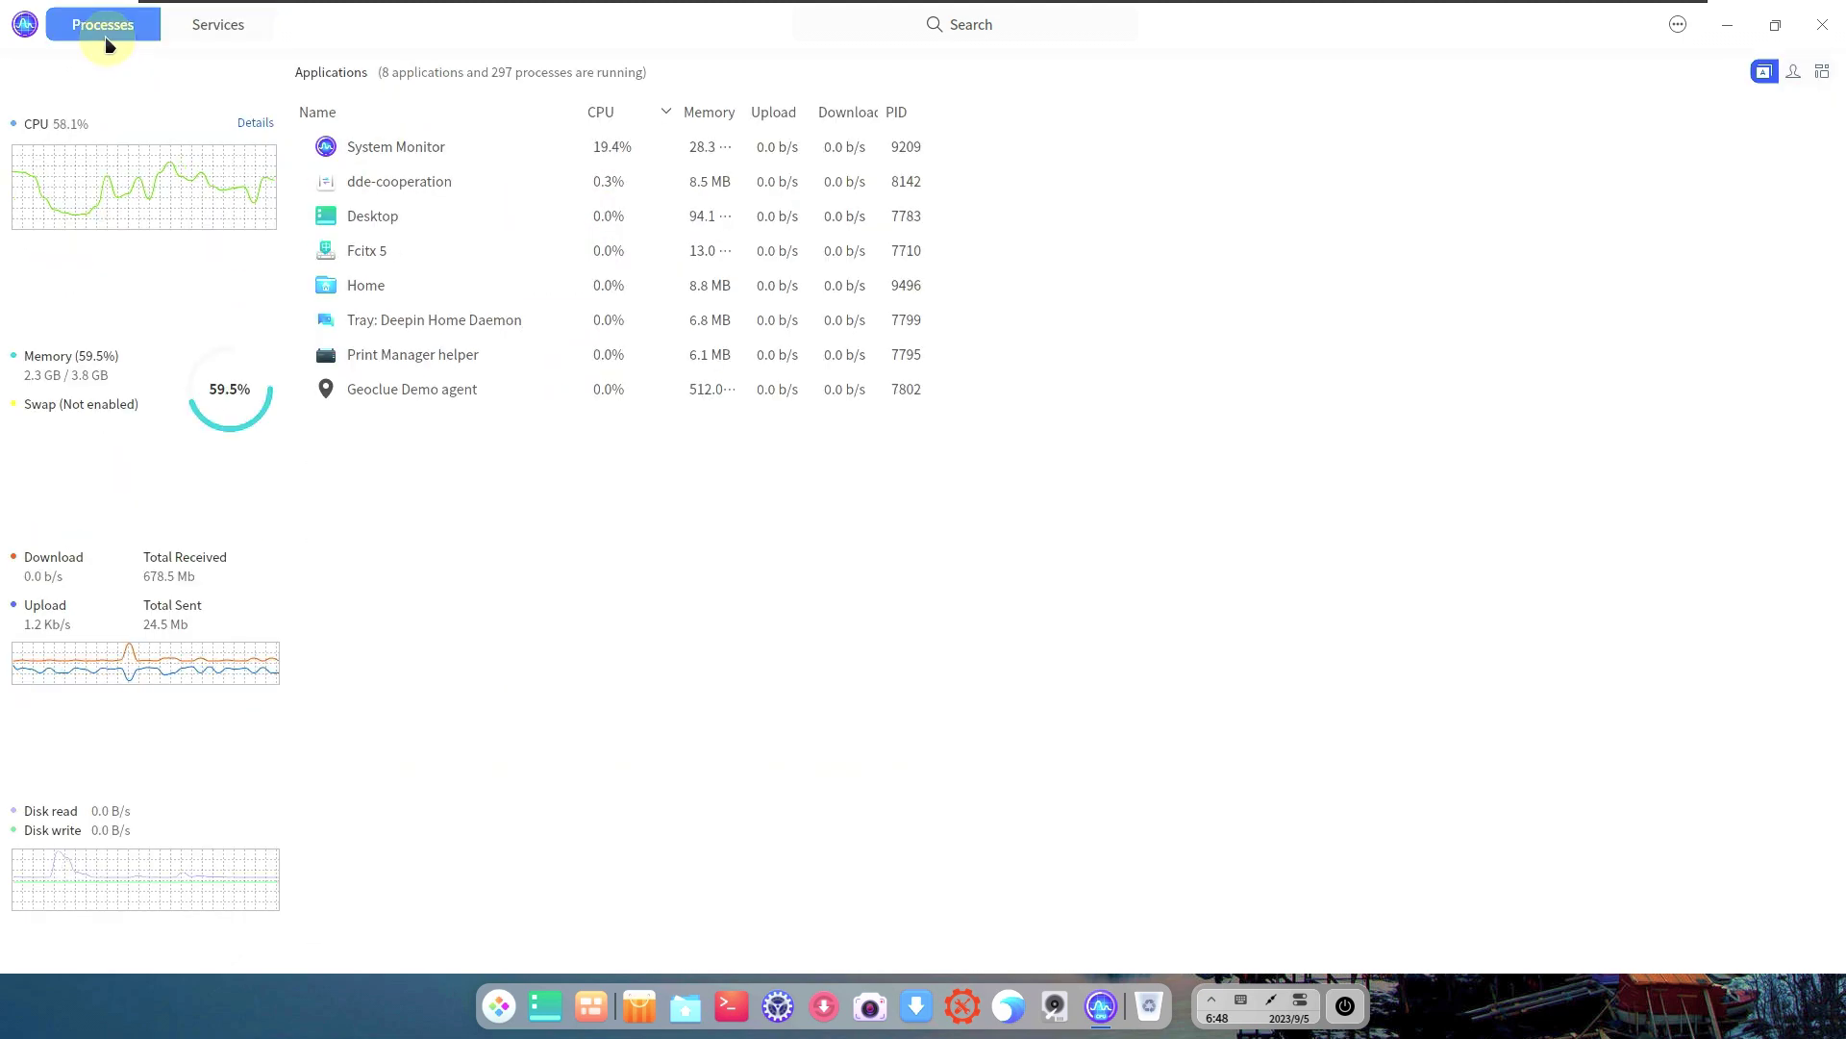
pyautogui.click(1820, 25)
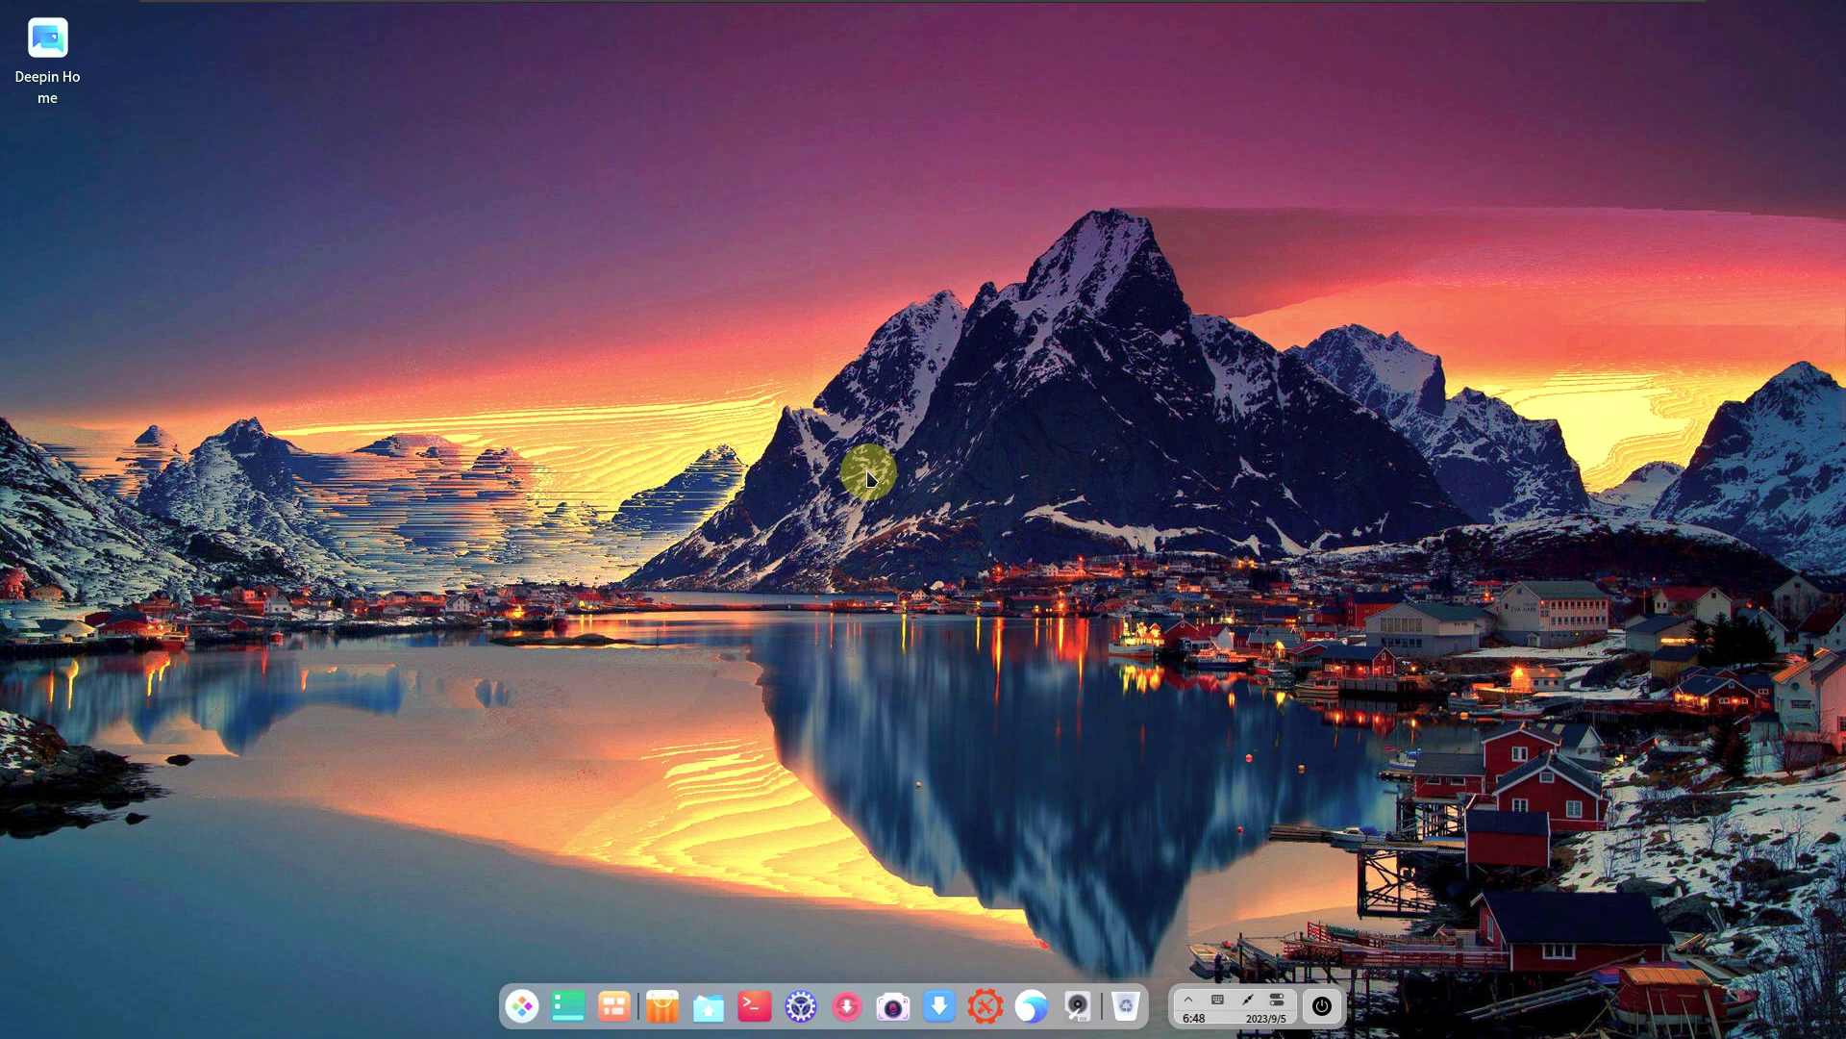
# Open the power options and shut down the system
pyautogui.click(1325, 1006)
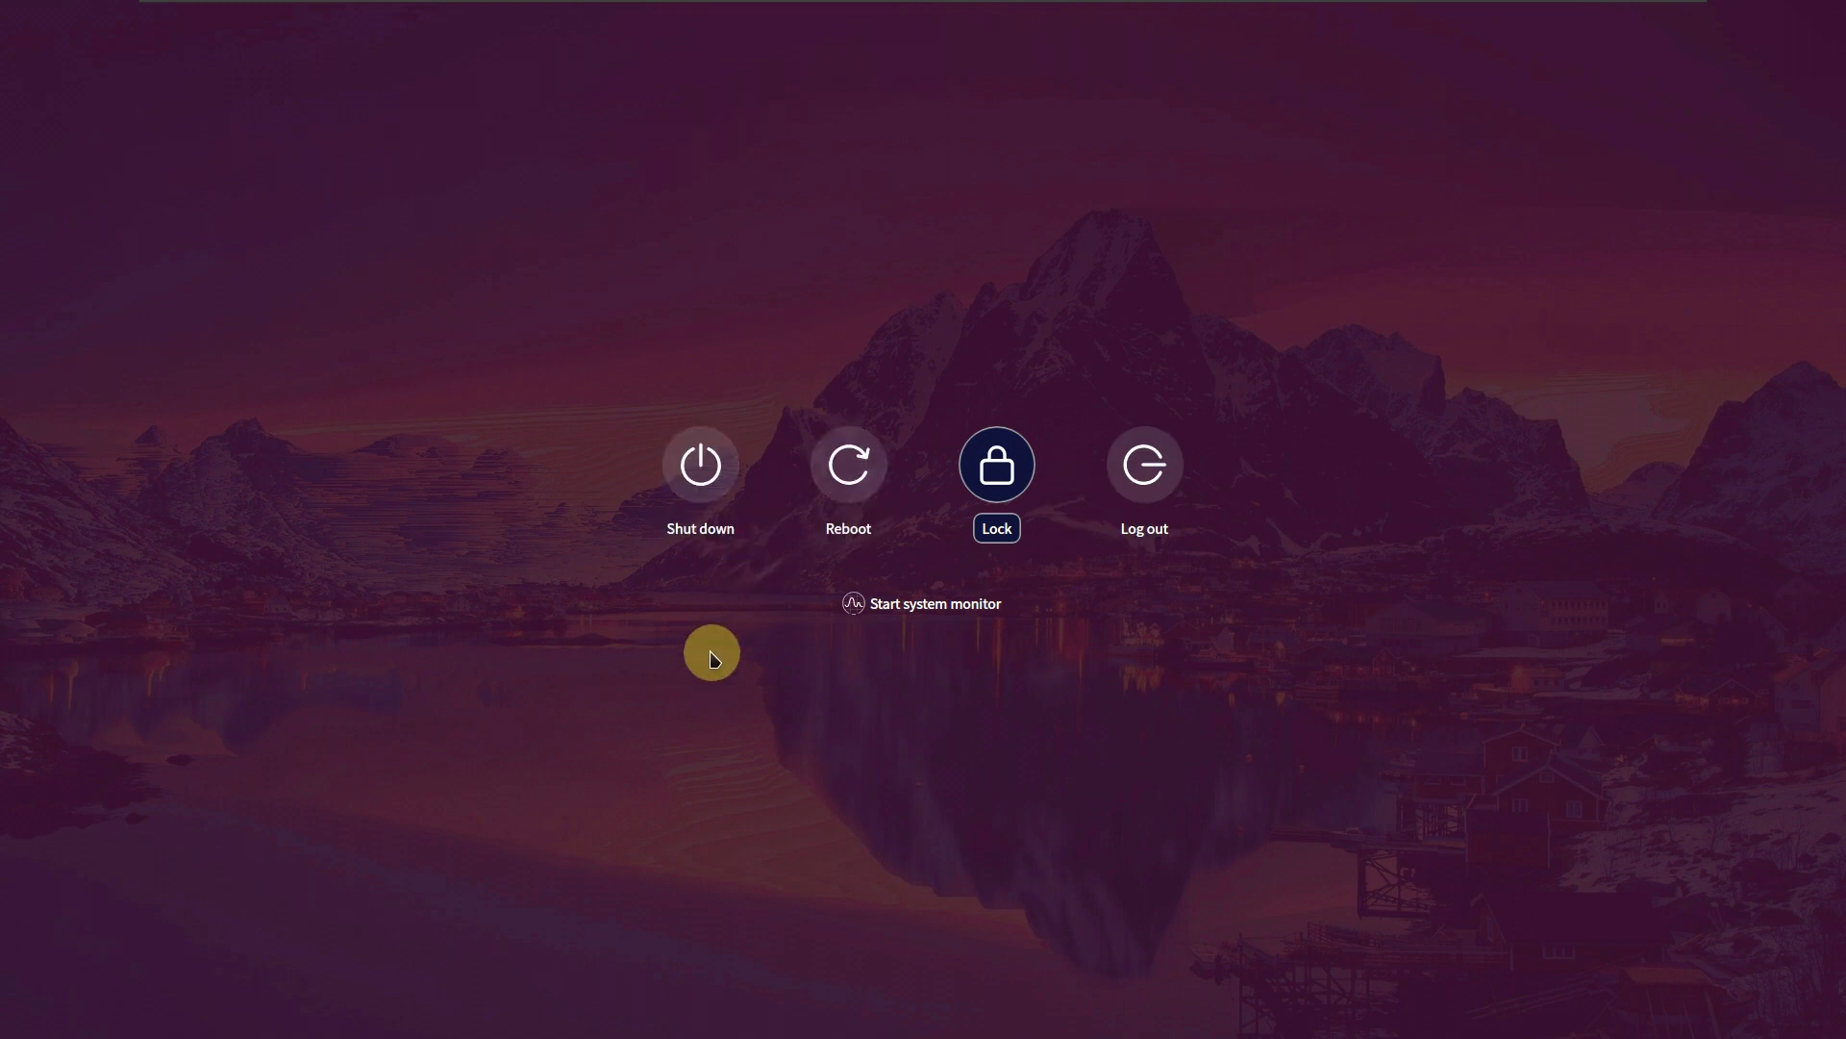
pyautogui.click(731, 473)
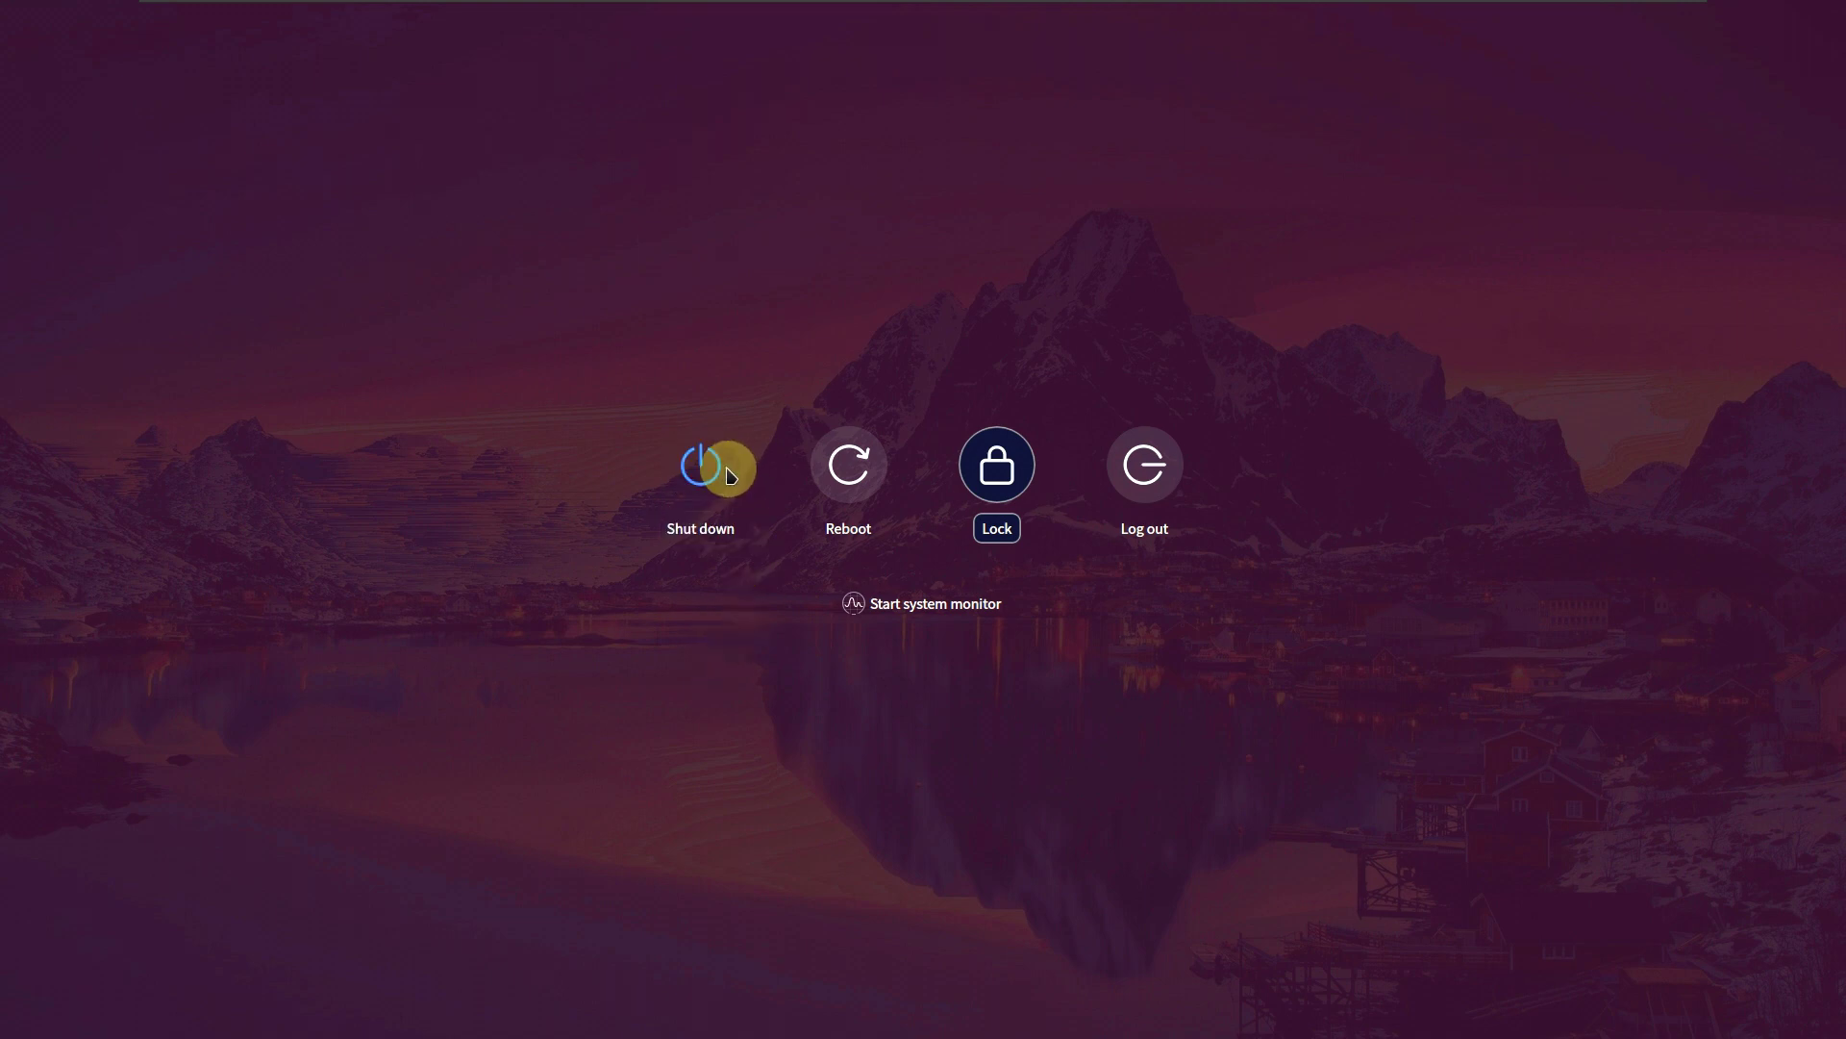